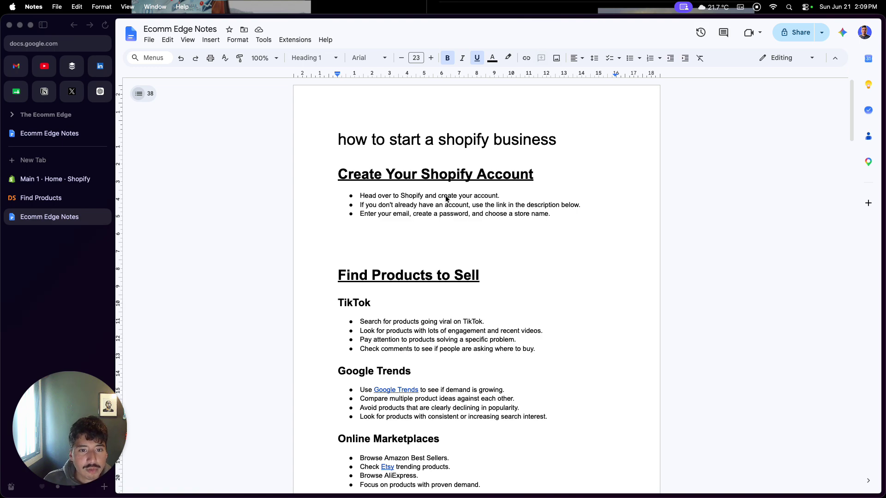
Step: Switch from the notes to the Shopify admin and view the store's Home dashboard
click(383, 191)
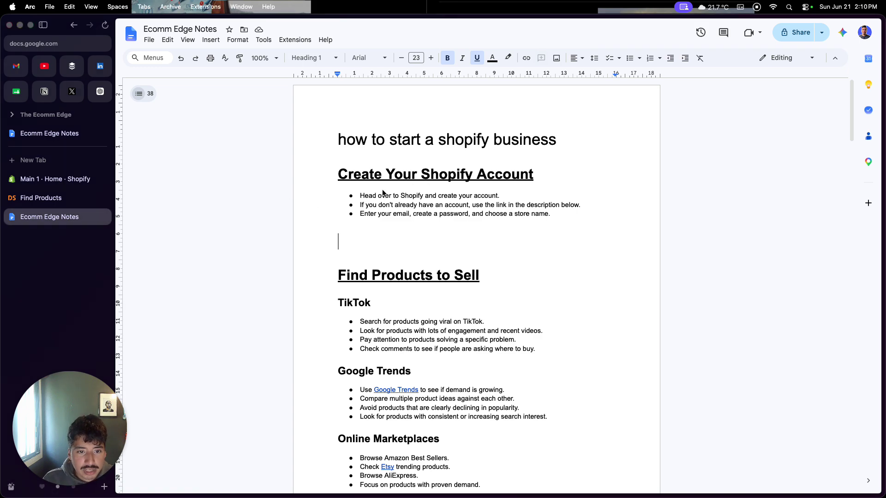
click(78, 178)
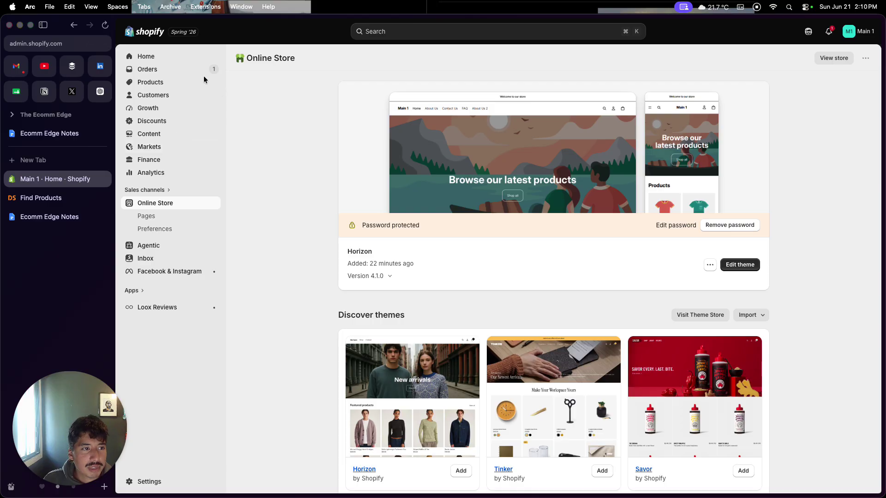
click(184, 56)
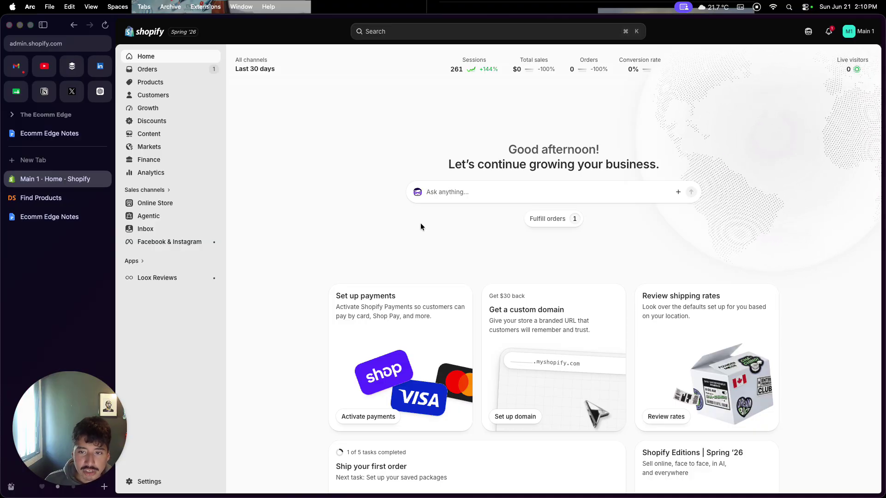
Step: Return to the Ecomm Edge Notes and review the TikTok tips under Find Products to Sell
click(97, 217)
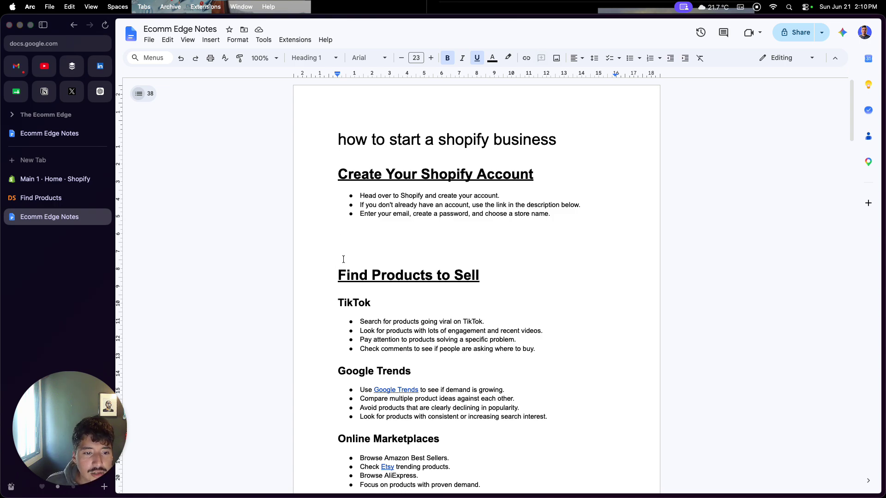
scroll(342, 269, down, 1)
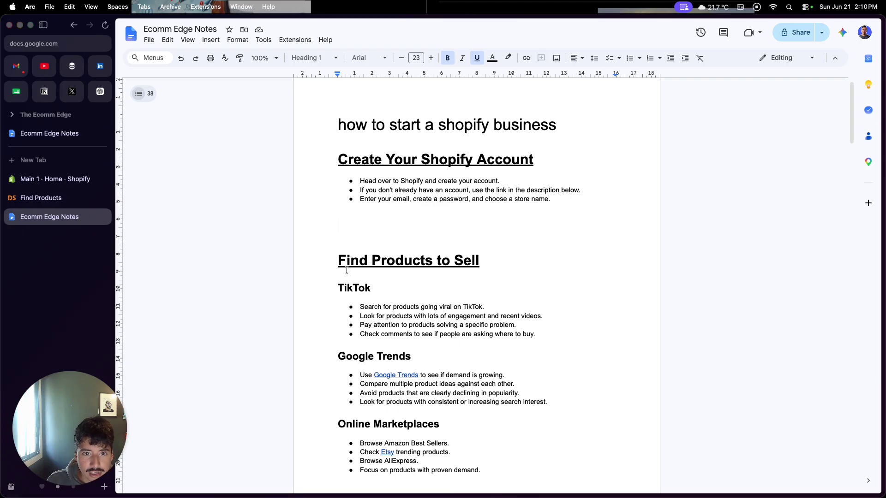
scroll(346, 270, down, 1)
click(373, 280)
drag(374, 281, 339, 279)
scroll(342, 279, down, 1)
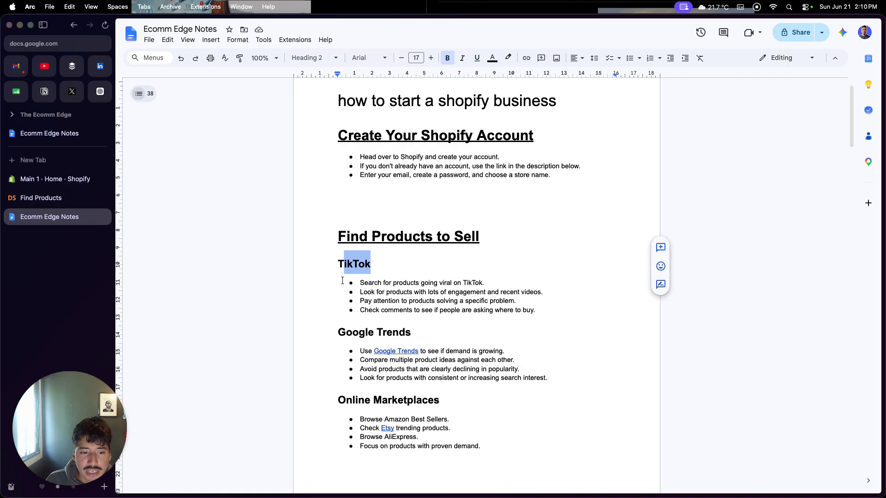
click(342, 281)
click(337, 264)
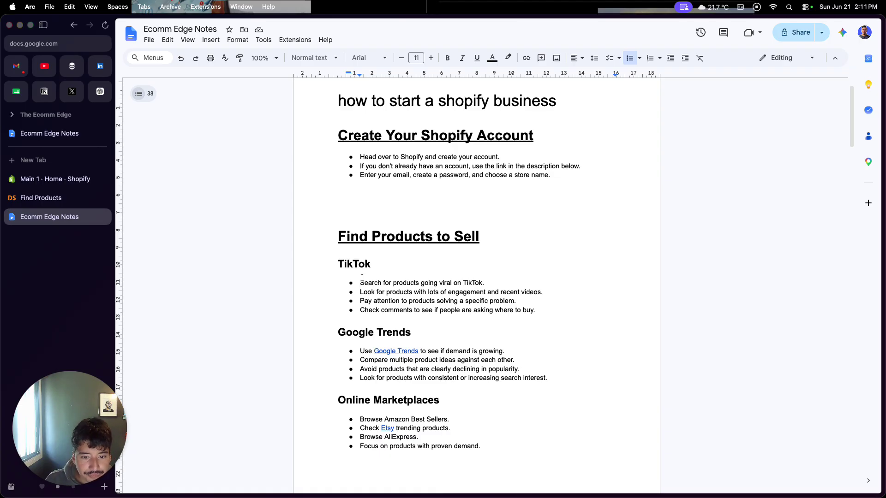
Step: Open the Google Trends website from the link in the notes' Google Trends section
click(367, 332)
scroll(367, 332, down, 1)
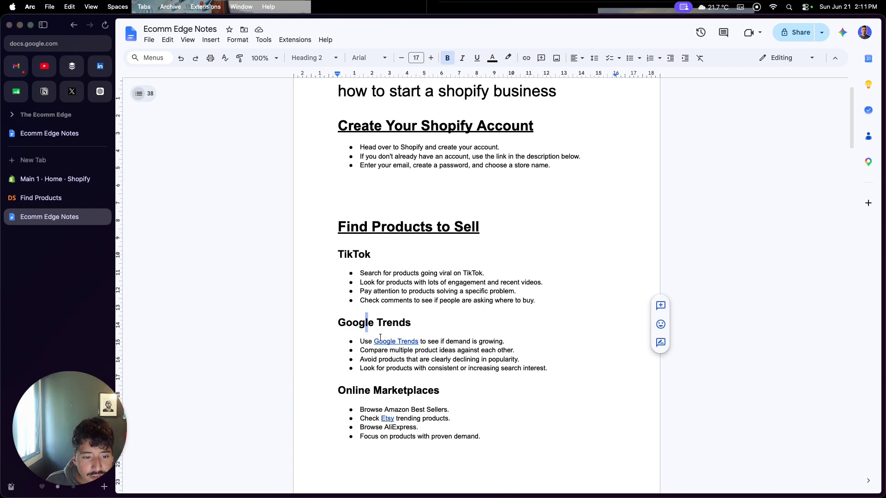
click(397, 344)
click(405, 358)
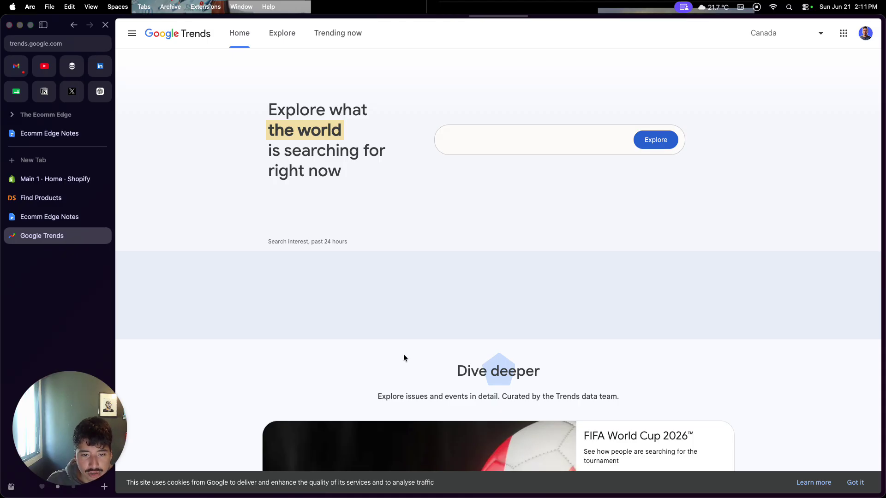
Step: Search Google Trends for the topic "Sleep deprivation" and explore its search trend
click(511, 137)
key(BackSpace)
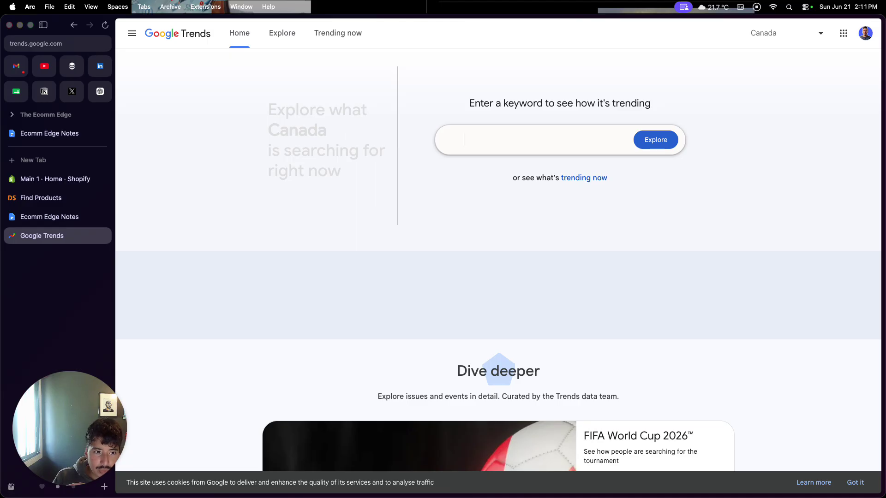
text(slee)
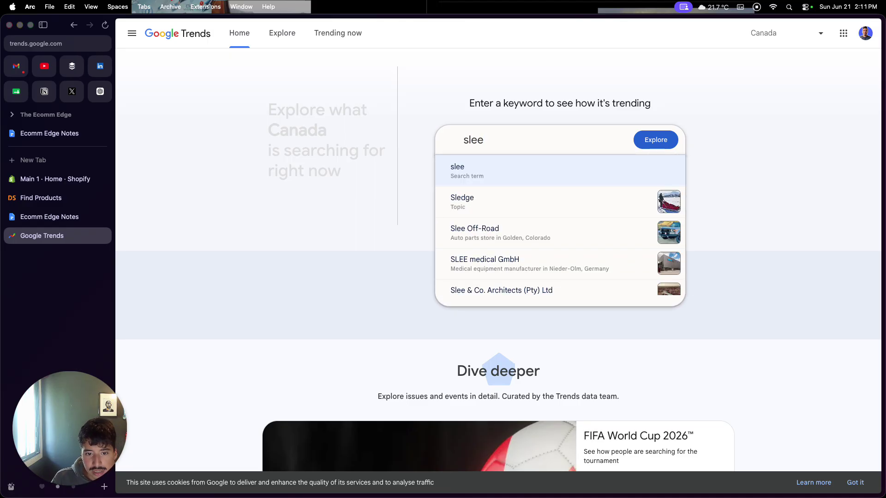
text(p deprivation)
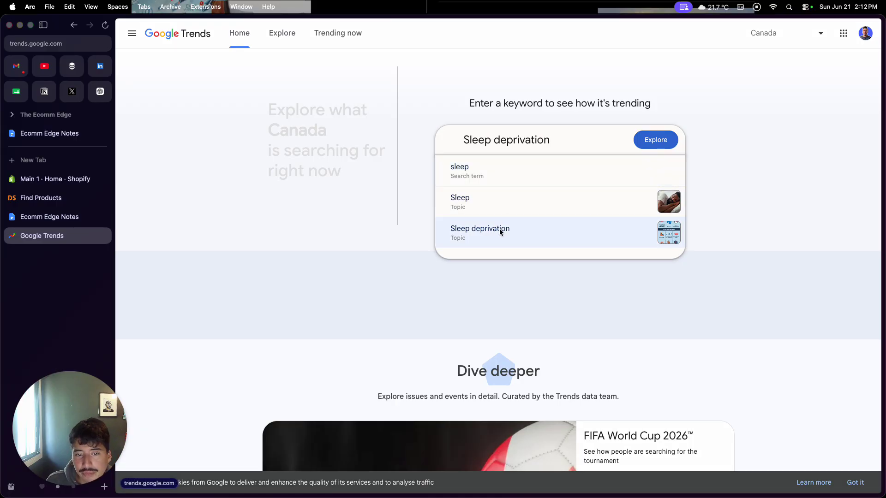
click(499, 229)
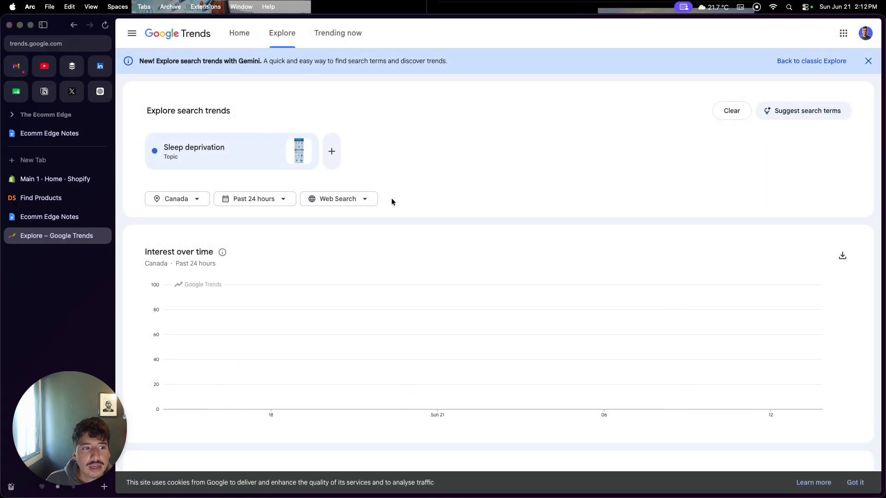
Step: Set the trend location to United States and the time range to 2004 – present, and examine the interest-over-time chart
click(177, 199)
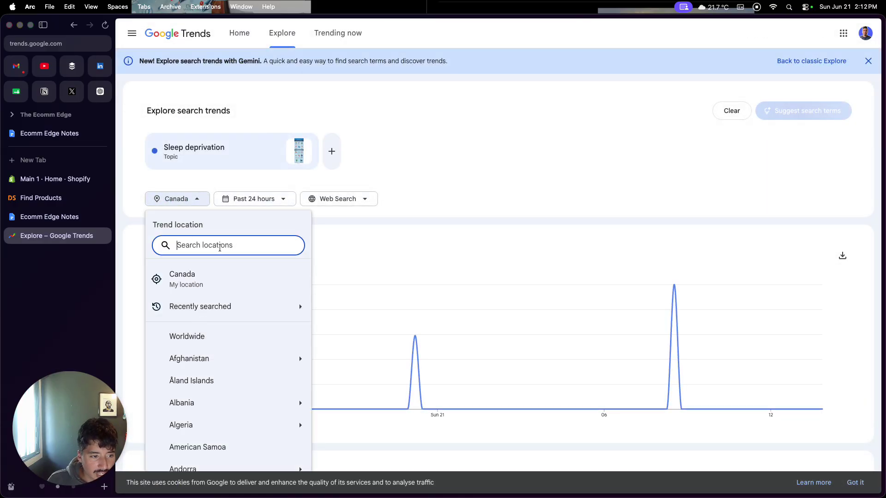
text(unit)
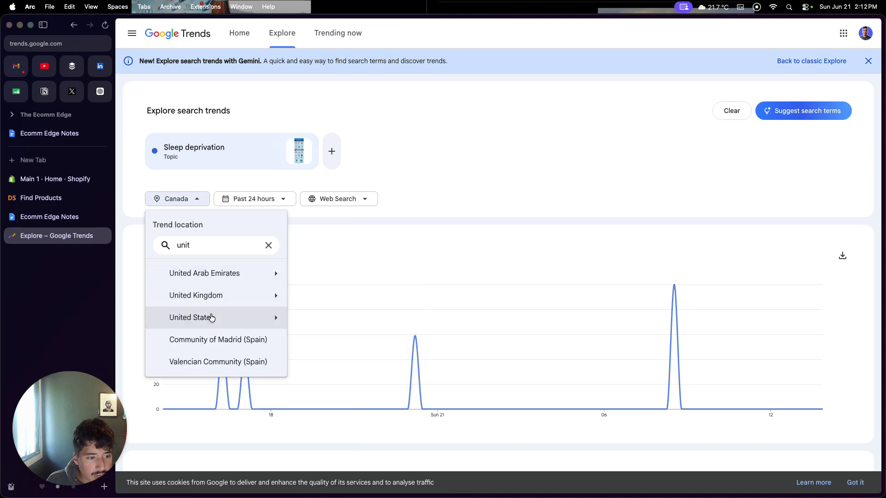
click(211, 317)
click(272, 203)
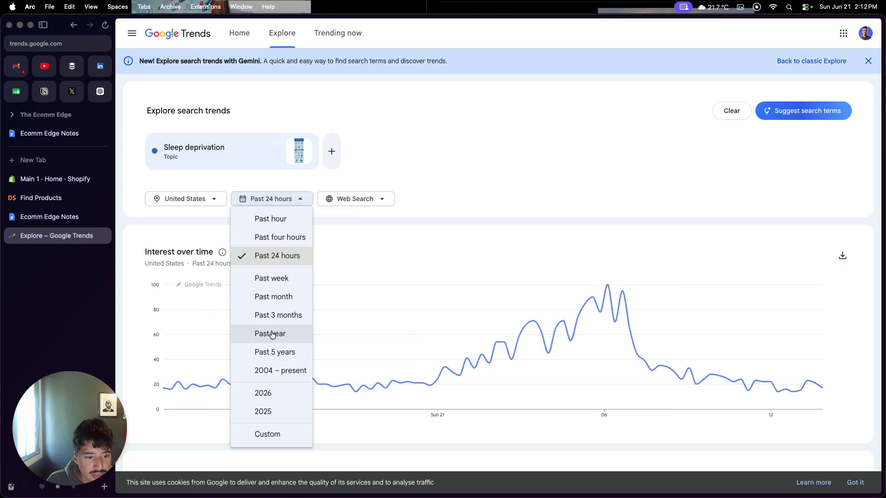
click(266, 371)
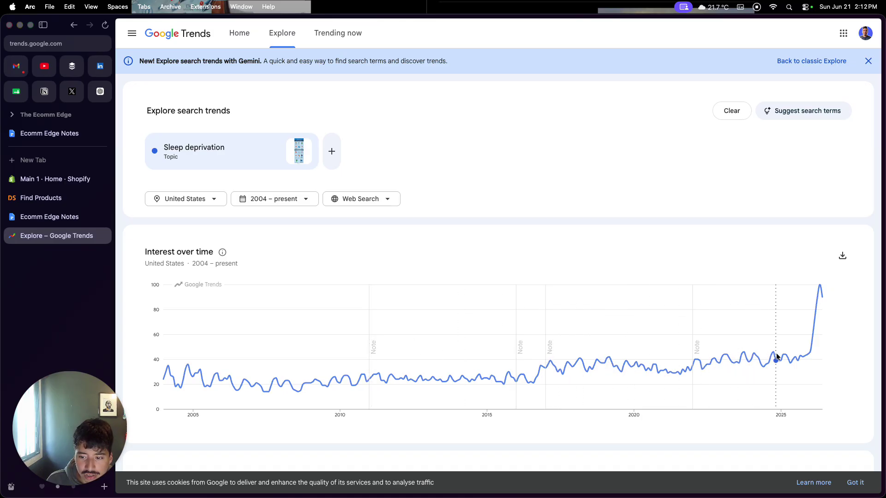
mouse_move(782, 360)
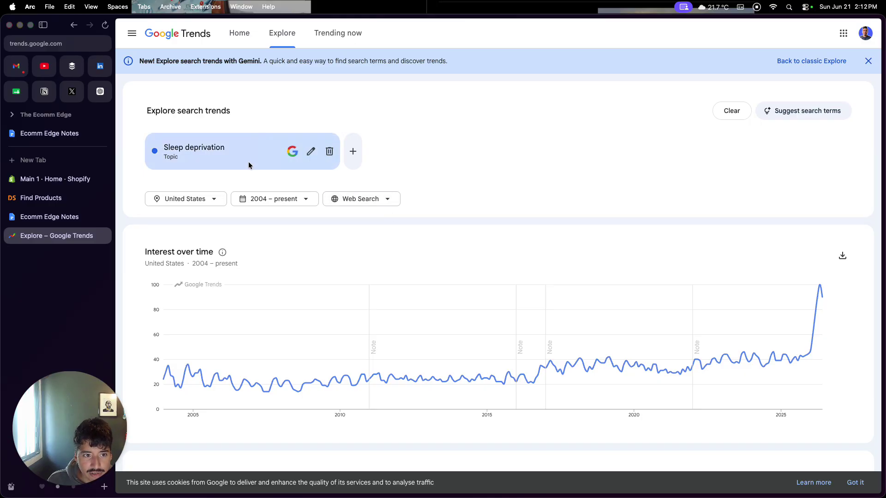
mouse_move(316, 289)
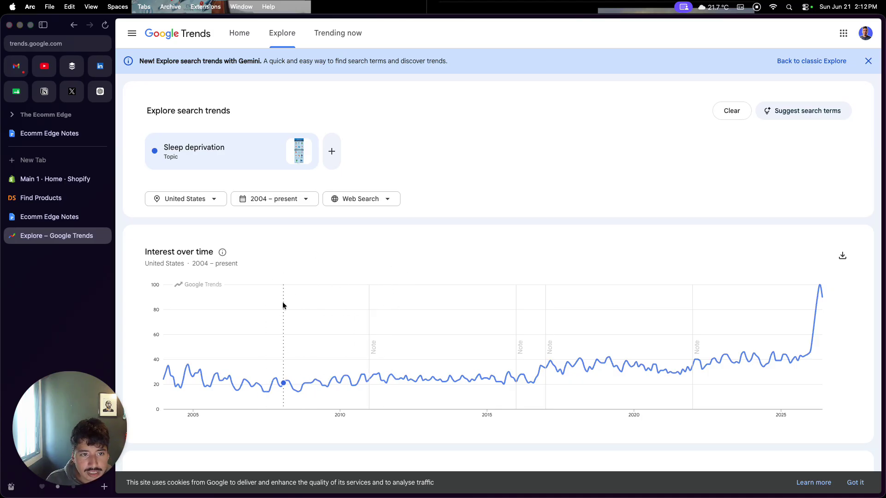
mouse_move(284, 306)
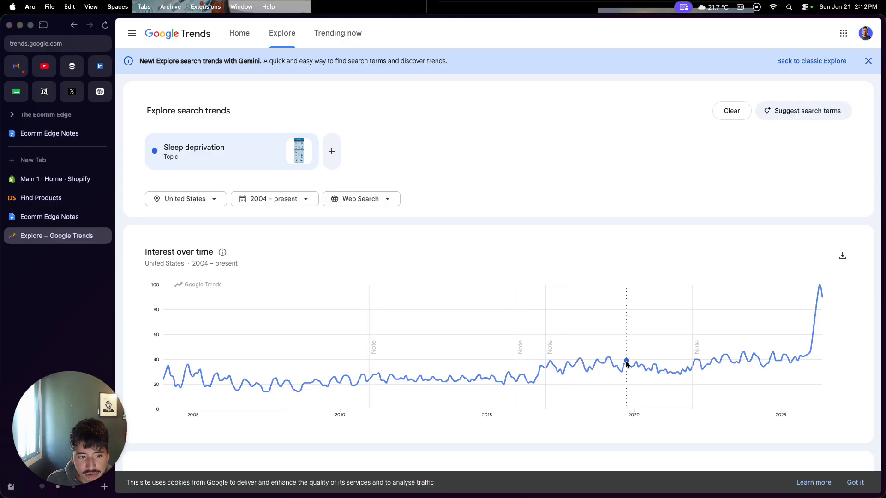
Step: Return to the Ecomm Edge Notes and open the Etsy link in the Online Marketplaces section
click(65, 224)
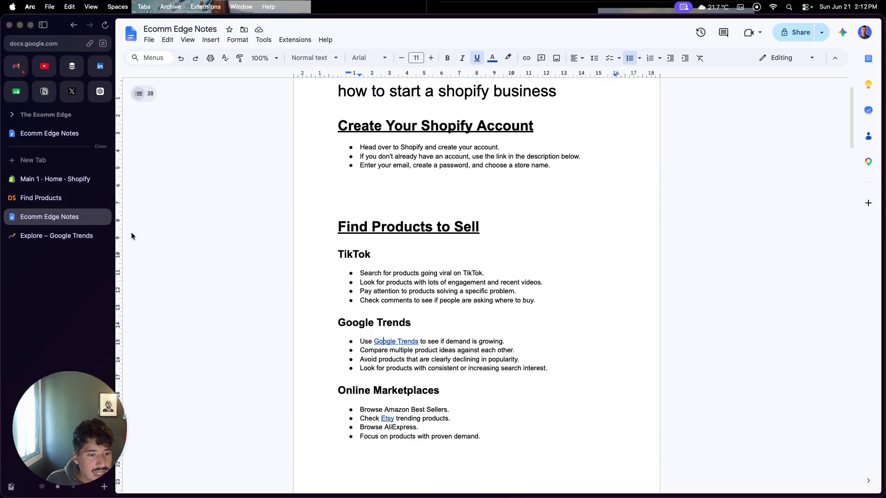
scroll(301, 344, down, 1)
scroll(301, 344, down, 1)
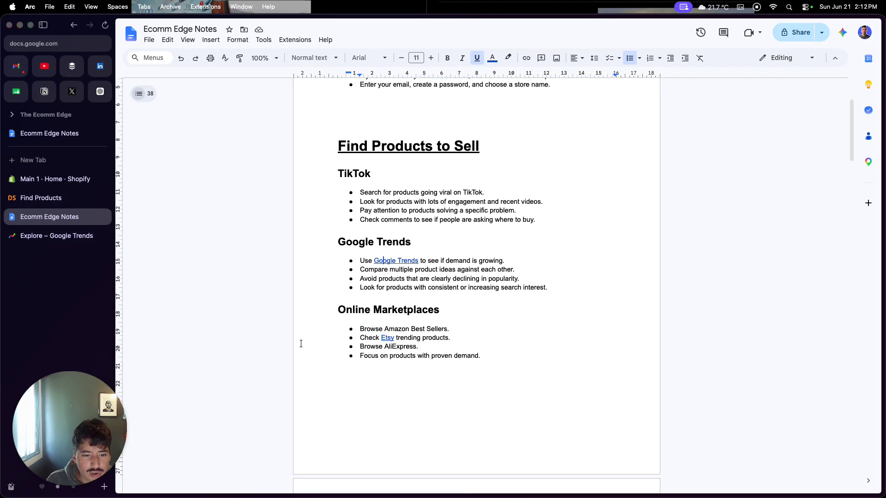
click(388, 338)
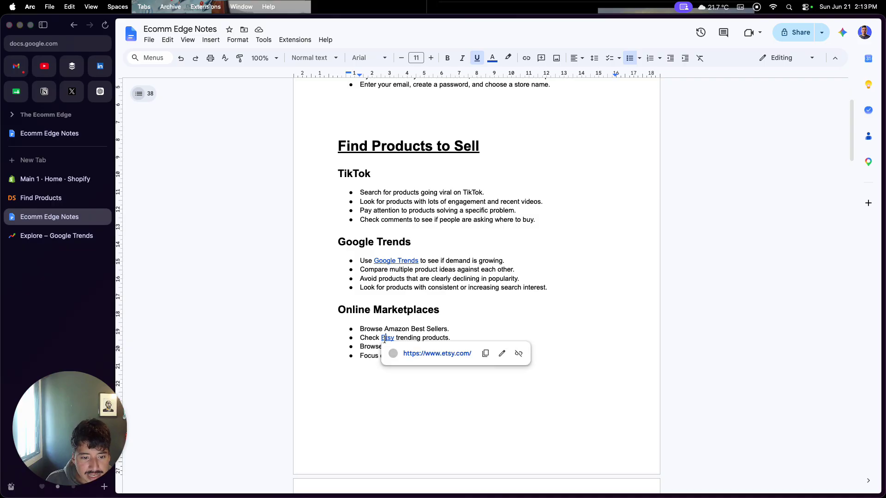
click(406, 353)
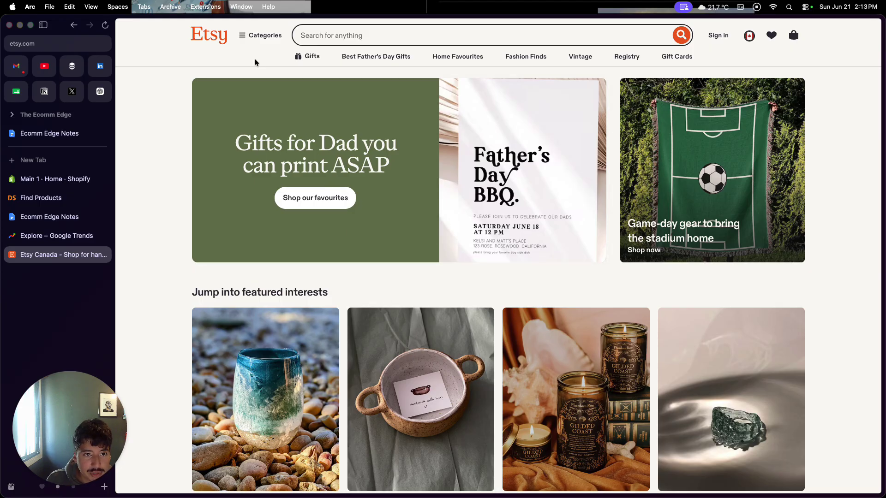
Step: Browse Etsy's Home & Living category down through Kitchen & Dining to Small Kitchen Appliances
click(256, 40)
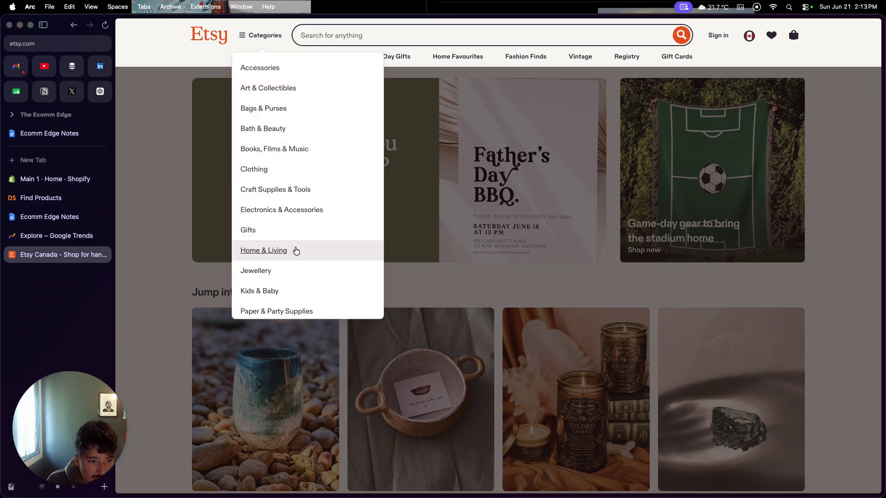
click(296, 252)
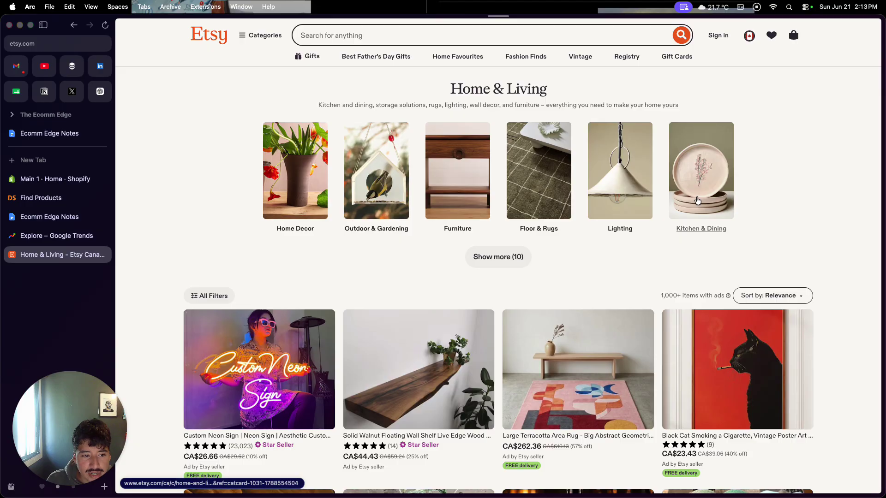
click(697, 201)
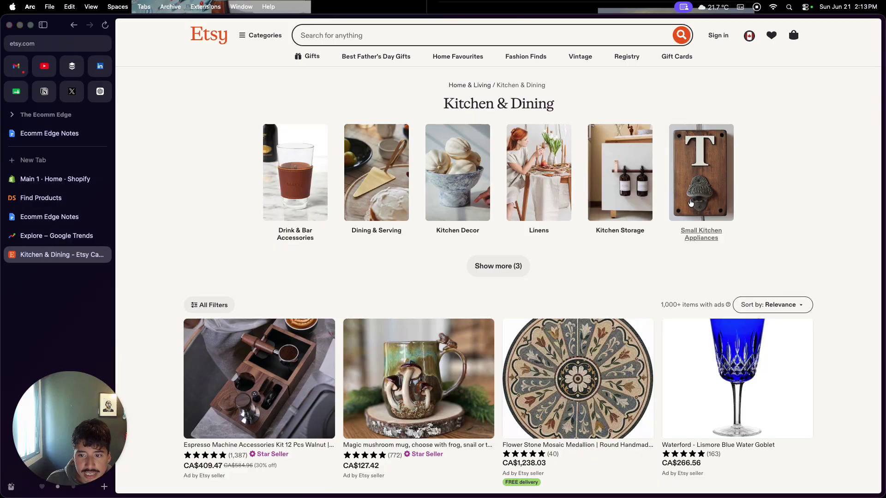
click(690, 203)
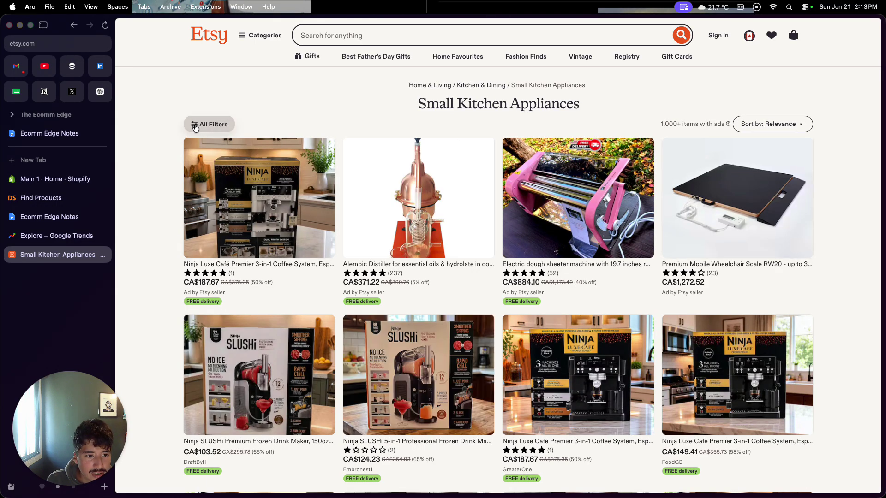
Step: Filter the Small Kitchen Appliances listings by Etsy's Pick and Star Seller, and look through the matching products
click(195, 126)
click(144, 265)
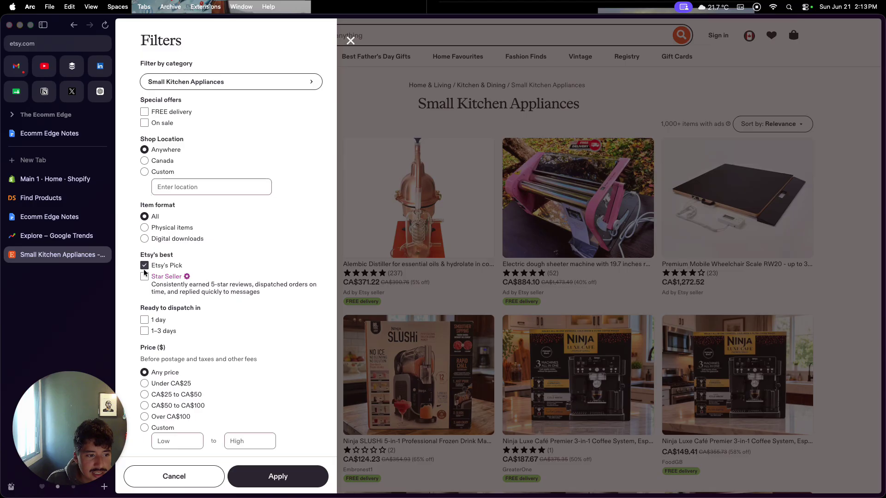
click(145, 279)
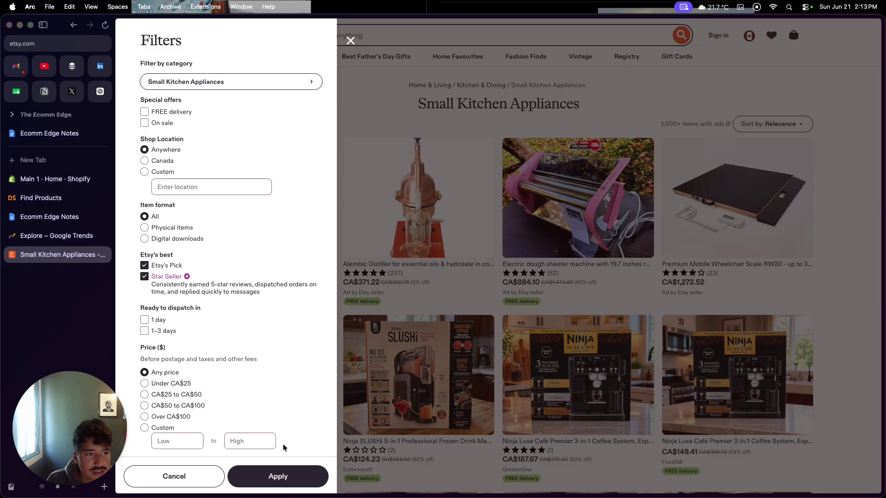
click(278, 477)
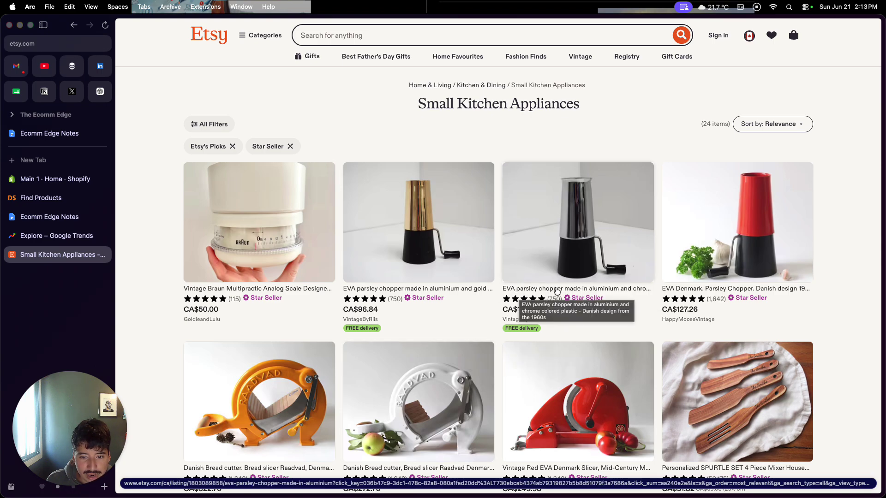
scroll(524, 304, down, 2)
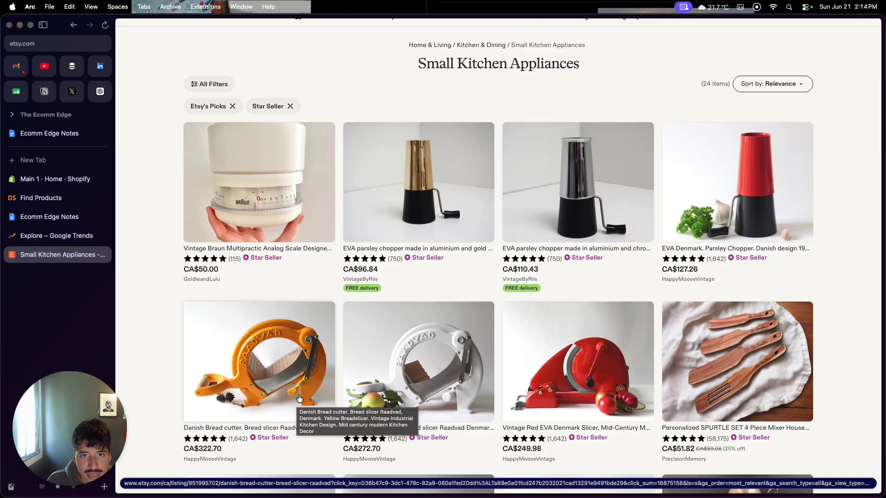
scroll(299, 397, down, 3)
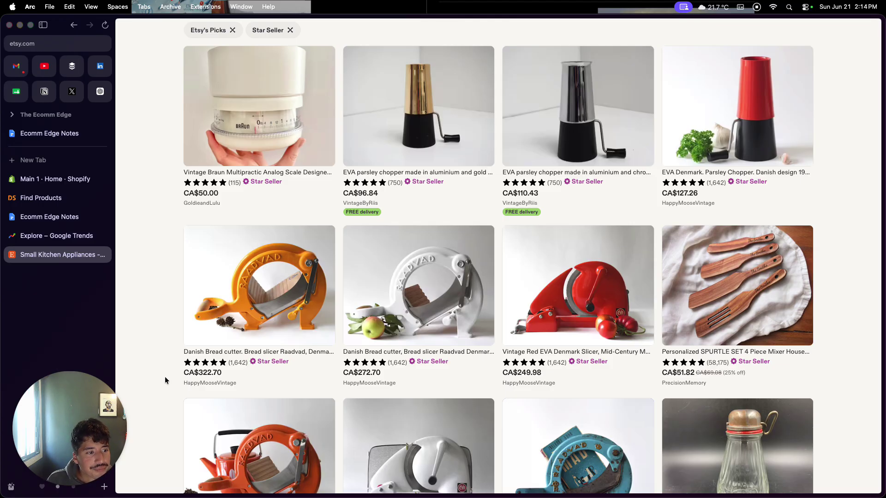
Step: Return to the Ecomm Edge Notes and read on from Find Products to Sell to the Add Products section
click(59, 221)
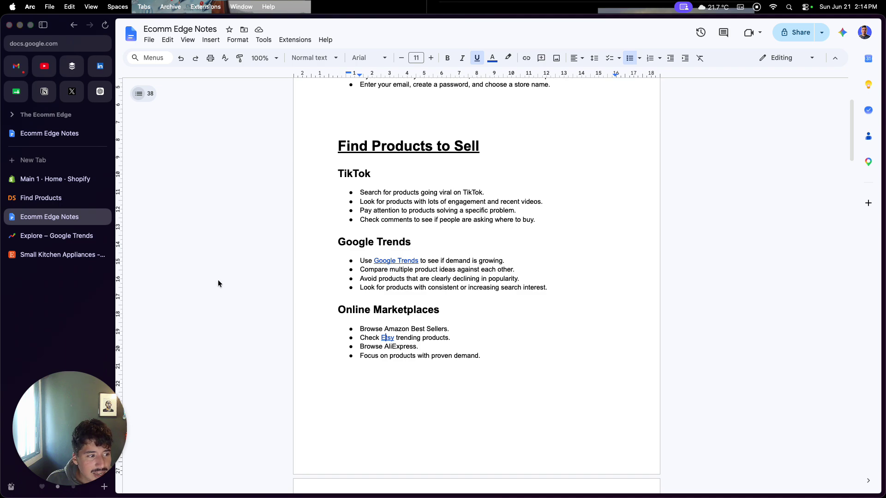
scroll(291, 303, down, 1)
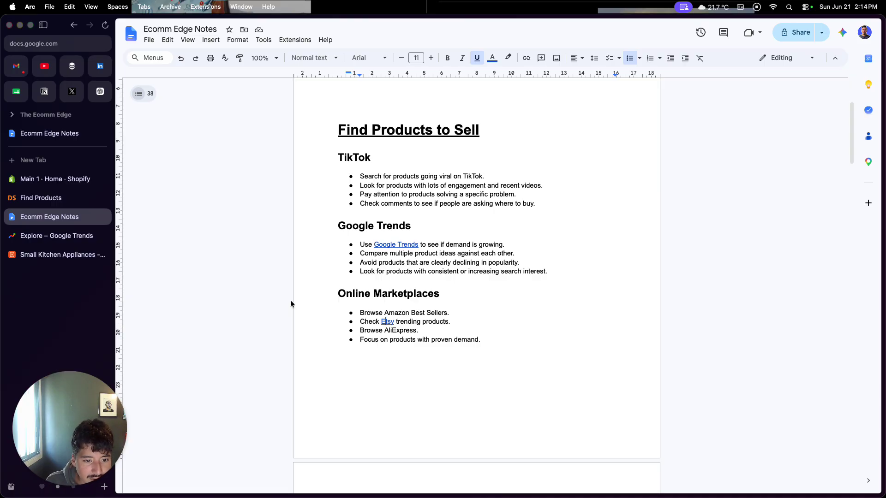
scroll(291, 303, down, 10)
scroll(291, 303, up, 1)
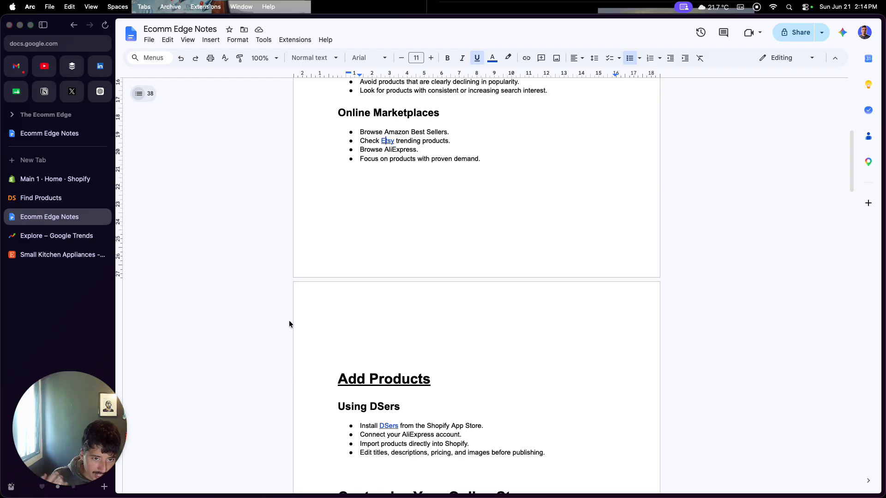
Step: View the Shopify App Store by way of the Shopify admin's recommended apps, and close it again
click(92, 179)
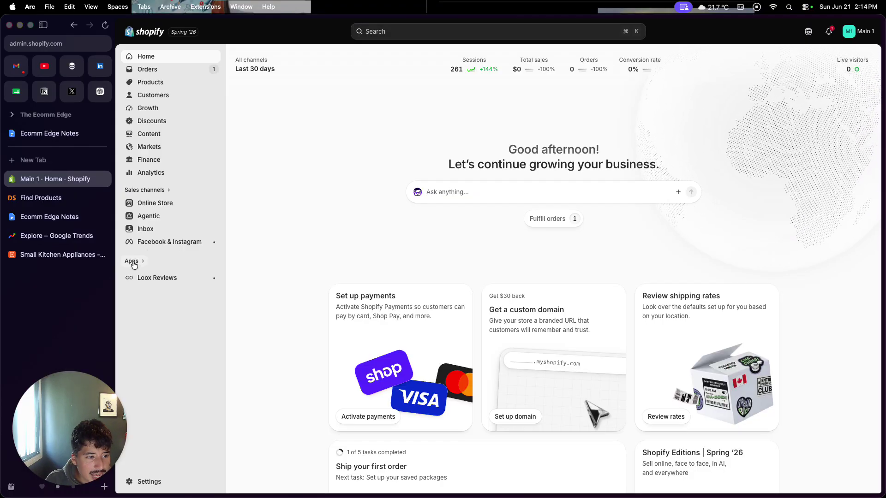
click(135, 262)
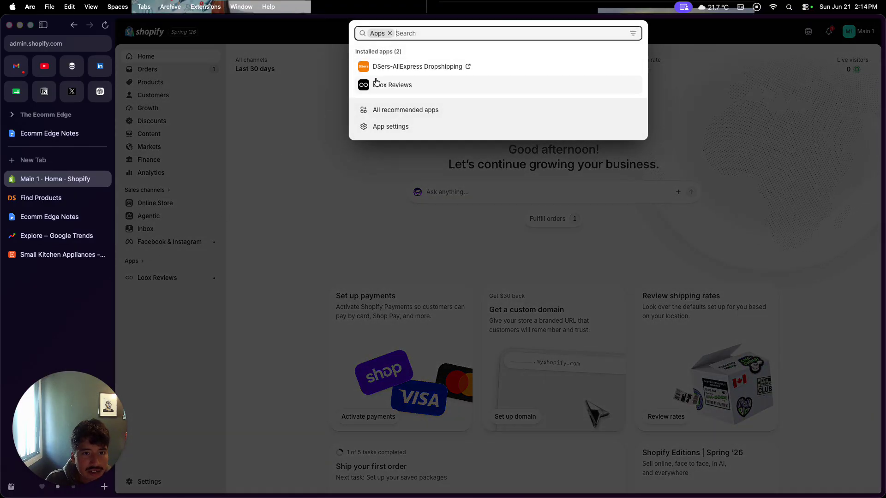
click(378, 115)
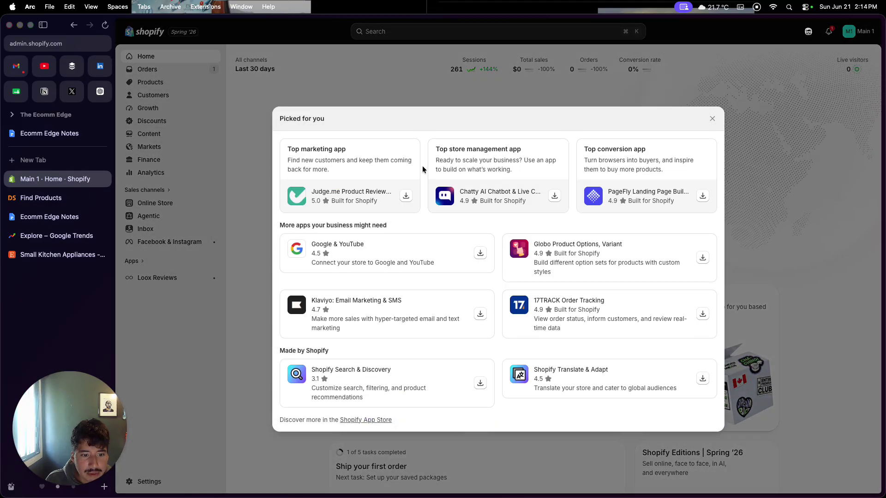
click(359, 420)
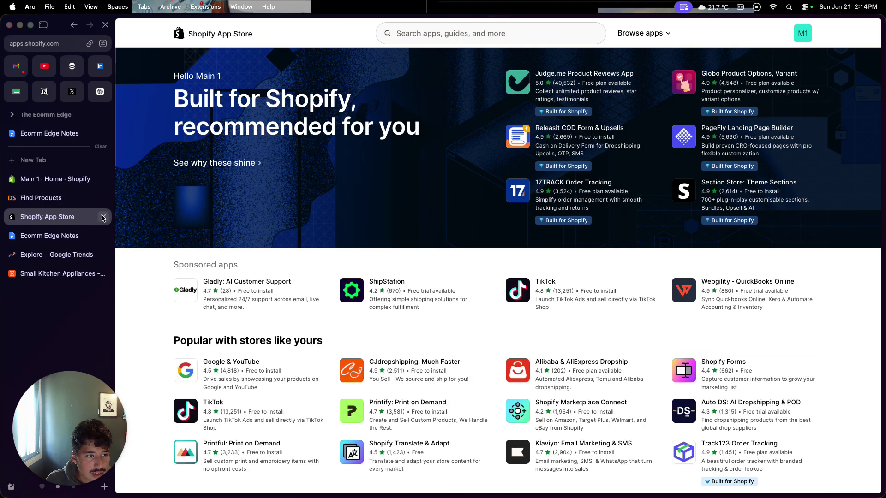
click(104, 217)
Step: Go back to the Ecomm Edge Notes and open the DSers link in the Using DSers section
click(58, 219)
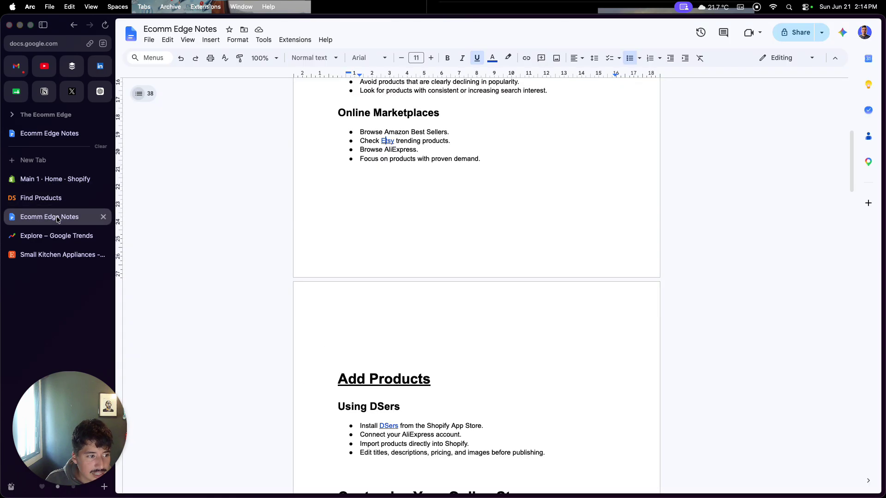
scroll(397, 397, down, 2)
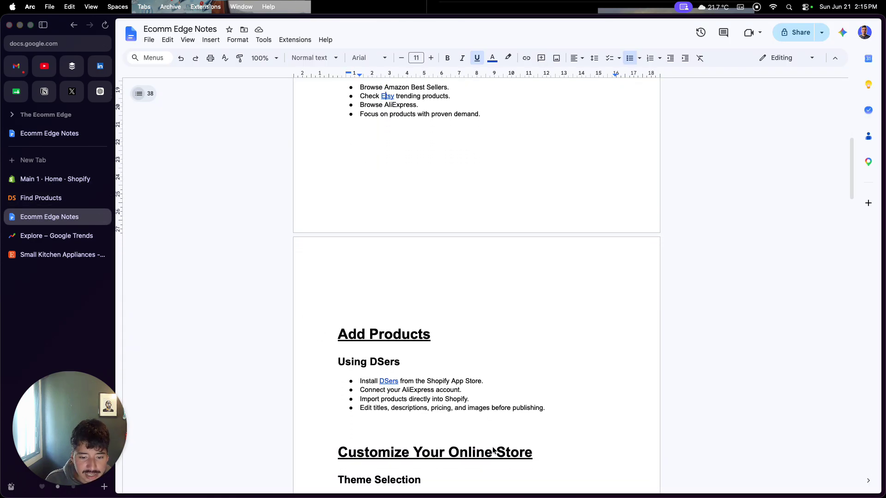
click(389, 380)
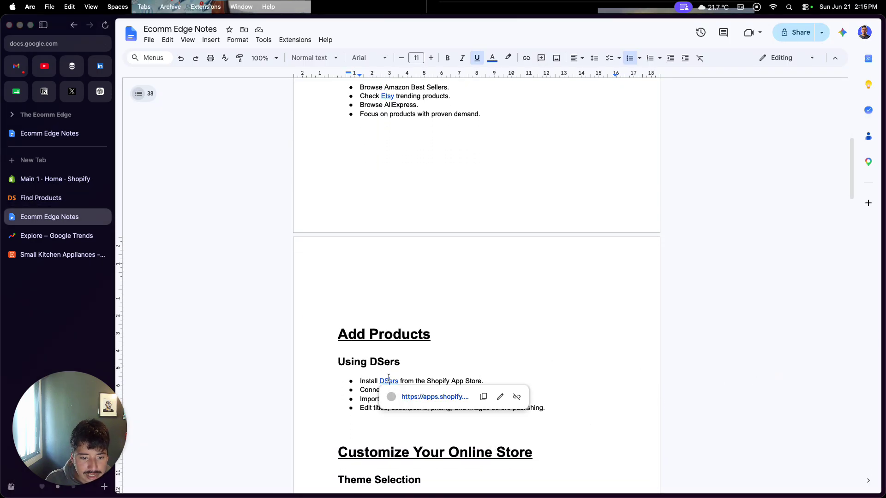
click(406, 397)
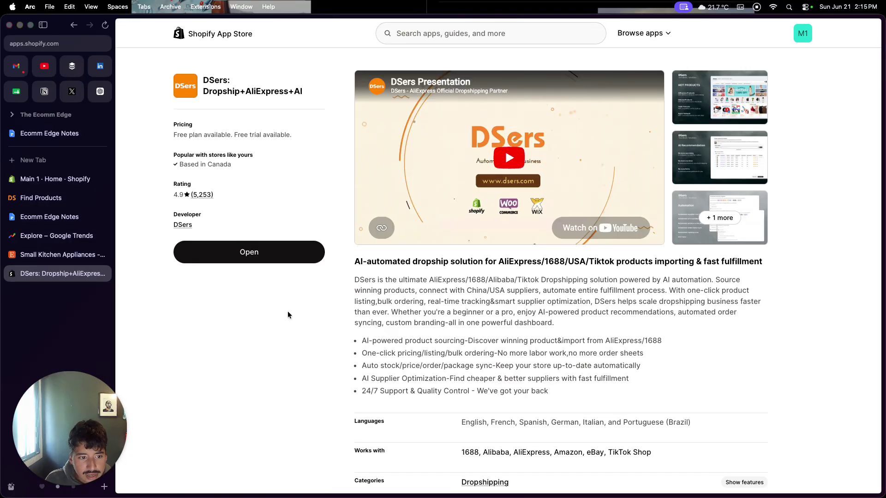
Step: Launch the DSers app from its App Store listing and keep it in place of the old Find Products tab
click(256, 253)
drag(73, 289, 71, 194)
click(103, 216)
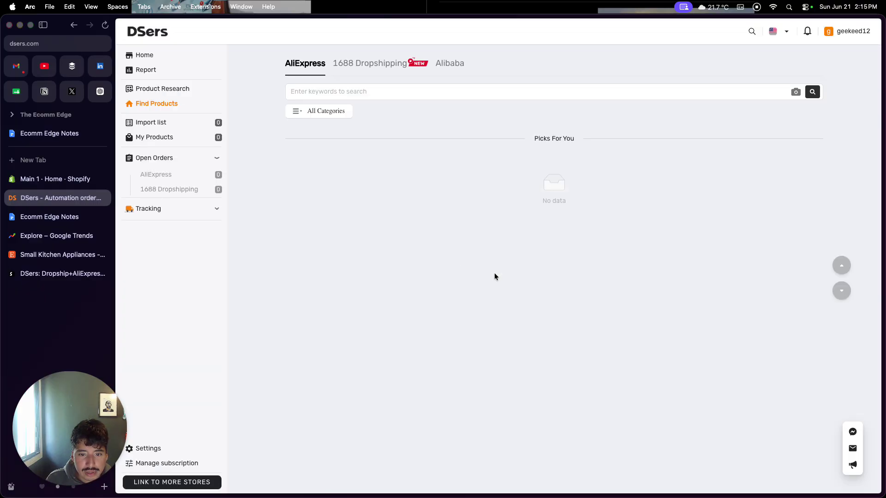
Step: Look through the featured categories and Picks For You products on DSers' Find Products page
scroll(494, 276, down, 5)
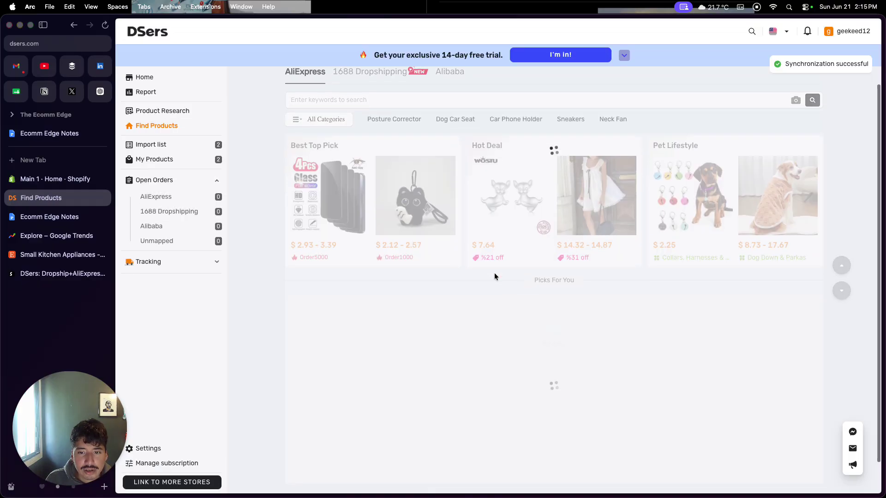
scroll(495, 277, down, 3)
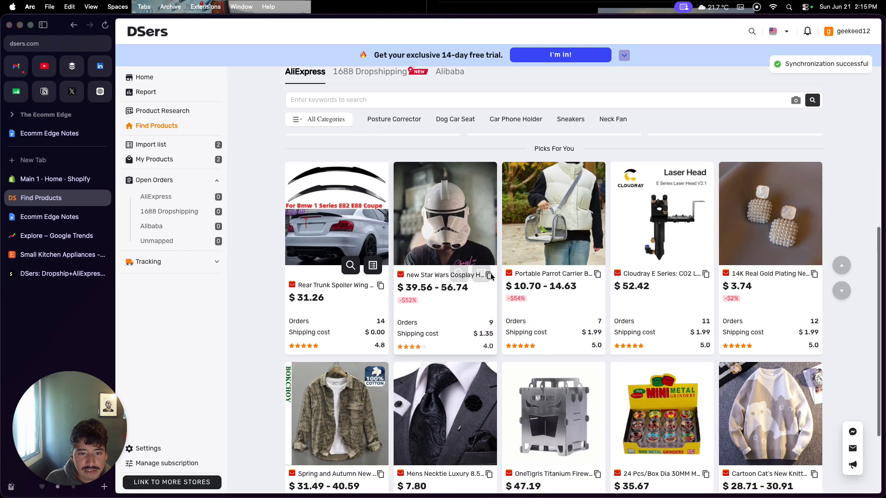
scroll(237, 400, down, 3)
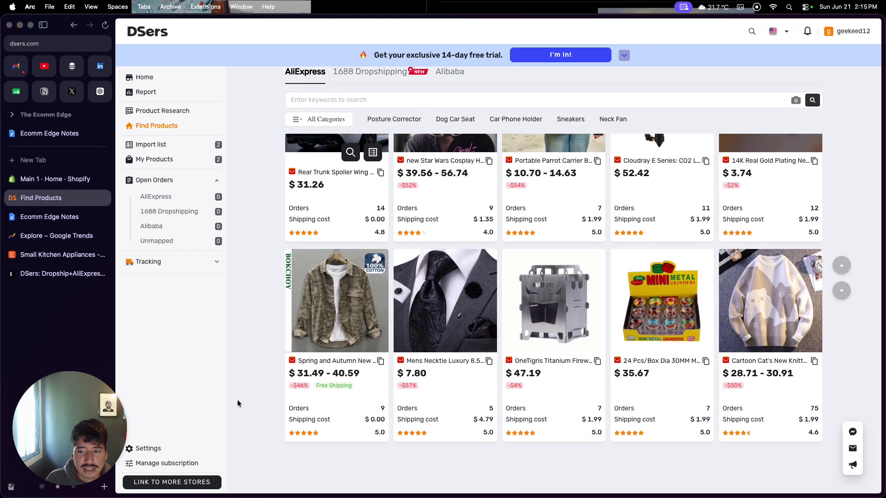
scroll(237, 400, up, 10)
scroll(237, 404, up, 2)
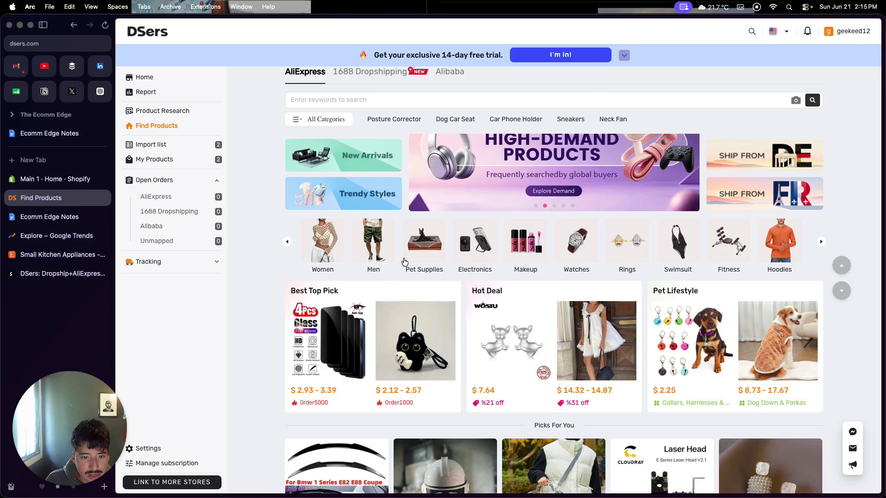
Step: Search the AliExpress catalogue for "dog beds", and close the leftover Etsy and Google Trends tabs
click(376, 100)
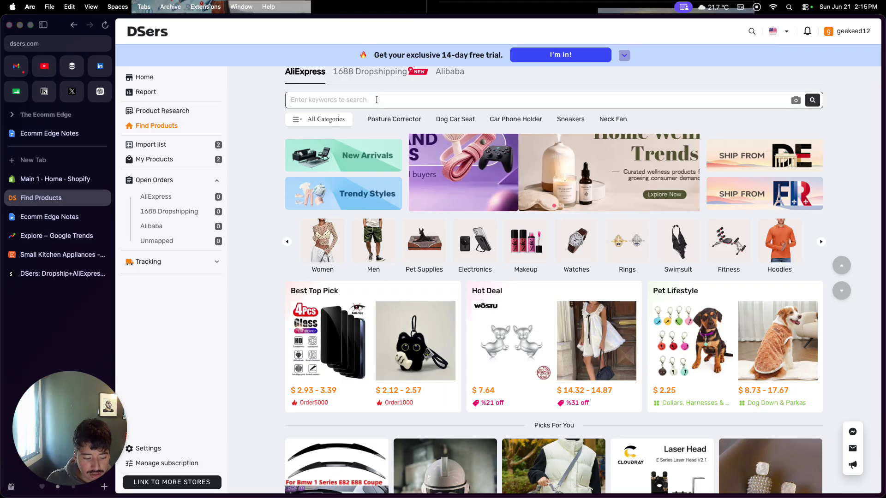
text(og beds)
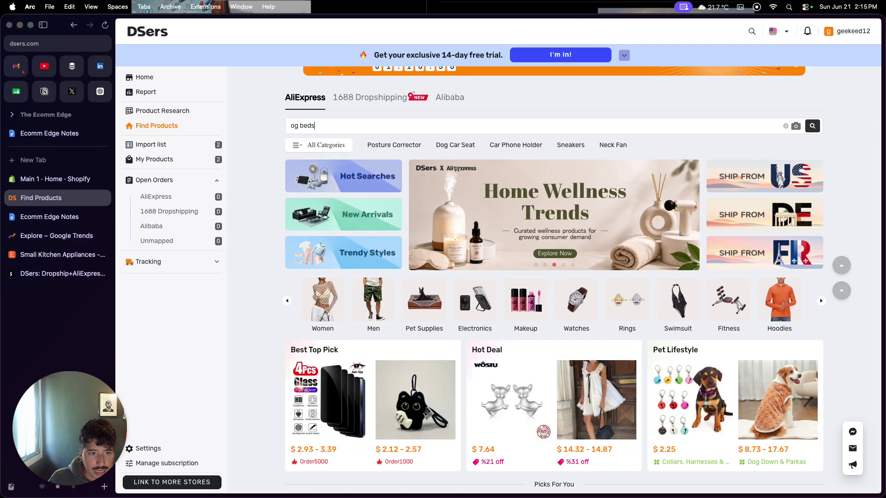
key(Return)
click(103, 216)
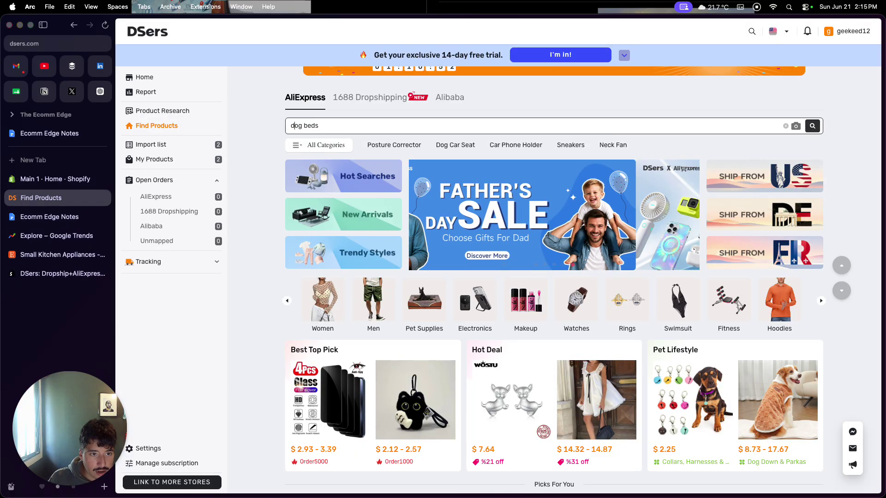
key(Return)
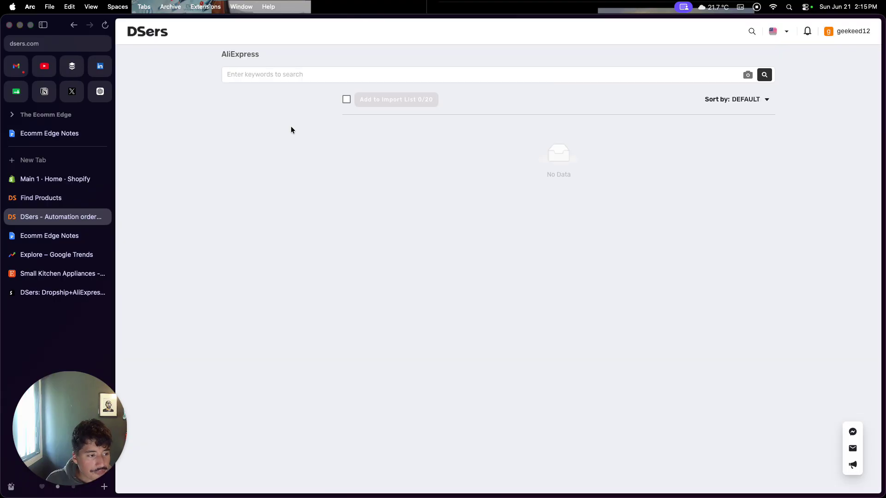
click(103, 274)
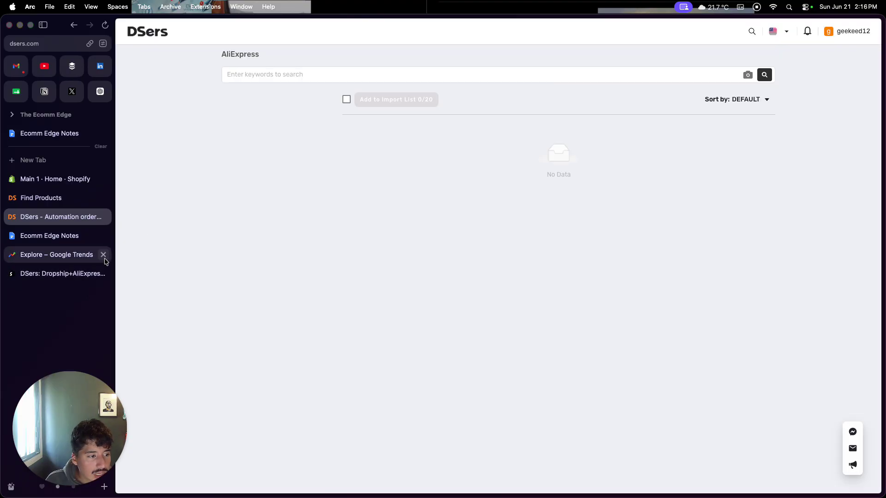
click(104, 255)
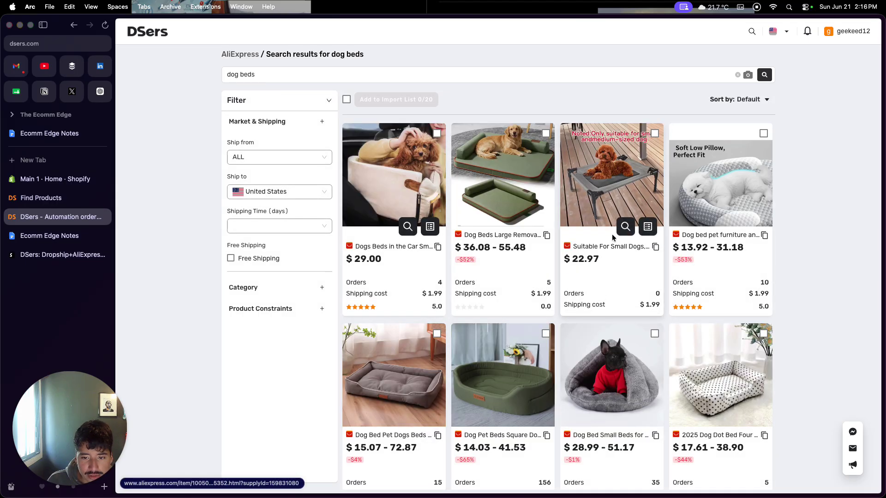
Step: Look through the dog beds results and add the green "Dog Beds Large" product to the import list
scroll(544, 304, down, 1)
scroll(545, 307, down, 1)
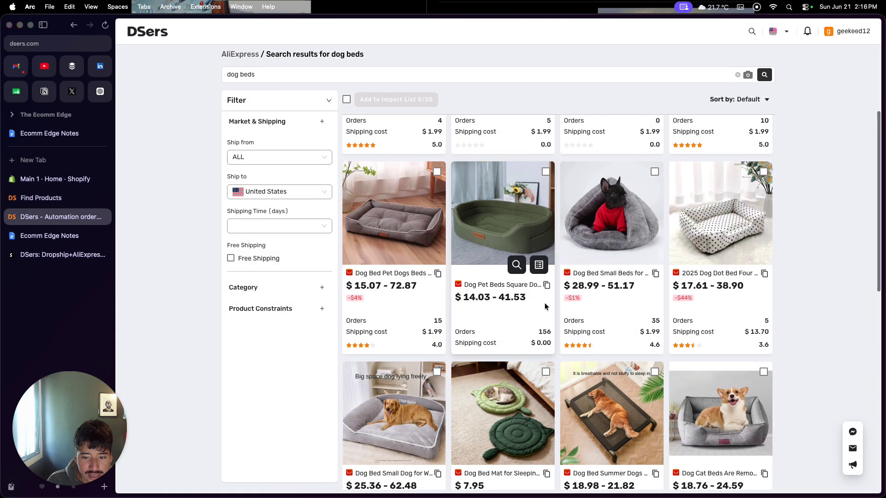
scroll(546, 306, up, 3)
scroll(544, 306, up, 2)
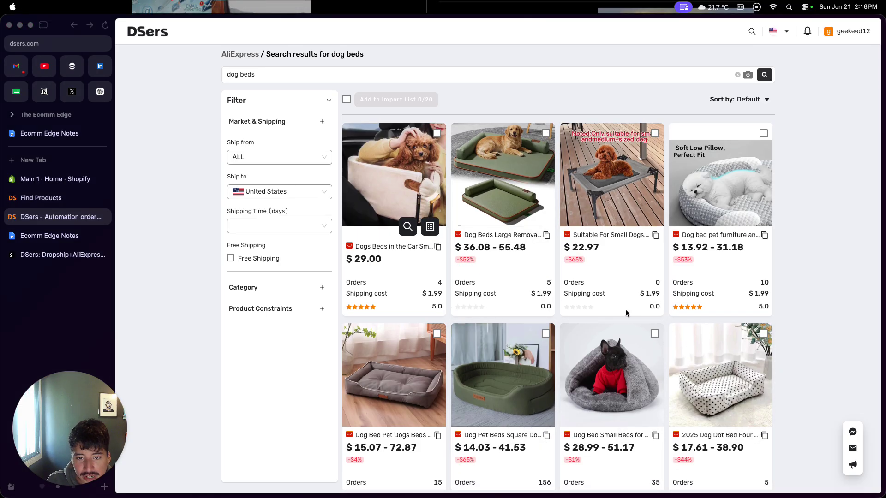
click(546, 134)
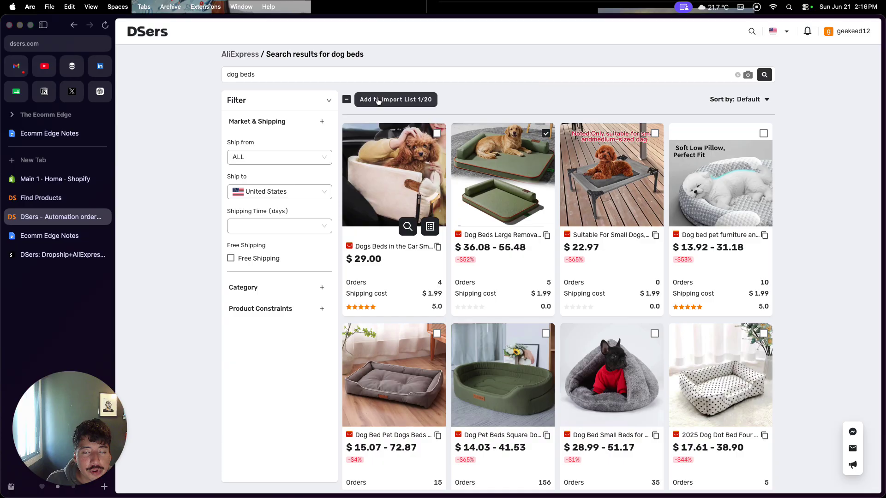
click(378, 101)
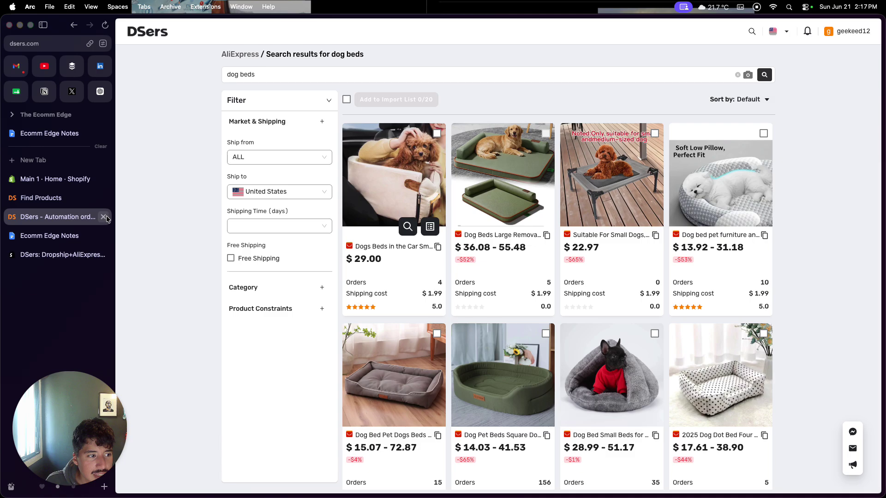
Step: Close the search results and review the products in DSers' import list
click(104, 217)
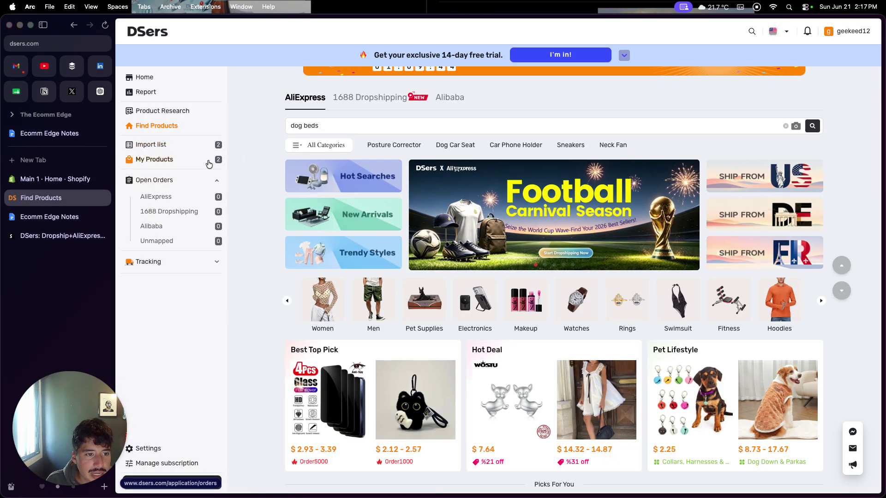
click(171, 146)
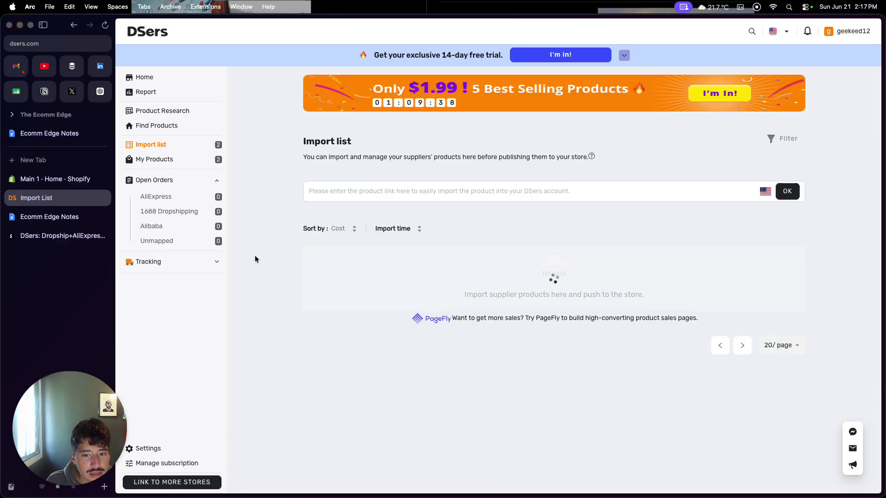
scroll(255, 256, down, 5)
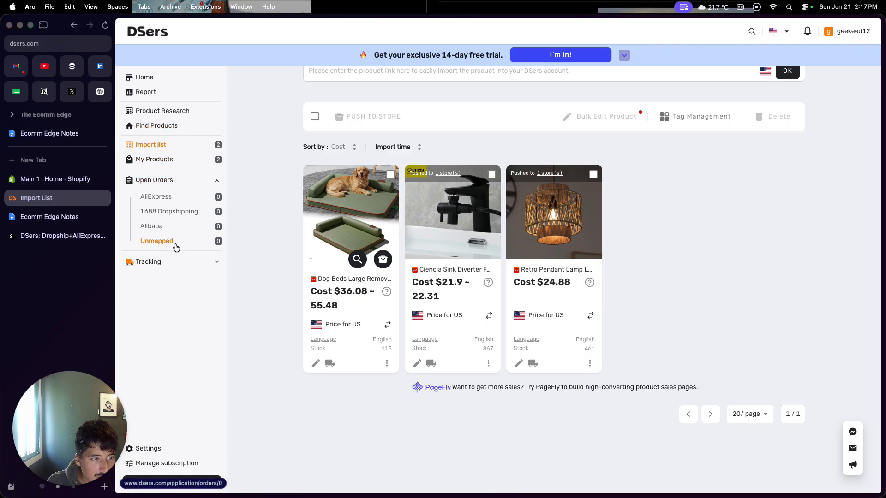
Step: Search AliExpress for "dog bed" and add the "40-90cm 6 Sizes Round" bed to the import list
click(144, 77)
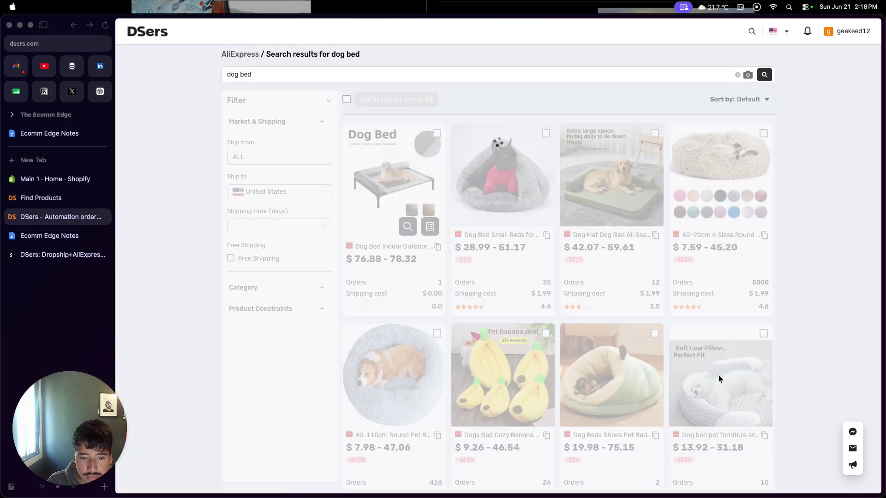
click(764, 134)
click(420, 99)
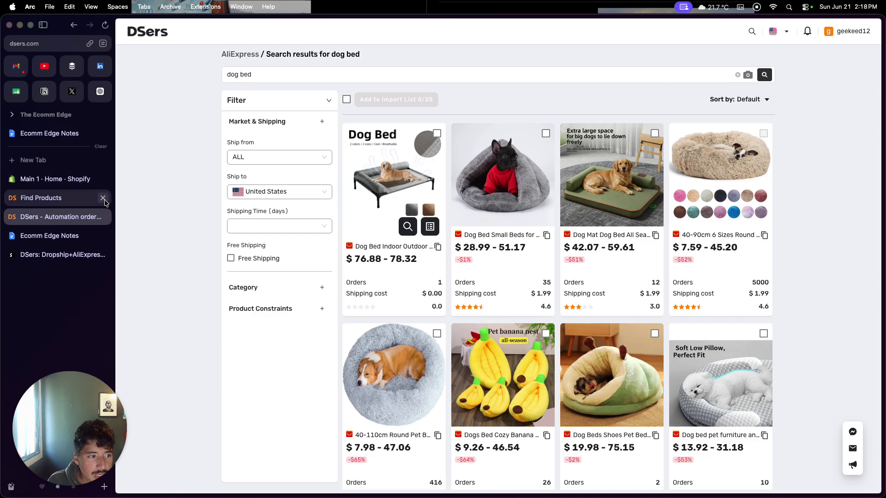
Step: Return to the import list, select the "40-90cm 6 Sizes Round" bed and open its push-to-store settings
click(103, 217)
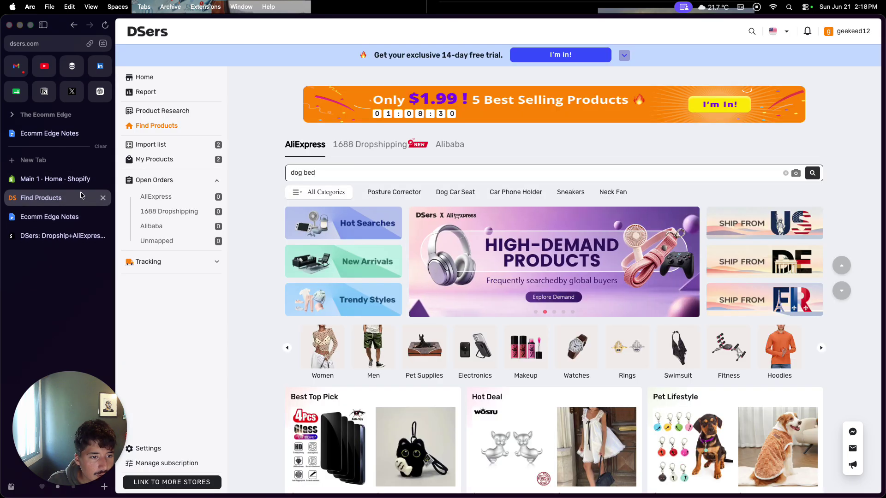
click(177, 148)
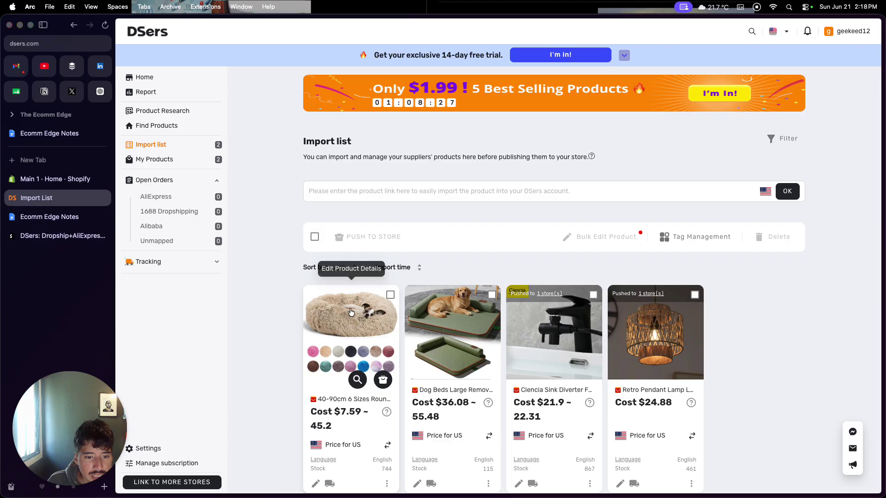
click(390, 296)
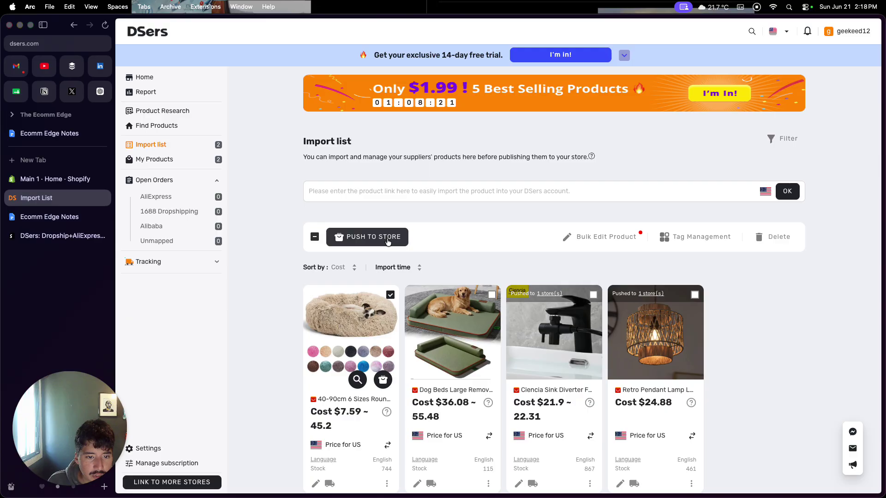
click(387, 240)
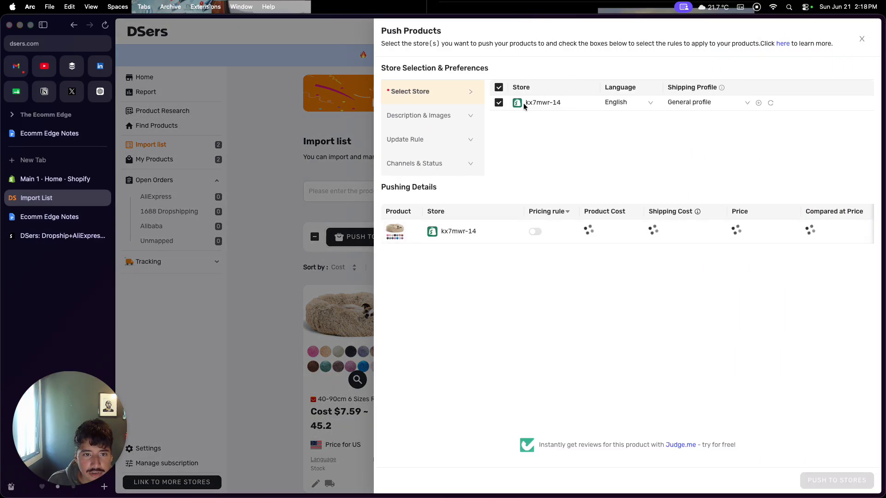
Step: Switch to the Shopify admin to check the store's myshopify address in its general settings, and return to the DSers push settings
click(55, 179)
click(152, 305)
click(174, 482)
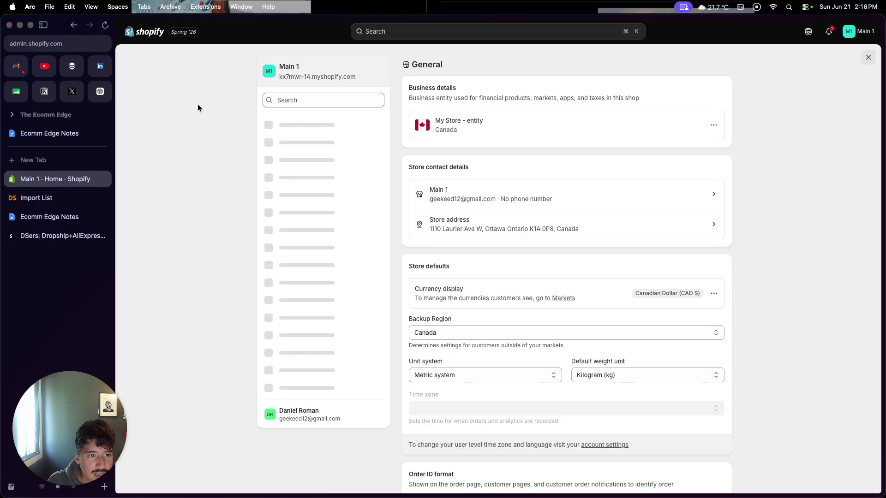
click(865, 62)
click(36, 198)
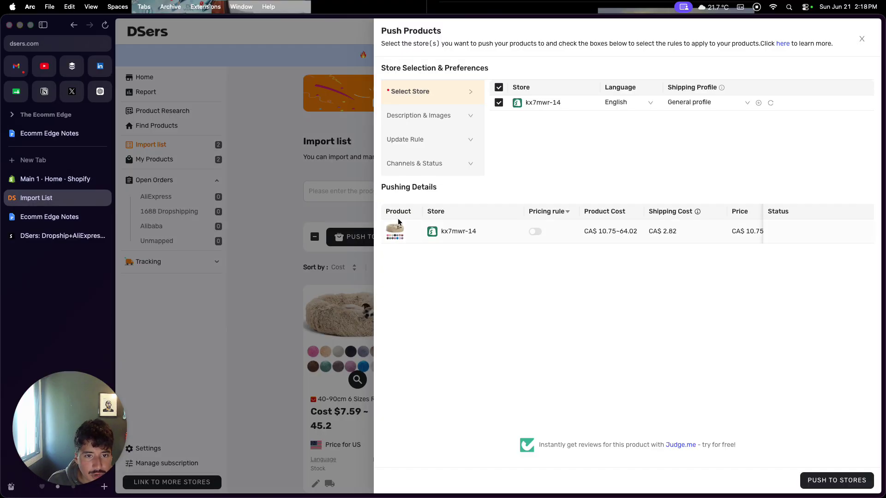
Step: Review the description, sales channel and update rule options, push the dog bed to store kx7mwr-14, and close the push settings
click(441, 121)
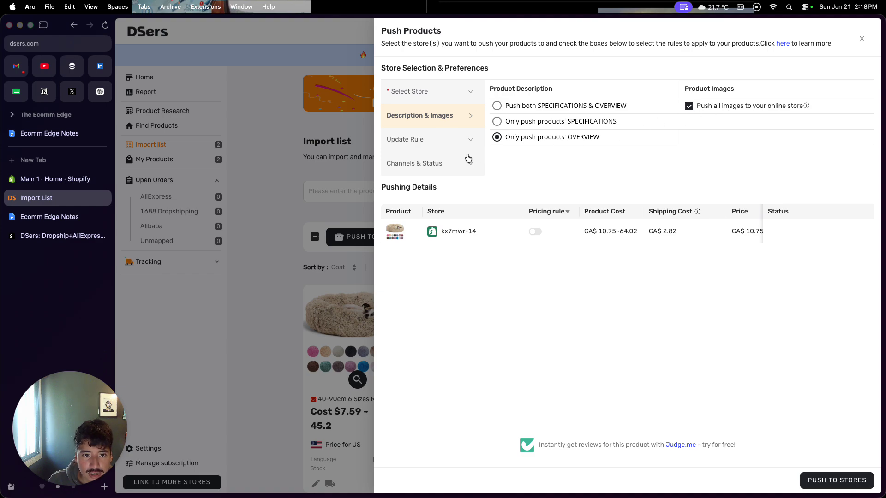
click(459, 165)
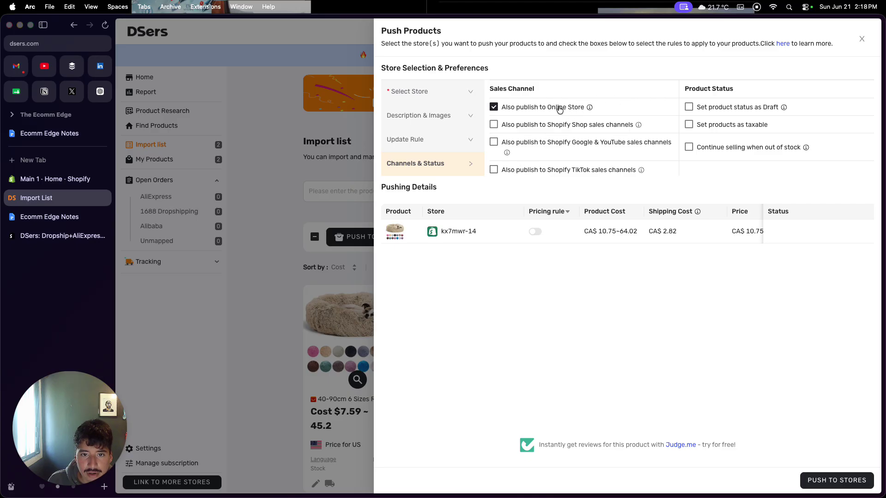
click(434, 148)
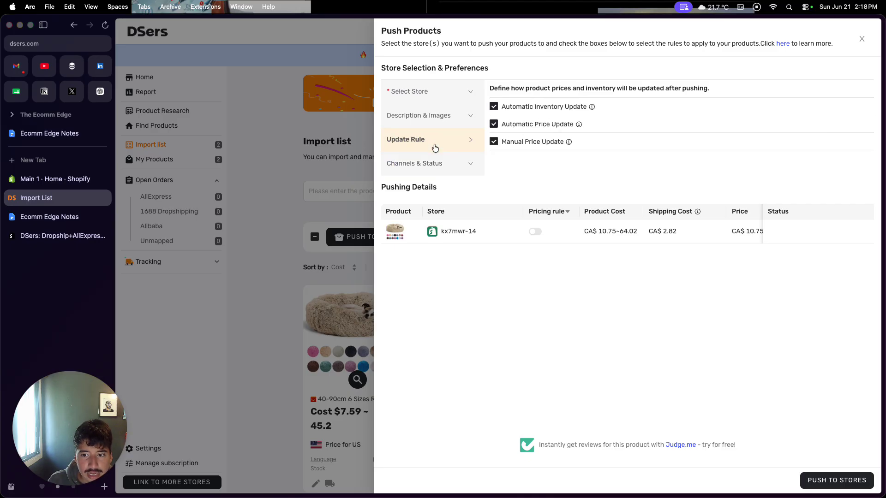
click(859, 481)
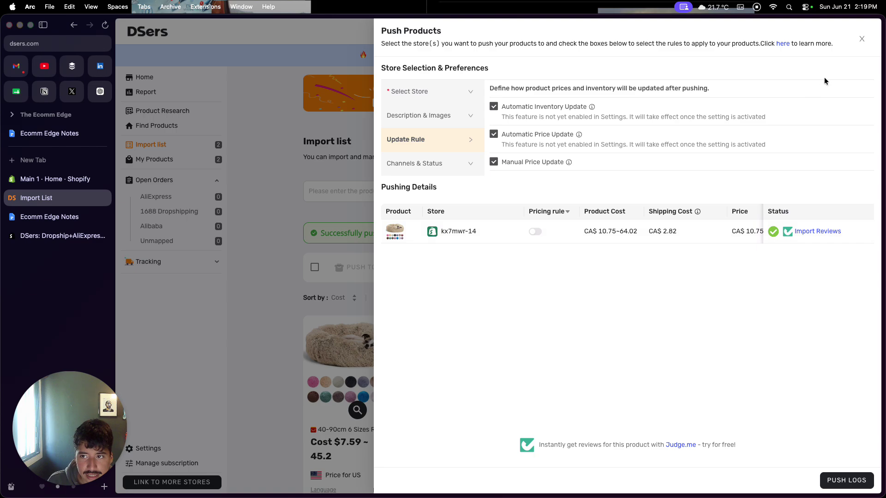
click(862, 39)
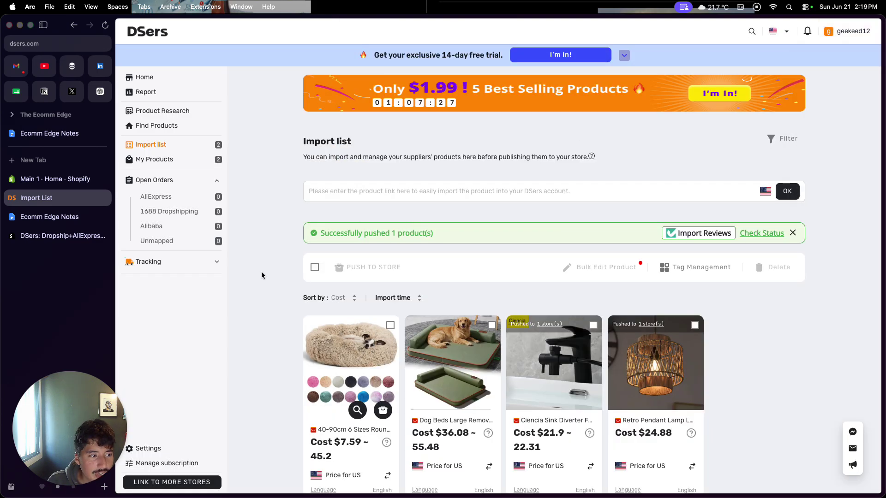
Step: Open the pushed "40-90cm 6 Sizes Round Pet Bed" product in the Shopify admin and look through its description
click(75, 185)
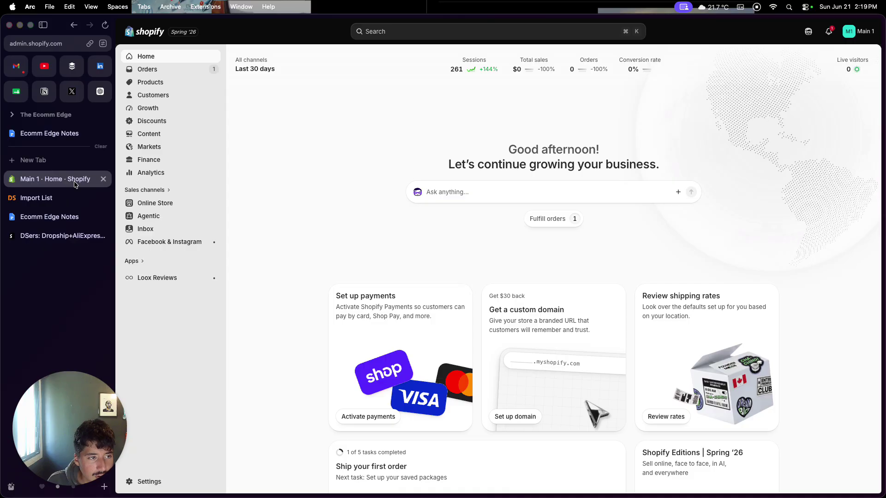
click(171, 86)
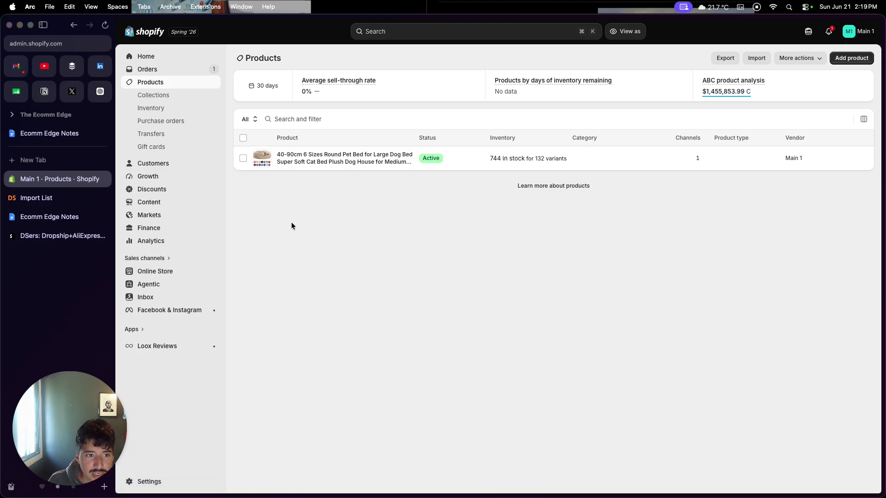
click(311, 160)
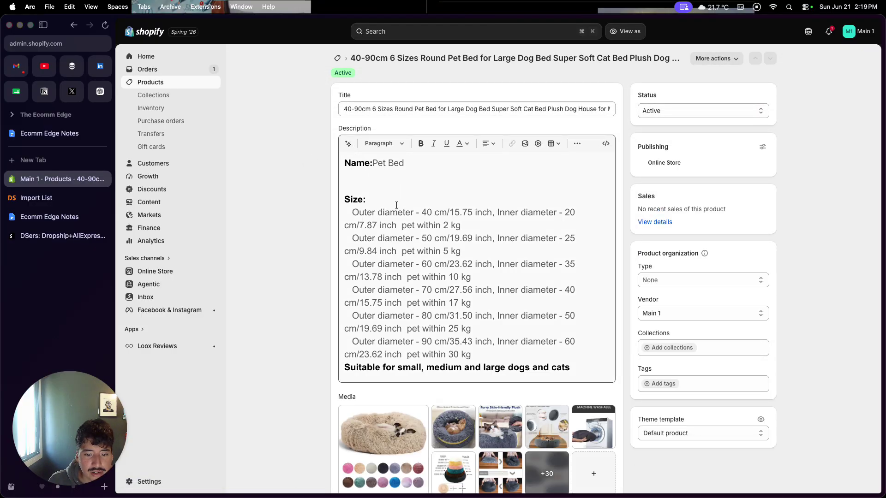
scroll(401, 225, down, 1)
scroll(400, 231, up, 1)
scroll(400, 253, down, 3)
scroll(400, 253, down, 2)
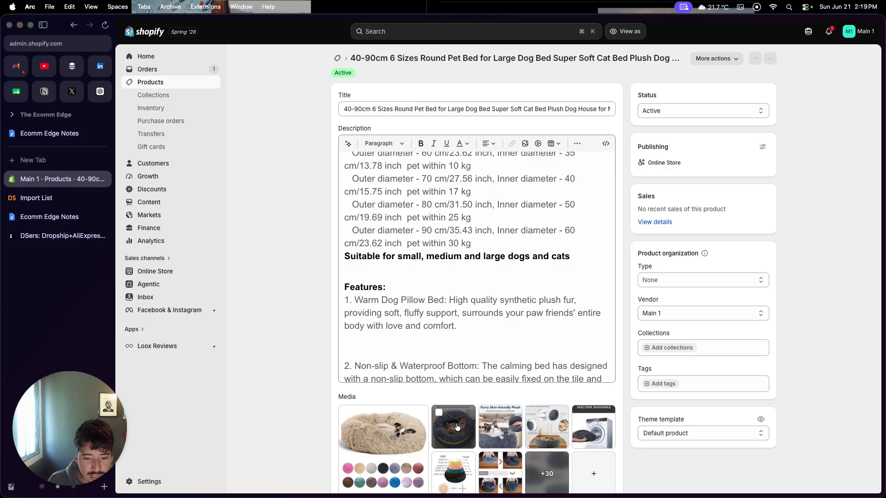
Step: Remove the second and third images from the pet bed's product media
scroll(457, 427, down, 1)
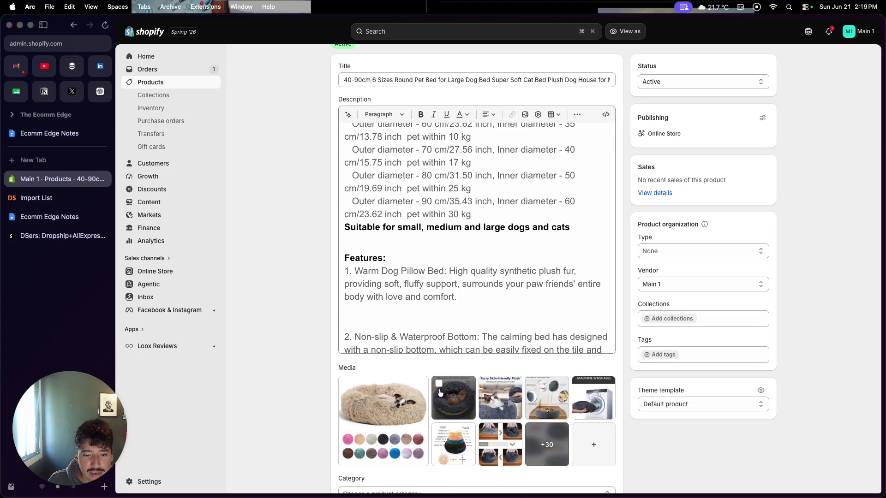
click(439, 385)
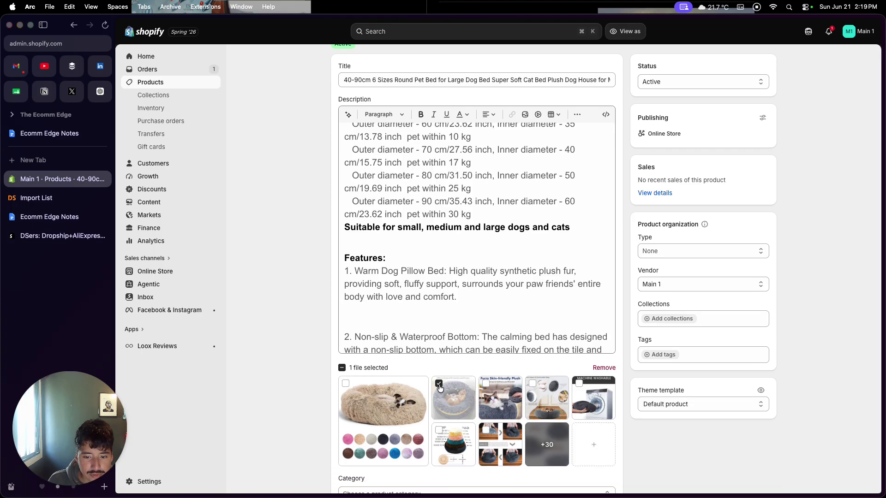
click(485, 384)
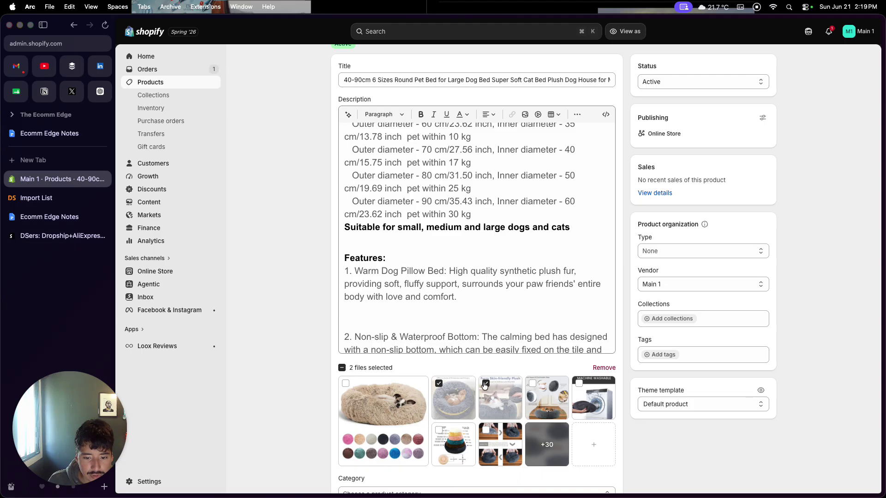
click(598, 368)
Step: Make the neck-support image the first product image and remove the beige bed image with the color swatches
drag(502, 457, 398, 407)
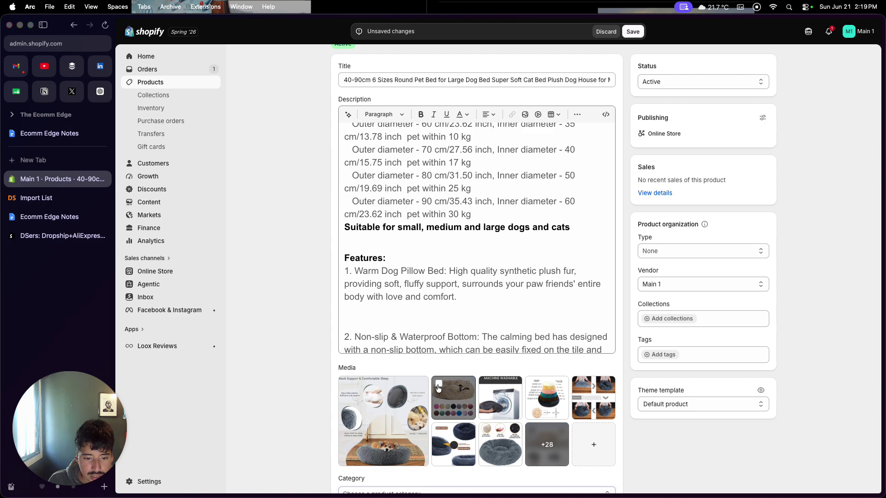
click(439, 385)
click(604, 368)
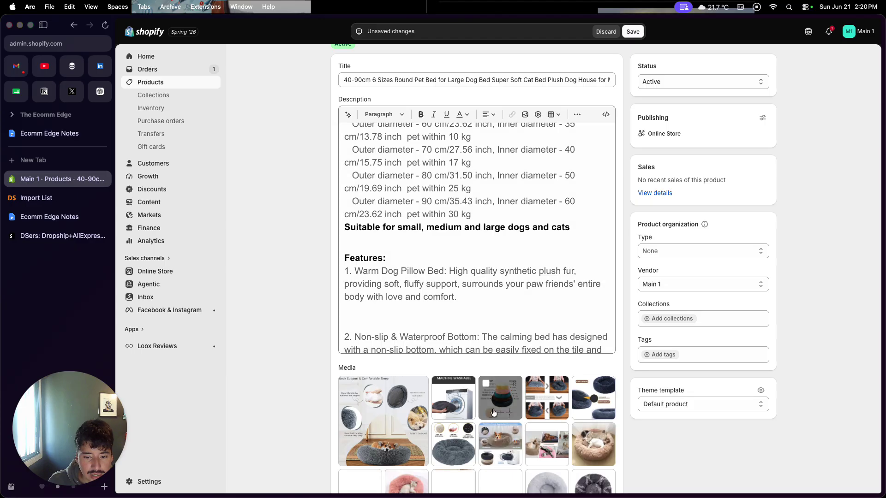
Step: Remove the two cream bed photos and the pink bed photo from the product media
scroll(498, 415, down, 5)
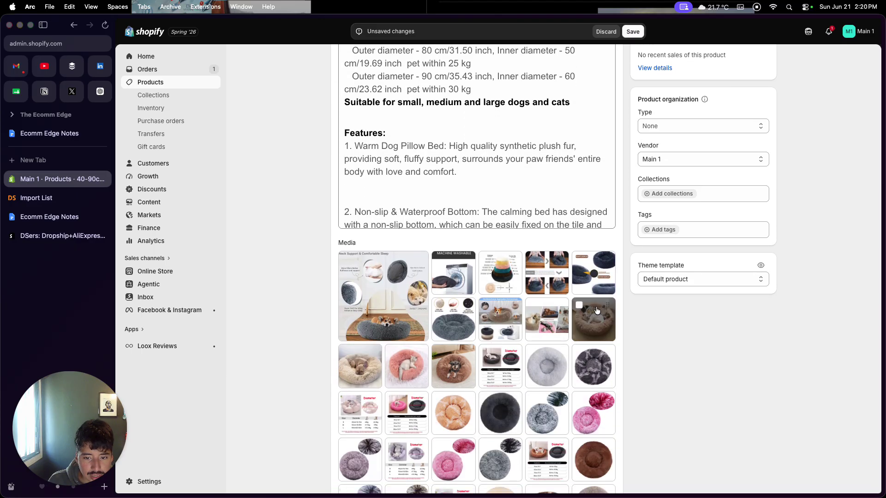
click(579, 306)
click(392, 352)
click(345, 352)
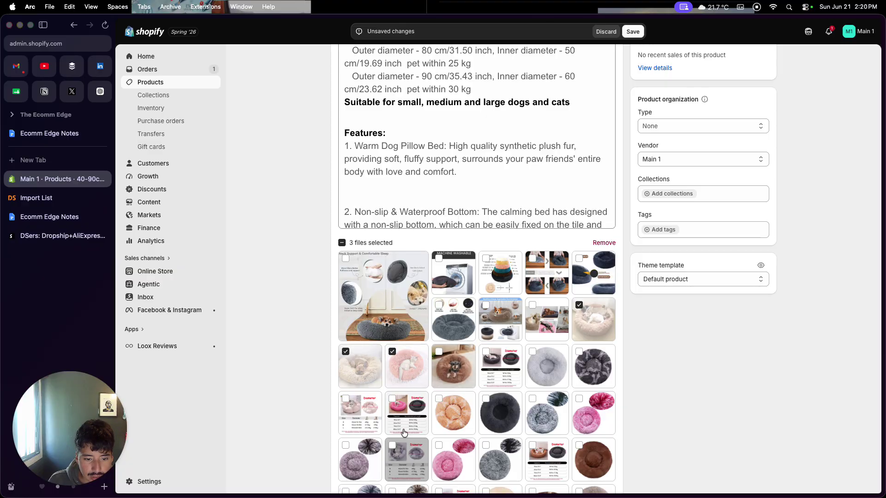
scroll(480, 413, down, 5)
scroll(480, 413, up, 4)
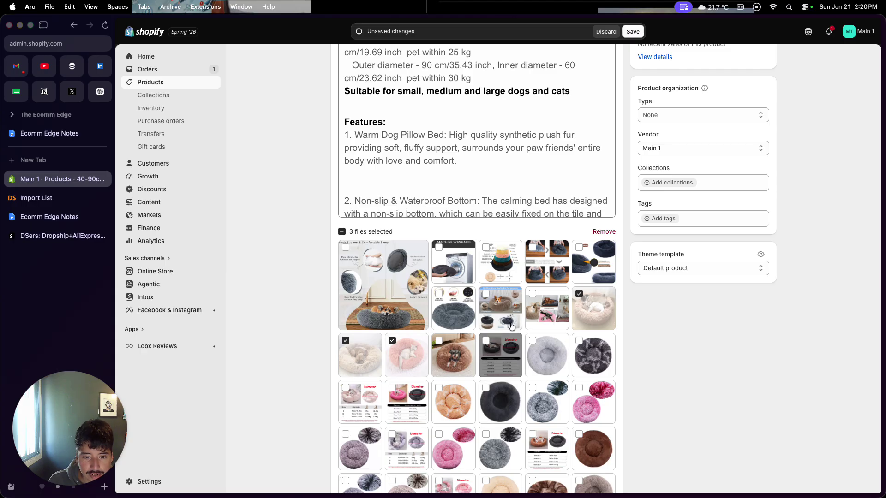
click(606, 232)
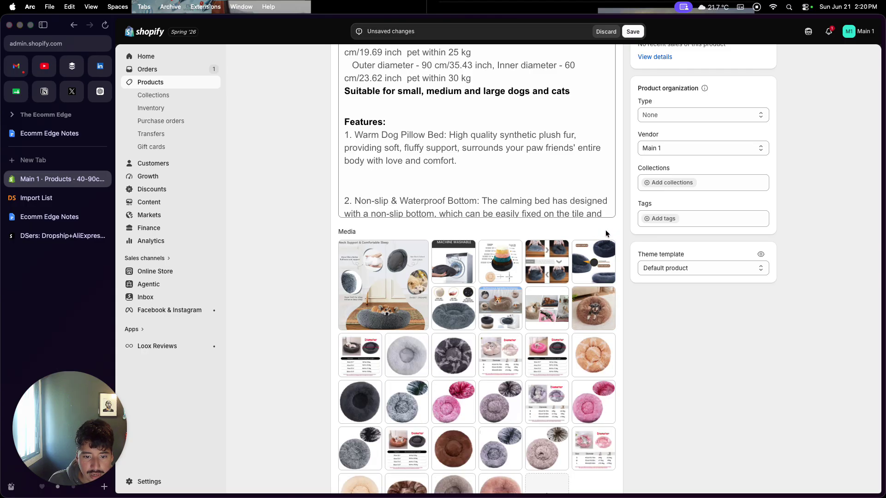
Step: Move the photo of the dog in the brown bed to the first position in the product media
scroll(554, 277, up, 1)
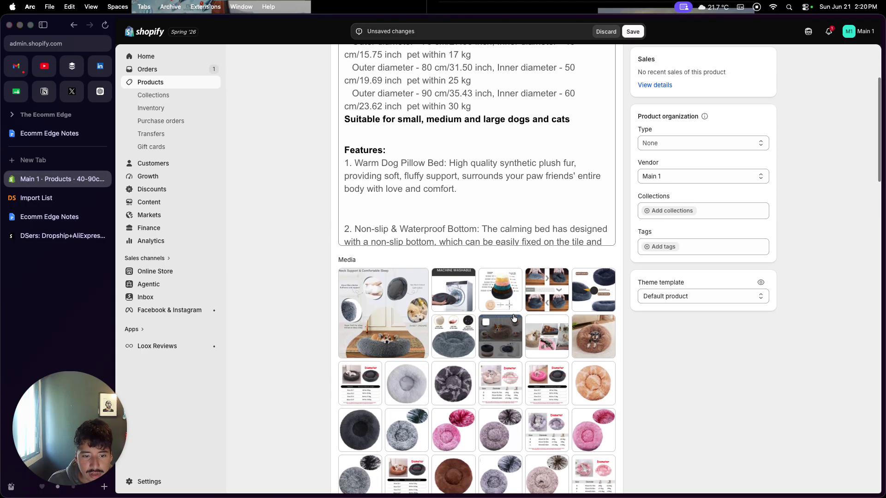
scroll(513, 318, up, 3)
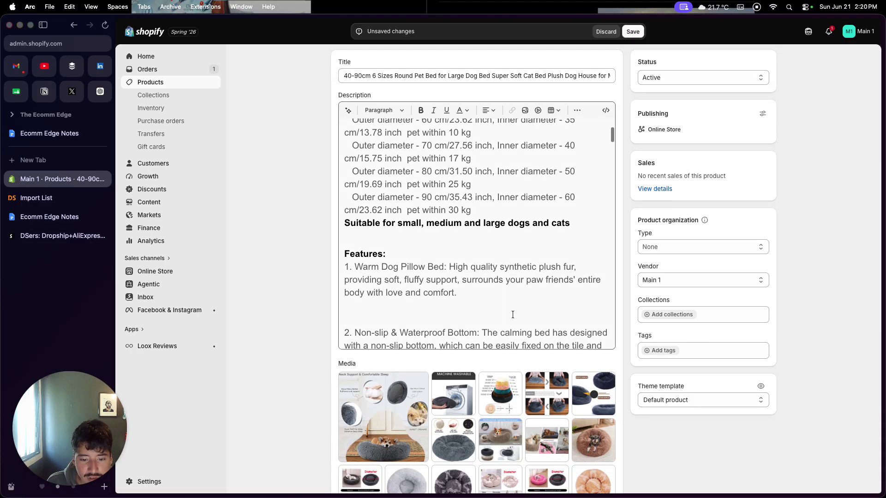
scroll(513, 315, down, 3)
drag(591, 341, 389, 335)
scroll(390, 337, up, 2)
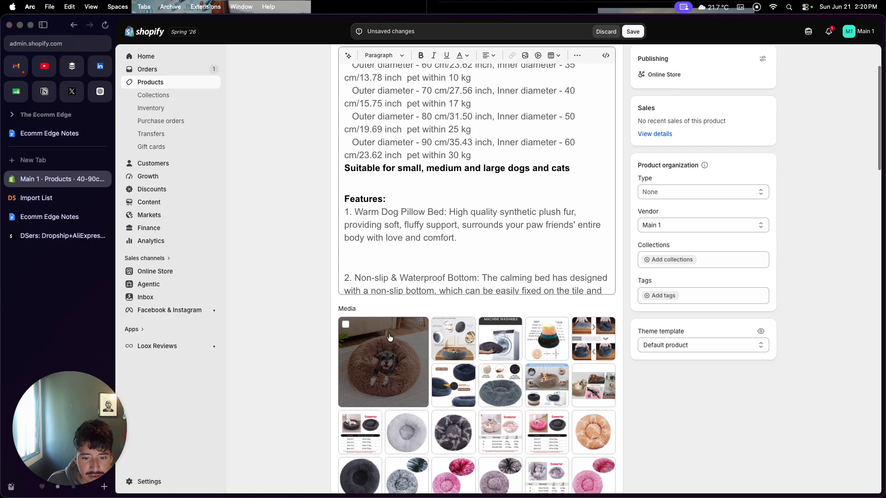
scroll(389, 337, up, 4)
scroll(386, 172, up, 4)
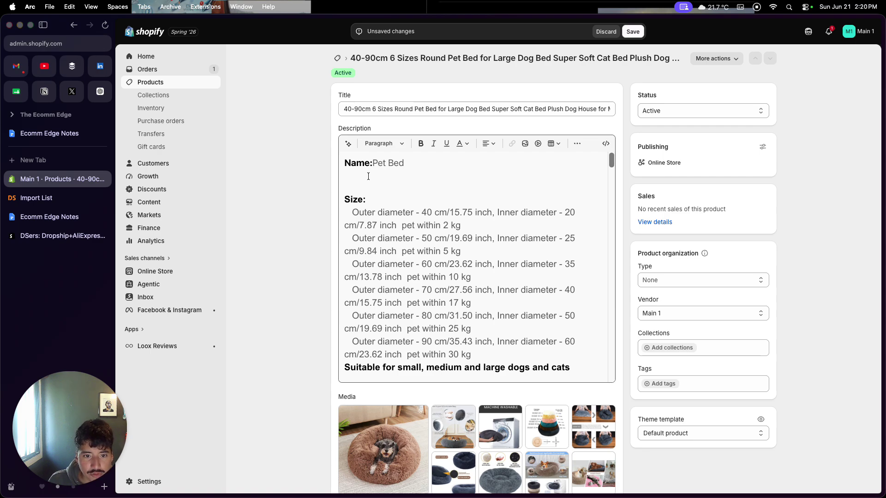
scroll(368, 176, down, 1)
scroll(306, 322, down, 3)
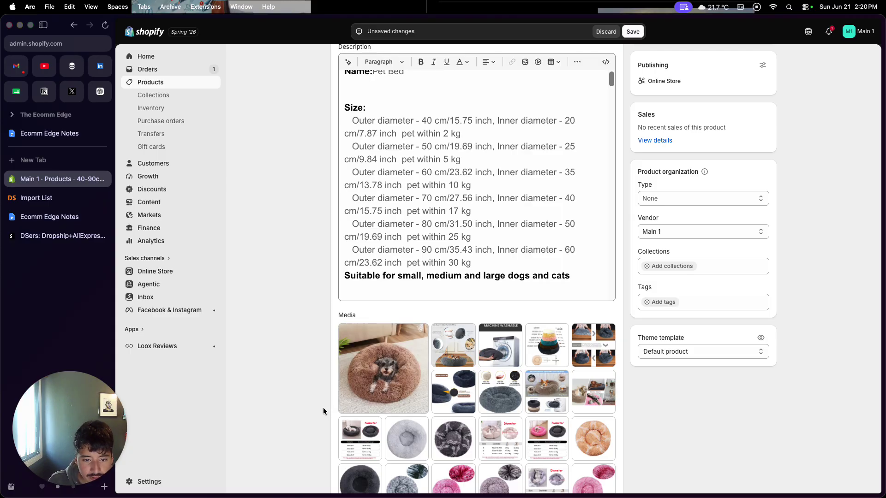
scroll(323, 408, up, 2)
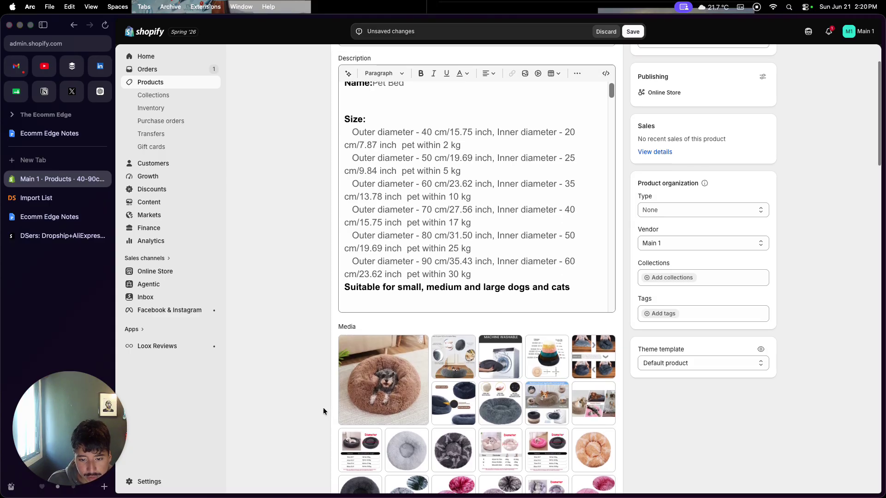
scroll(323, 408, up, 2)
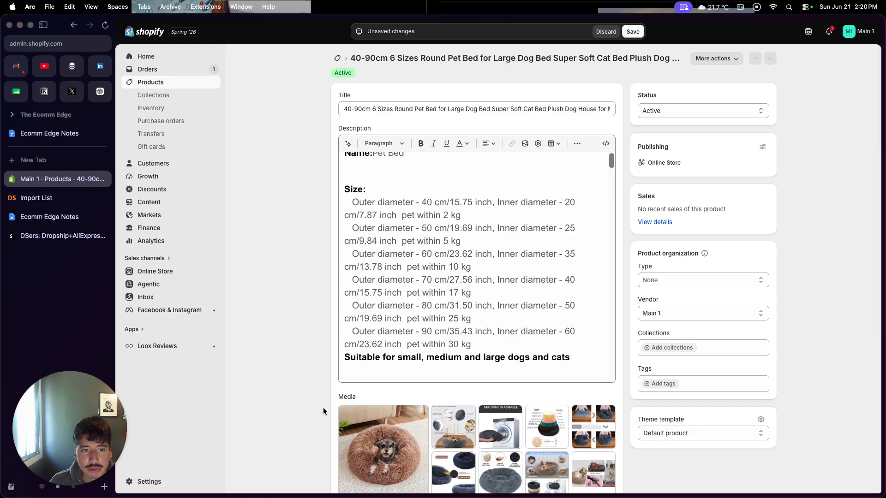
scroll(440, 112, left, 2)
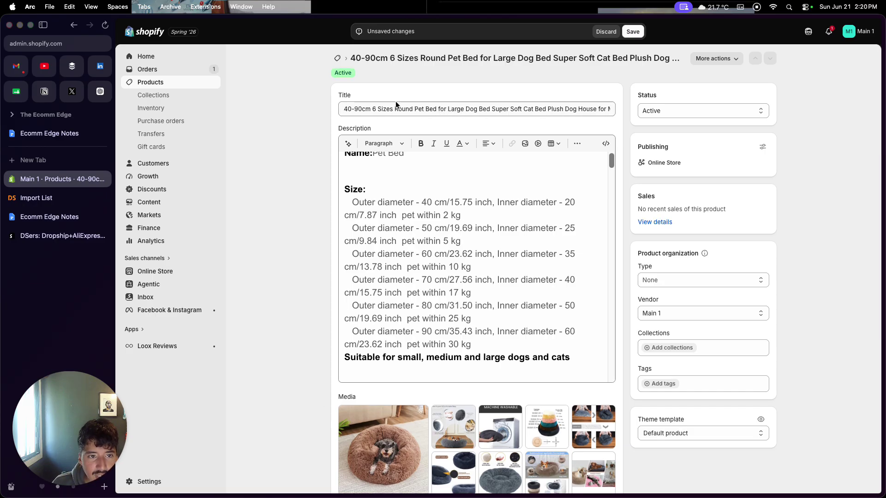
Step: Shorten the product title to "Pet Bed for Large Dogs"
drag(416, 108, 389, 108)
click(408, 109)
key(shift+super+Left)
key(BackSpace)
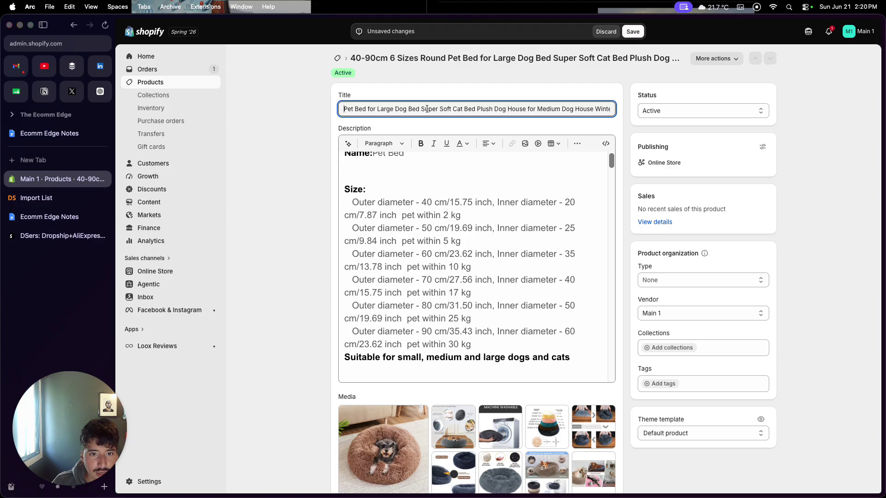
drag(421, 109, 642, 116)
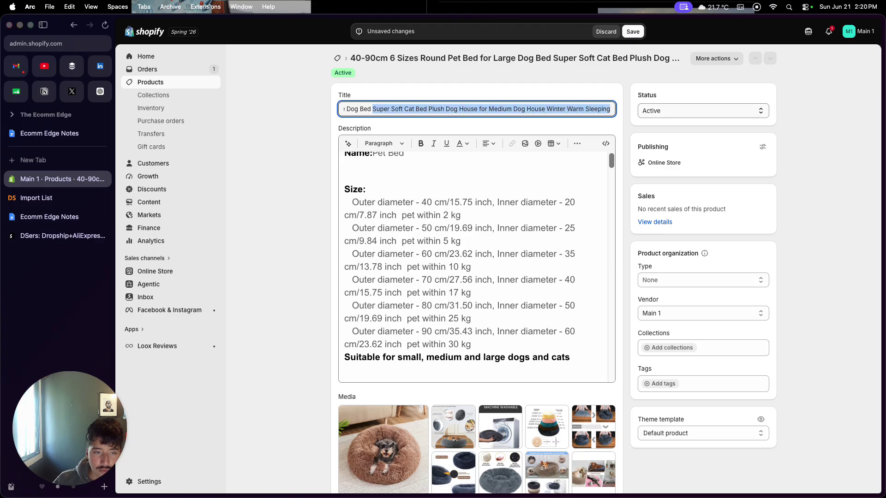
key(BackSpace)
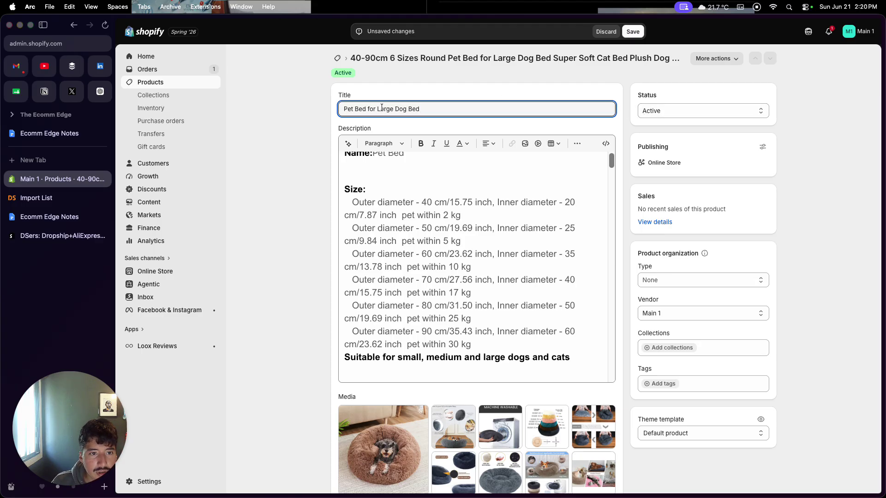
click(407, 109)
text(s)
key(shift+alt+Right)
key(BackSpace)
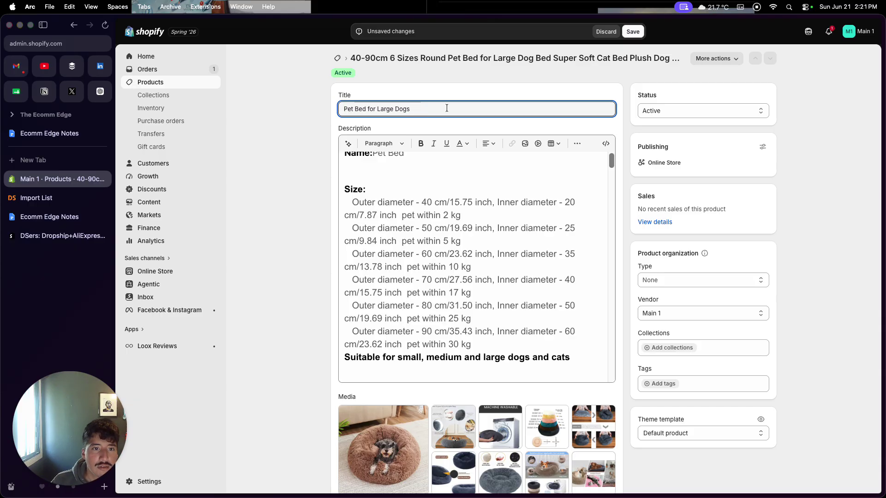
Step: Delete the name, size and features text from the product description
scroll(349, 179, up, 1)
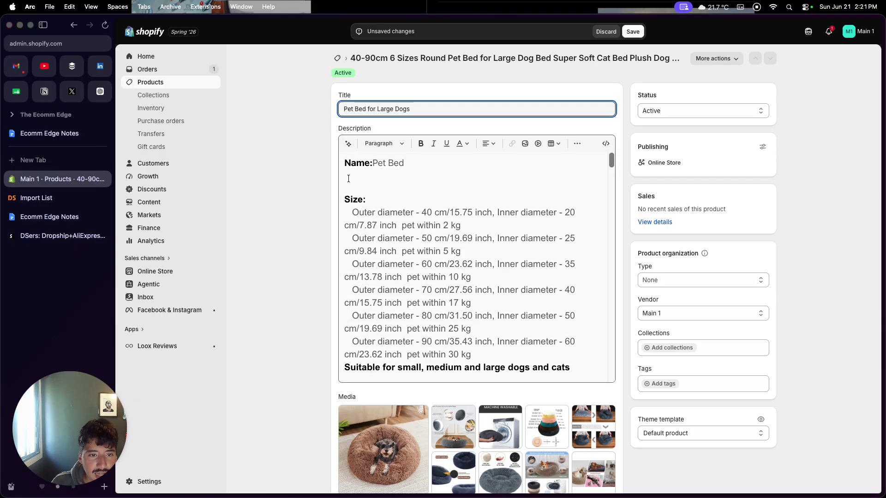
drag(345, 160, 521, 329)
key(Left)
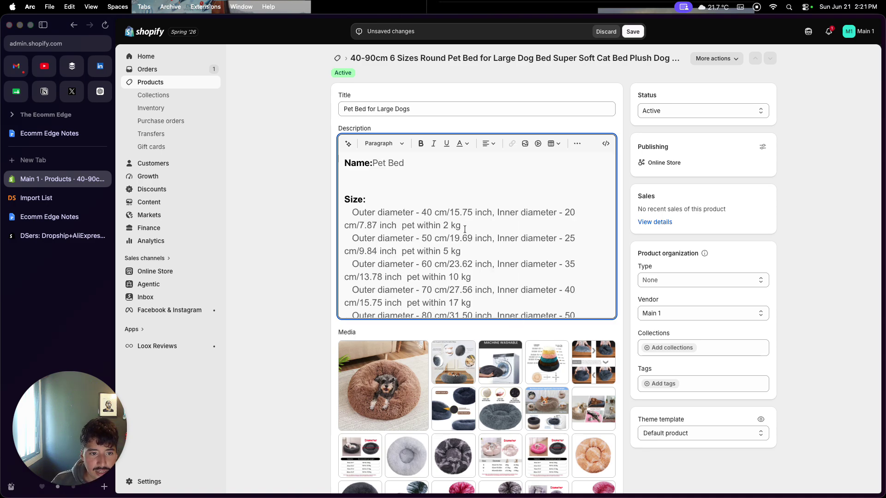
drag(344, 161, 497, 264)
key(BackSpace)
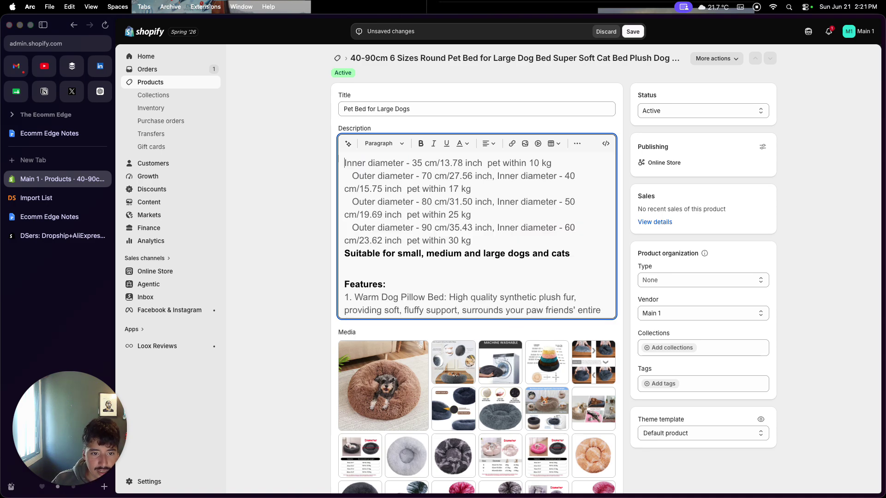
shift+click(531, 305)
key(BackSpace)
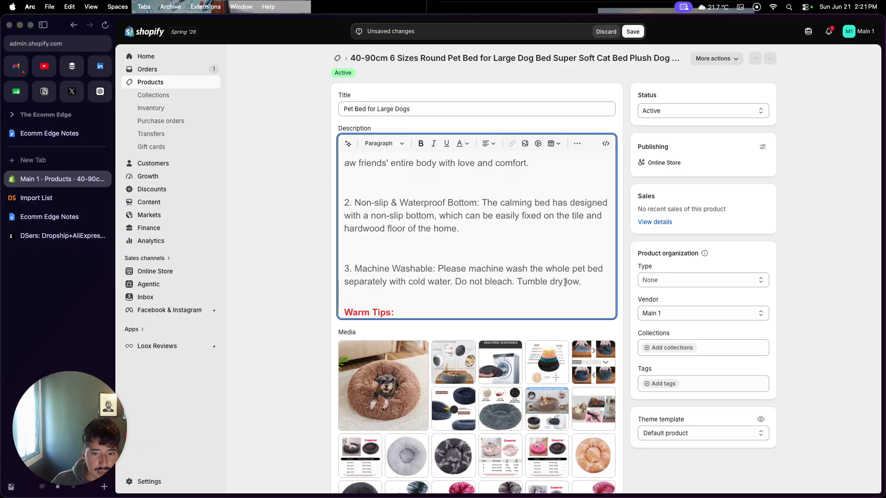
shift+click(583, 284)
key(BackSpace)
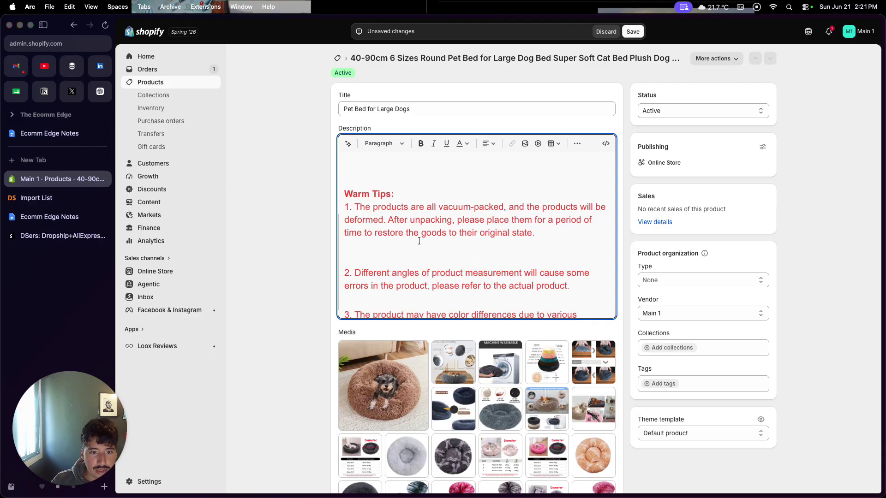
Step: Delete the red Warm Tips text from the product description
shift+click(571, 286)
key(BackSpace)
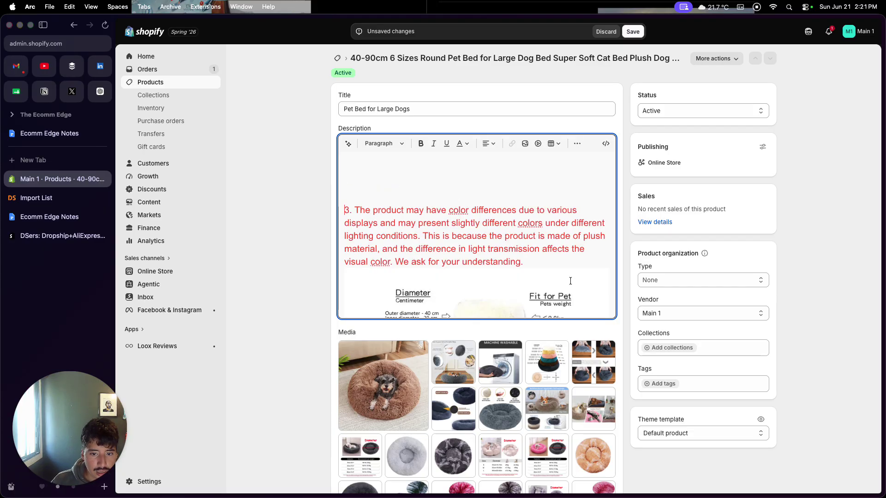
shift+click(523, 262)
key(BackSpace)
key(BackSpace)
Step: Remove all embedded images from the product description so that it is empty
click(381, 245)
key(BackSpace)
click(382, 245)
key(BackSpace)
triple_click(382, 245)
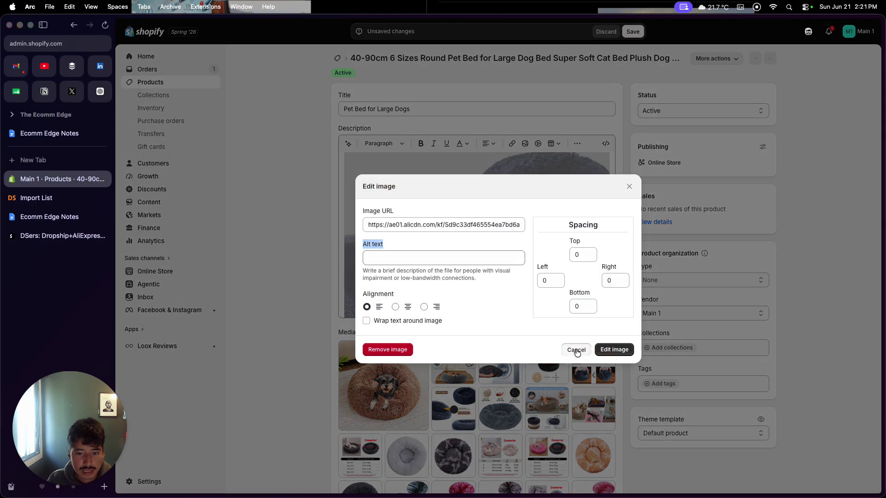
click(577, 350)
key(BackSpace)
click(499, 213)
key(BackSpace)
click(499, 214)
key(BackSpace)
click(499, 213)
key(BackSpace)
click(499, 214)
key(BackSpace)
click(499, 214)
key(BackSpace)
click(499, 213)
key(BackSpace)
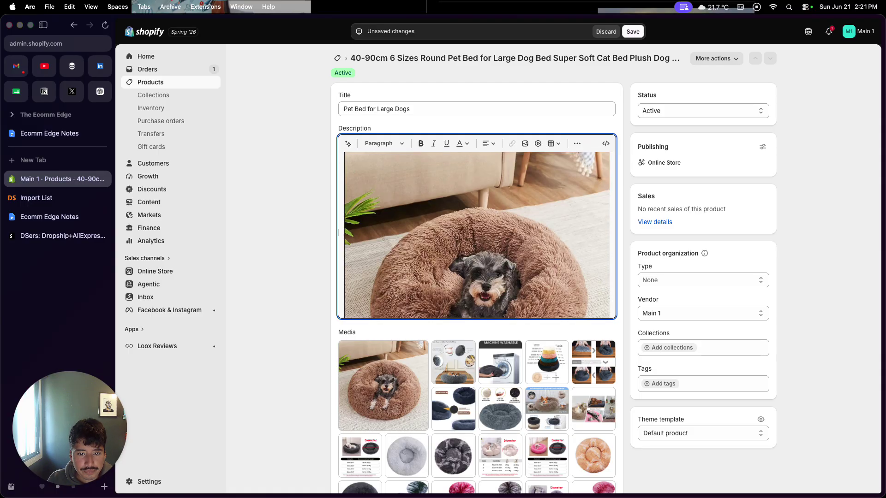
click(499, 213)
key(BackSpace)
click(416, 166)
Step: Generate a new AI product description from the title "Pet Bed for Large Dogs" and delete the blank space above the text
triple_click(385, 109)
key(cmd+c)
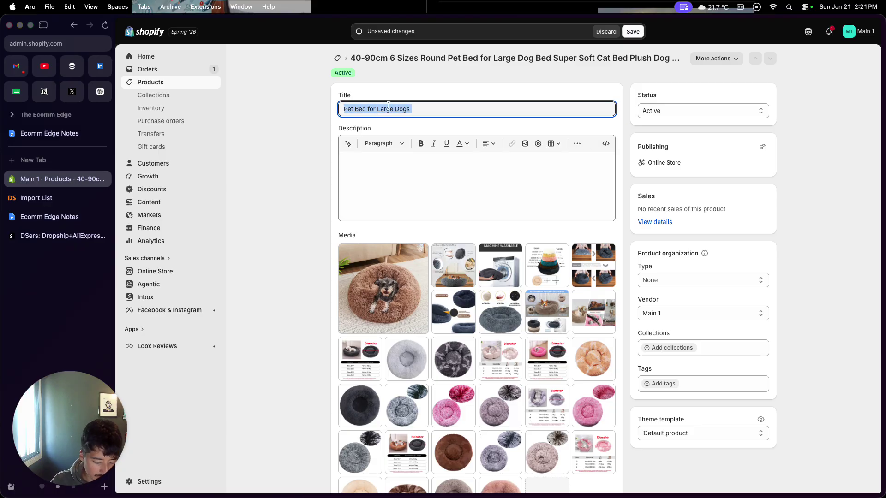
click(350, 141)
key(cmd+v)
key(Return)
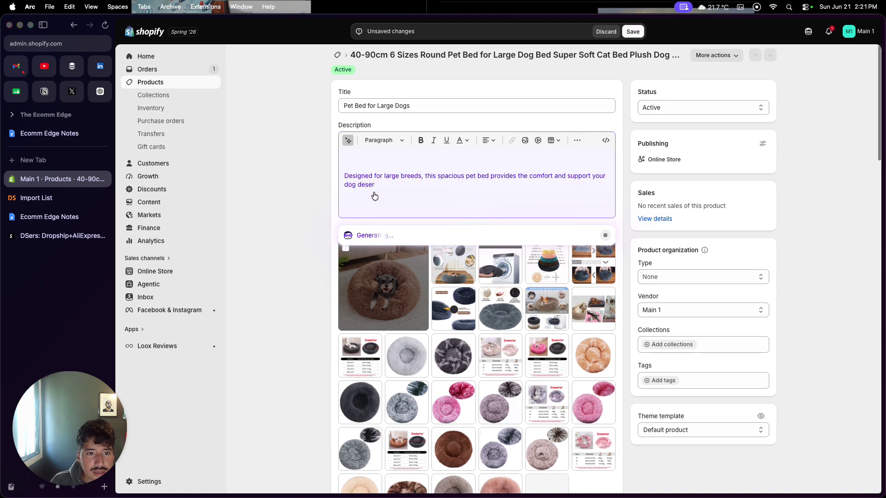
click(345, 176)
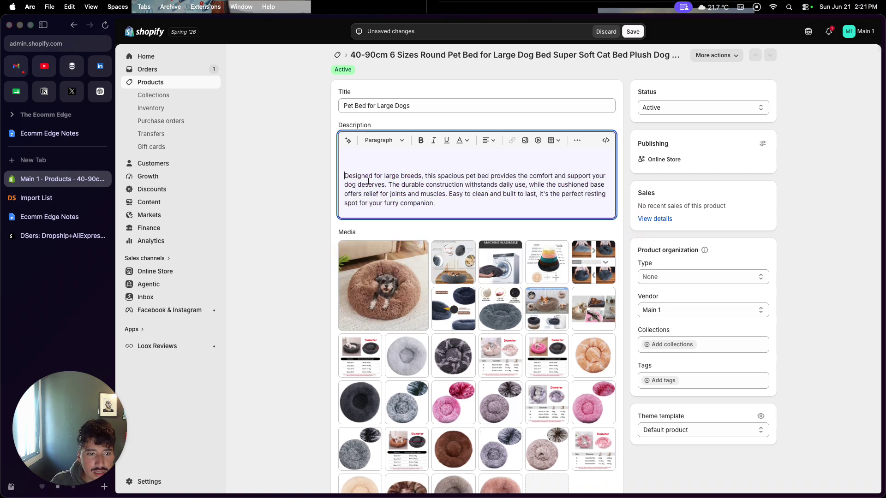
key(BackSpace)
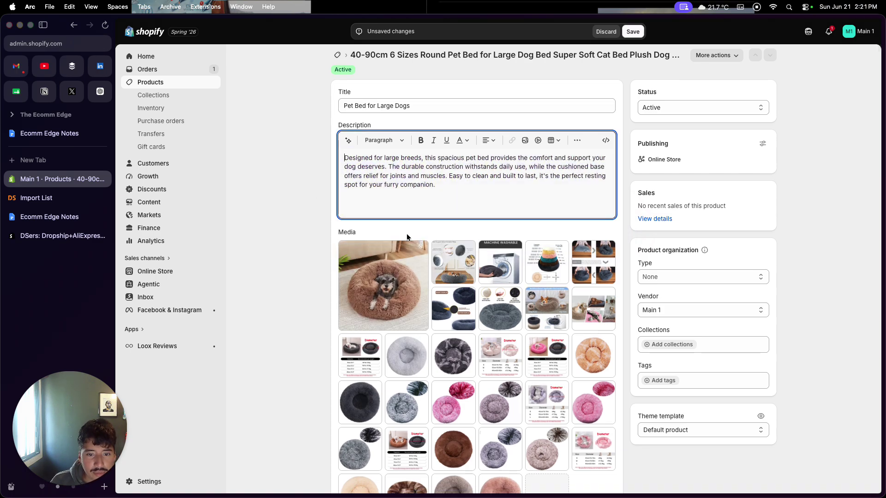
Step: Look through the color and size options and the price and stock of each variant
scroll(407, 234, down, 10)
scroll(407, 238, down, 8)
scroll(455, 148, up, 2)
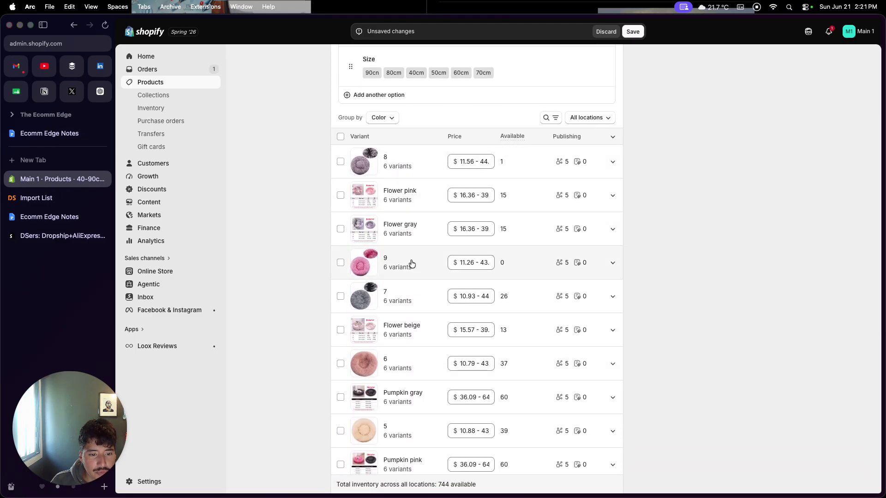
scroll(413, 264, up, 1)
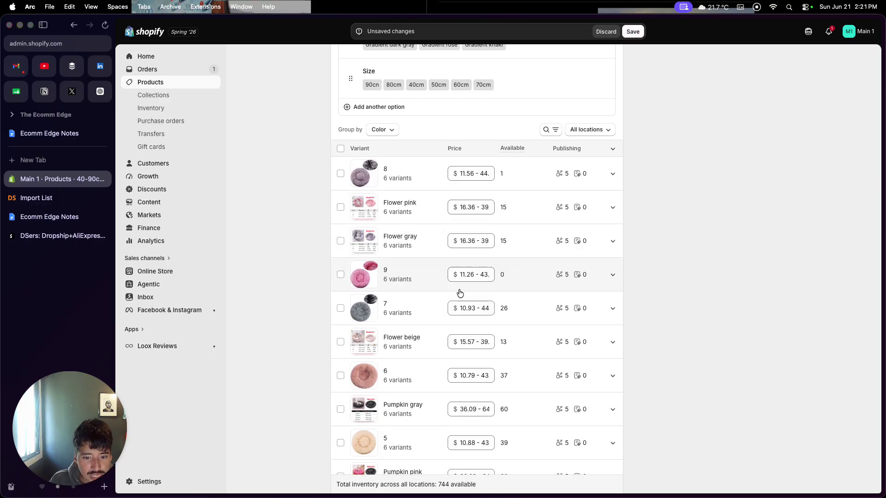
scroll(459, 354, down, 5)
scroll(459, 355, down, 1)
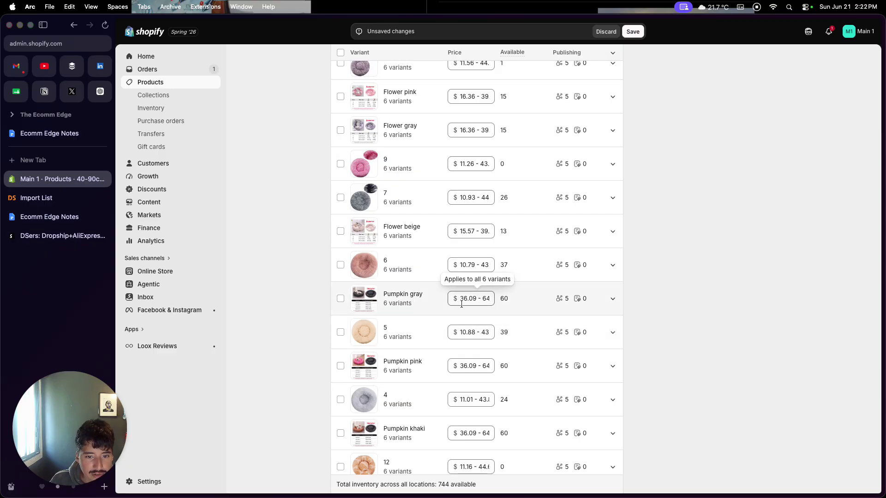
scroll(462, 304, down, 9)
scroll(463, 307, down, 7)
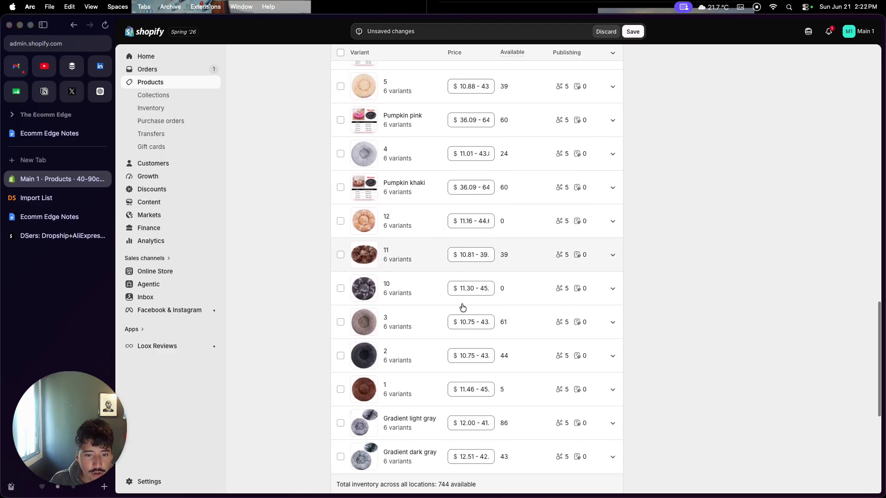
scroll(463, 308, down, 5)
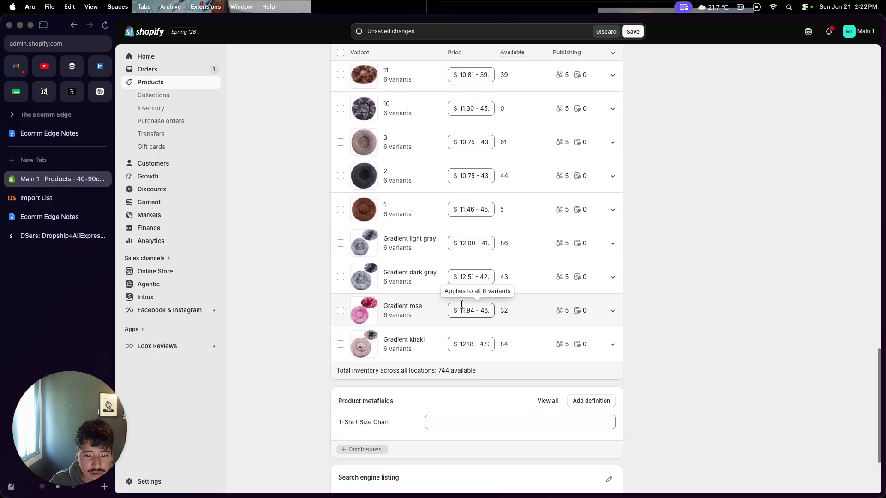
Step: Shorten the search engine listing's URL handle to pet-bed-for-large-dog, keeping the URL redirect, and save the product
scroll(452, 337, down, 6)
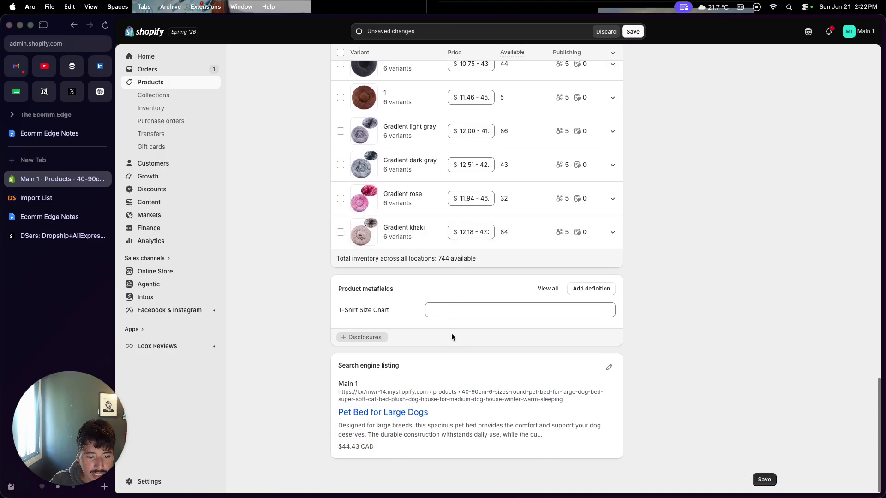
click(608, 370)
scroll(479, 406, down, 5)
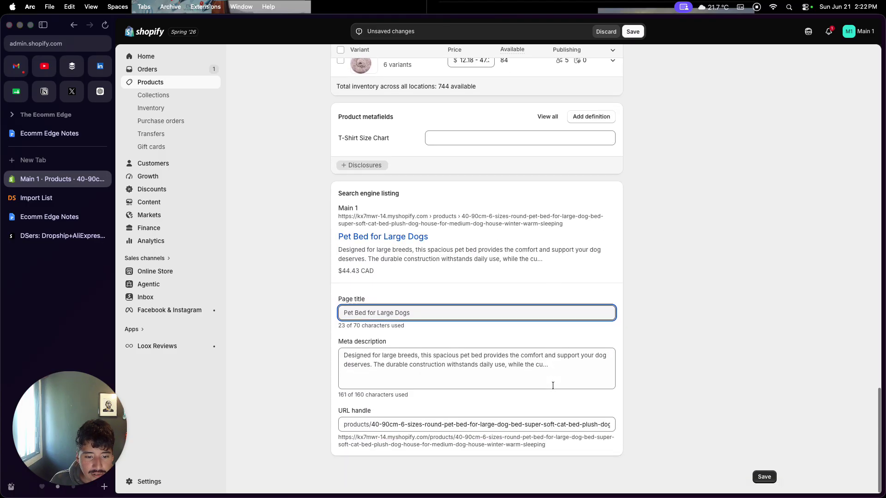
drag(373, 428, 441, 427)
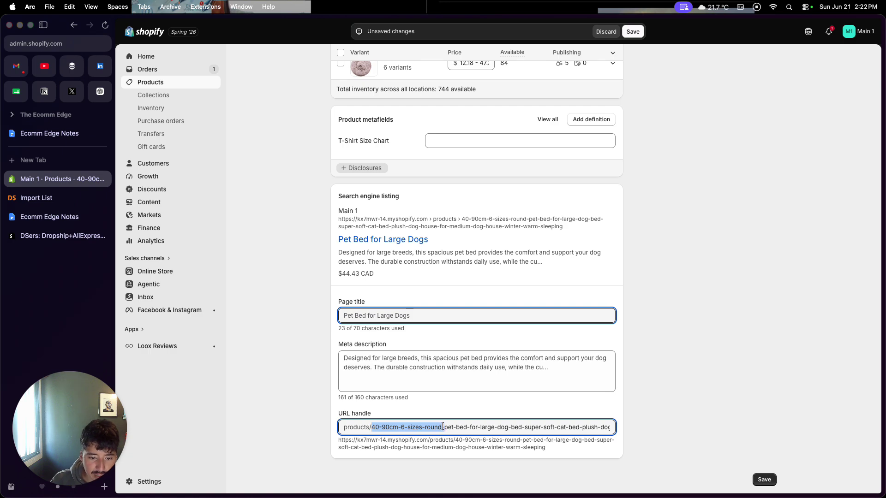
key(BackSpace)
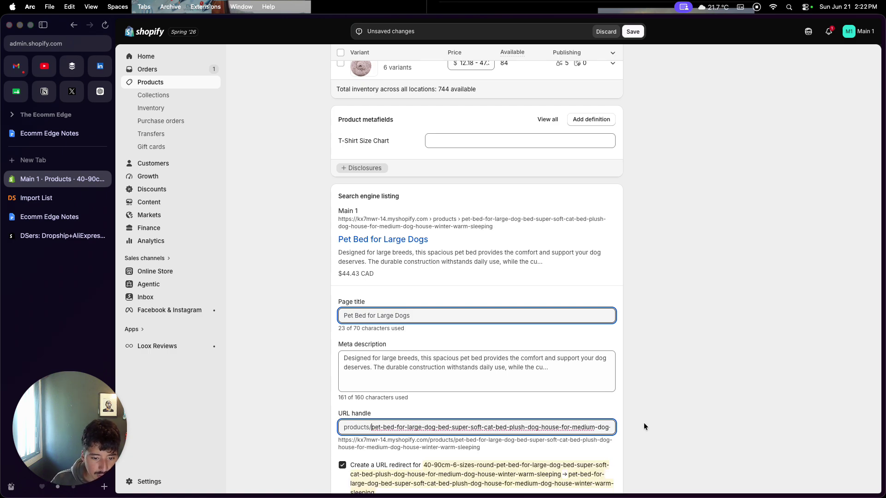
drag(436, 429, 646, 428)
key(BackSpace)
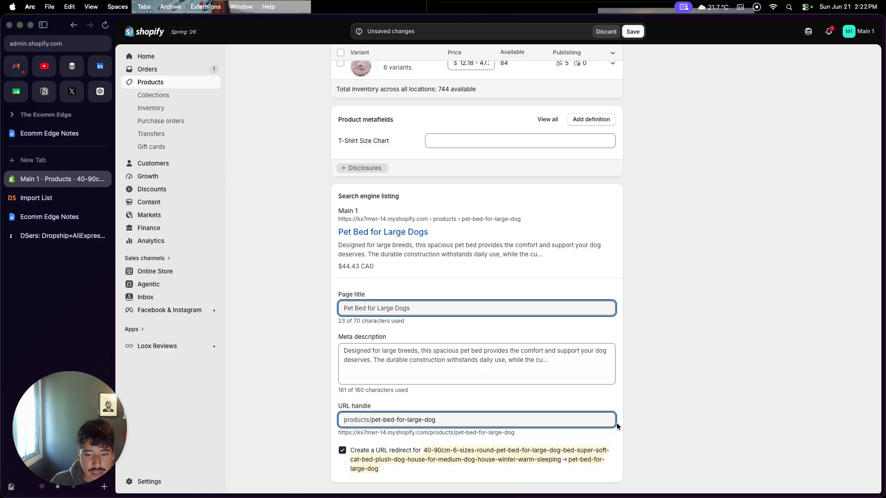
scroll(616, 423, down, 1)
click(608, 436)
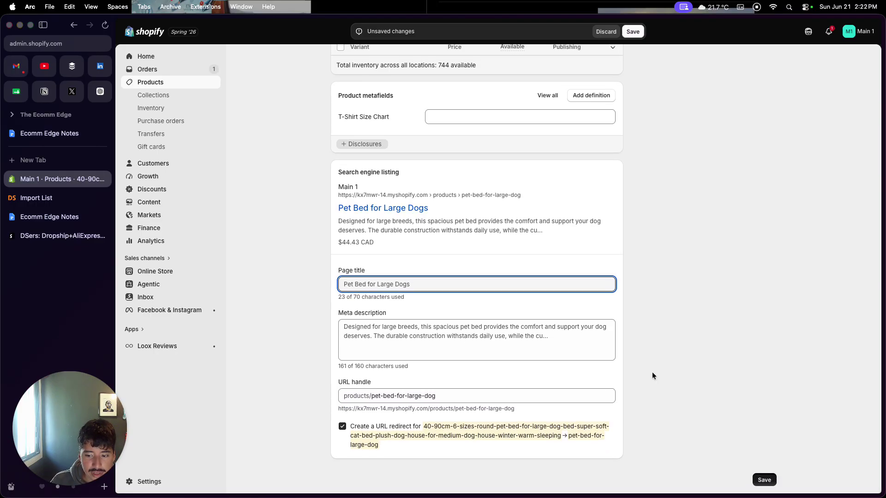
key(super+s)
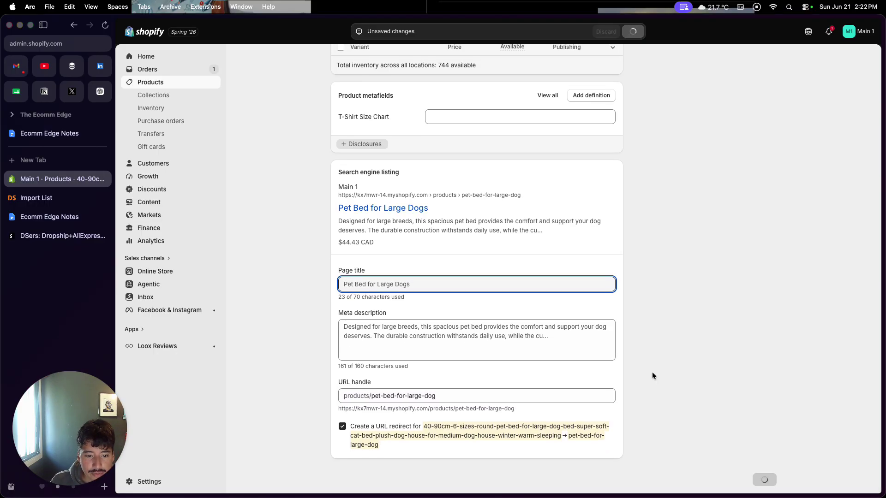
Step: Look over the saved pet bed product page and its variants, and return to the product list
scroll(652, 372, up, 20)
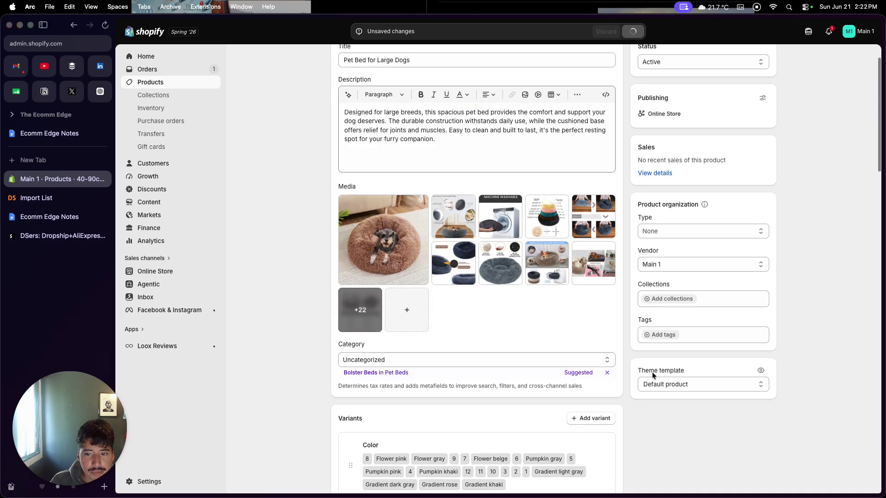
scroll(653, 374, down, 10)
scroll(653, 376, down, 3)
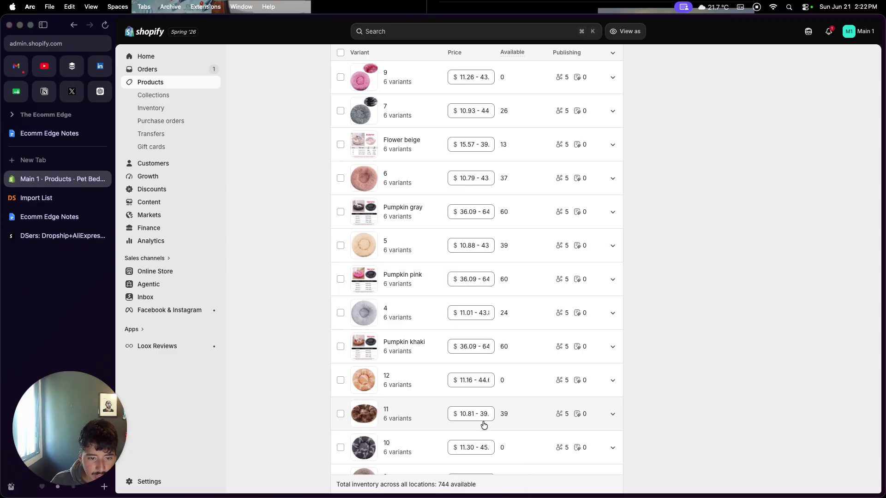
scroll(484, 424, up, 12)
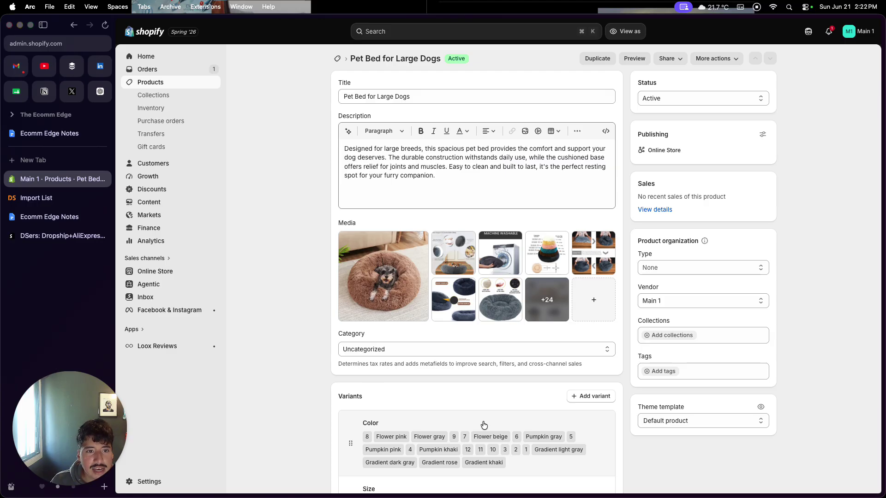
click(340, 61)
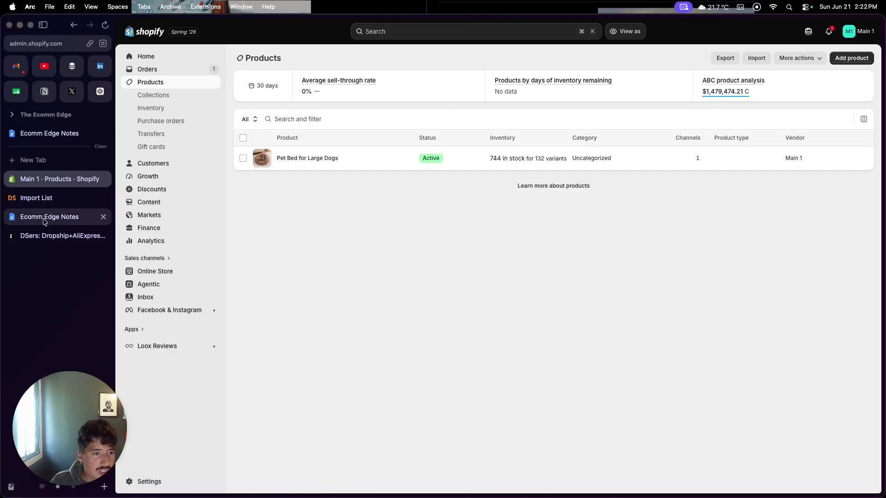
Step: Switch to the Ecomm Edge Notes document and read the section on customizing the online store
click(45, 218)
scroll(351, 326, down, 5)
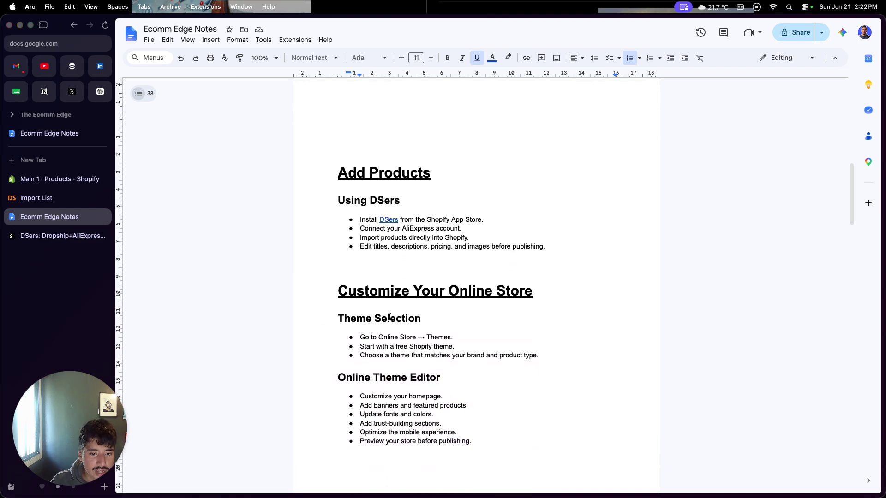
scroll(389, 318, down, 3)
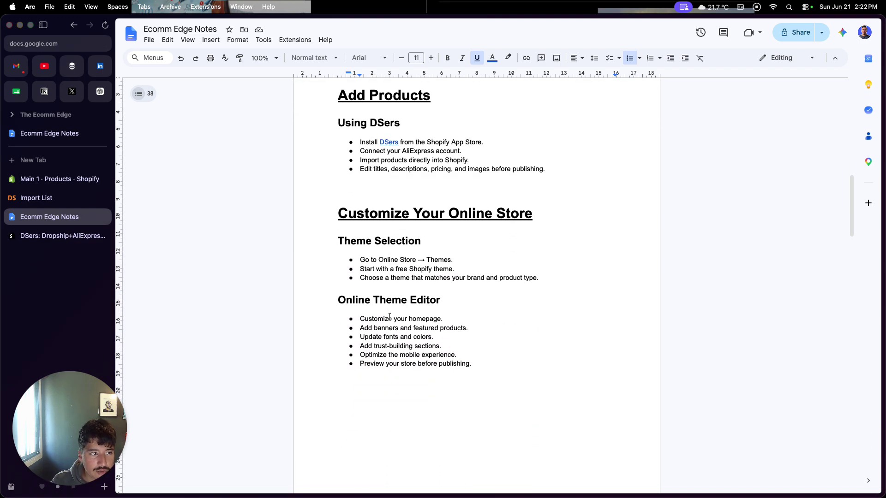
Step: Switch back to the Shopify admin, open the current Horizon theme in the theme editor and look over the home page preview
click(52, 180)
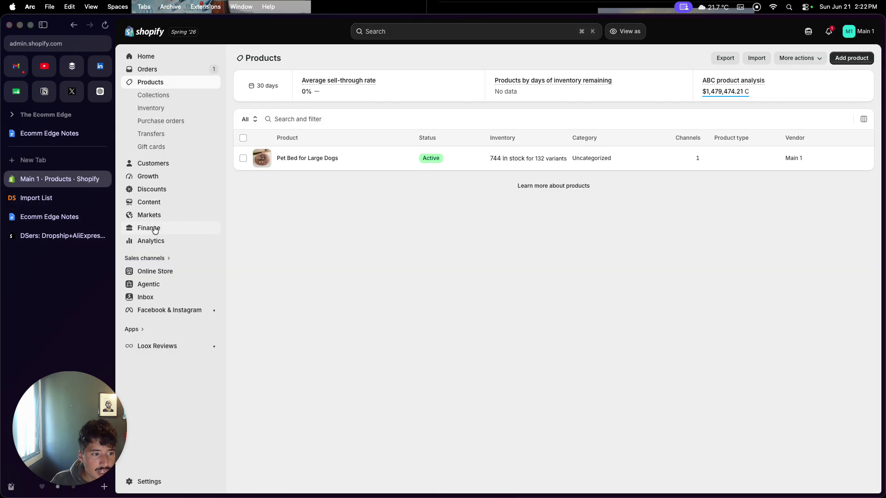
click(153, 272)
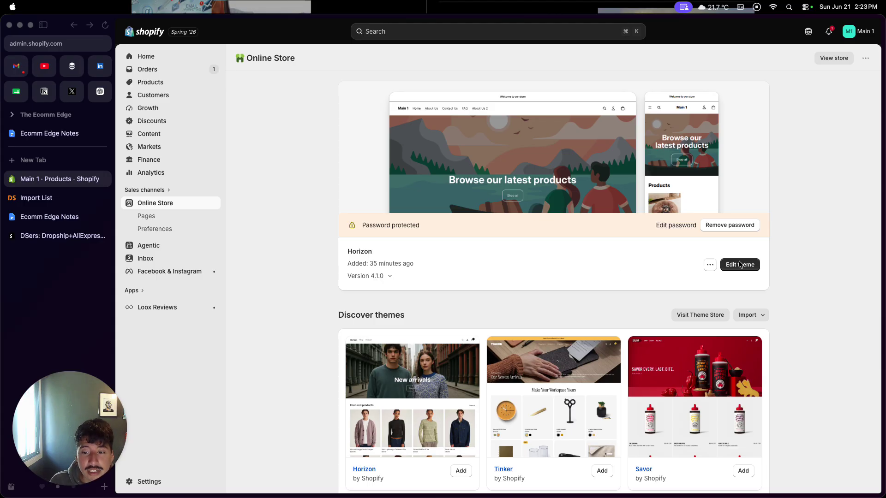
click(686, 252)
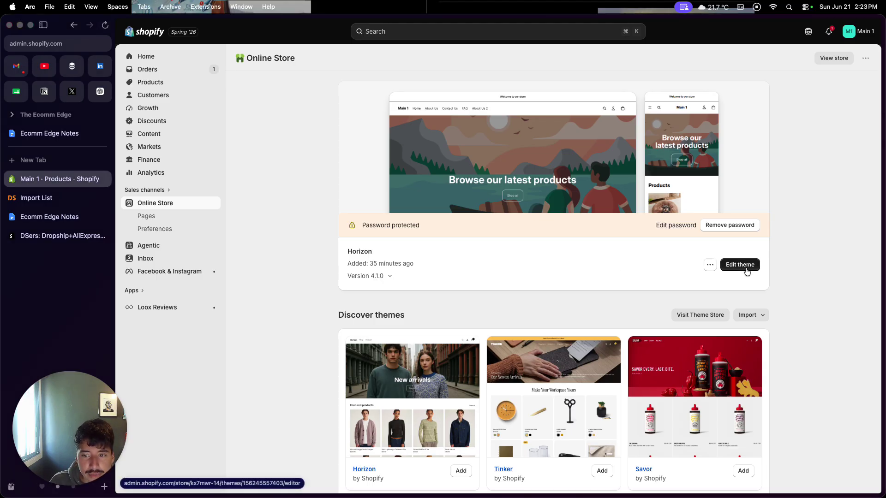
click(745, 269)
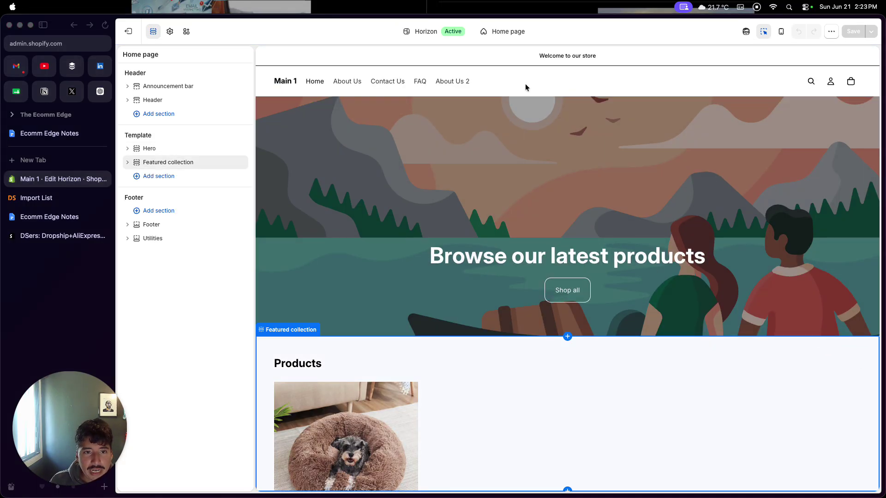
scroll(478, 403, down, 5)
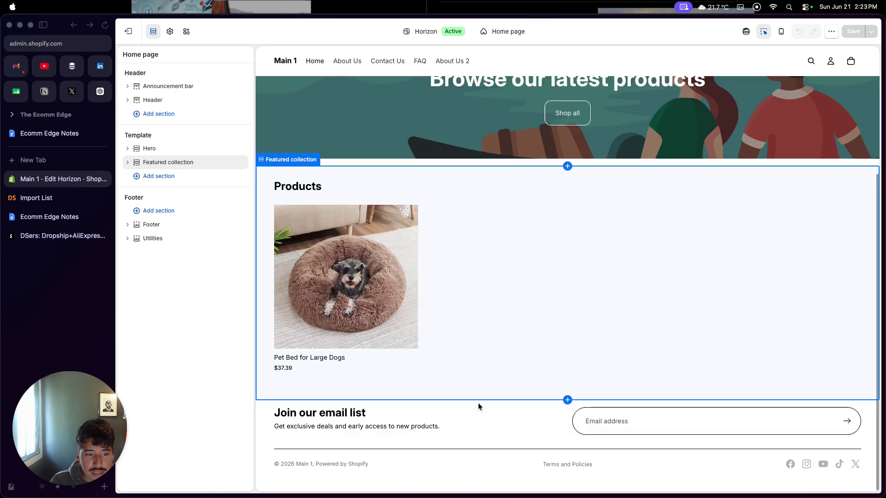
Step: Open the store header section's settings and set the logo position to Center
scroll(467, 359, up, 5)
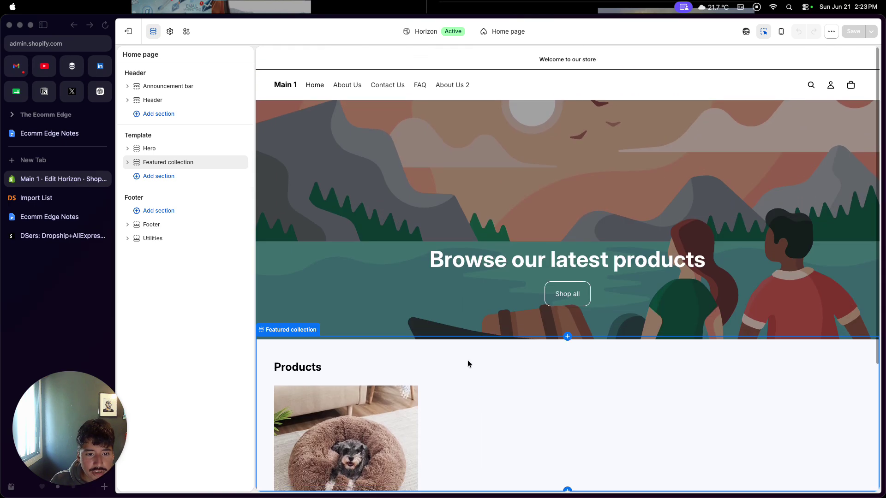
click(441, 206)
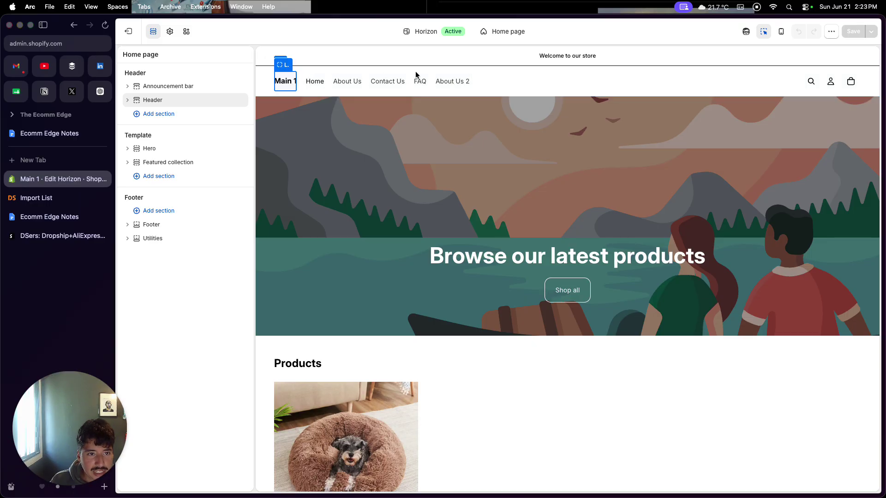
click(572, 81)
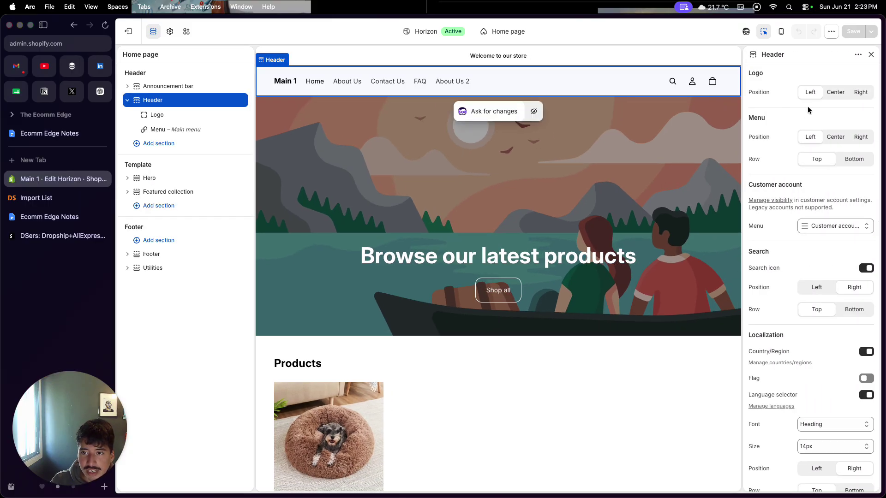
click(835, 92)
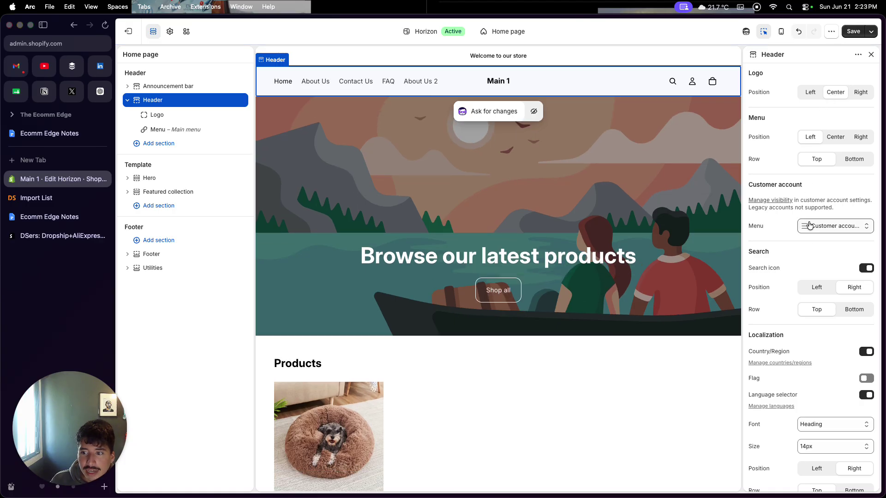
Step: Try the header menu at the Center position and return it to Left, and switch the search icon off and back on
click(811, 226)
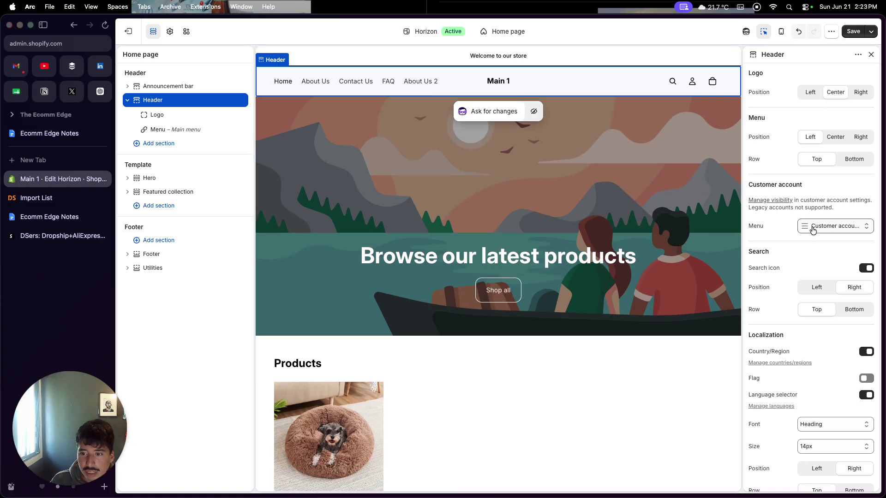
click(777, 223)
click(841, 137)
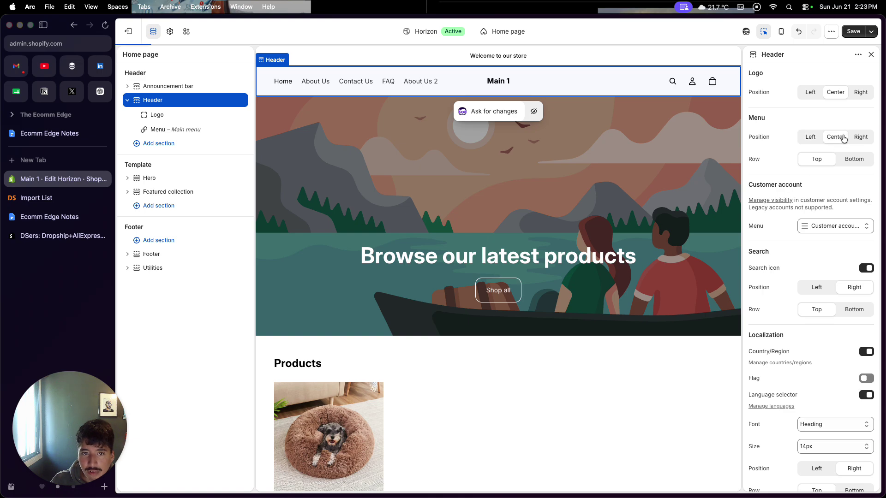
click(811, 138)
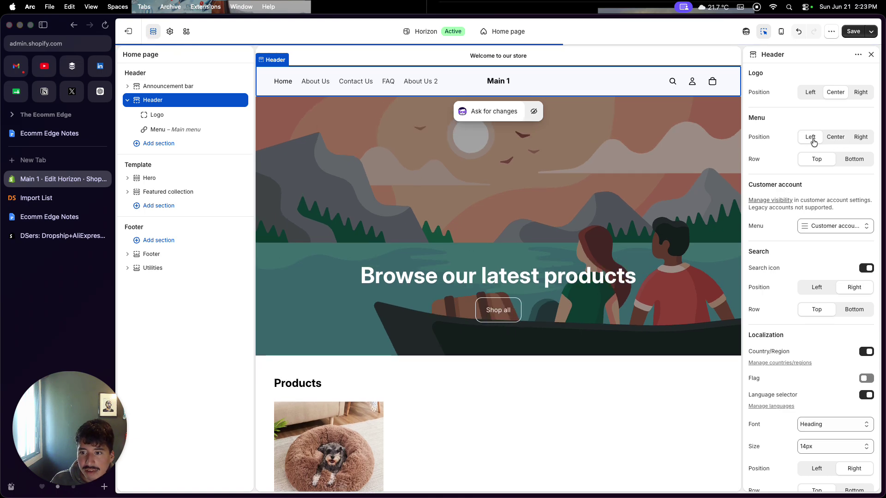
scroll(807, 200, down, 3)
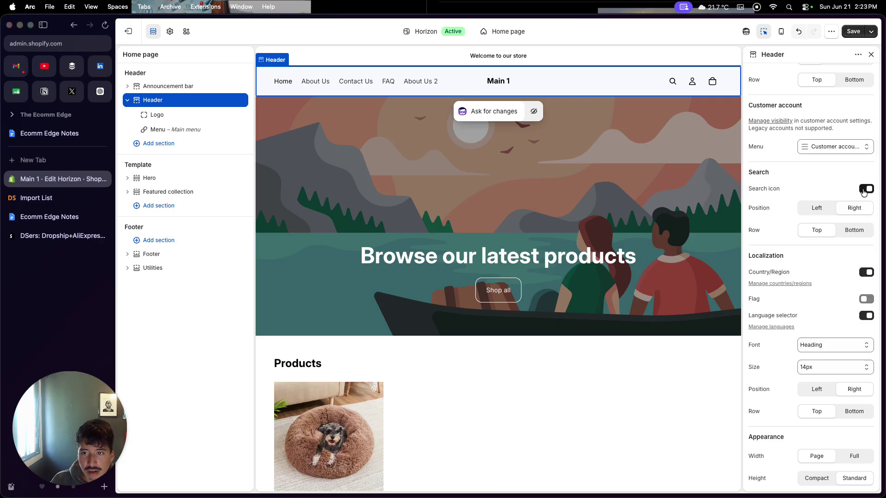
click(866, 189)
click(866, 190)
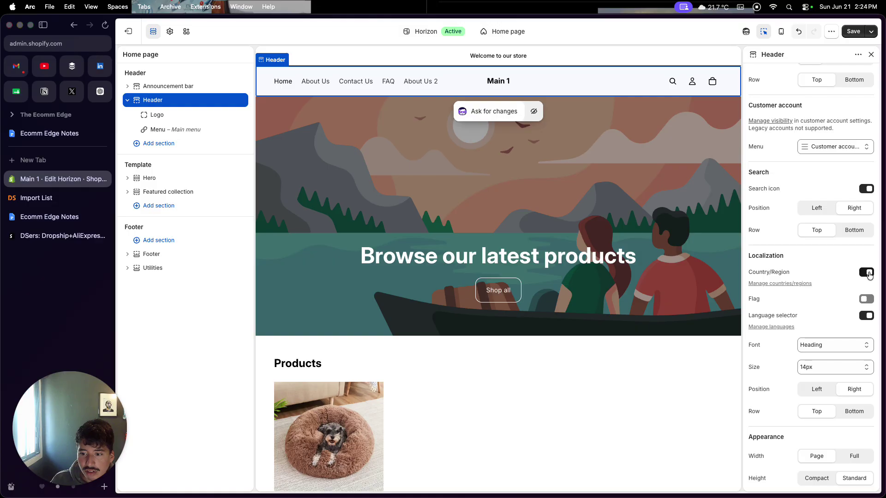
Step: Turn on the flag option in the header's localization settings and review the remaining header options
click(866, 300)
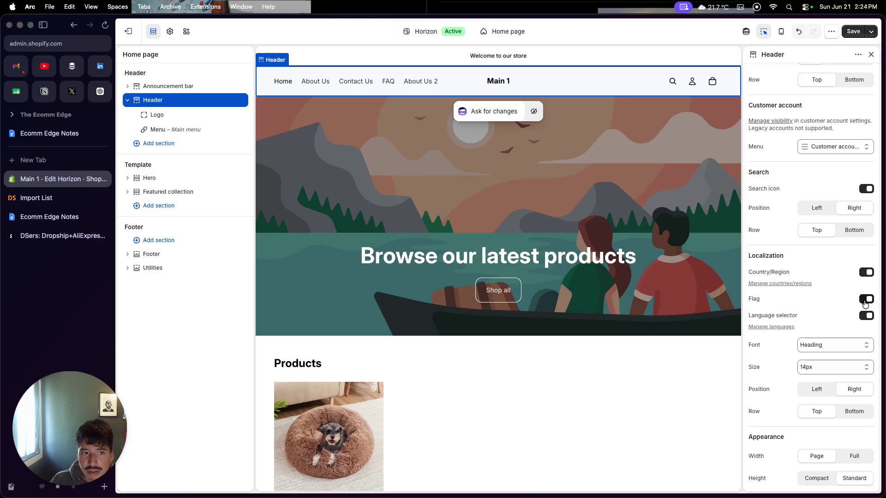
scroll(830, 312, down, 3)
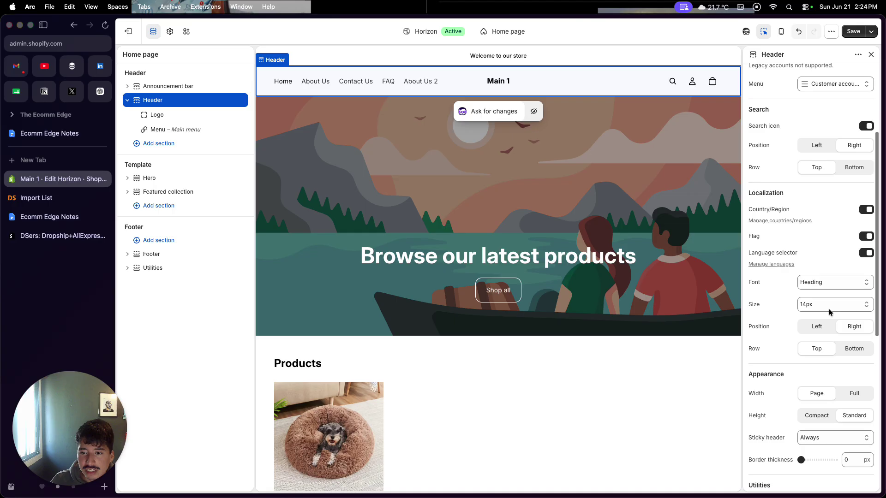
scroll(829, 313, down, 2)
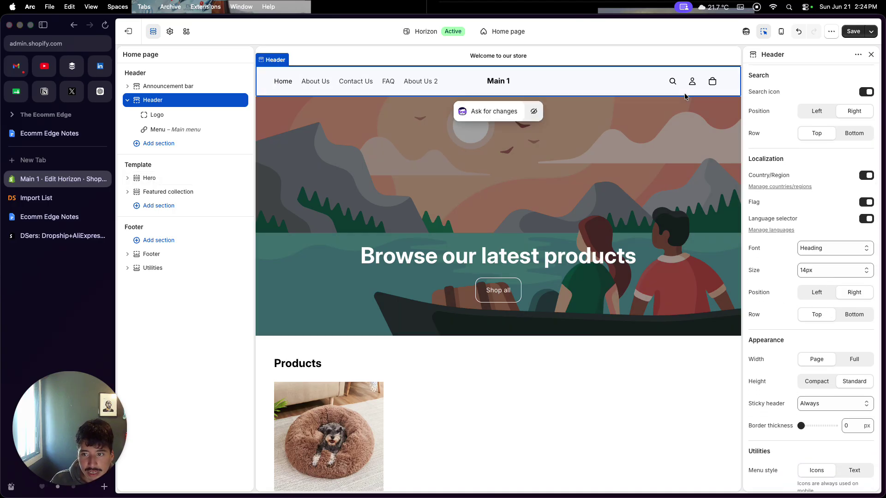
scroll(792, 143, up, 5)
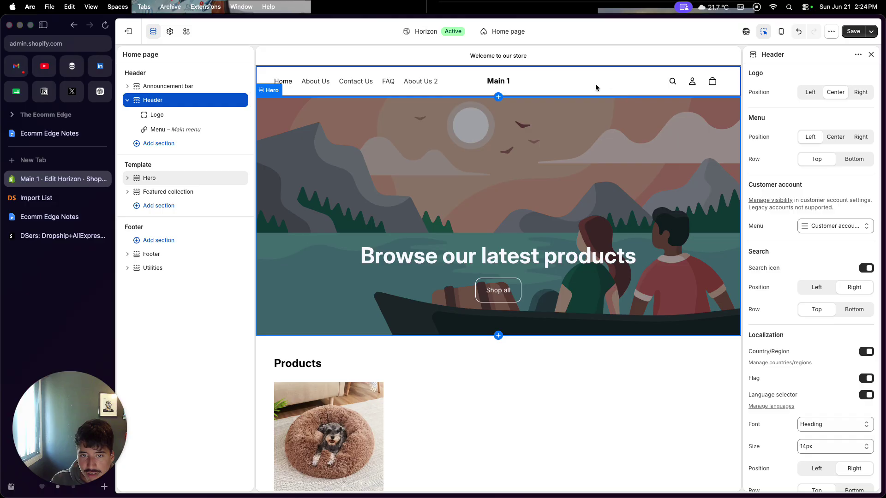
Step: Open the theme settings for the header logo and generate a default logo image from the prompt "a dog paw logo"
click(497, 81)
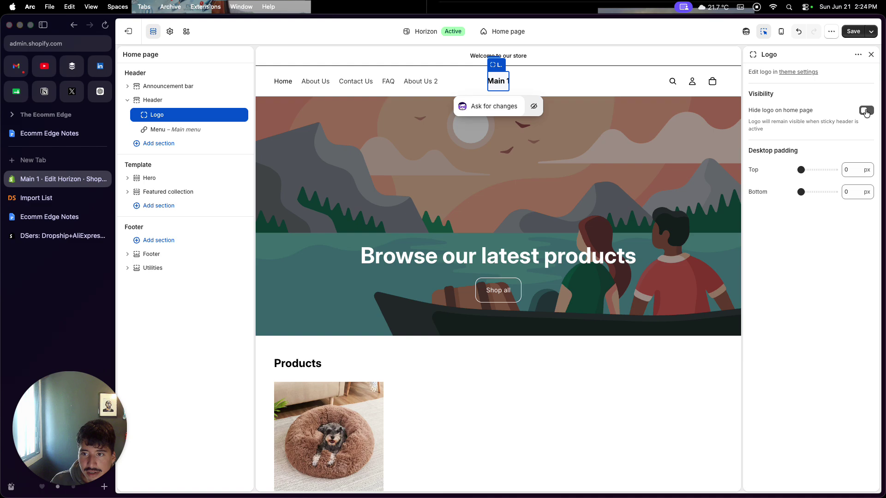
click(786, 73)
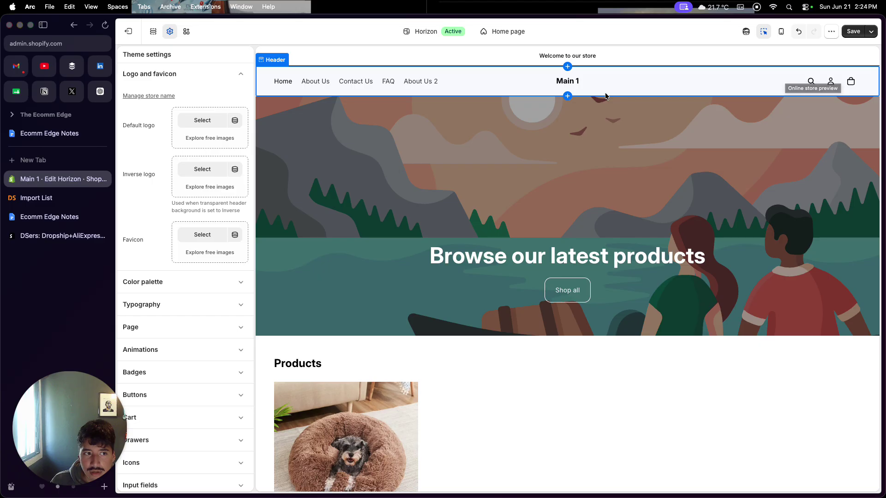
click(217, 126)
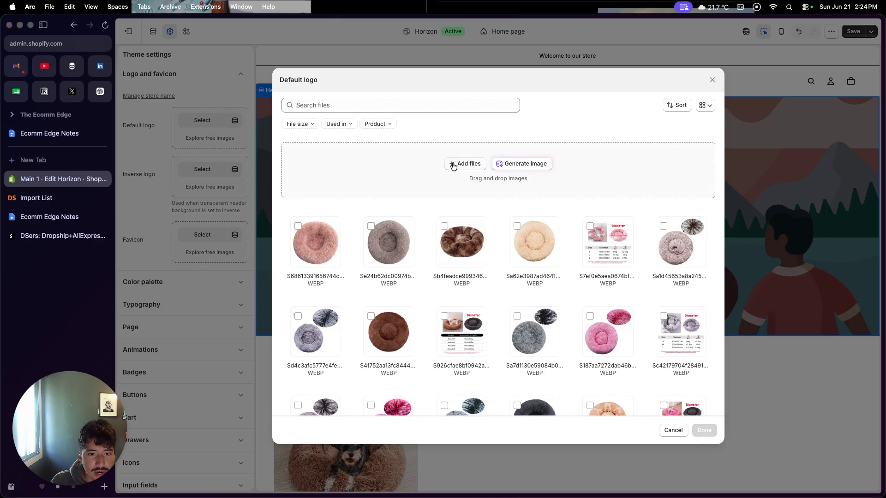
click(511, 164)
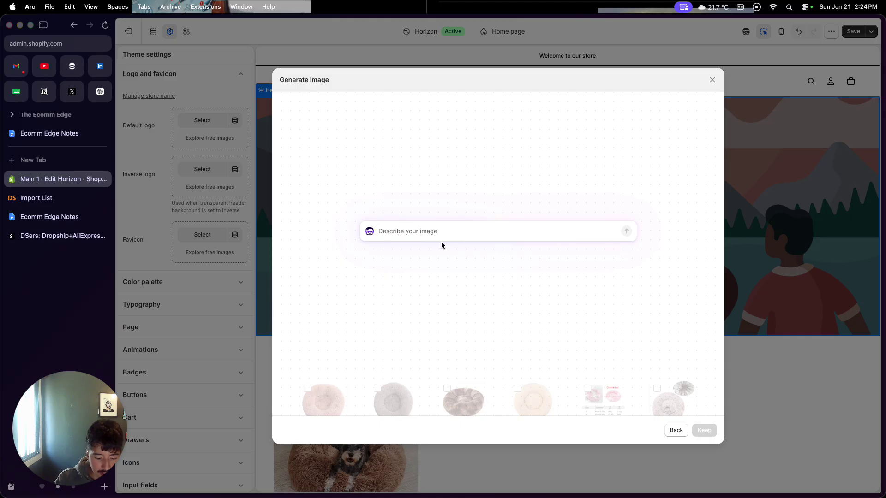
text(dog)
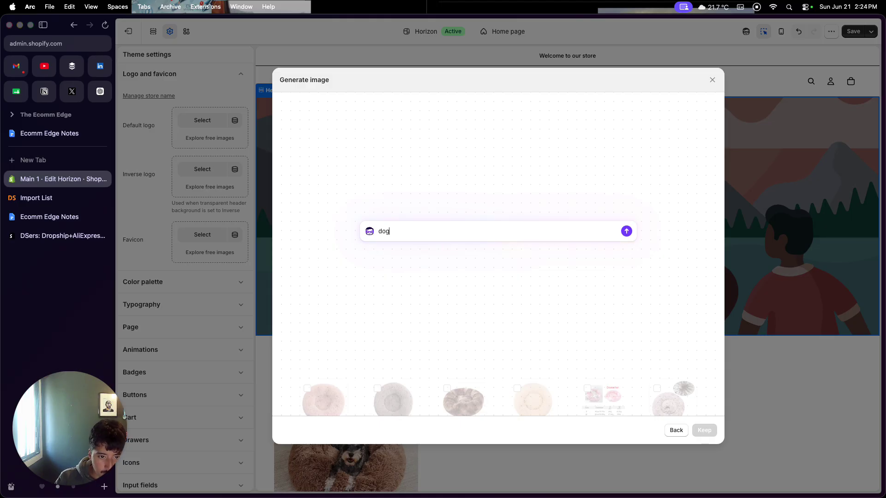
key(BackSpace)
text(a)
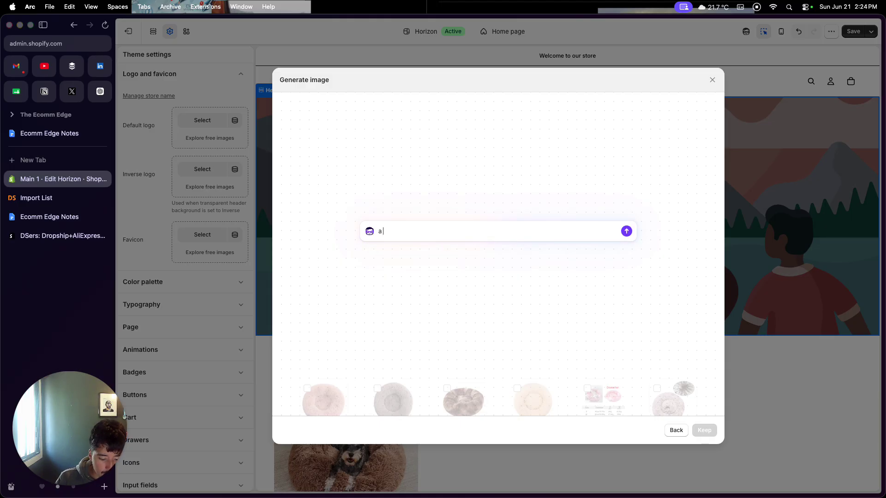
text( dog paw)
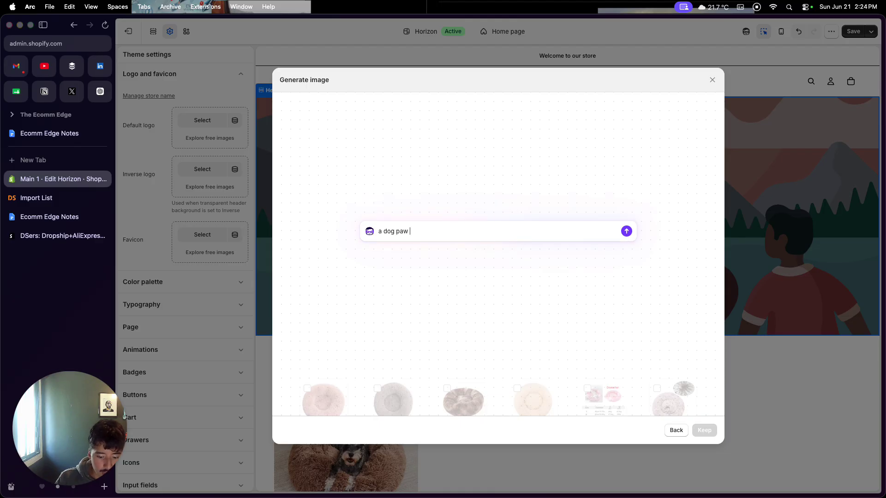
text( logo)
key(Return)
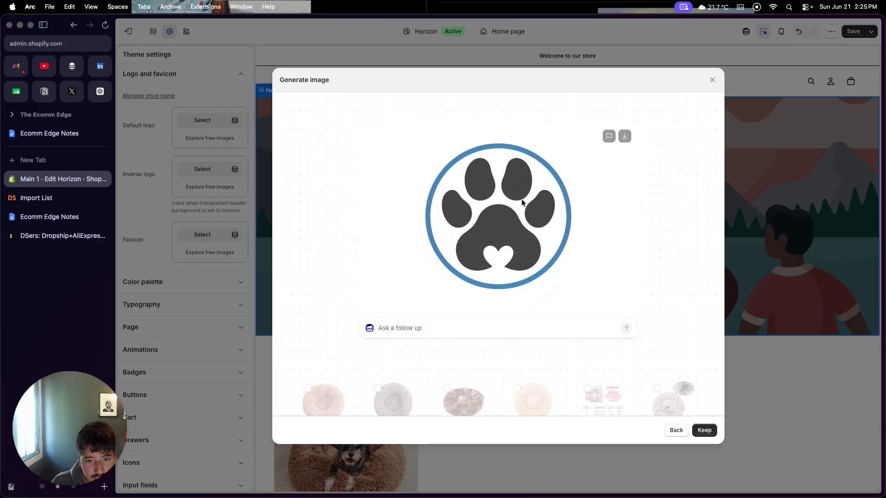
Step: Keep the generated paw image as the default logo and set its desktop height to 100 px
click(704, 431)
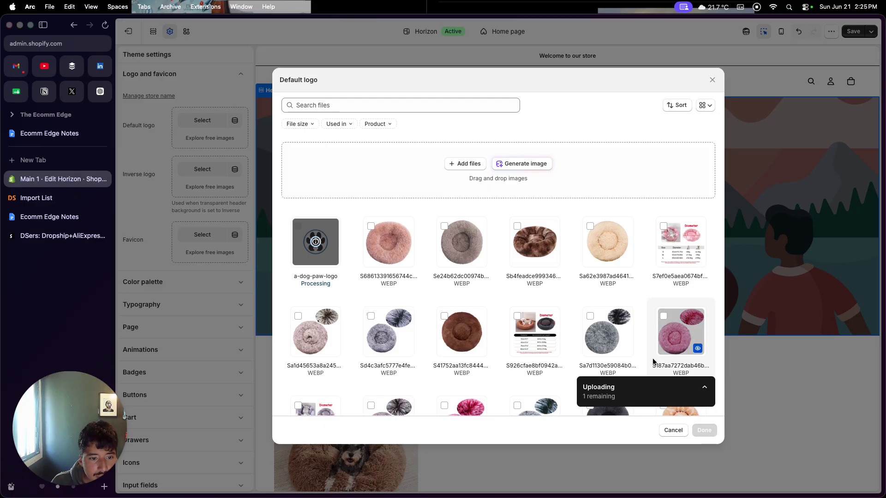
click(704, 431)
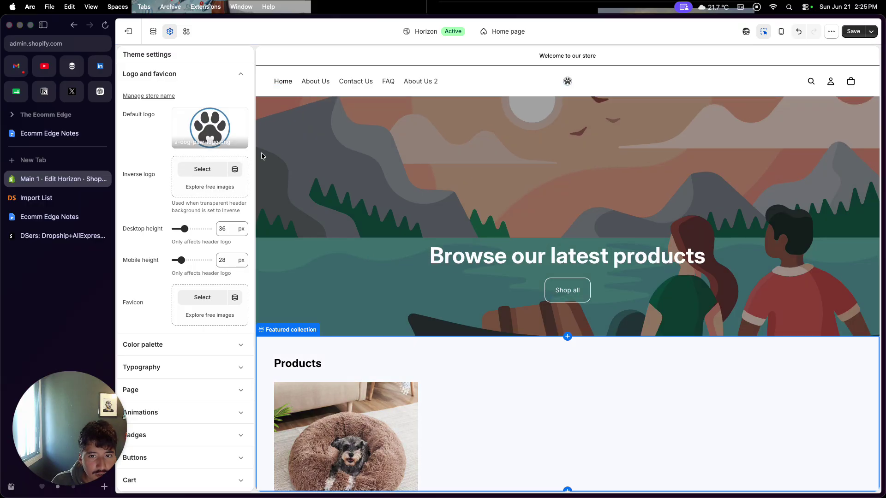
drag(185, 228, 210, 229)
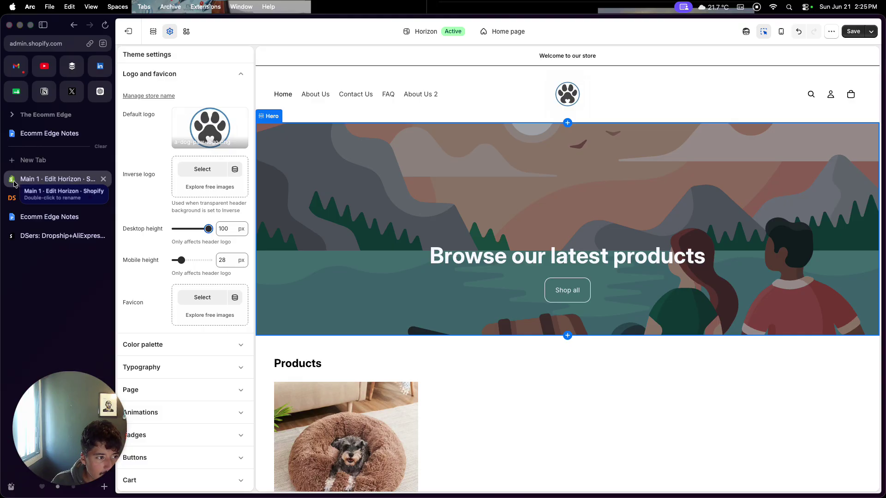
Step: Set the existing a-dog-paw-logo image as the store's favicon
click(205, 299)
click(323, 244)
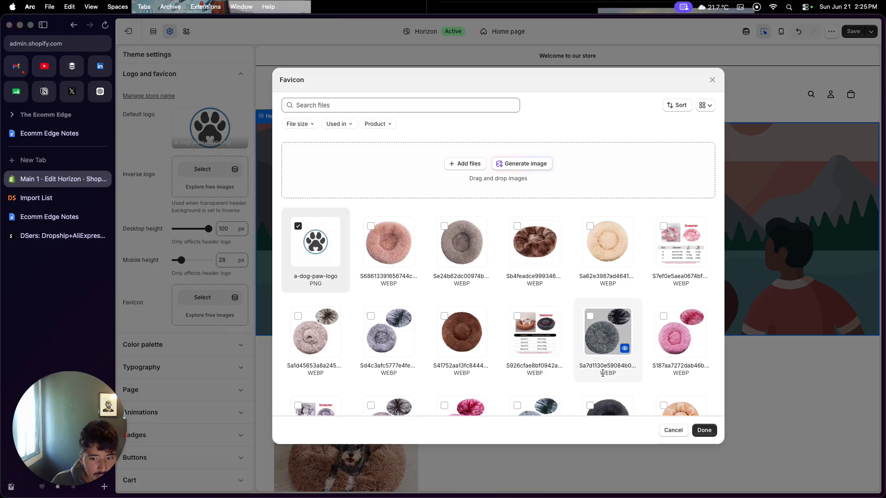
click(703, 429)
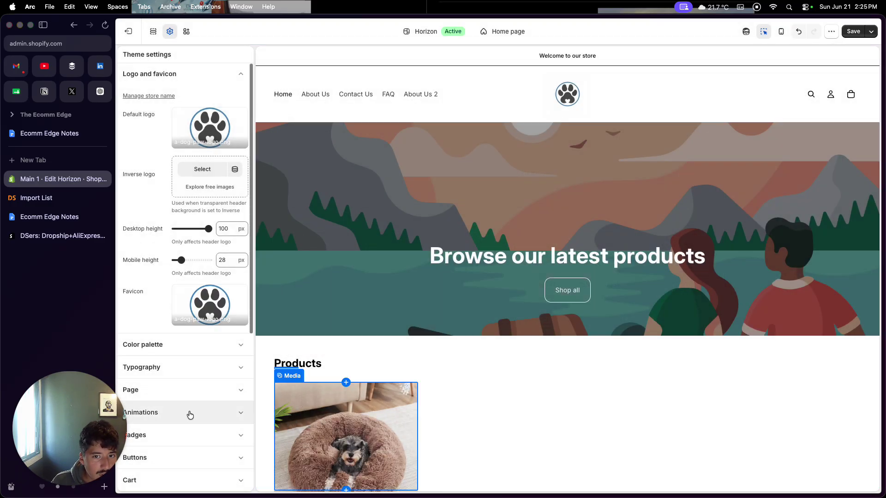
Step: Look through the theme settings categories, including the logo and favicon options and the color palette
scroll(190, 415, down, 2)
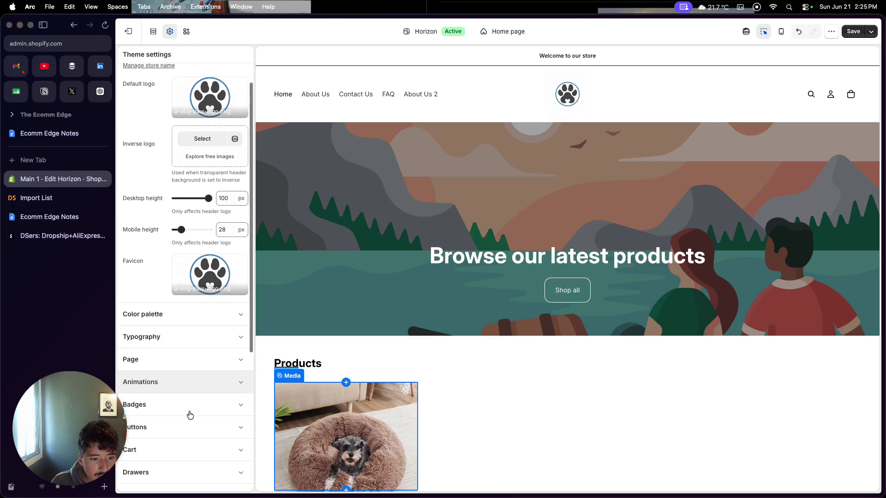
scroll(189, 415, up, 2)
click(171, 34)
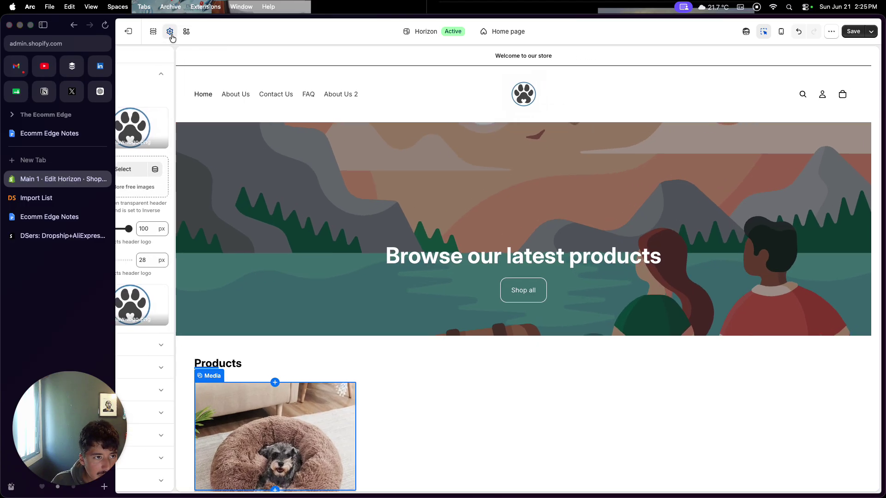
click(171, 34)
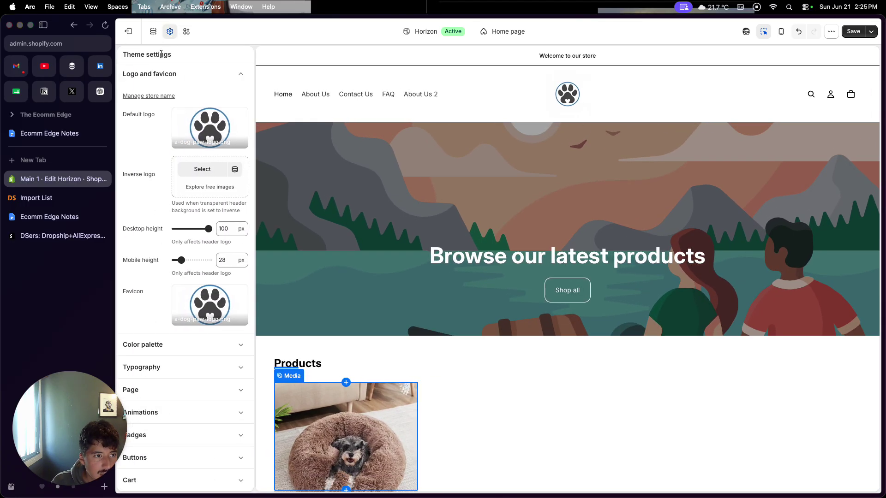
click(154, 32)
click(170, 31)
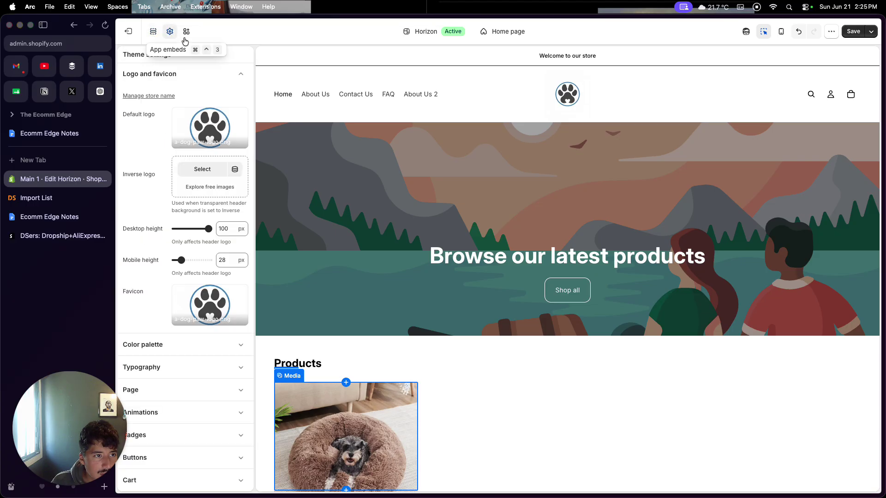
click(232, 73)
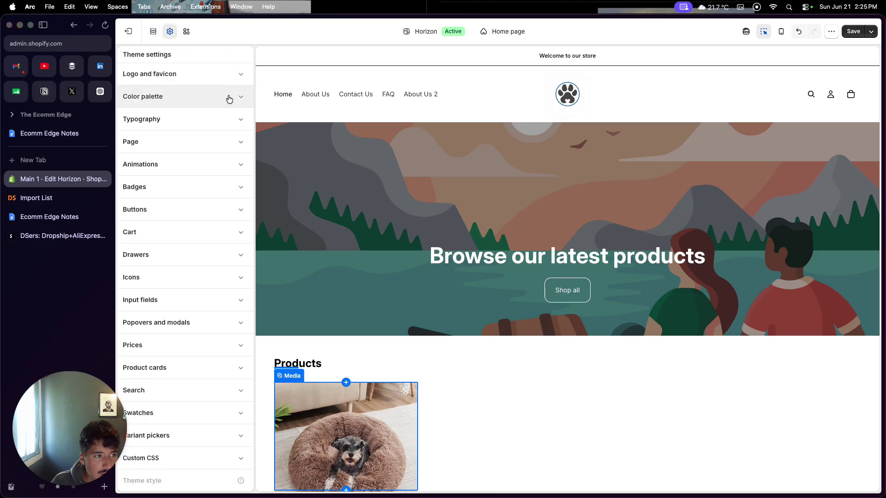
click(204, 101)
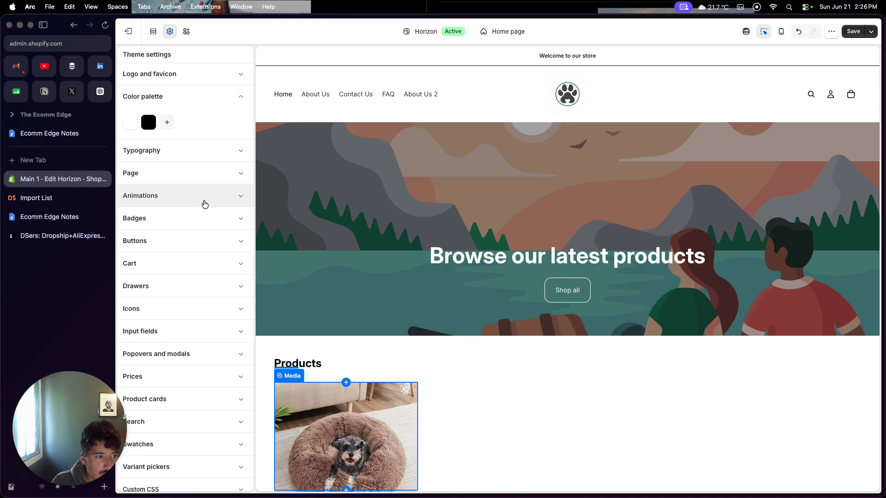
click(211, 79)
scroll(212, 215, down, 5)
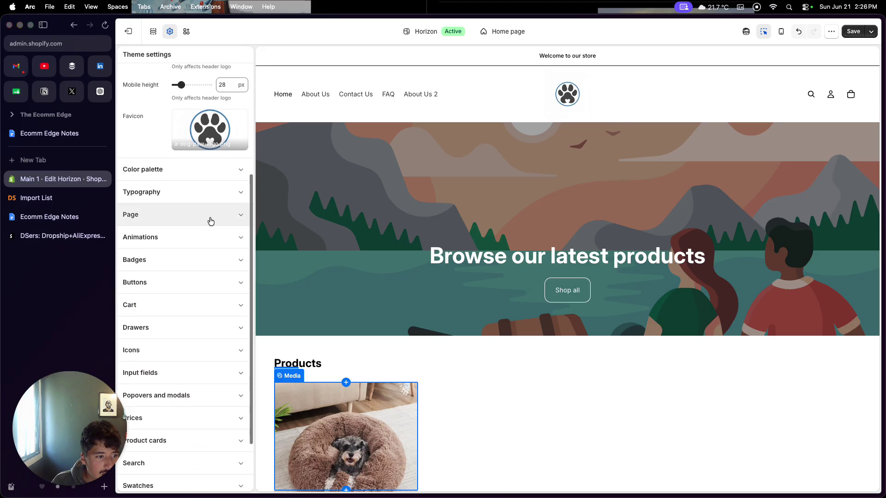
click(210, 175)
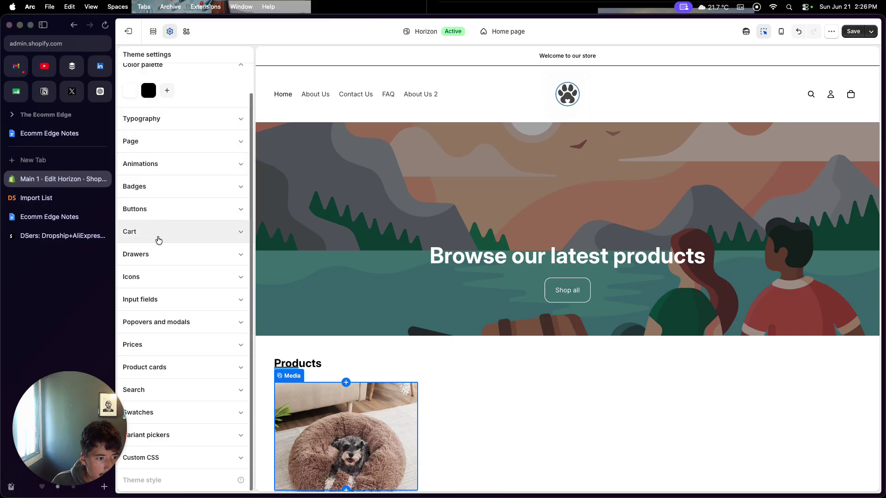
scroll(158, 240, up, 2)
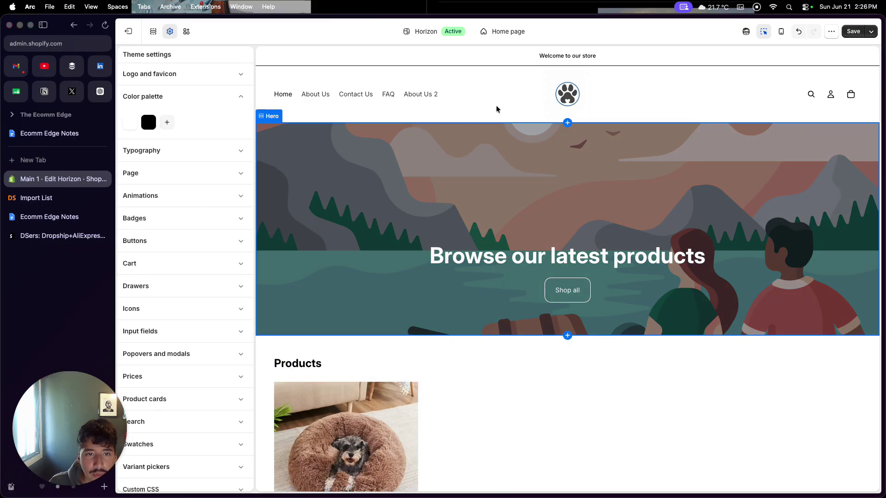
Step: Upload PNG image 4.png and PNG image 5.png from the products folder and use PNG_image_4 as the hero's Media 1 image
scroll(504, 305, down, 3)
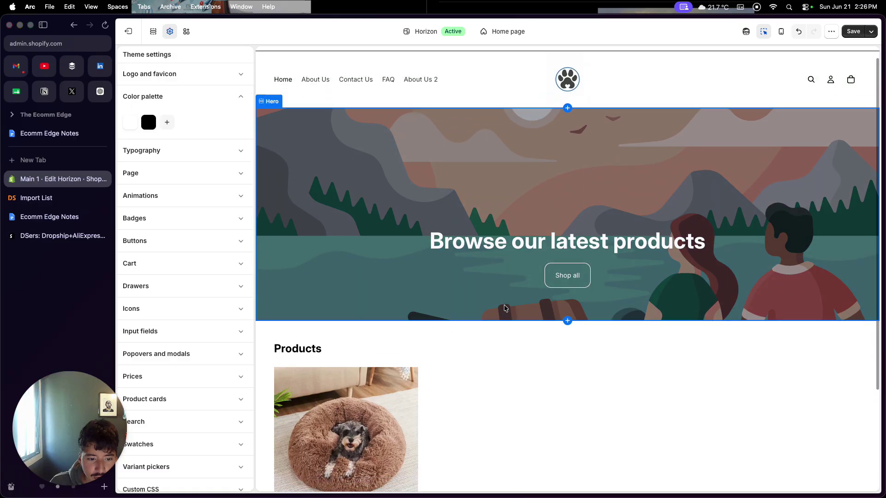
scroll(507, 323, up, 3)
click(520, 193)
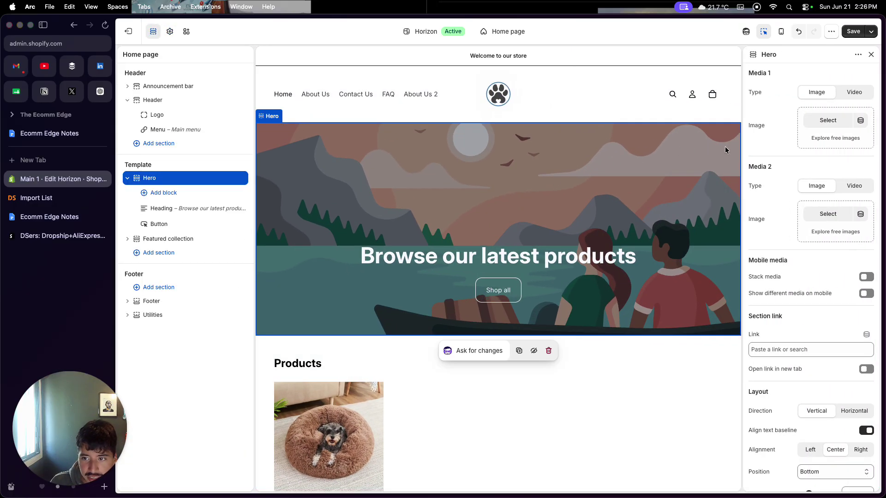
click(820, 126)
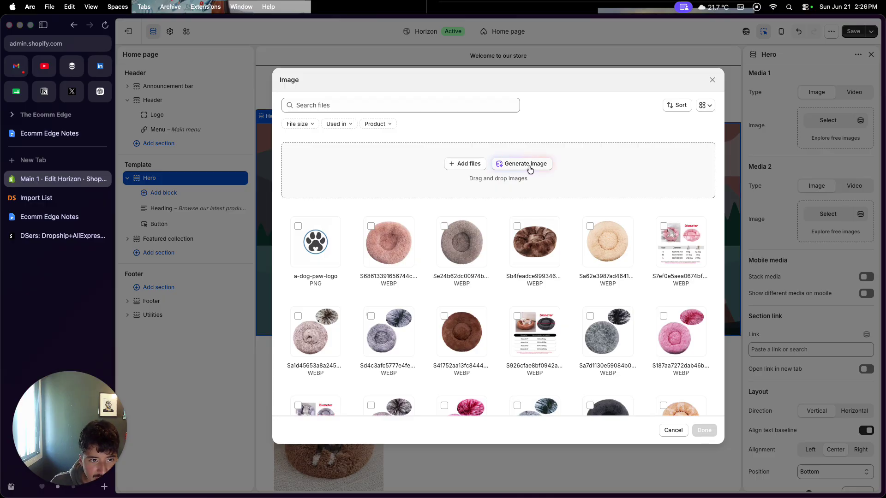
click(467, 169)
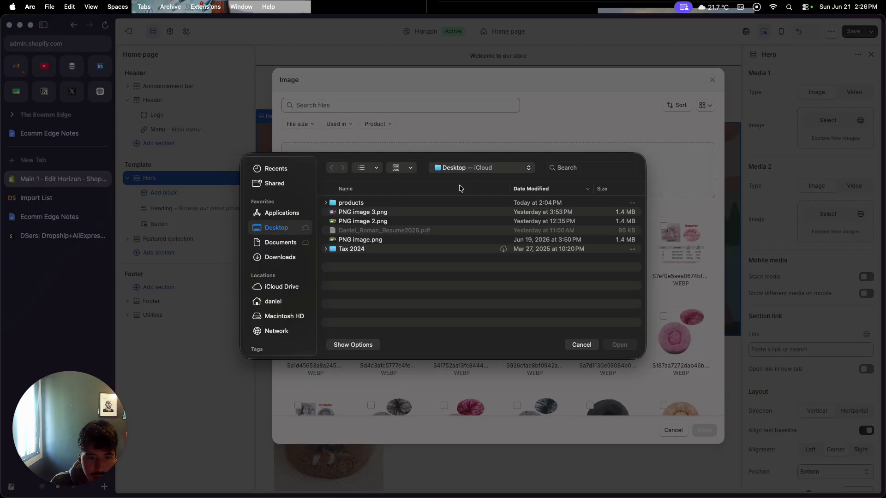
click(420, 203)
double_click(420, 203)
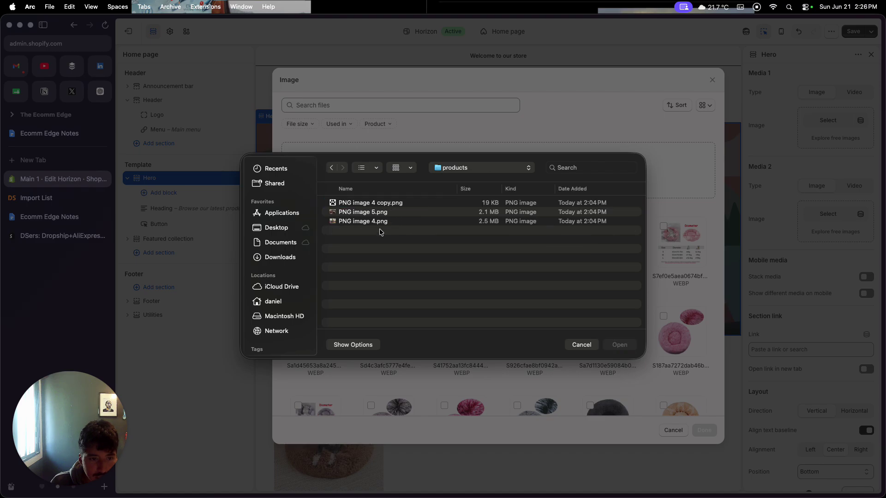
click(392, 222)
shift+click(395, 213)
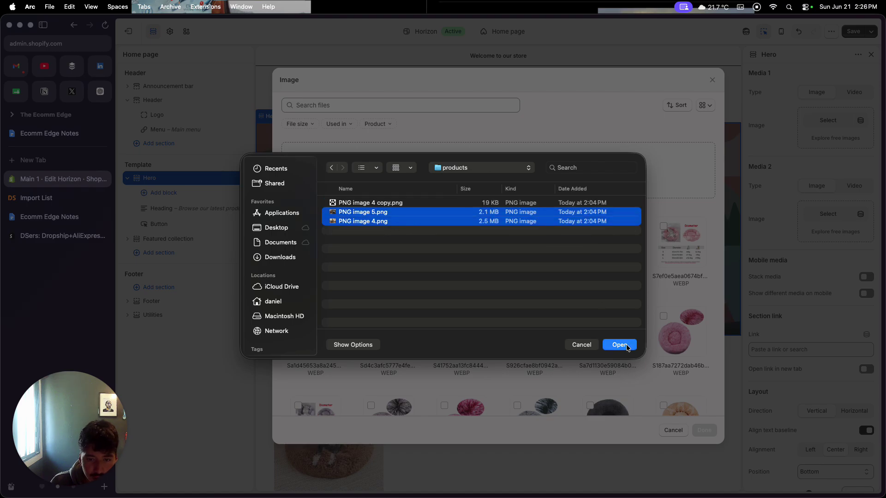
click(626, 348)
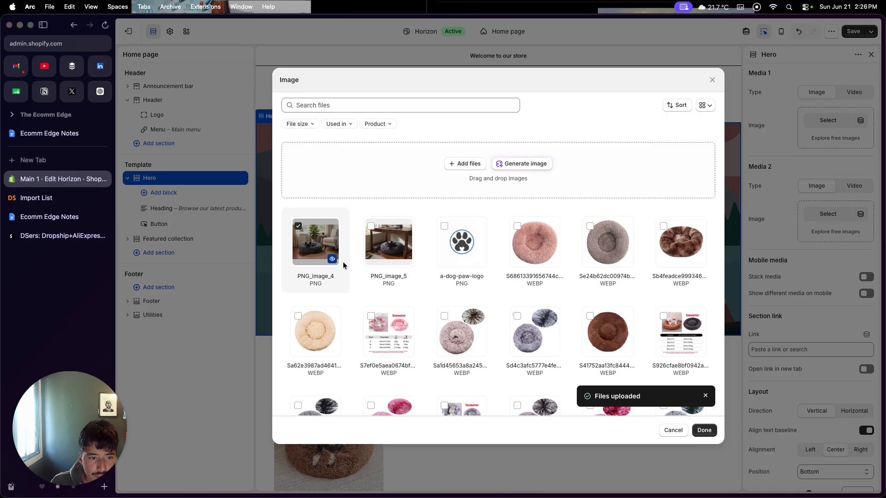
click(703, 429)
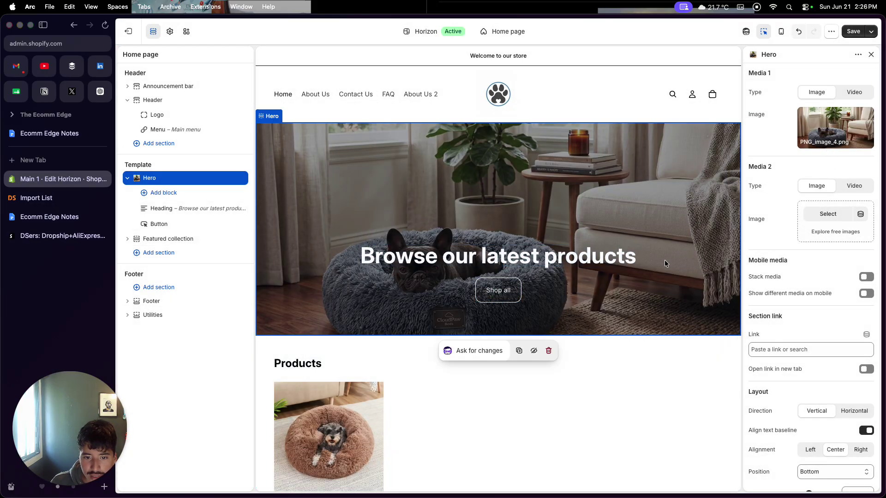
Step: Replace the hero section's heading text with "A Comfy Bed"
click(588, 254)
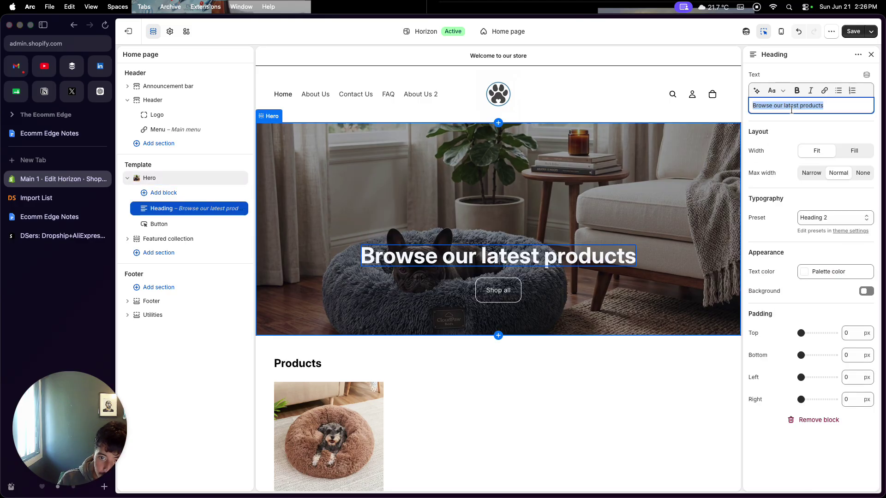
text(A C)
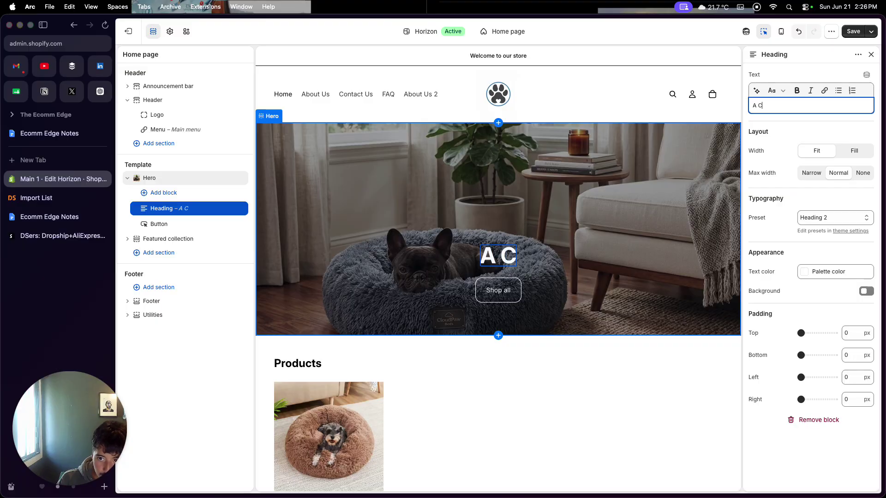
text(omfy Bed)
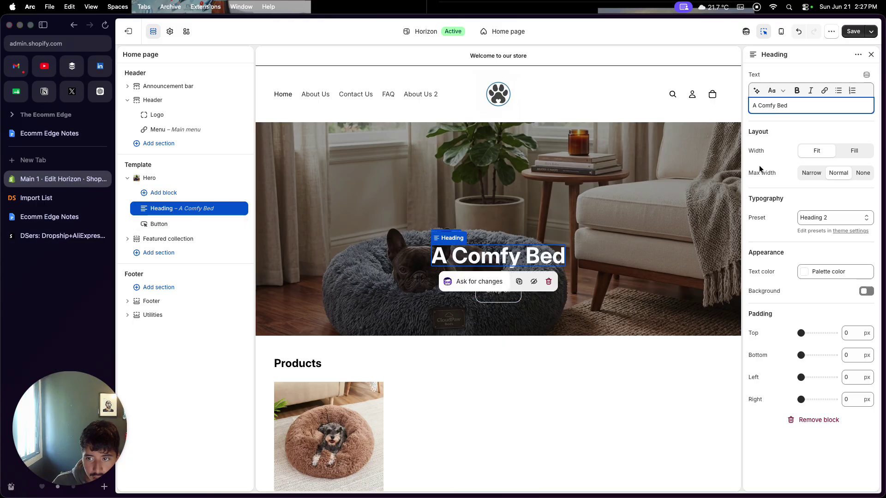
Step: Link the hero's Shop all button to the Pet Bed for Large Dogs product
click(510, 300)
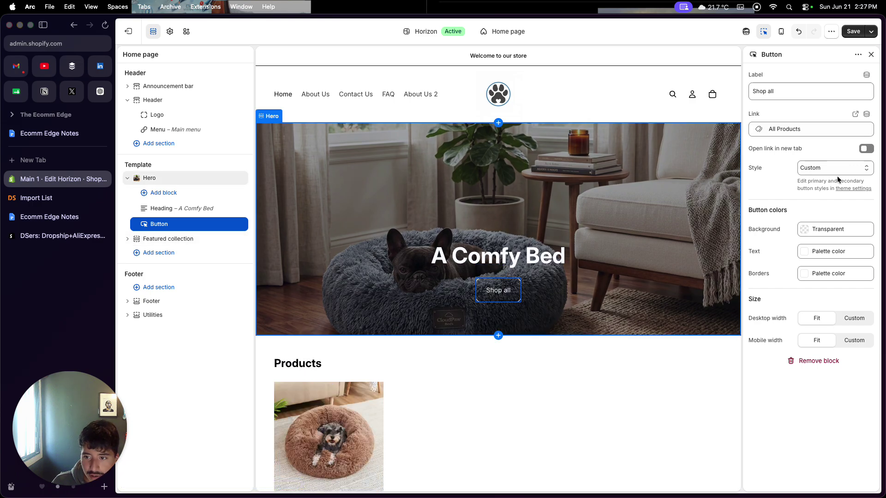
click(853, 129)
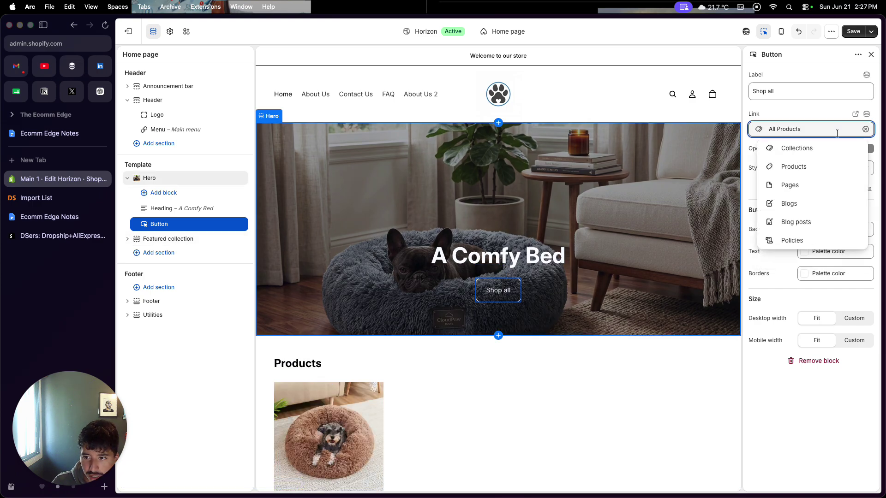
click(806, 168)
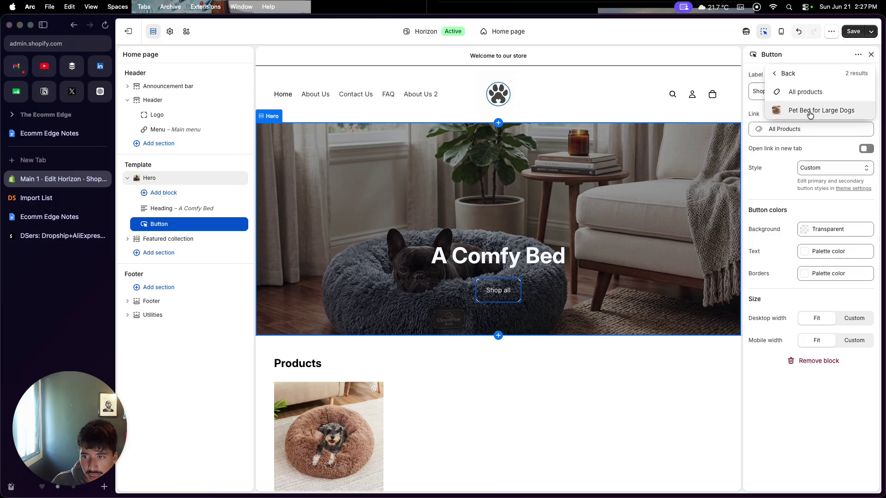
click(810, 112)
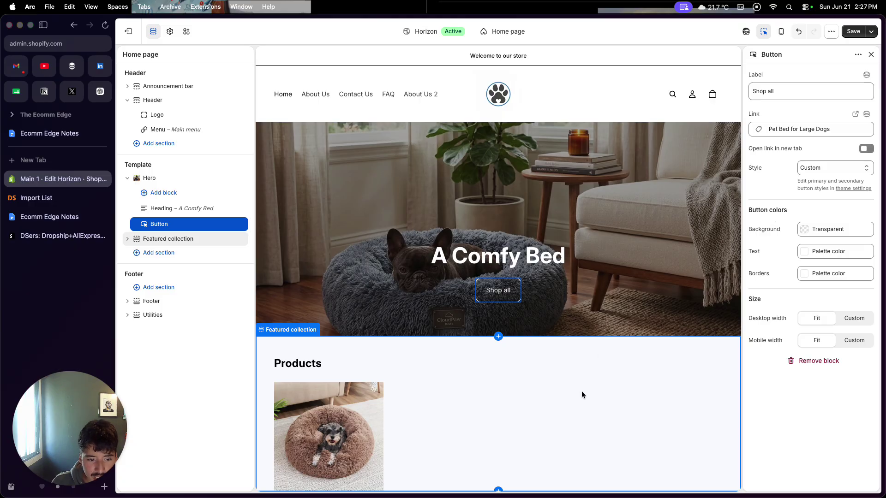
Step: Look through the theme sections and app widgets that can be added between the hero and the featured collection
scroll(582, 392, down, 3)
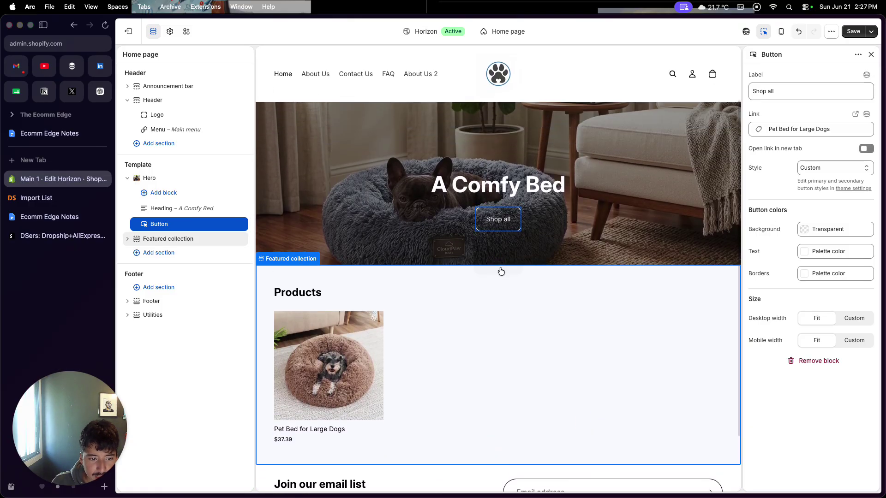
click(499, 269)
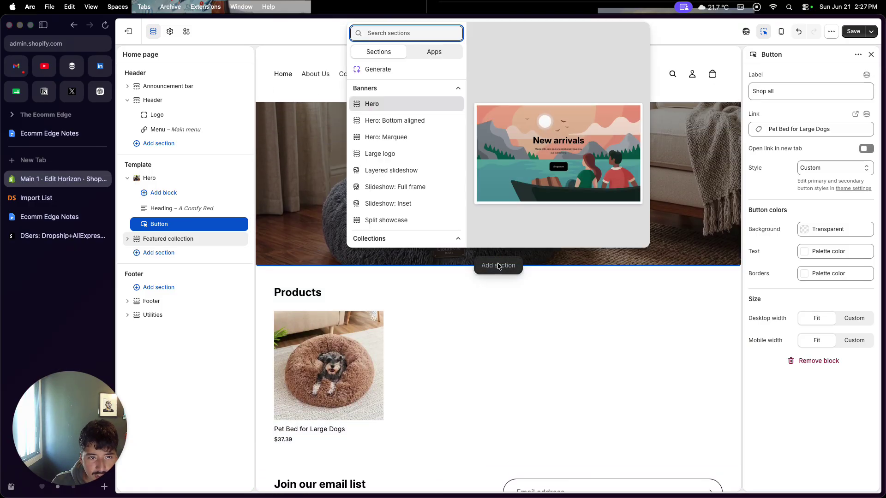
scroll(406, 183, down, 1)
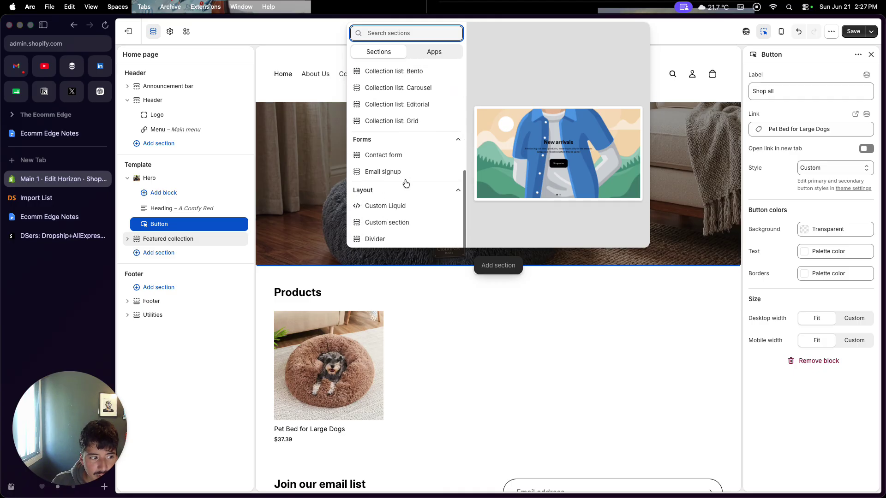
scroll(405, 183, up, 10)
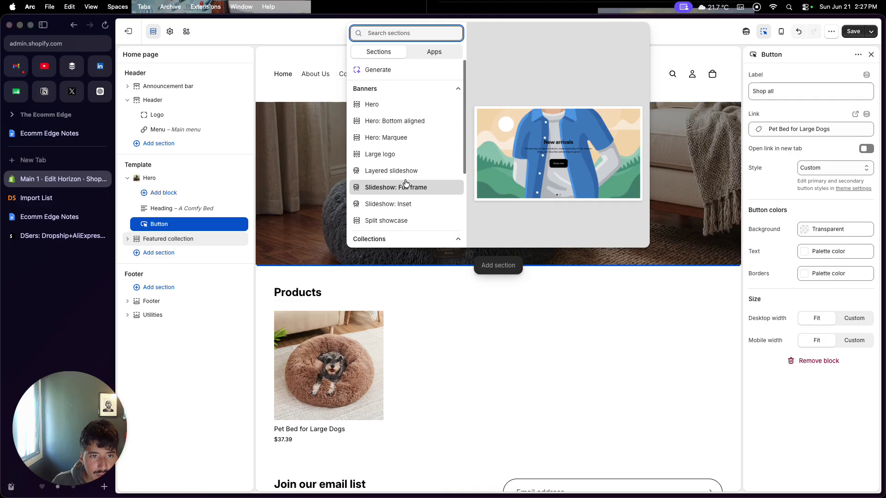
scroll(405, 183, down, 6)
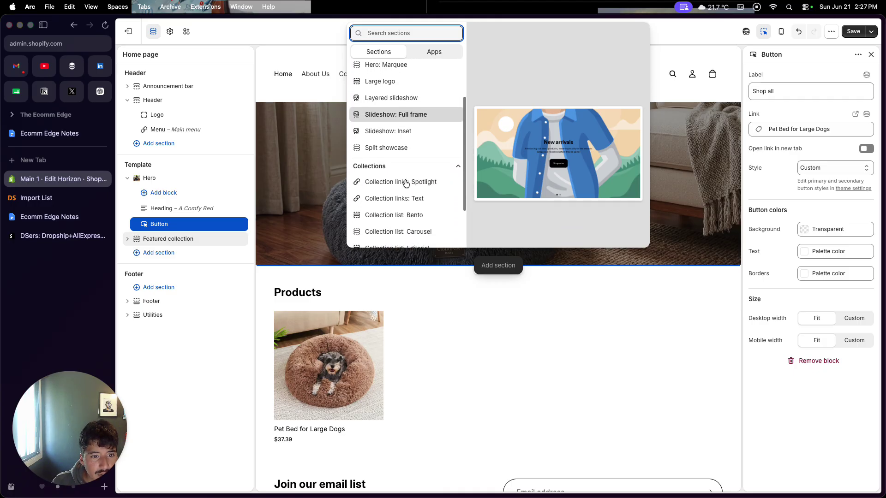
scroll(406, 183, down, 3)
scroll(406, 183, up, 10)
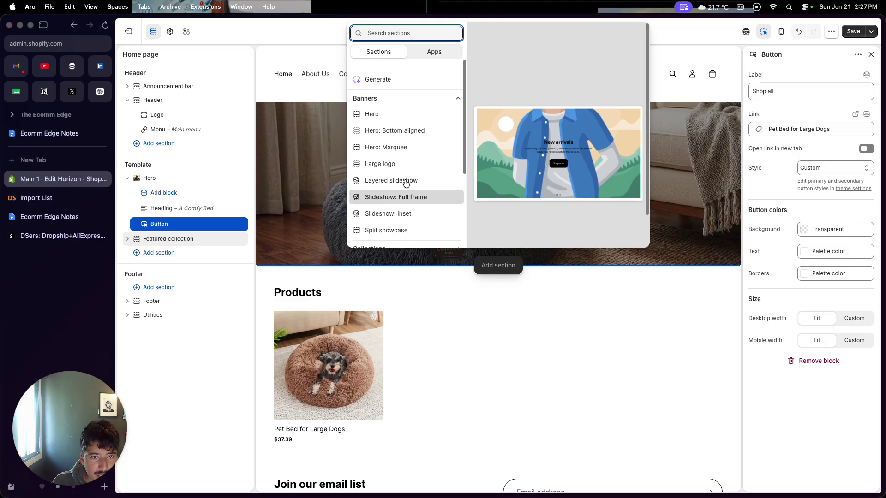
click(432, 53)
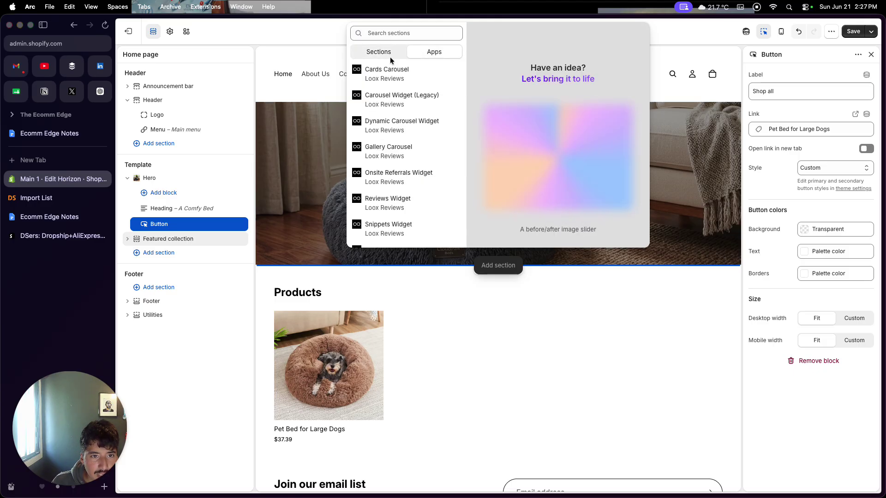
scroll(396, 134, down, 3)
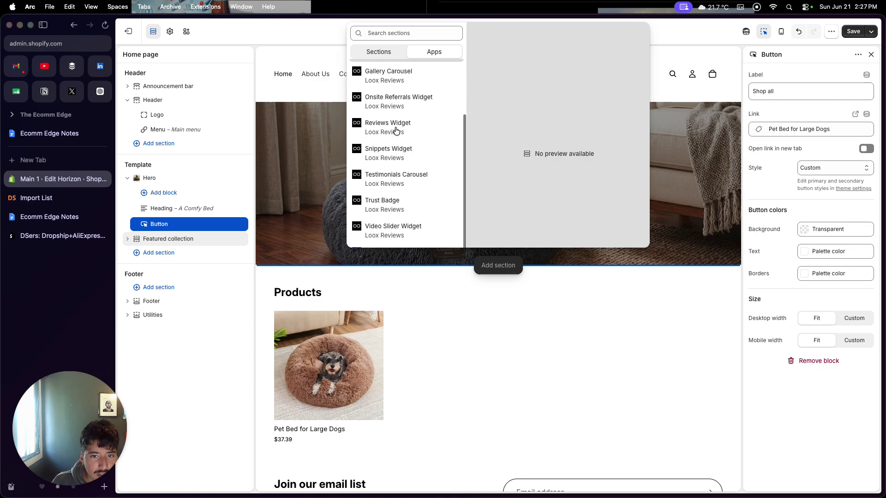
click(381, 52)
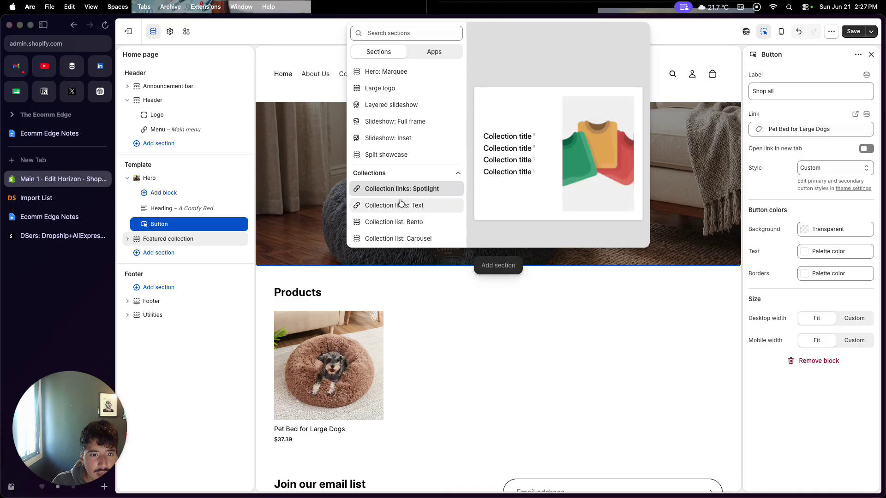
scroll(399, 241, up, 3)
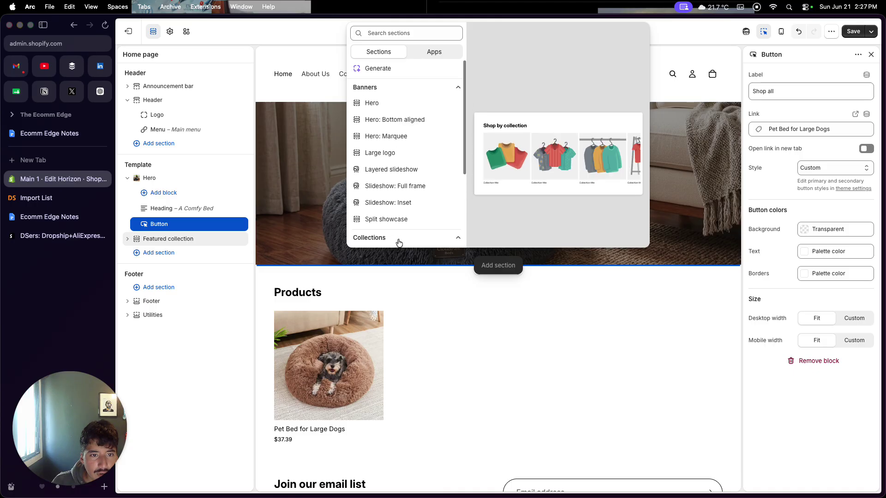
scroll(400, 140, down, 5)
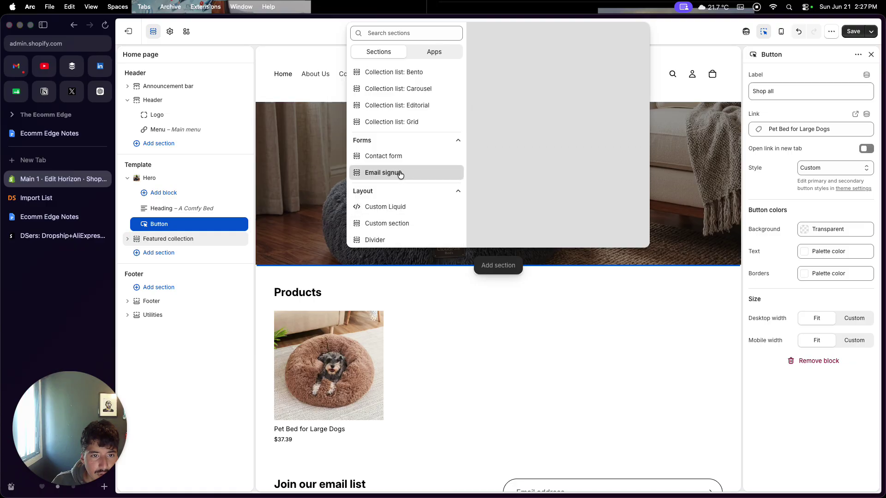
scroll(398, 172, up, 3)
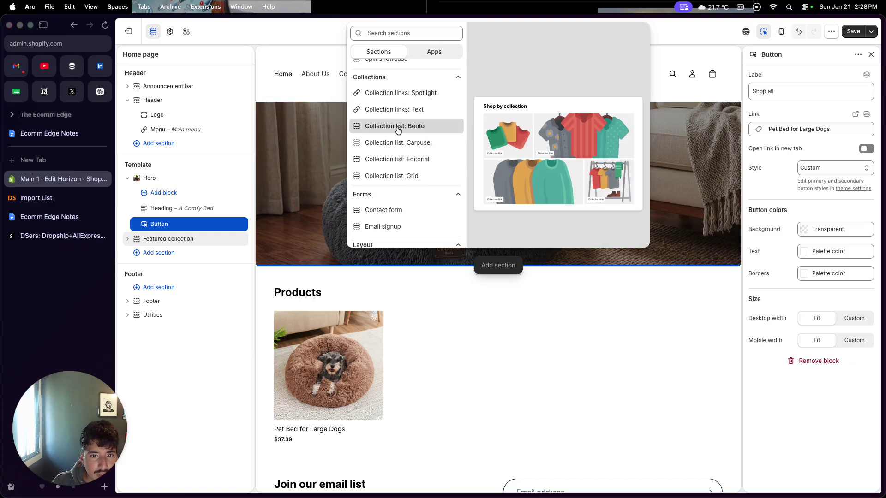
scroll(401, 116, up, 9)
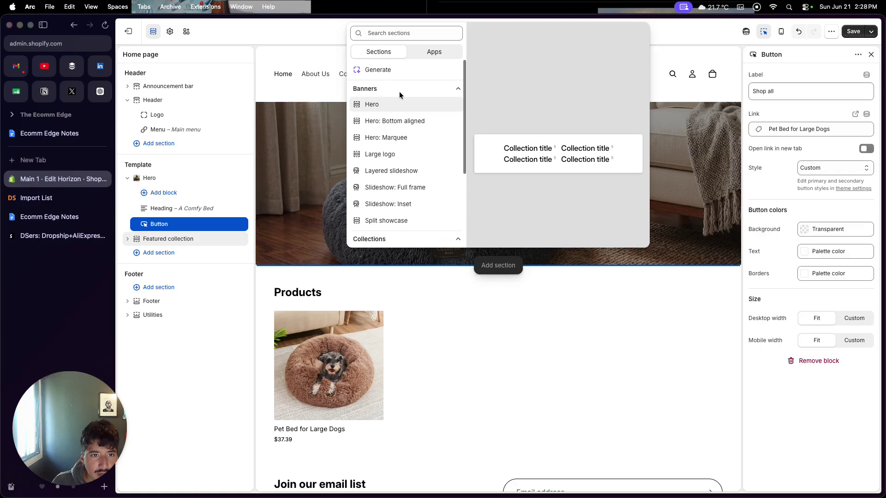
click(401, 70)
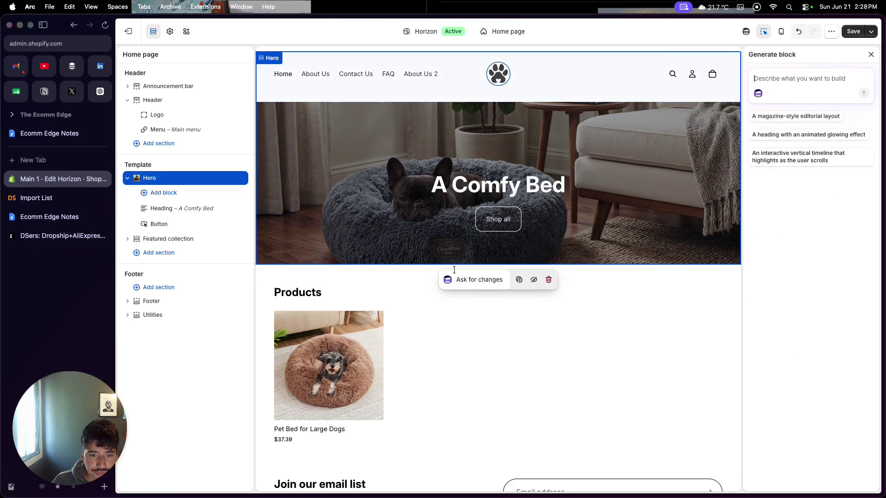
click(467, 276)
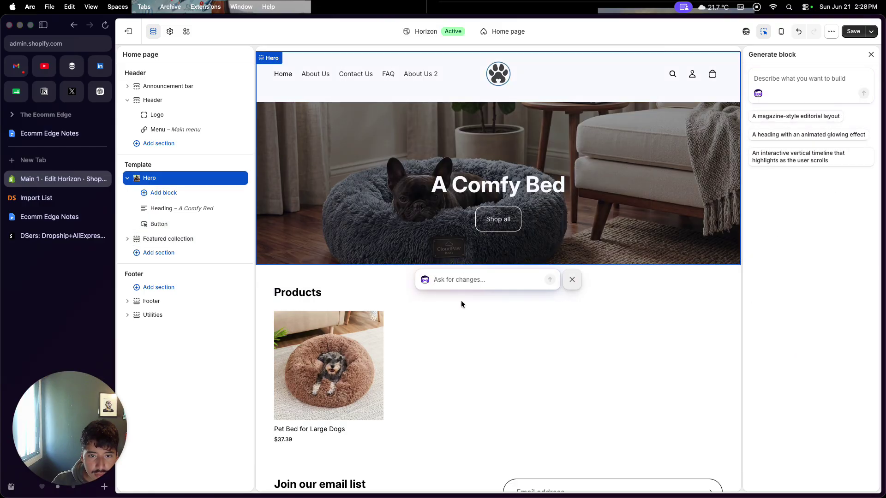
click(459, 322)
Step: Generate a section between the hero and featured collection from the prompt "I want to have a section where I can add 3 custom reviews from customers"
click(499, 265)
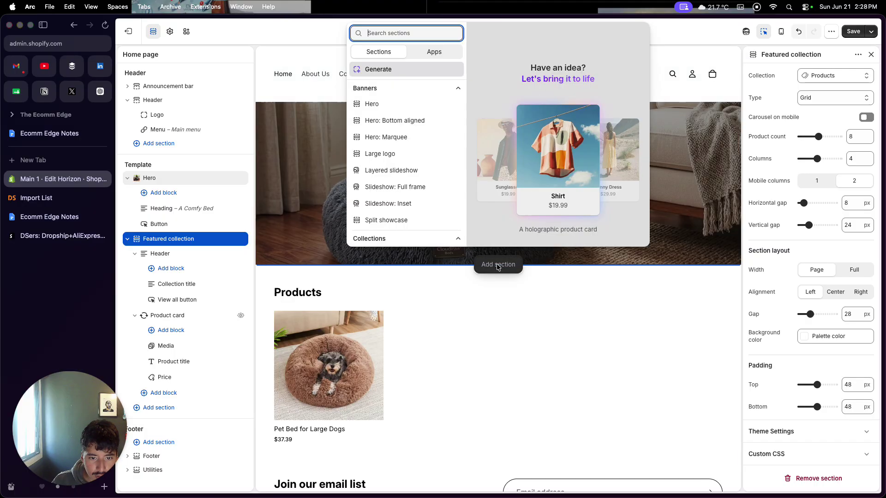
click(422, 71)
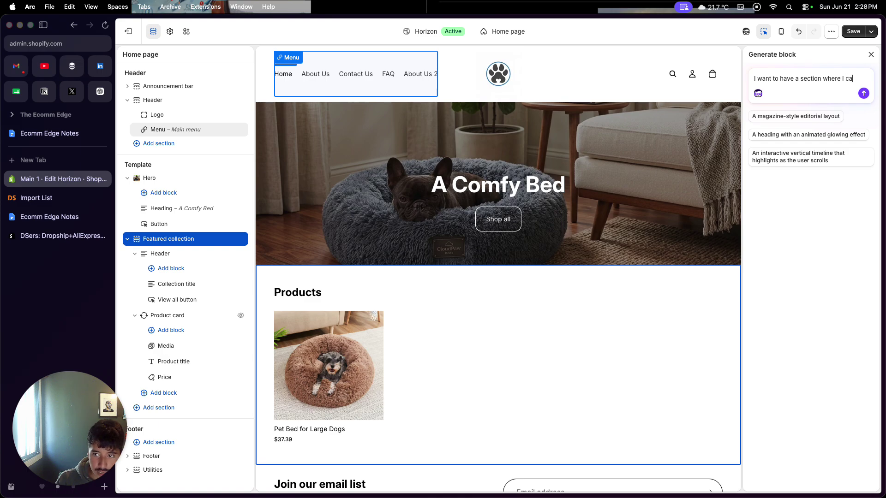
text(3 custom reviews from cus)
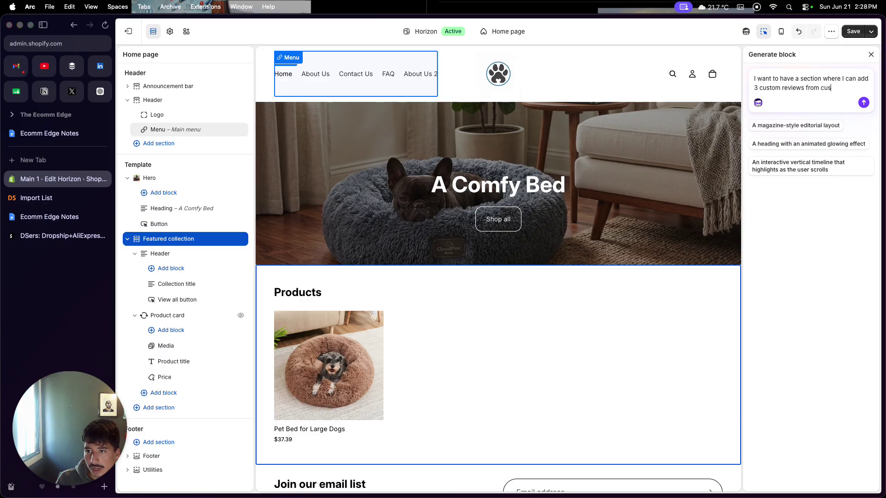
text(tomers)
key(Return)
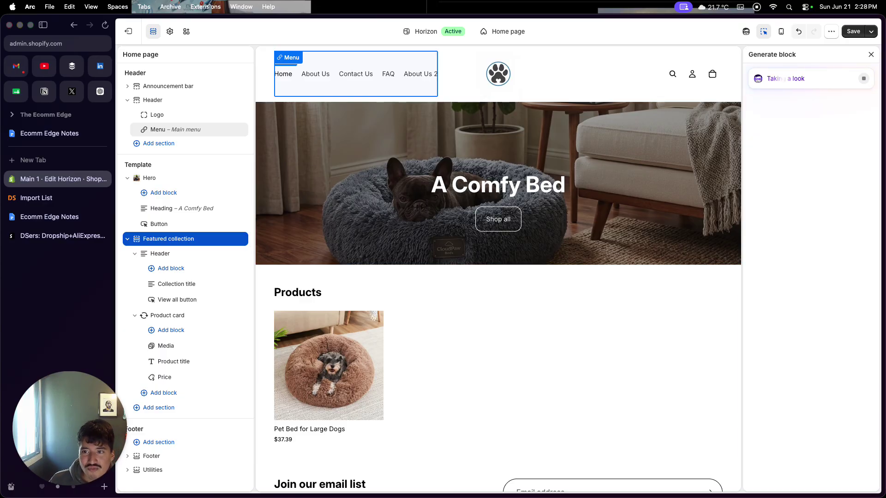
scroll(539, 391, down, 4)
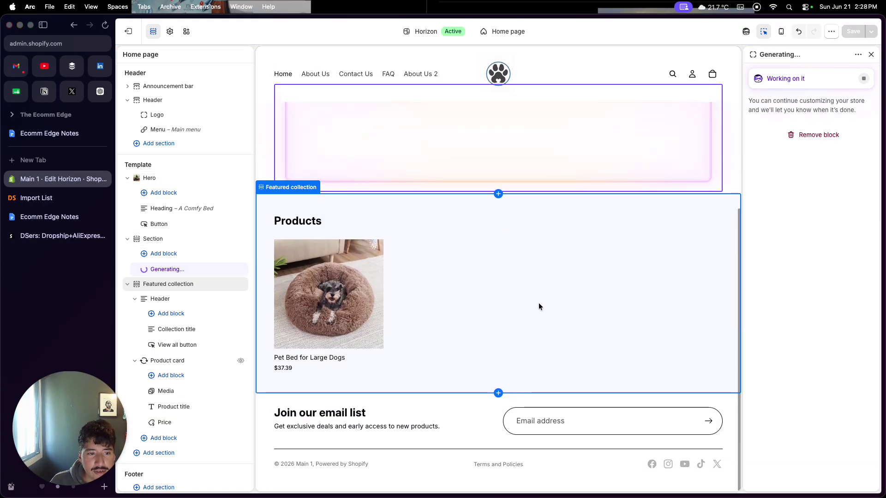
Step: Remove the Featured collection section from the home page template
click(517, 287)
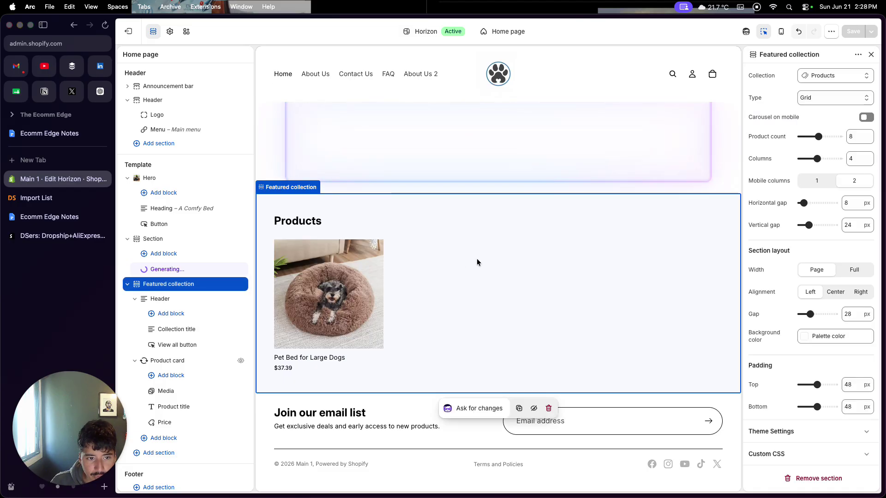
click(549, 408)
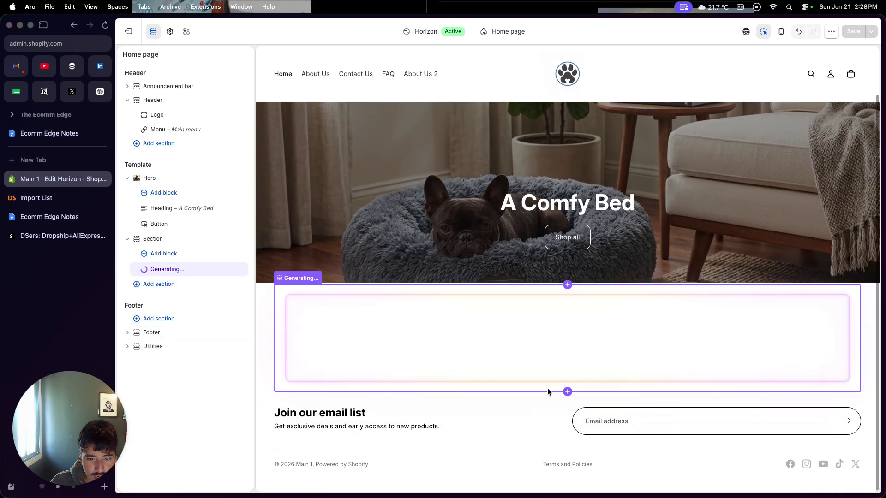
Step: Look through the blocks that can be added below the generating reviews block, then close the block picker
click(568, 392)
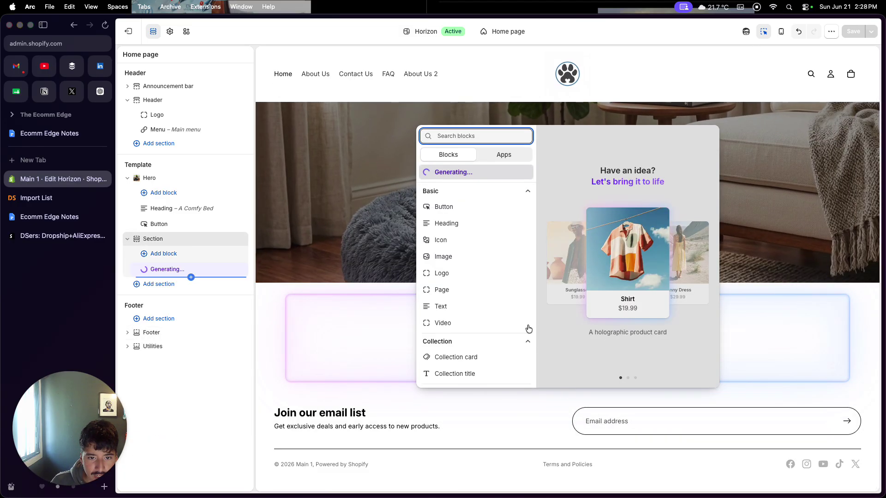
scroll(481, 263, down, 5)
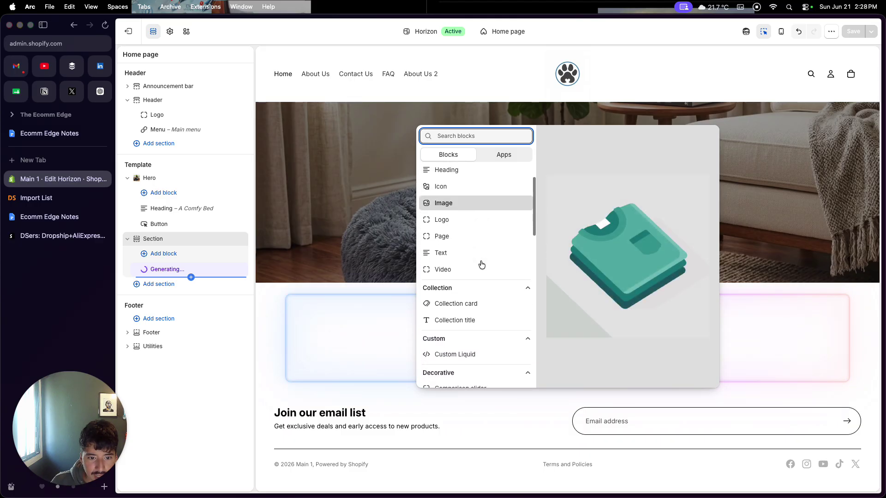
scroll(481, 264, down, 5)
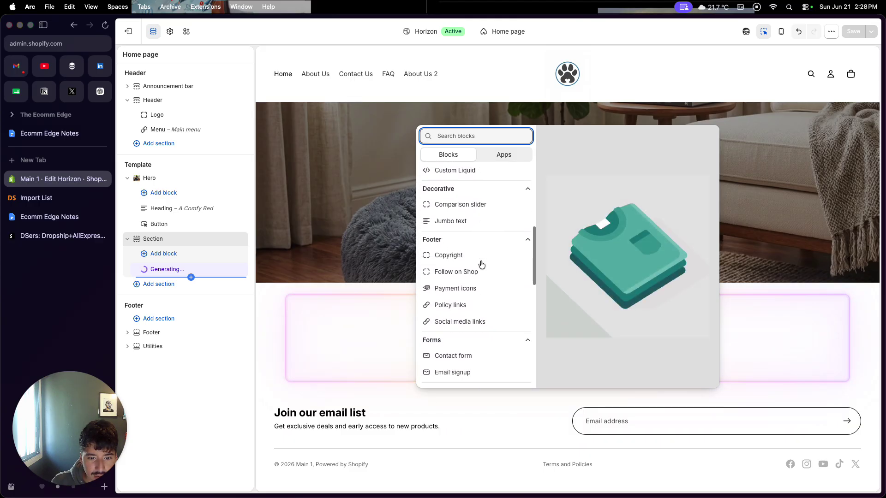
scroll(481, 264, up, 8)
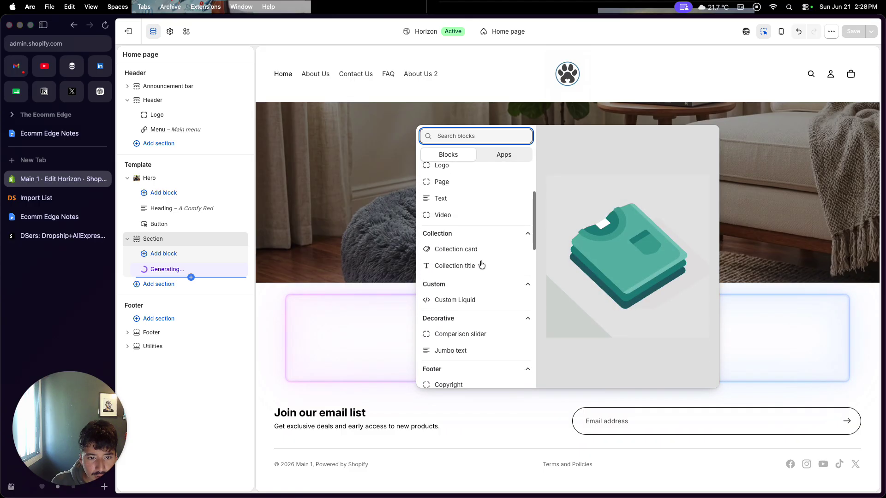
scroll(481, 264, up, 2)
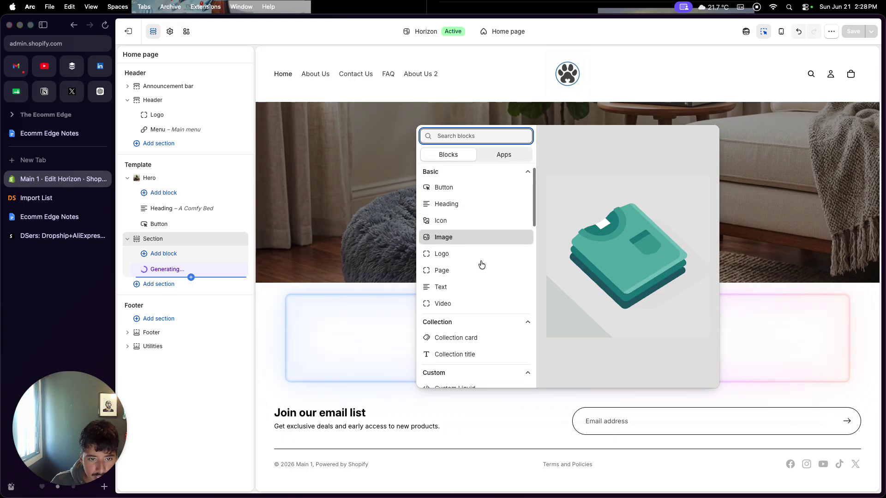
scroll(481, 264, down, 4)
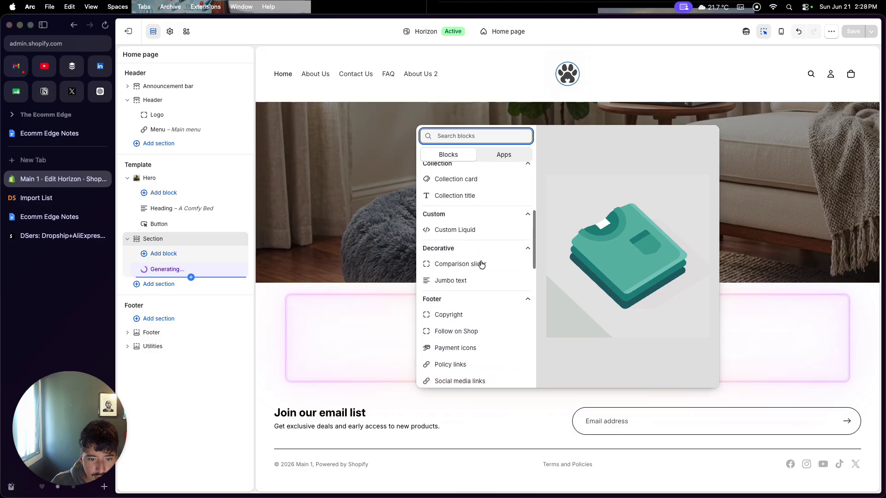
scroll(474, 306, down, 6)
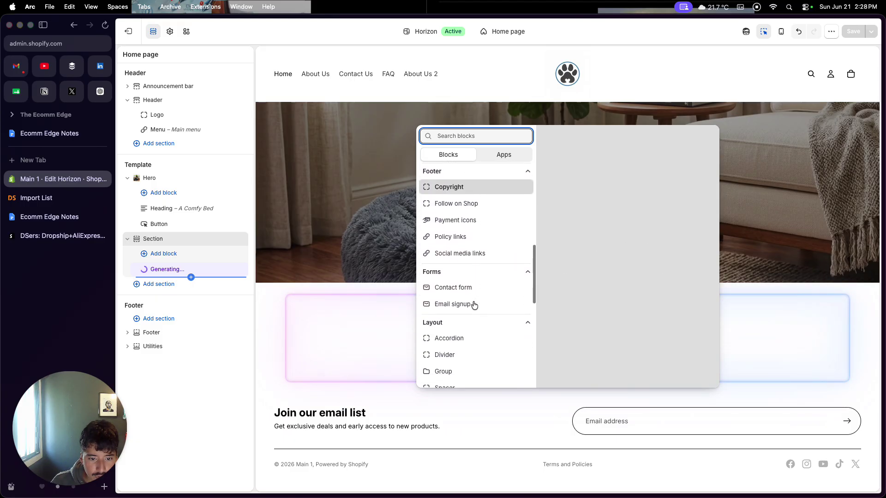
scroll(474, 305, down, 4)
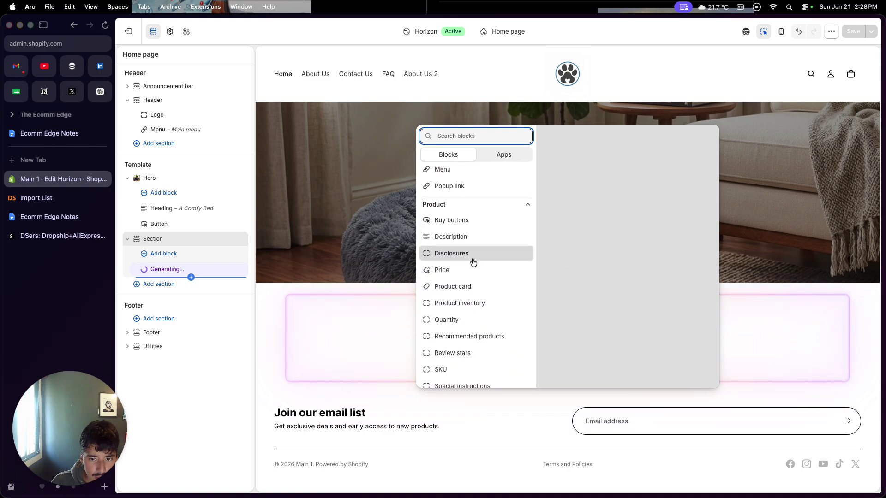
scroll(474, 320, down, 2)
scroll(476, 323, up, 5)
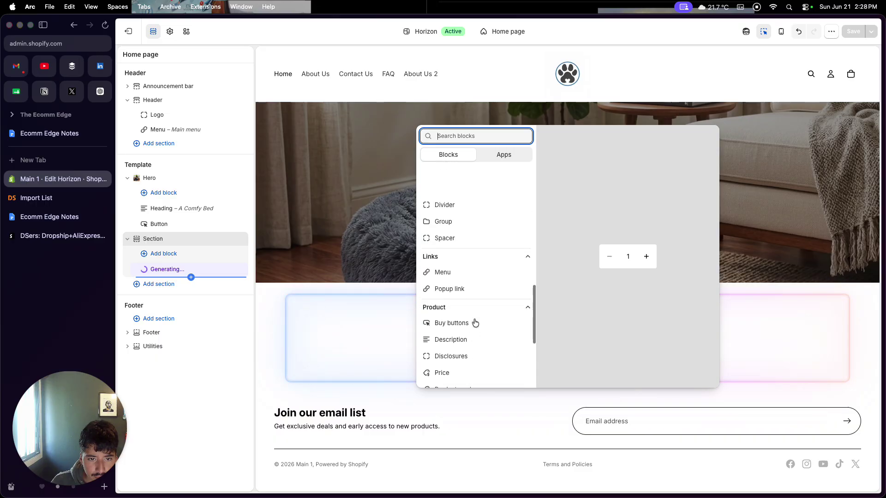
key(Escape)
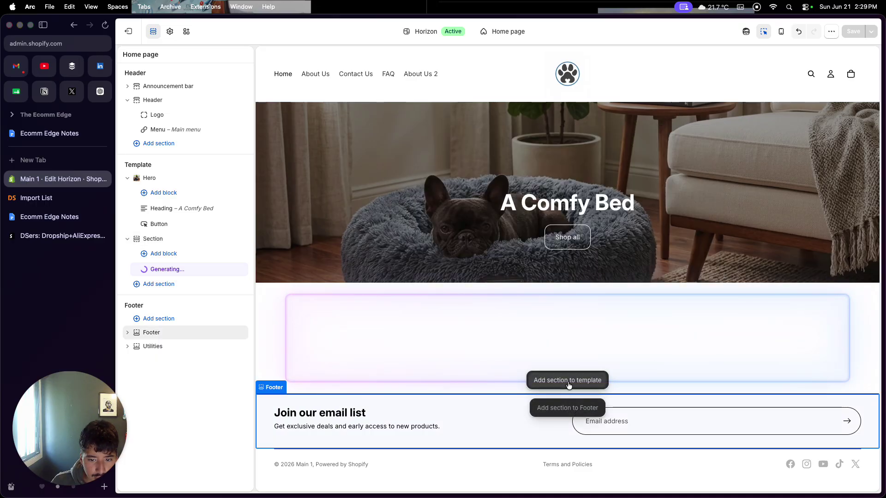
Step: Add a Featured product section to the end of the template and assign it the Pet Bed for Large Dogs product
click(568, 380)
scroll(462, 322, down, 3)
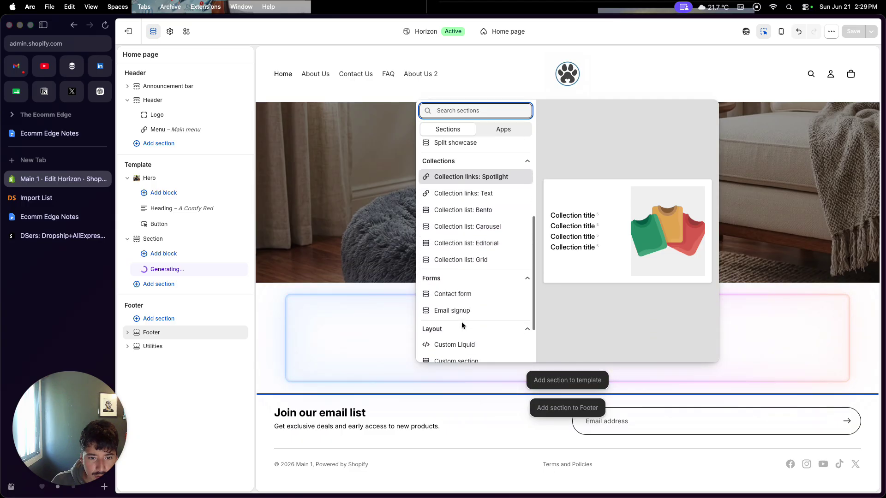
scroll(462, 322, down, 2)
scroll(461, 328, up, 5)
scroll(460, 353, down, 5)
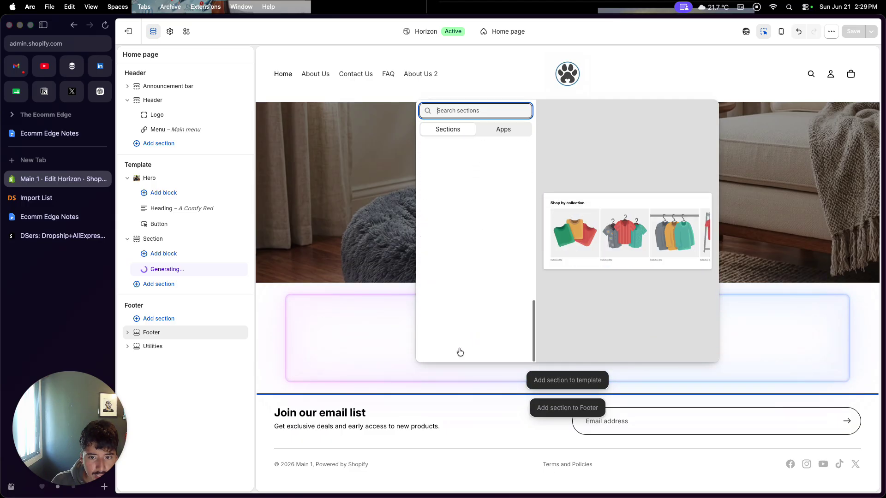
scroll(460, 352, up, 10)
scroll(460, 352, down, 6)
scroll(460, 352, down, 1)
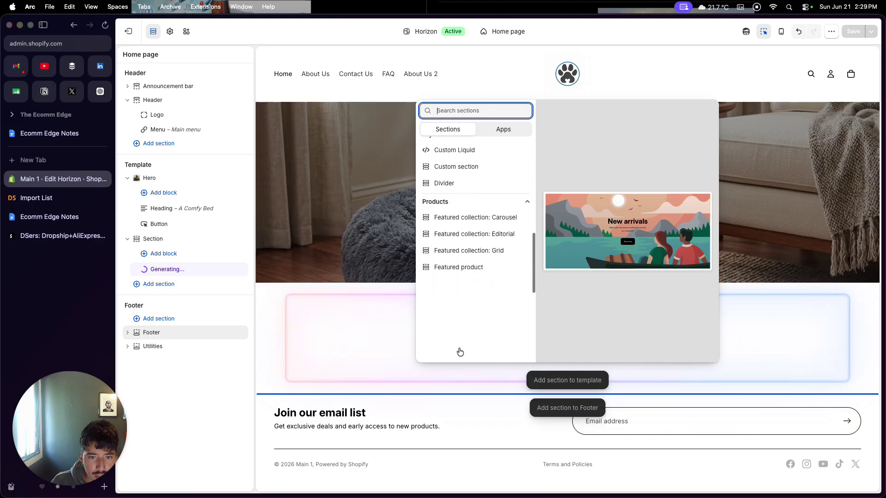
click(477, 267)
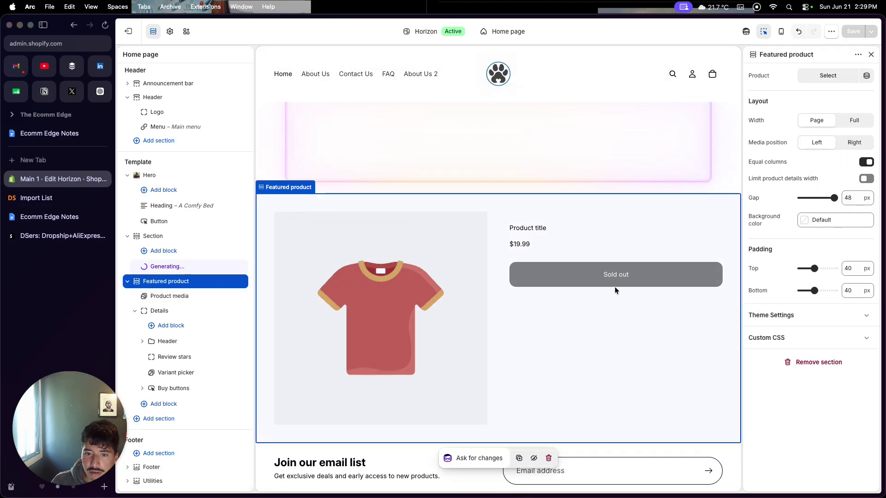
click(835, 82)
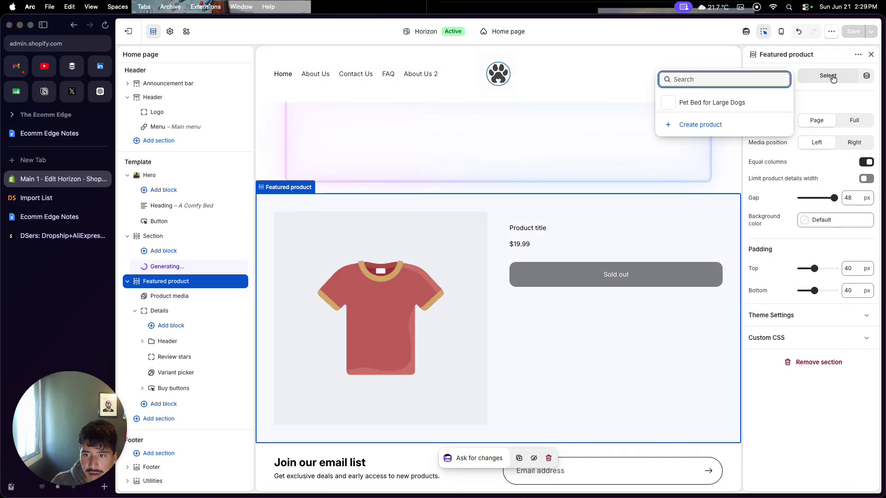
click(728, 102)
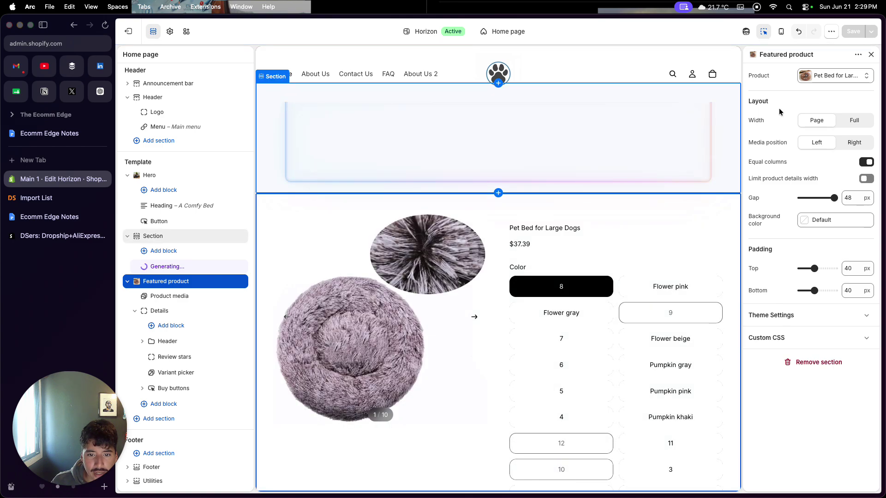
Step: Hide the variant picker block in the Featured product section
scroll(661, 314, down, 5)
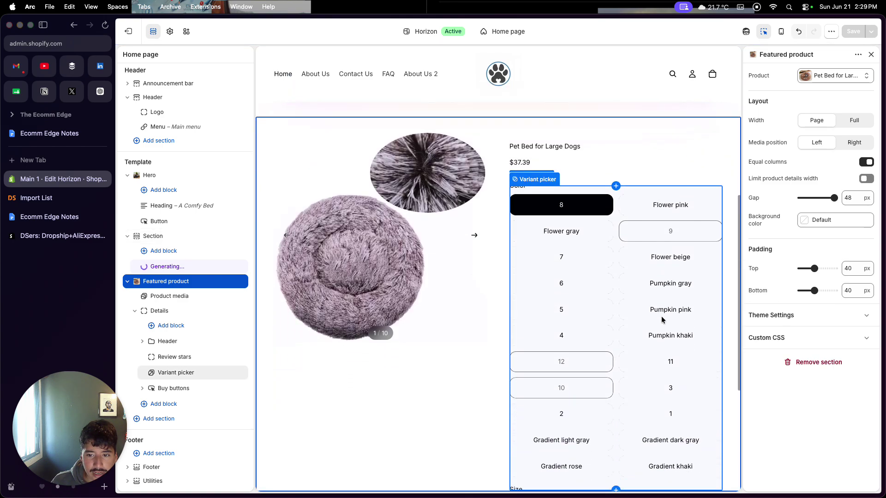
scroll(662, 318, up, 2)
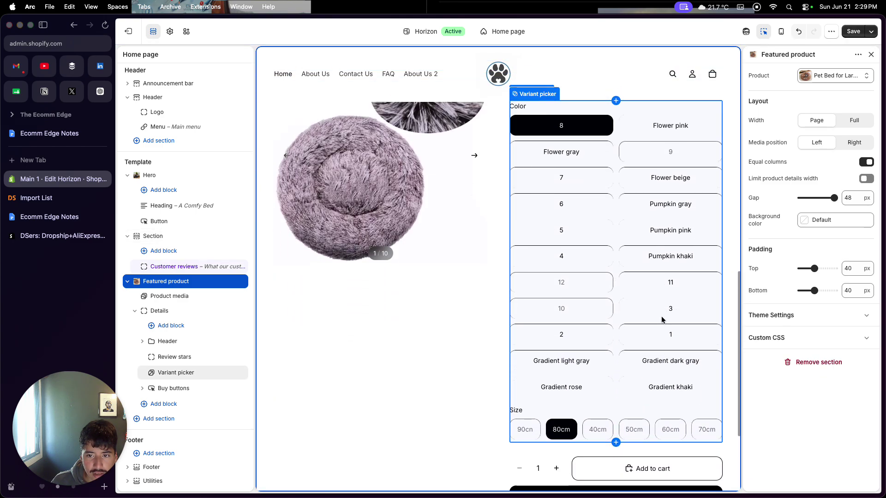
click(661, 317)
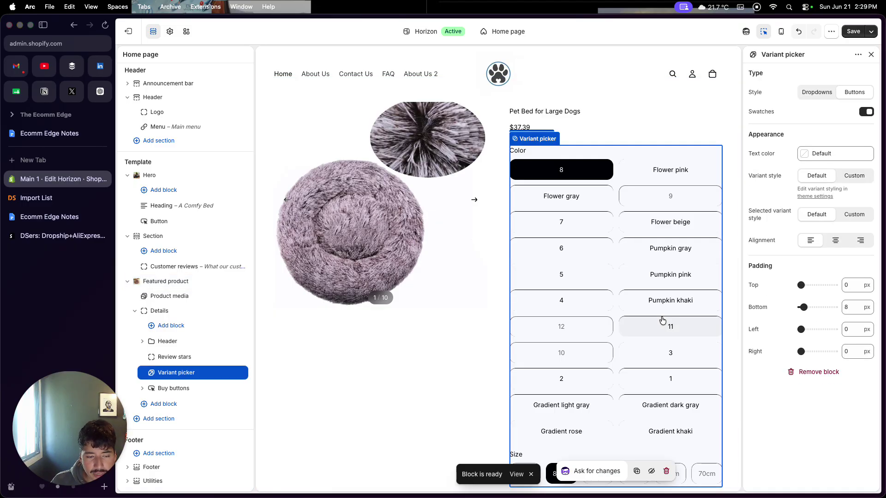
scroll(624, 367, down, 2)
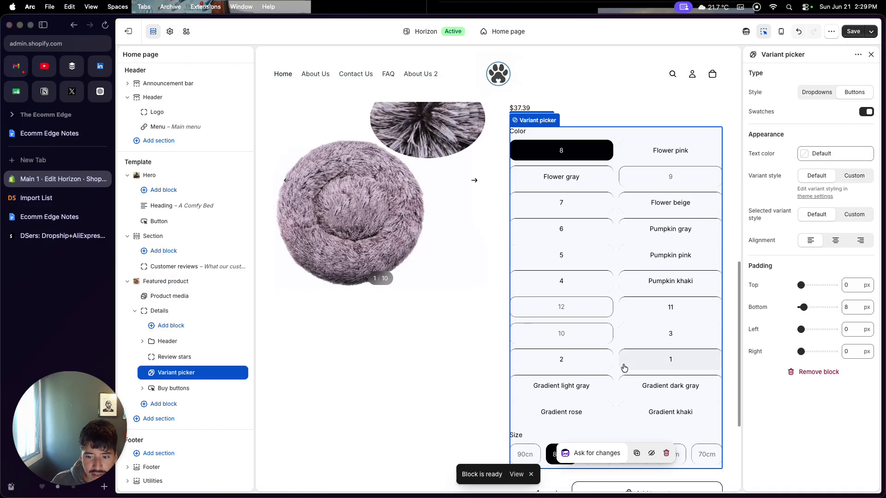
click(652, 454)
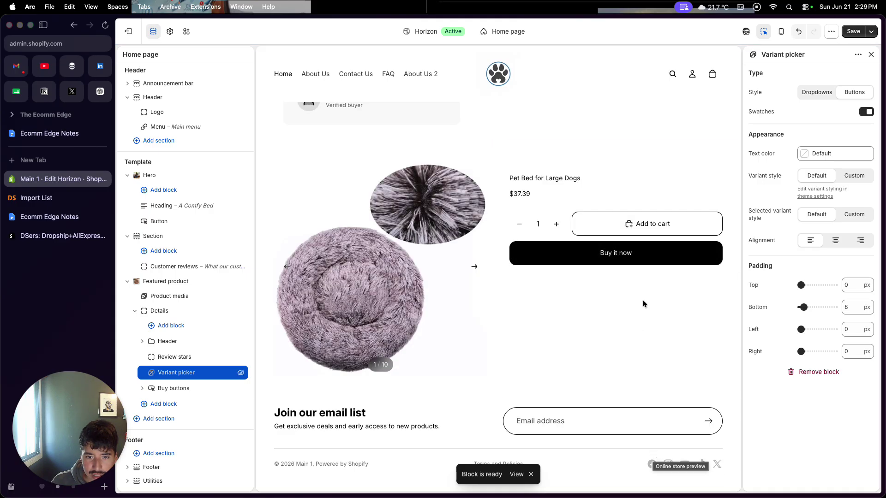
Step: Remove the Featured product section from the template
click(643, 300)
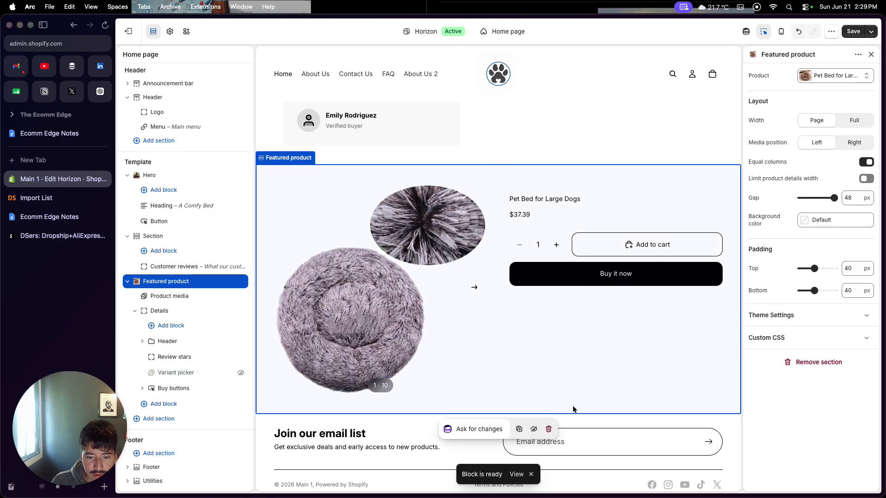
click(549, 429)
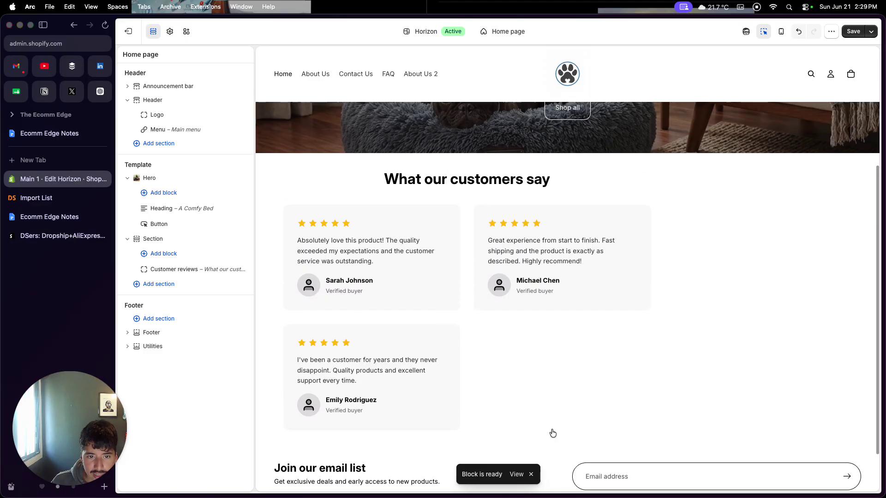
Step: Inspect the generated customer reviews layout and delete the whole section containing it from below the hero
click(489, 336)
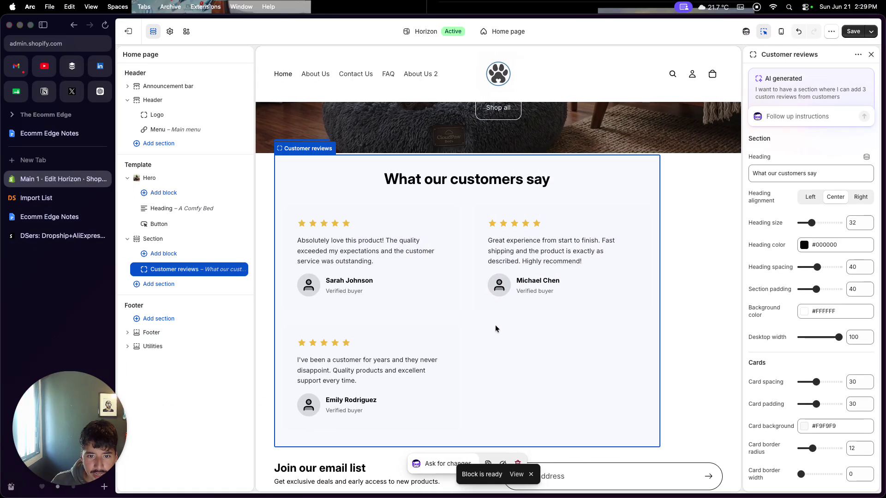
click(683, 287)
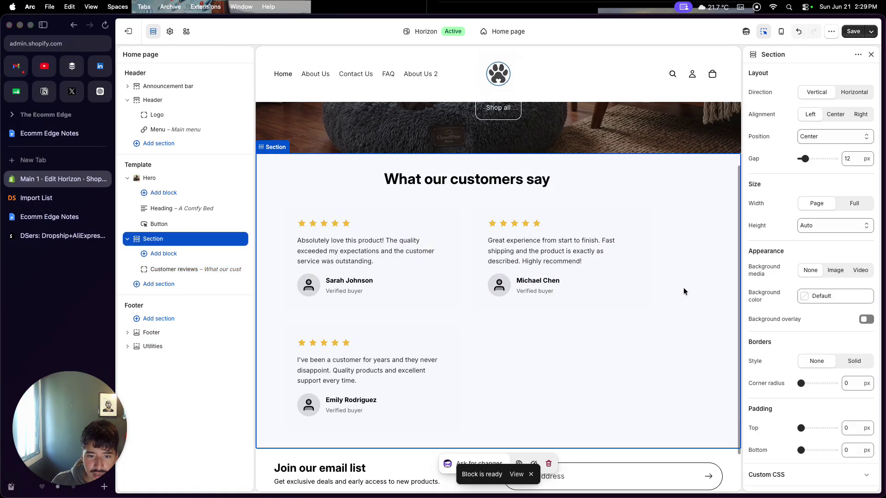
scroll(600, 291, down, 1)
click(415, 345)
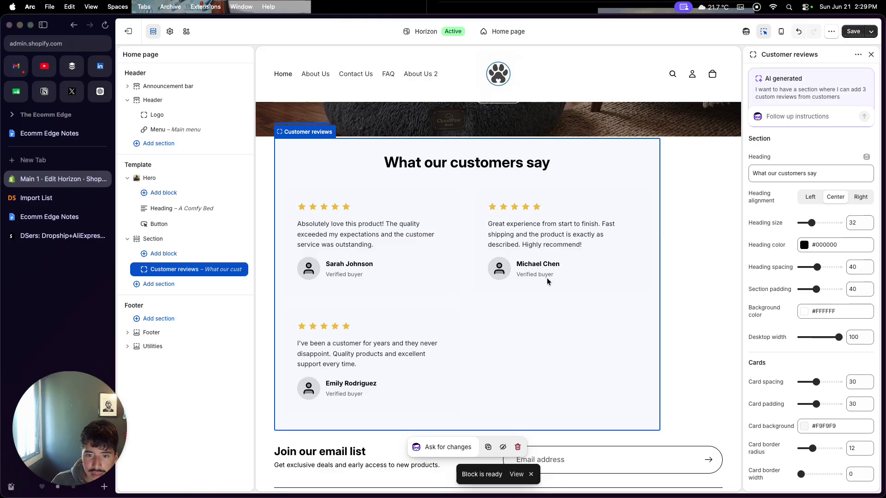
scroll(546, 279, up, 5)
scroll(547, 282, down, 3)
click(691, 283)
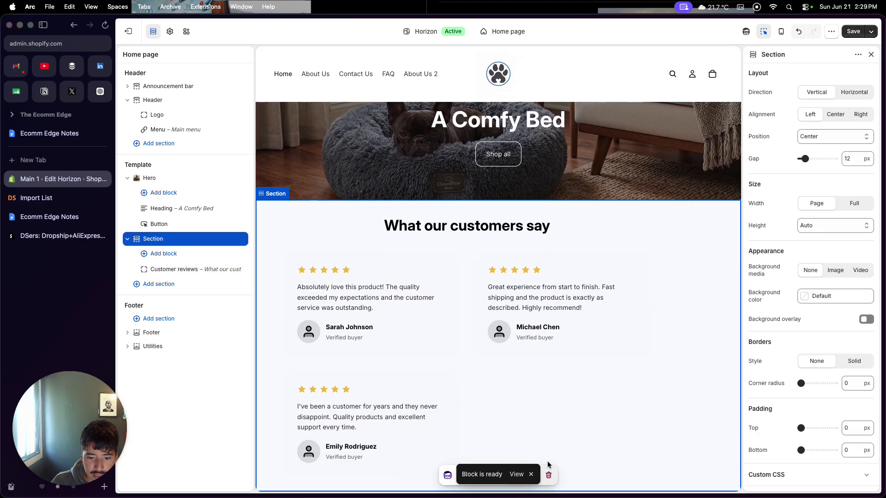
click(549, 476)
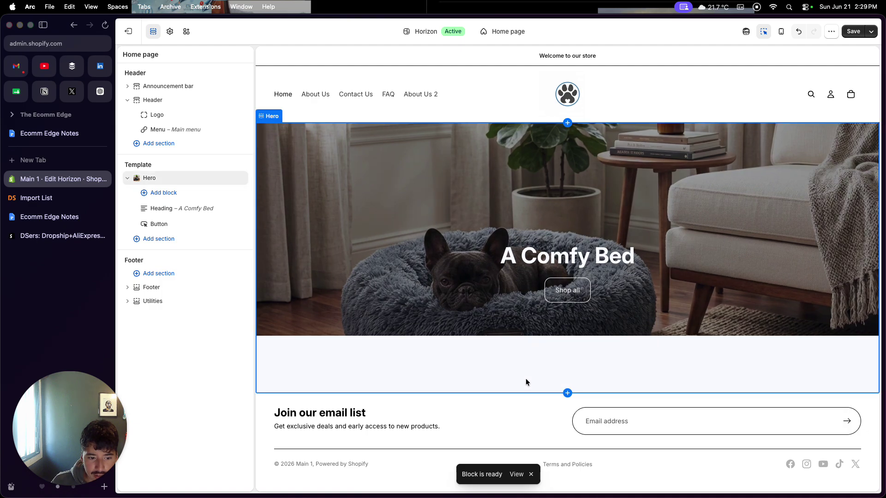
Step: Browse the section types available for adding to the template below the hero, and close the list without choosing one
click(568, 383)
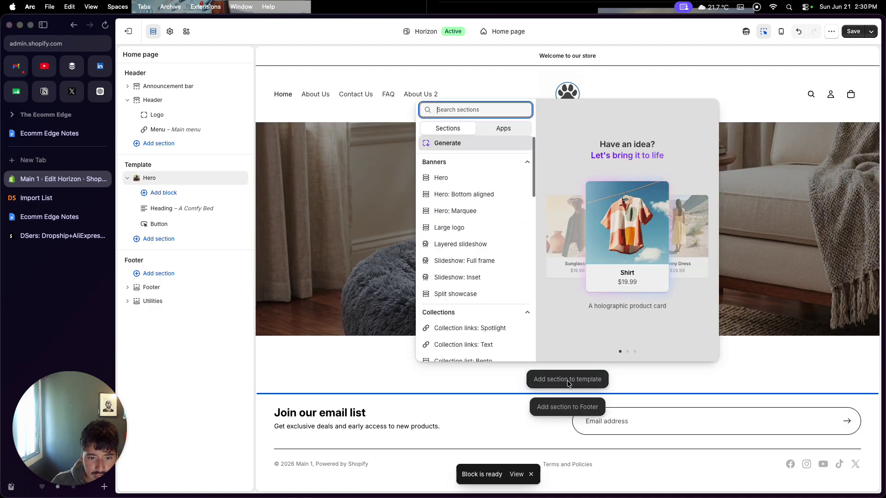
scroll(494, 298, down, 5)
scroll(493, 298, down, 8)
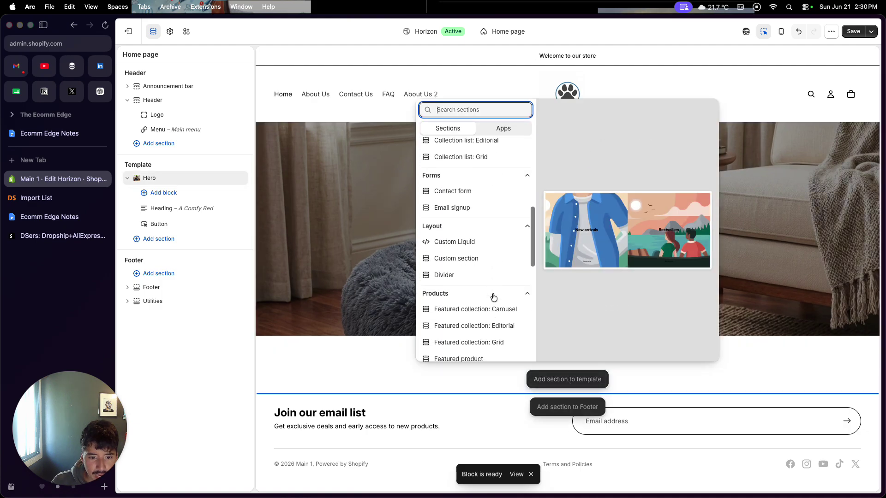
scroll(494, 297, down, 6)
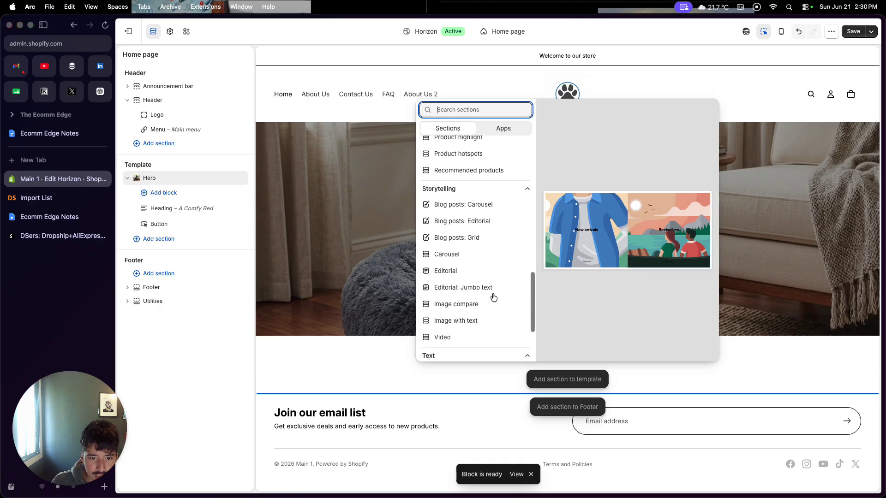
scroll(493, 297, up, 5)
scroll(493, 297, down, 5)
scroll(493, 297, up, 8)
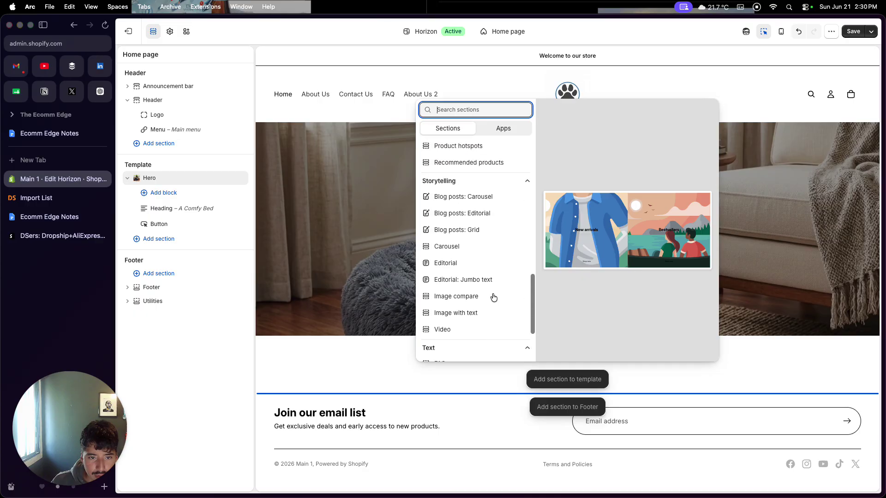
scroll(493, 297, down, 3)
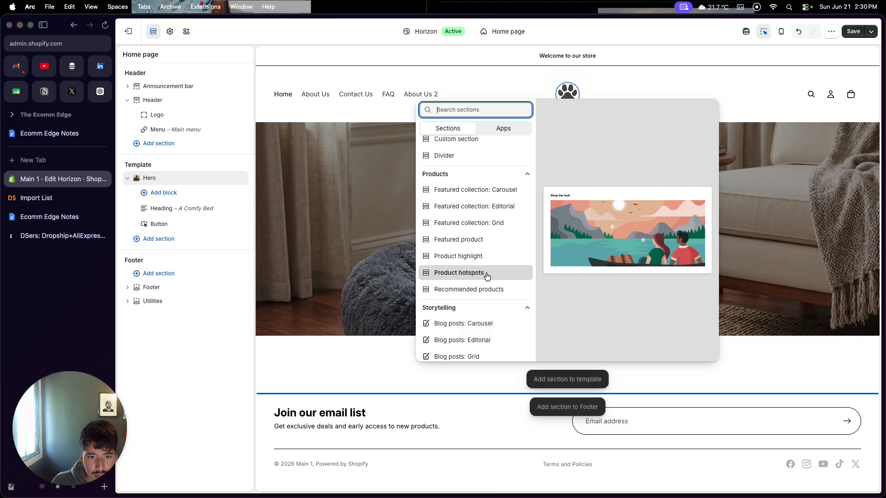
click(366, 366)
click(384, 359)
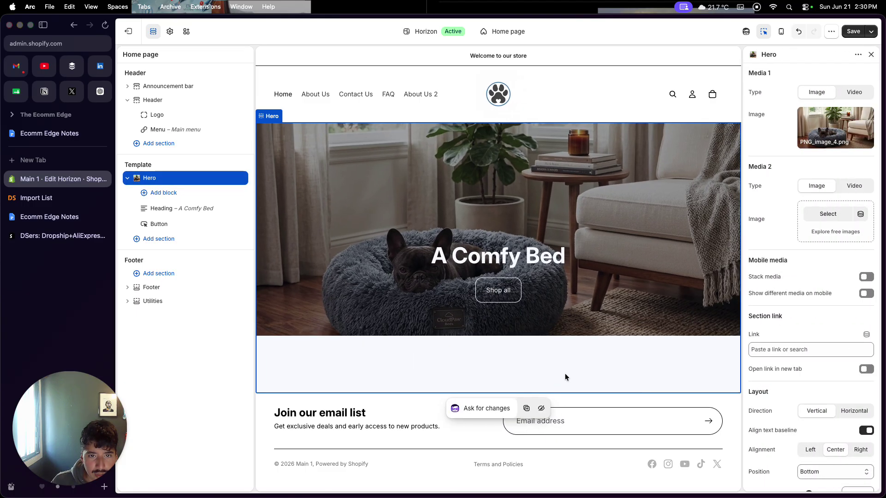
Step: Remove the Footer section containing the email list signup from the home page
click(594, 412)
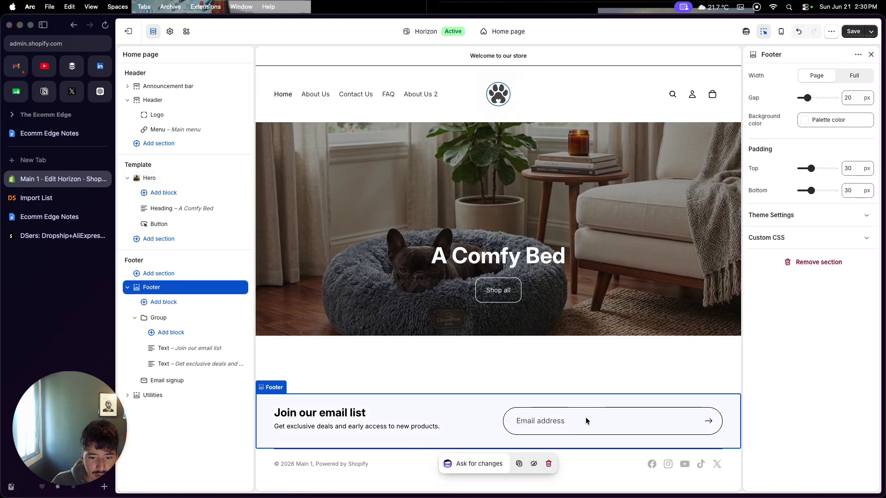
click(549, 464)
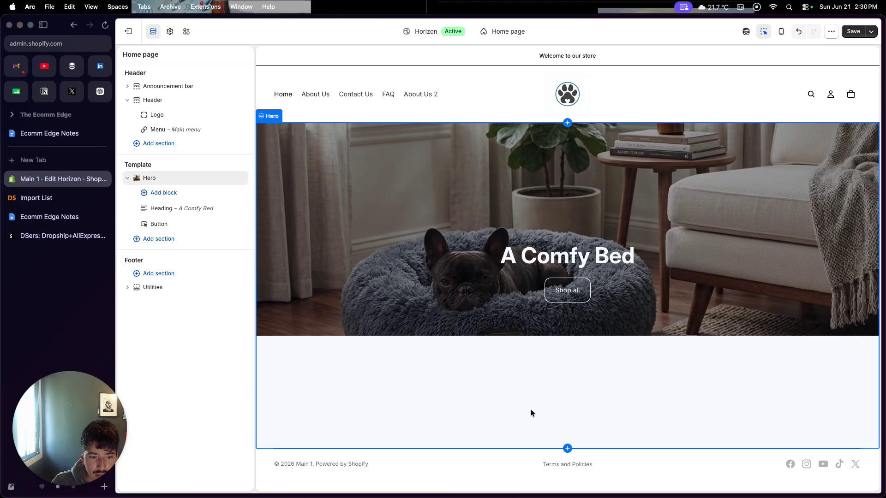
Step: Set the gap between the Hero section's heading and button to 11 px
click(531, 408)
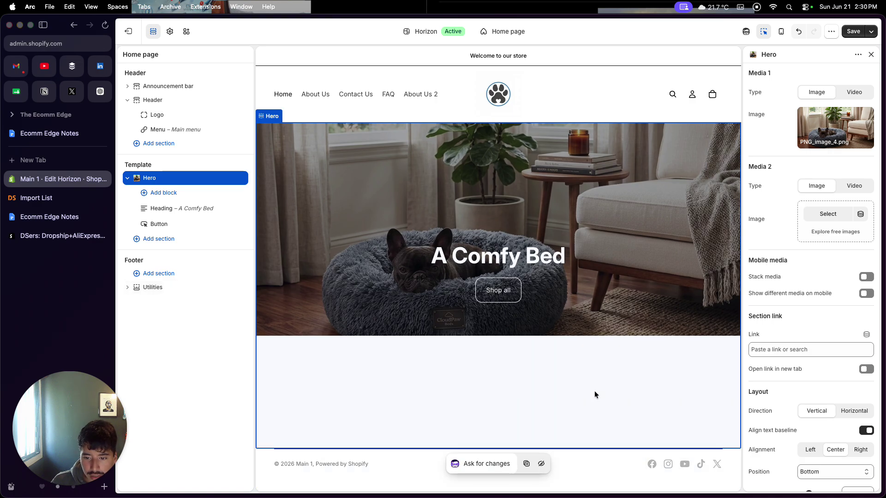
scroll(755, 295, down, 5)
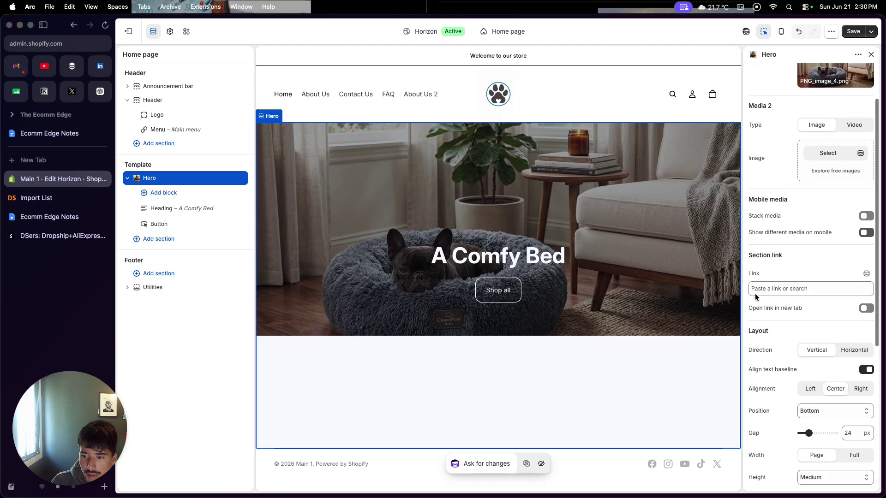
drag(808, 300, 802, 300)
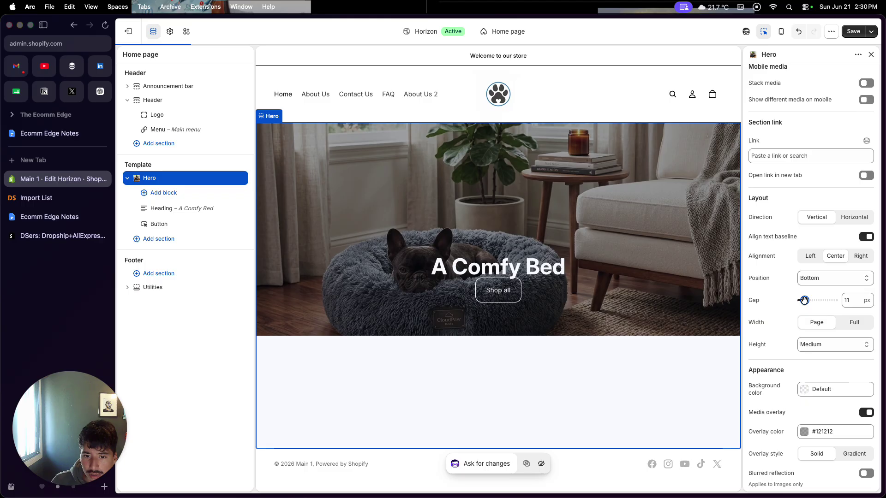
Step: Set the Hero section's bottom padding to 15 px and try reducing its top padding slightly
scroll(802, 337, down, 5)
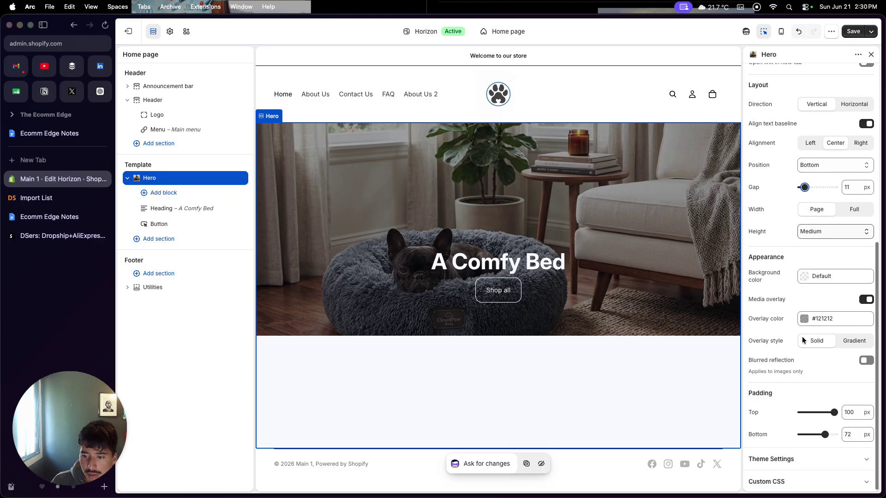
drag(823, 430, 805, 430)
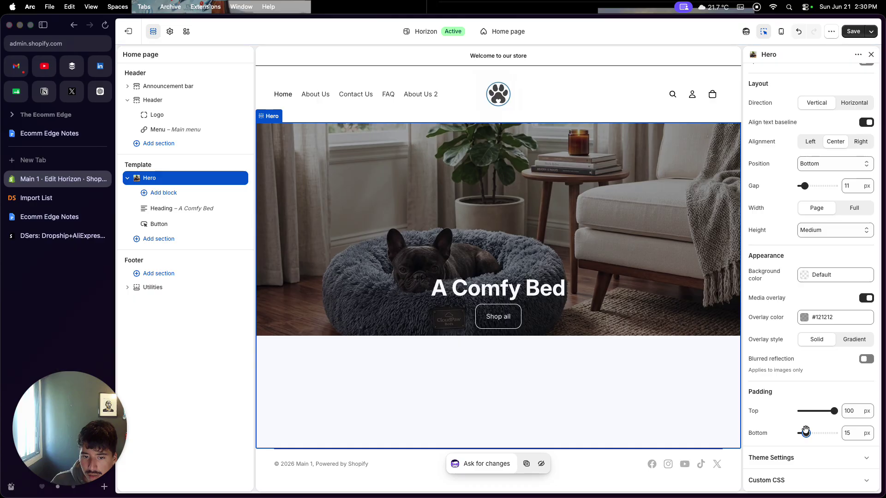
drag(833, 412, 829, 411)
scroll(805, 379, up, 5)
scroll(805, 377, up, 5)
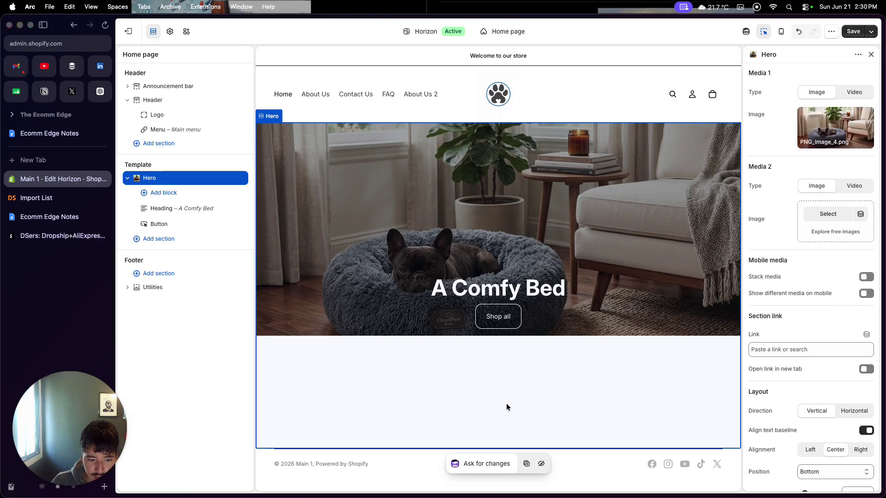
Step: Exit the theme editor to return to the store's themes page
click(131, 34)
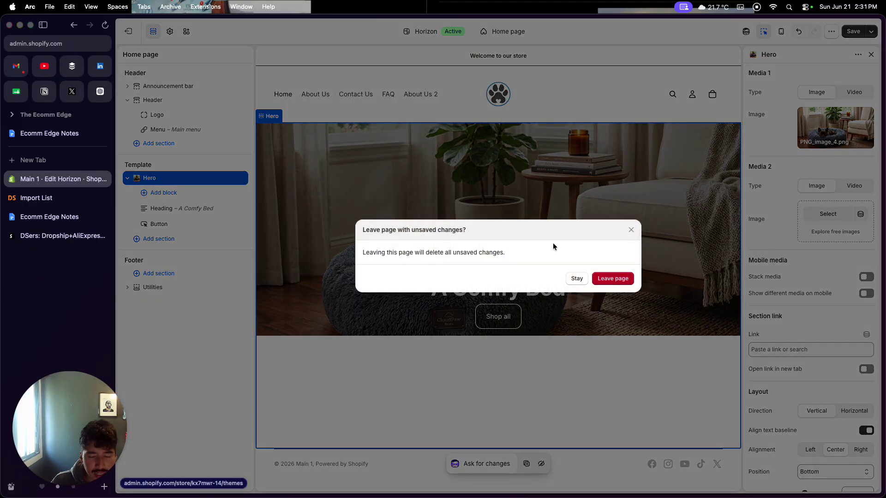
Step: Leave the Horizon theme editor without saving the changes and open the Shopify Theme Store
click(609, 279)
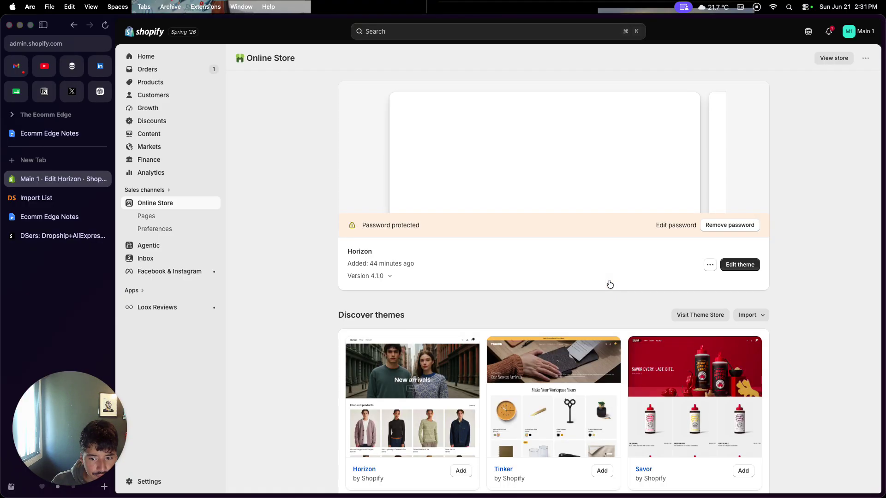
scroll(610, 284, down, 5)
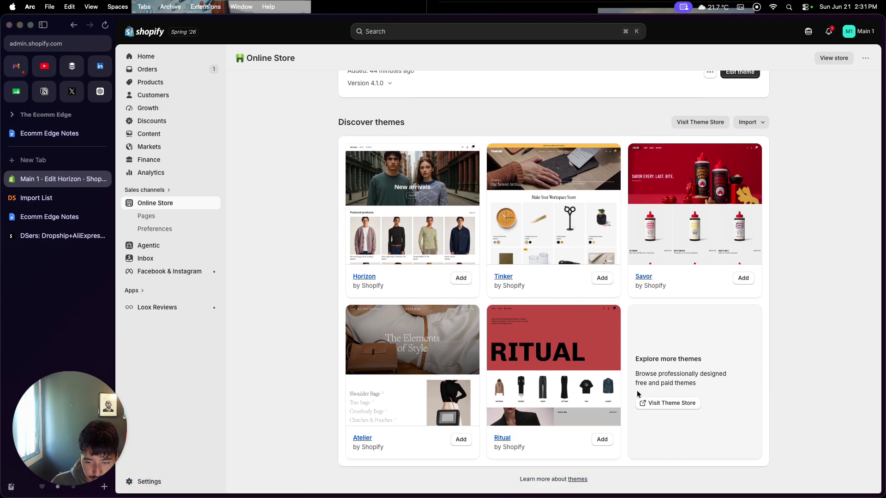
click(654, 409)
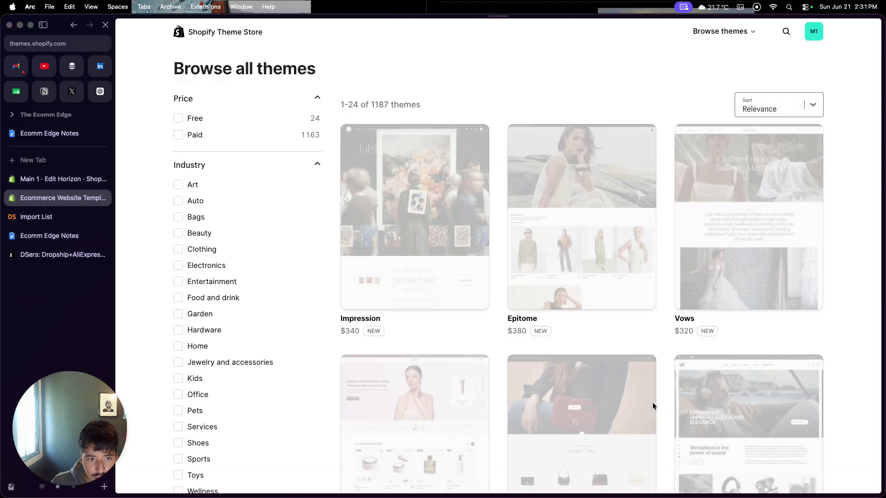
Step: Filter the theme catalogue to free themes and browse through the available designs
click(178, 122)
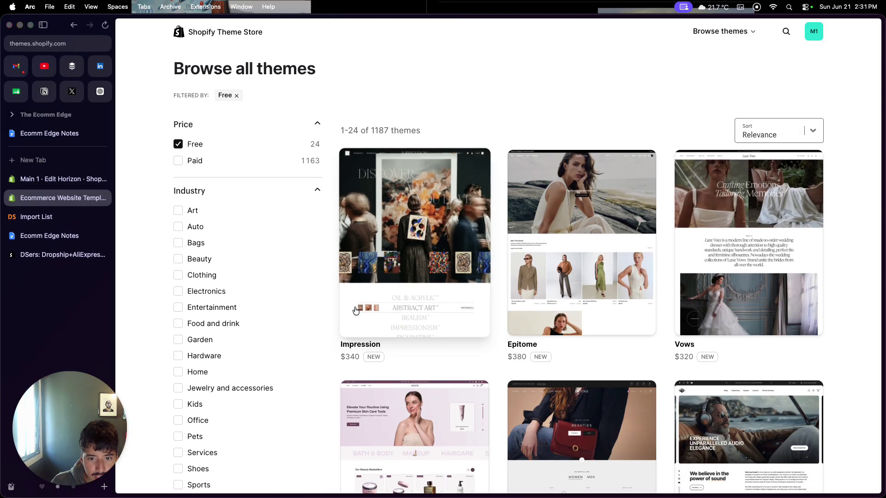
scroll(415, 398, down, 3)
scroll(415, 398, down, 7)
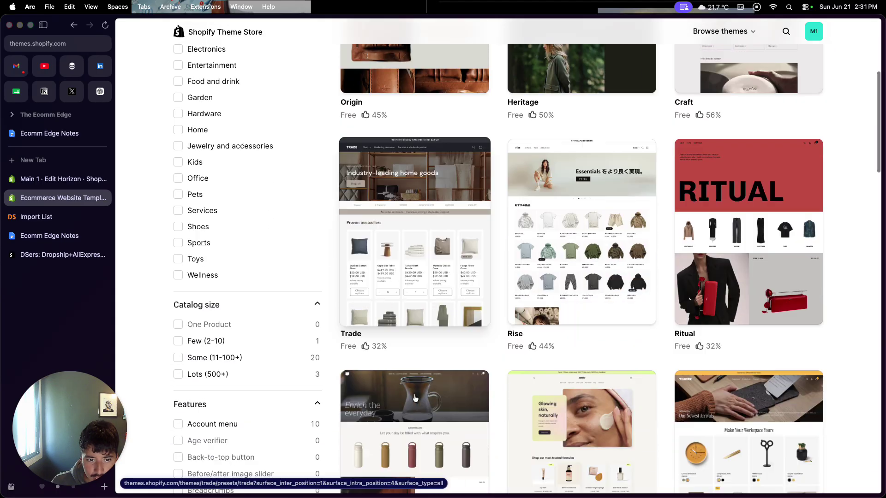
scroll(415, 398, down, 4)
scroll(415, 397, down, 12)
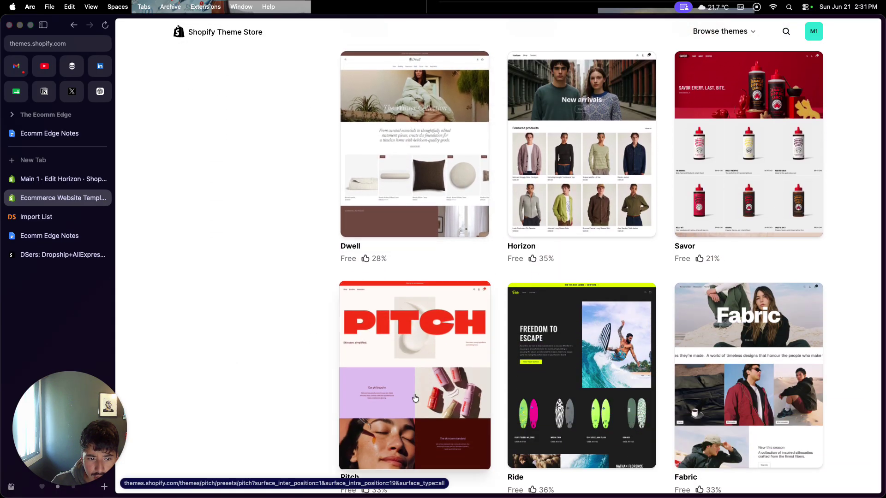
Step: Open the free Dwell theme's page and add the theme to the store
click(447, 158)
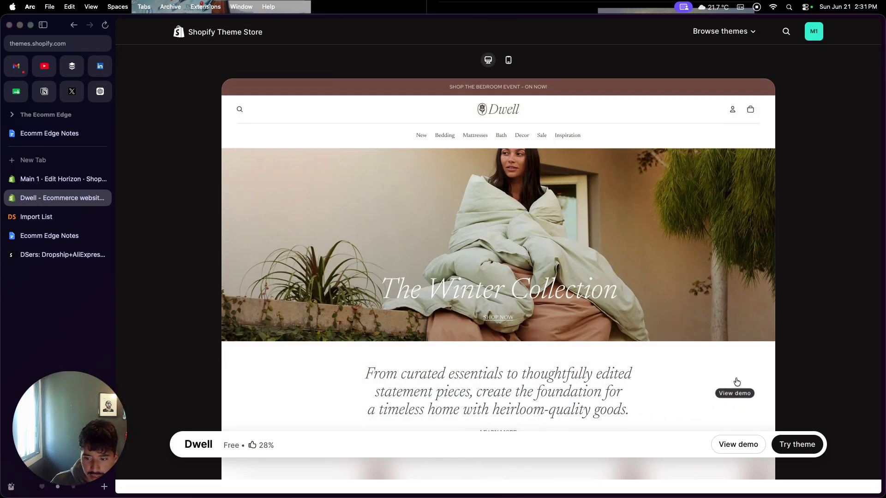
scroll(737, 382, down, 1)
click(805, 419)
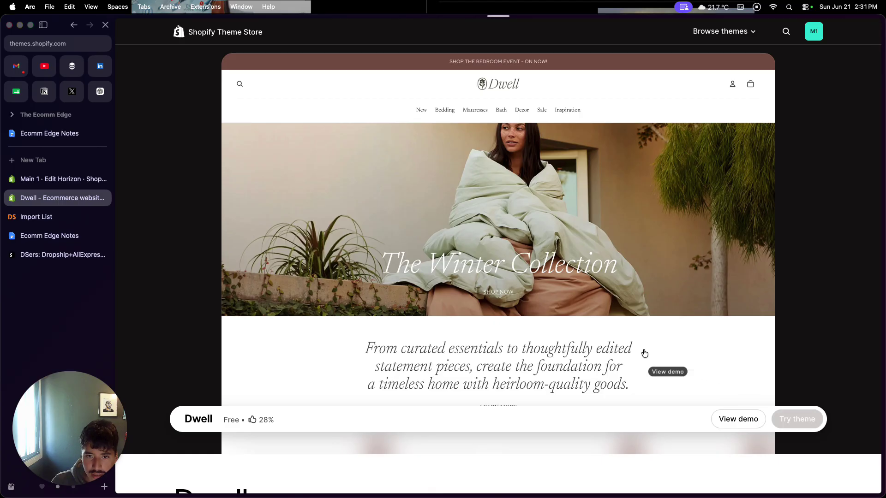
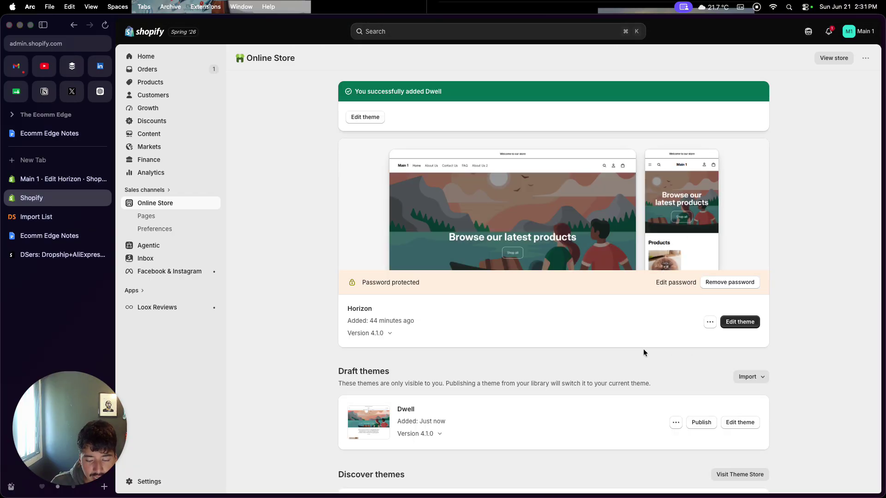
Step: Open the Dwell draft theme for editing and set the hero section's Media 1 image to PNG_image_4
scroll(643, 352, down, 3)
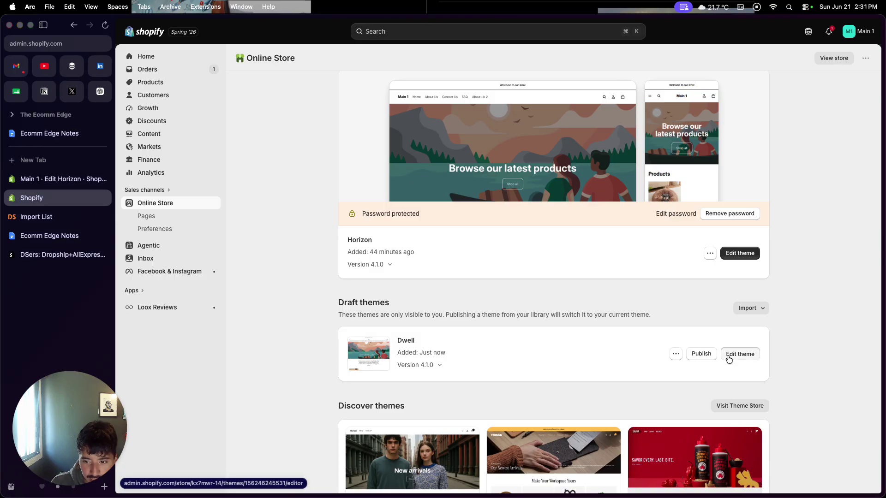
click(728, 355)
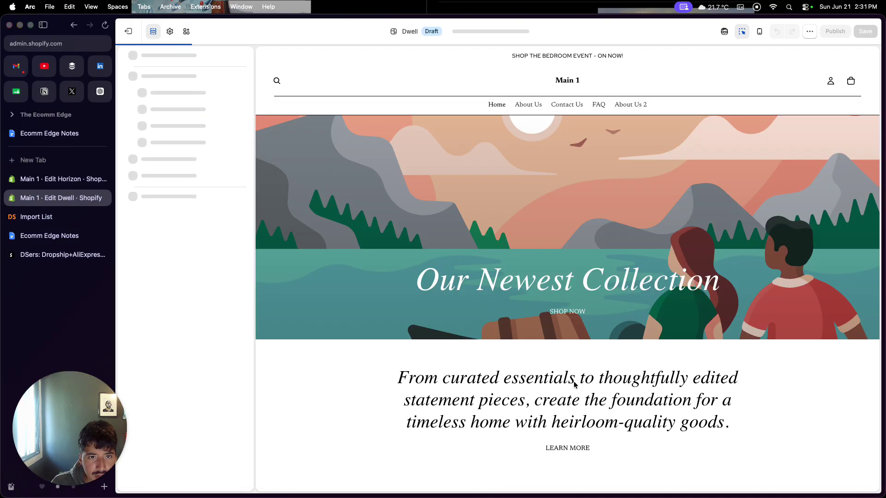
click(582, 188)
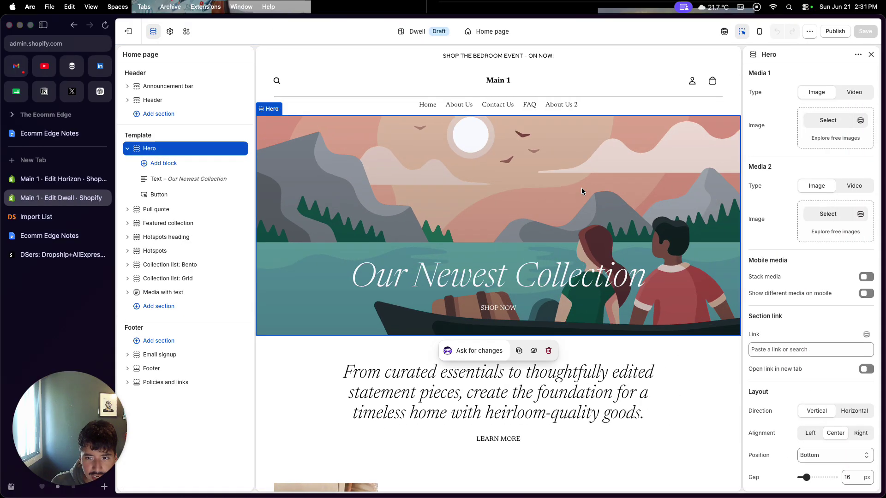
click(827, 120)
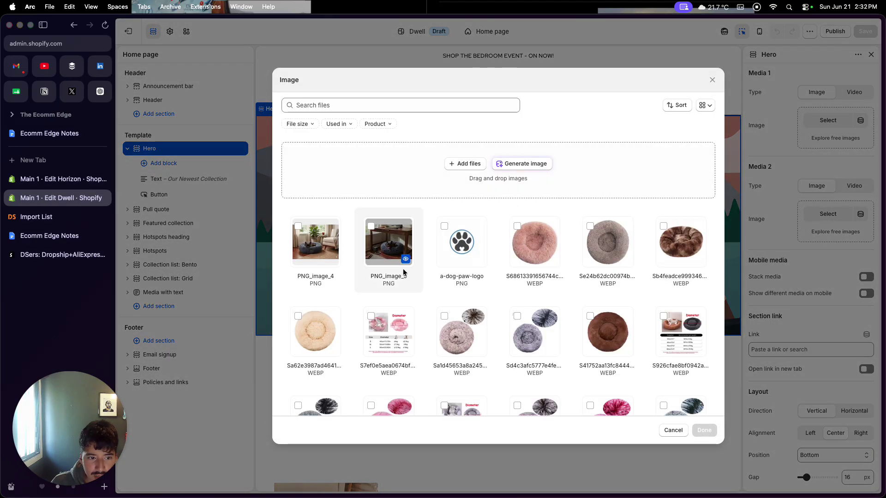
click(327, 258)
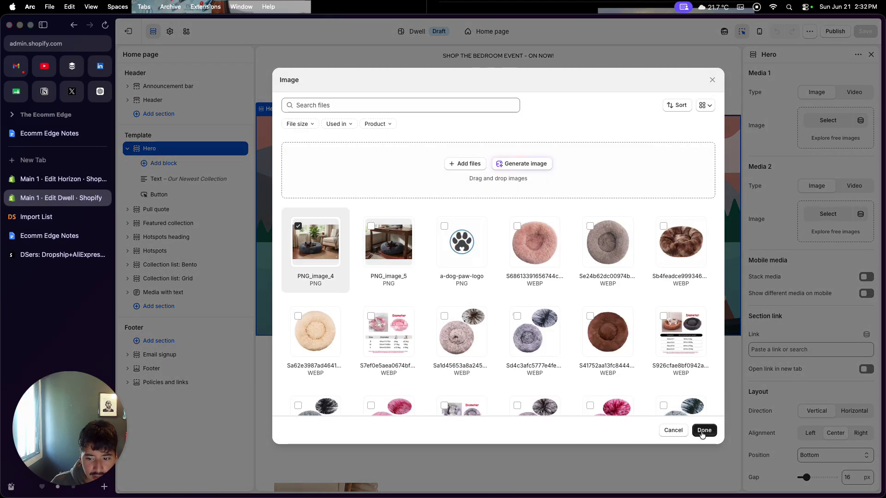
click(702, 433)
Step: Set the theme's default logo to the a-dog-paw-logo image
click(498, 82)
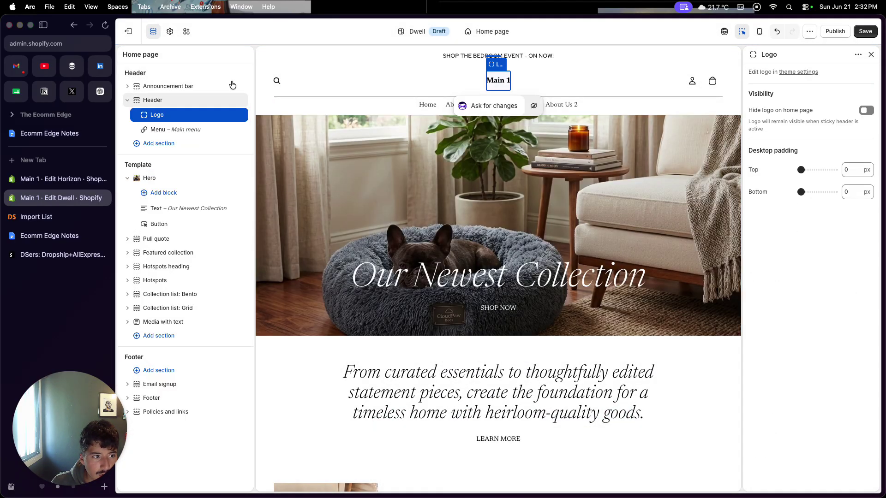
click(170, 32)
click(162, 75)
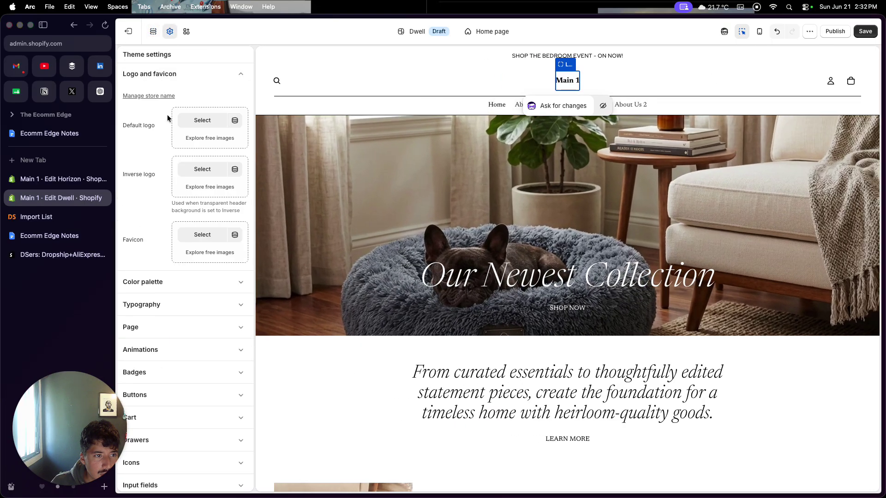
click(200, 121)
click(461, 244)
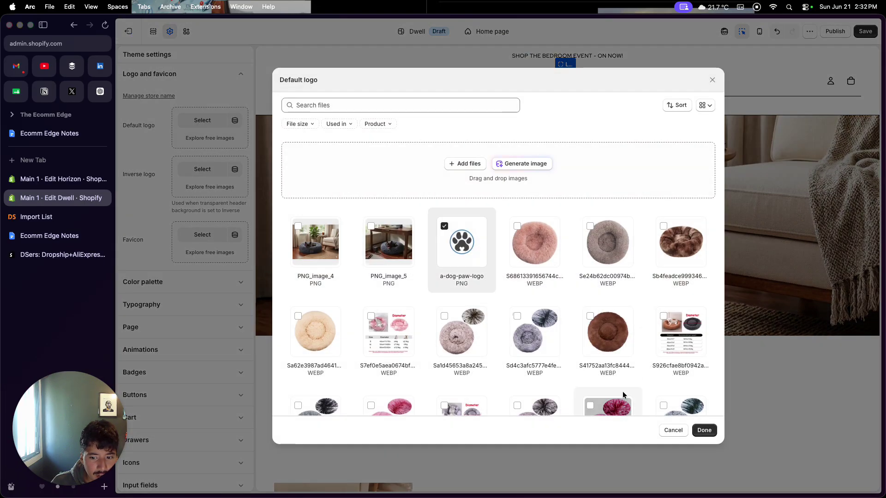
click(702, 430)
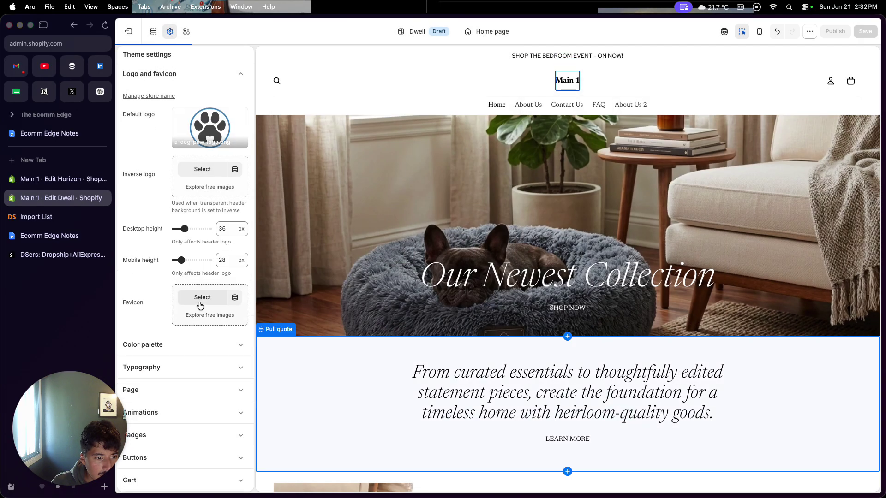
Step: Use the a-dog-paw-logo image as the theme's favicon
click(200, 306)
click(455, 261)
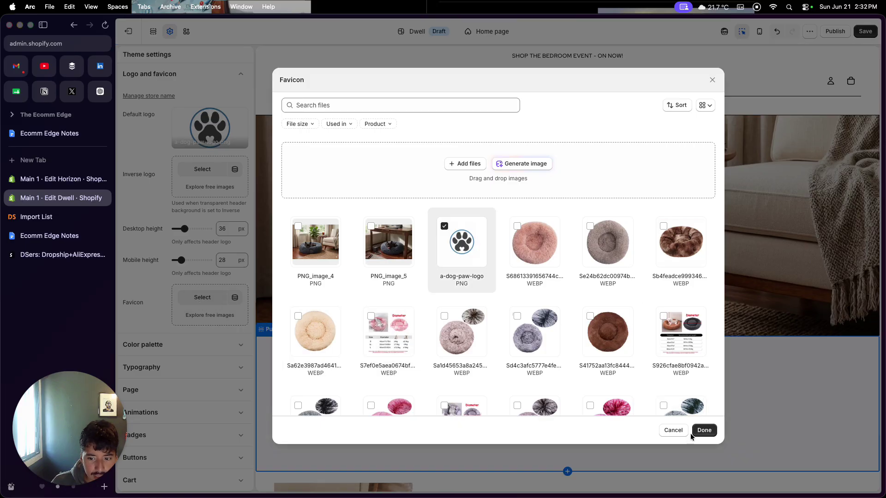
click(702, 431)
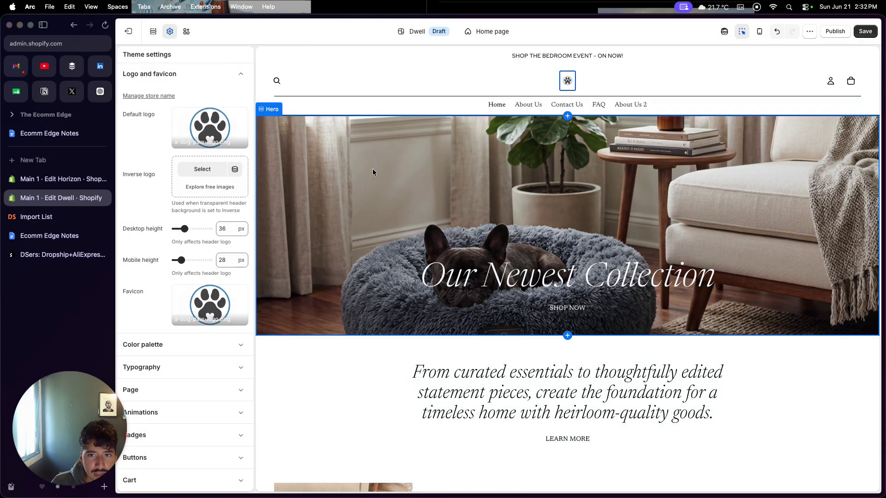
Step: Replace the hero section's heading text with "Your Dog's Next Bed"
scroll(373, 231, down, 3)
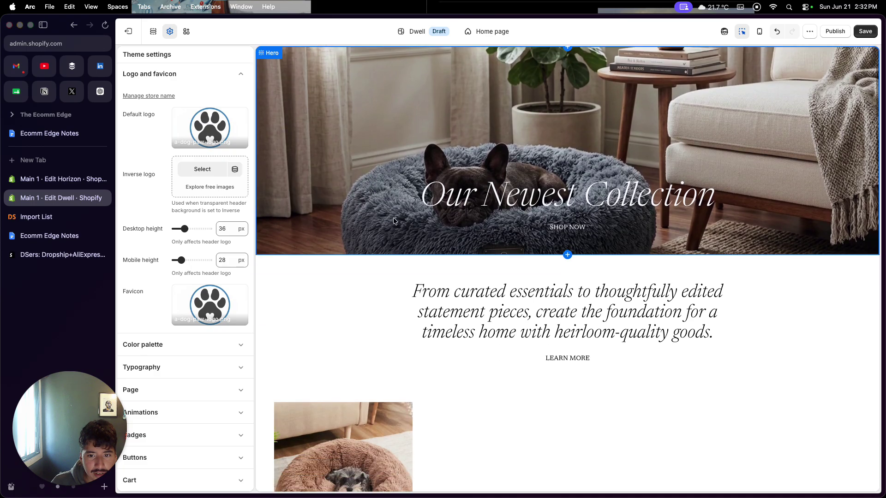
click(494, 203)
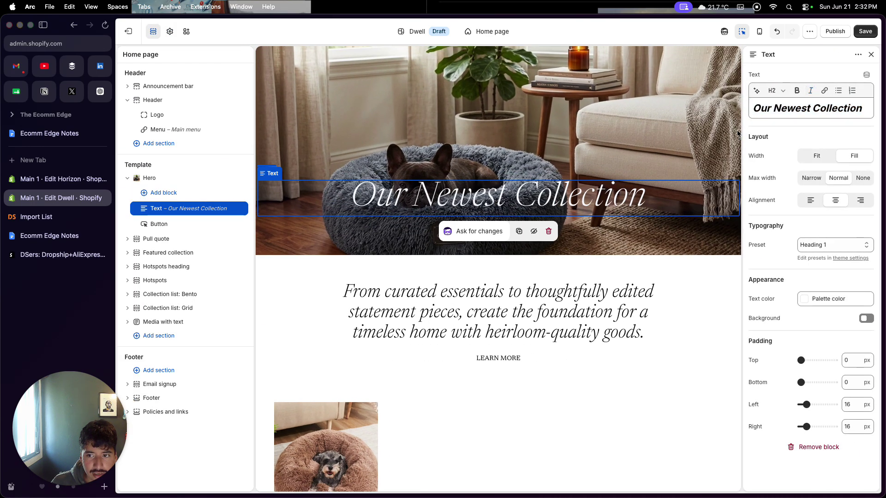
triple_click(777, 109)
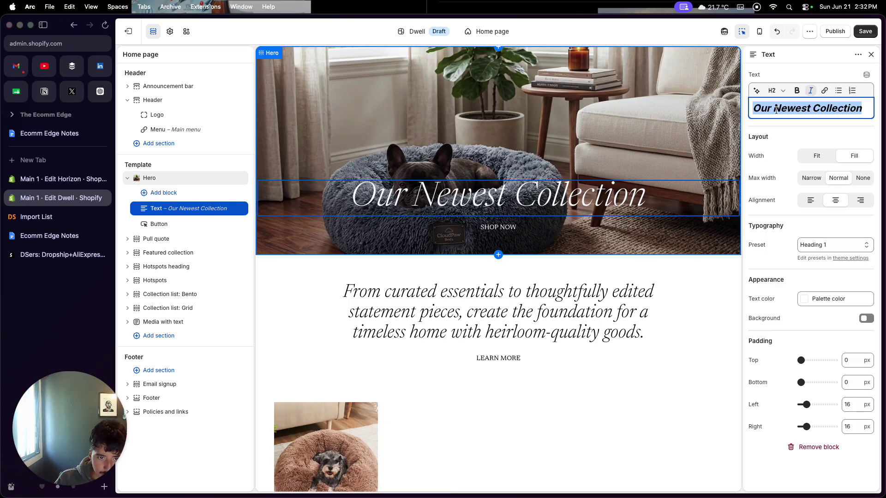
text(Sho)
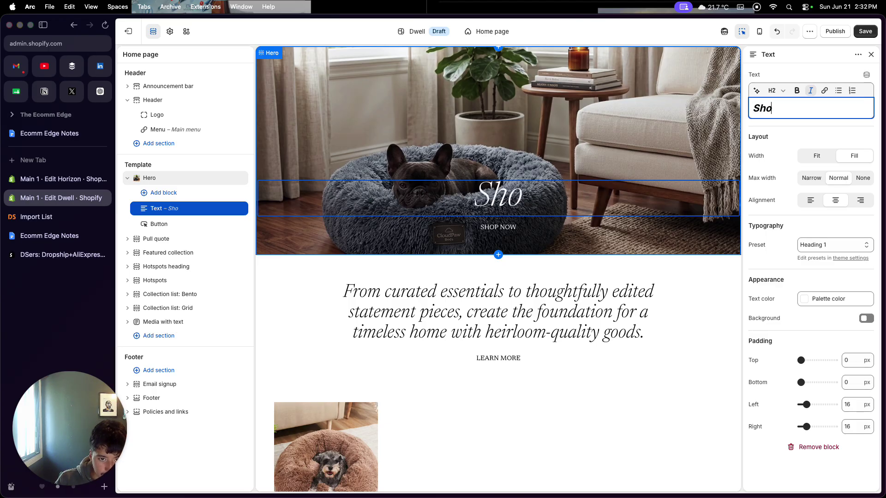
text(p Your)
key(BackSpace)
key(BackSpace)
key(BackSpace)
key(BackSpace)
key(BackSpace)
key(BackSpace)
key(BackSpace)
key(BackSpace)
key(BackSpace)
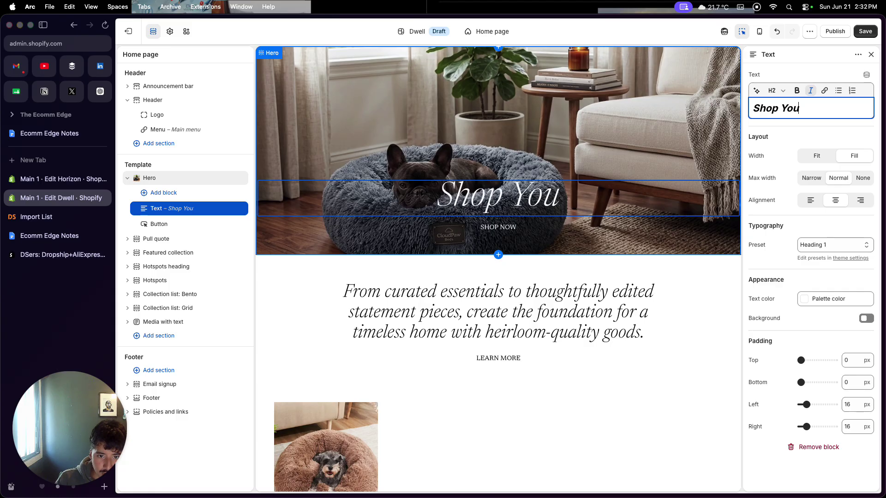
text(Your Dog)
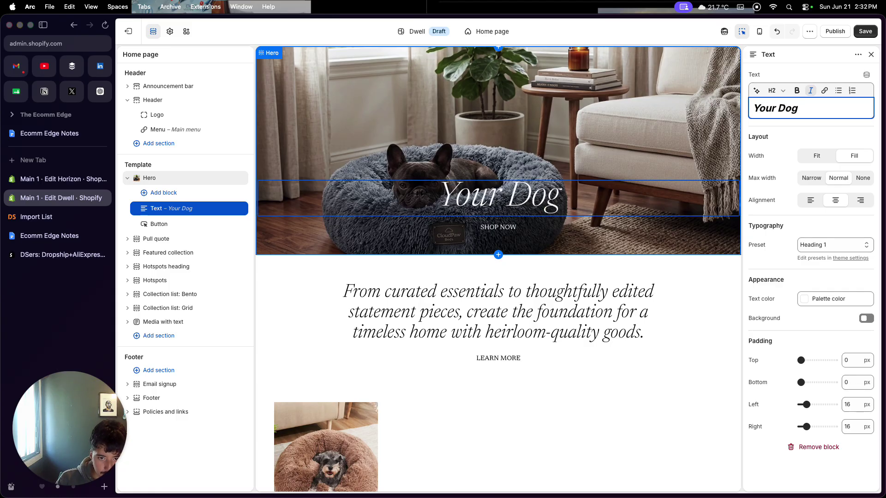
text( Next Bed)
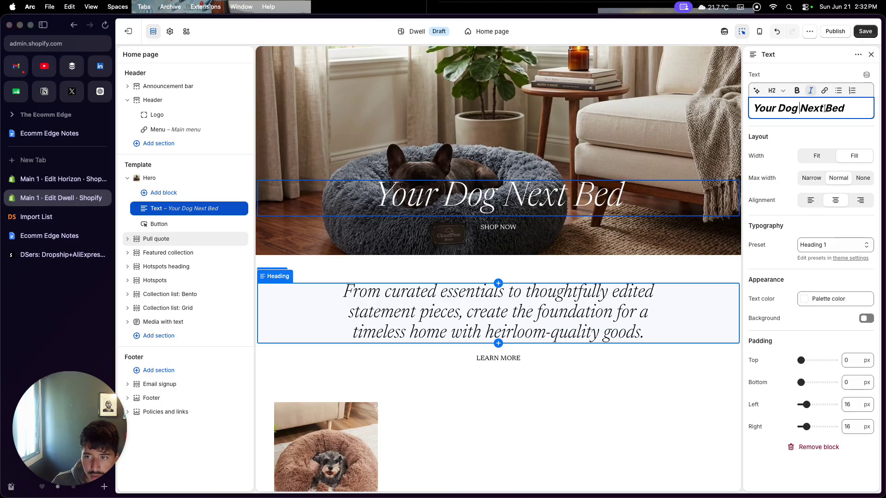
text('s)
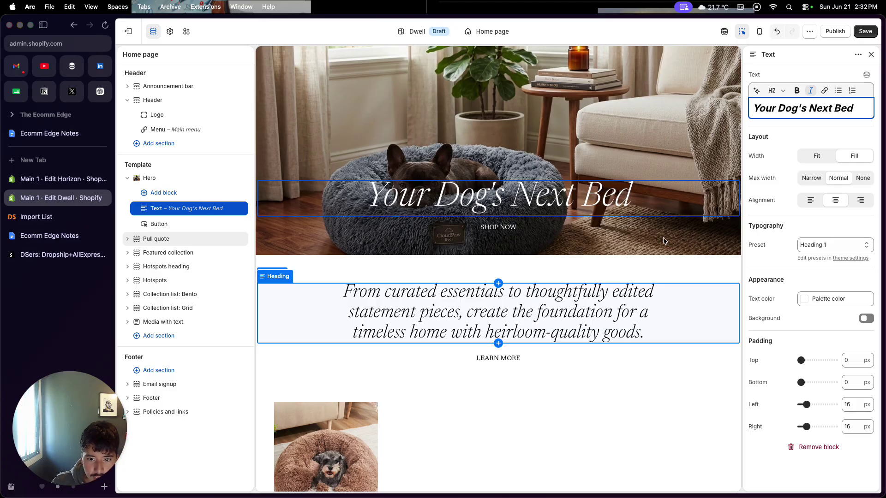
Step: Insert a new Pull quote section between the hero and the existing pull quote on the home page
click(469, 326)
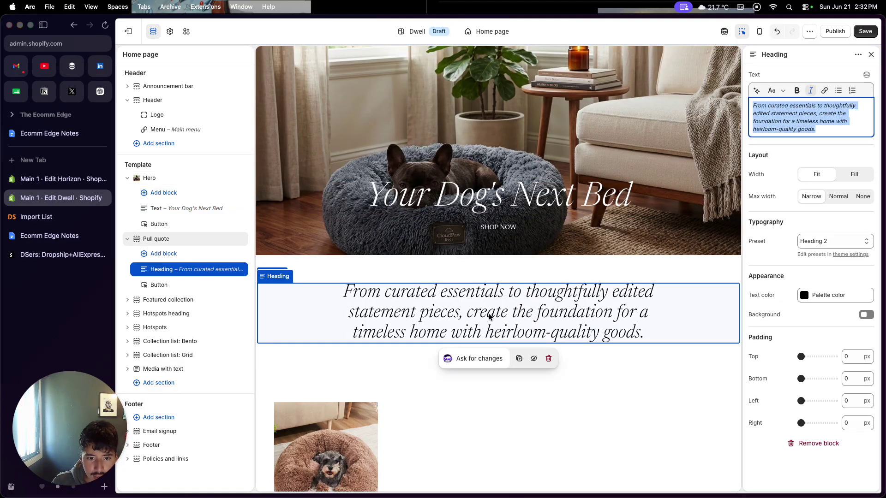
scroll(491, 316, down, 2)
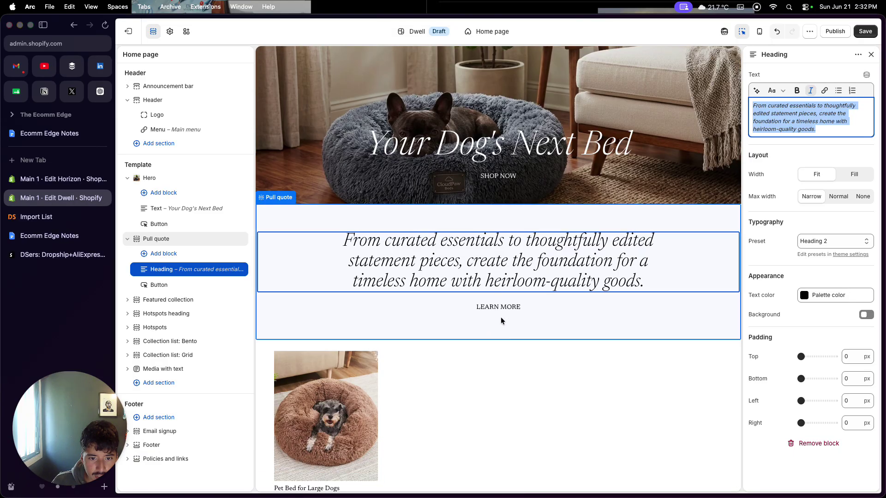
click(499, 204)
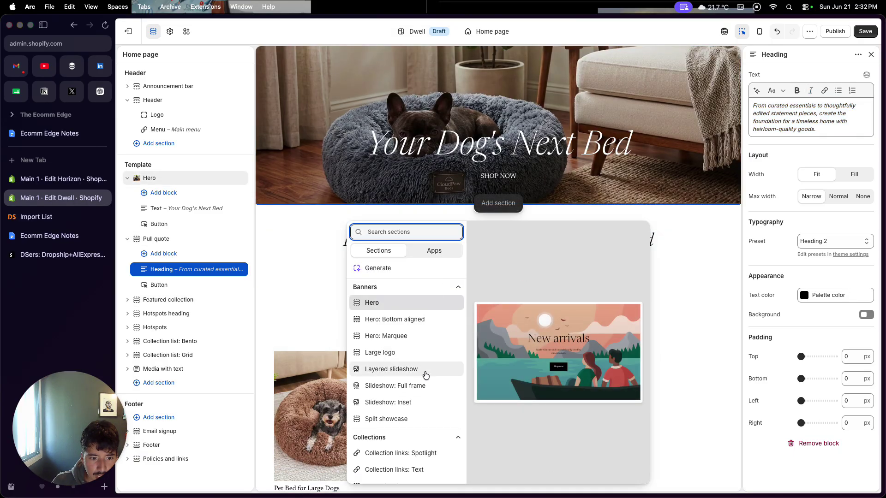
scroll(425, 375, down, 5)
scroll(425, 375, down, 2)
scroll(425, 375, up, 8)
scroll(426, 375, down, 11)
scroll(425, 375, down, 6)
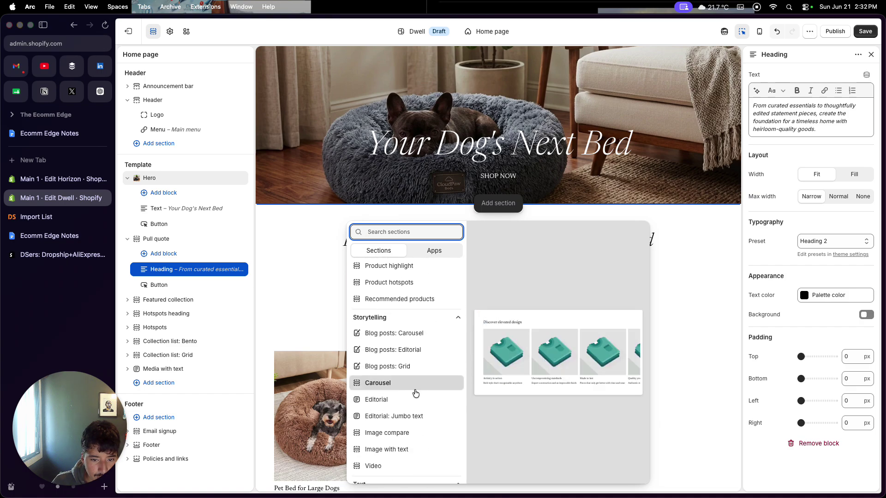
scroll(413, 416, down, 1)
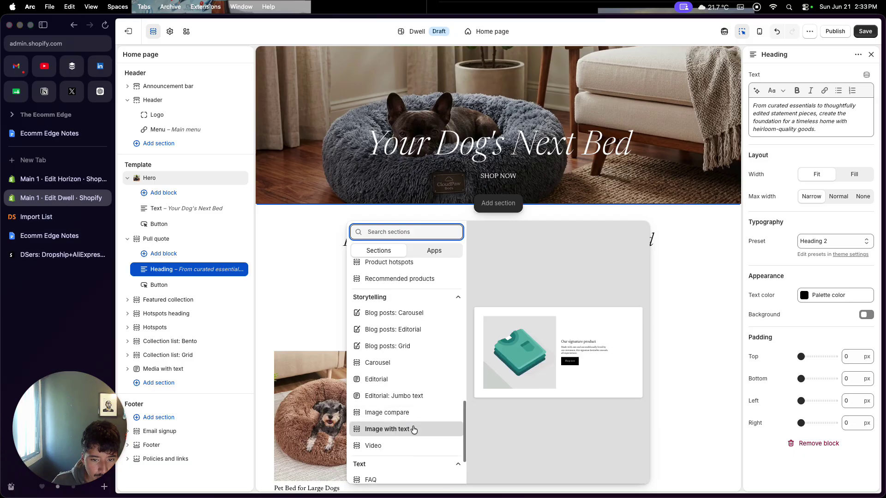
scroll(413, 427, up, 12)
scroll(411, 425, down, 10)
scroll(410, 423, down, 6)
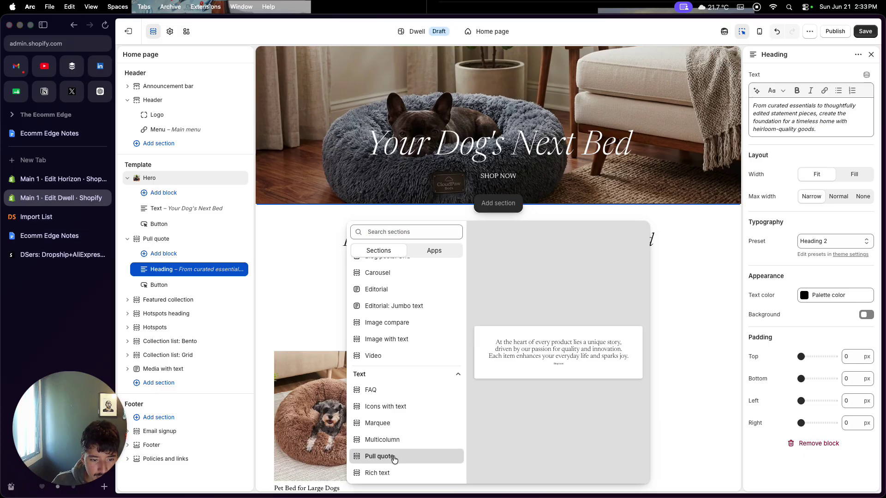
click(379, 456)
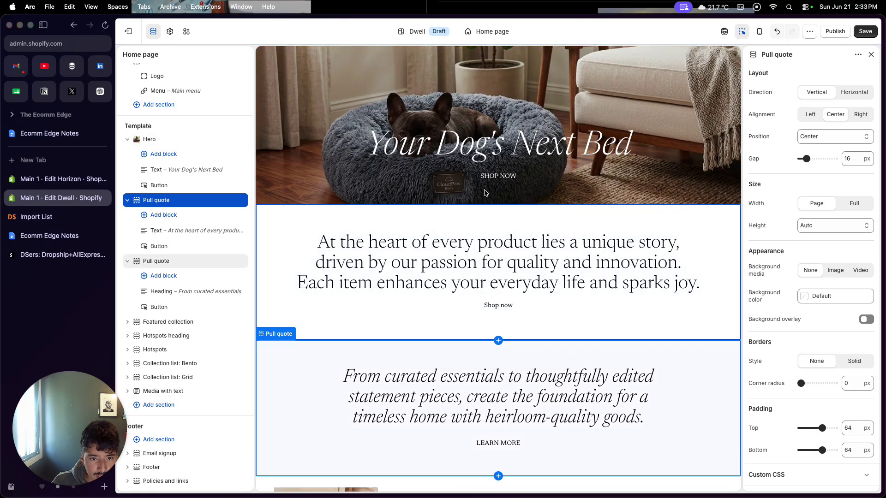
Step: Insert an Icons with text section between the hero and the first pull quote on the home page
click(498, 204)
scroll(442, 312, down, 10)
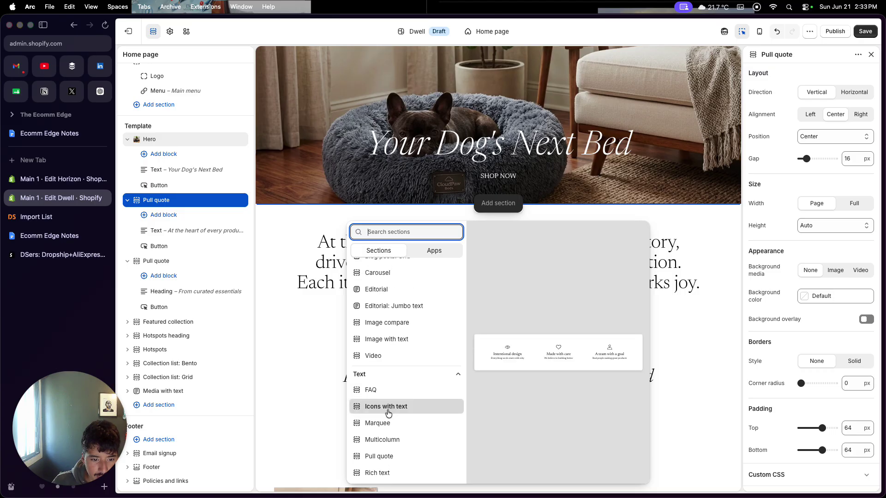
click(389, 407)
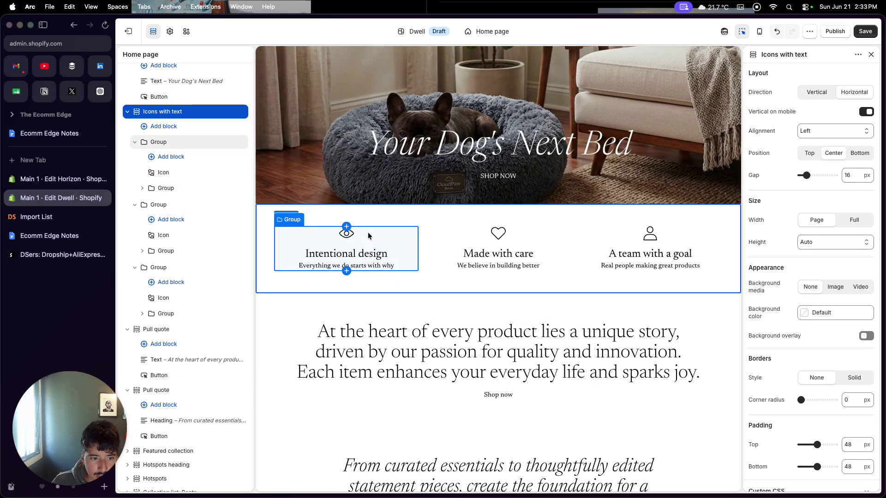
Step: Look through the available icon options for the eye and silhouette icons in the Icons with text section
click(350, 234)
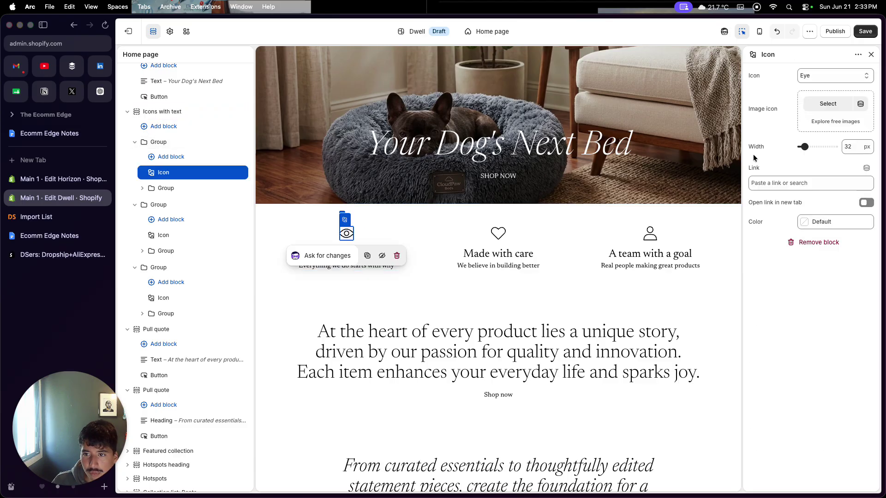
click(835, 76)
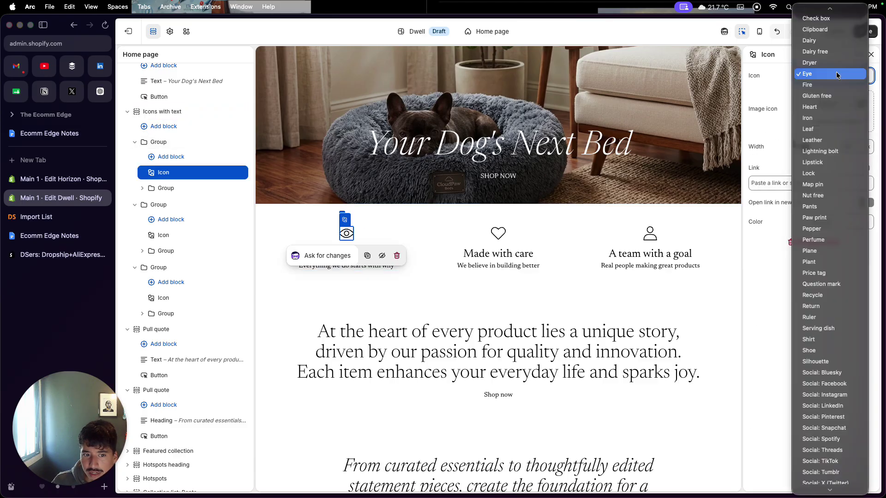
click(528, 233)
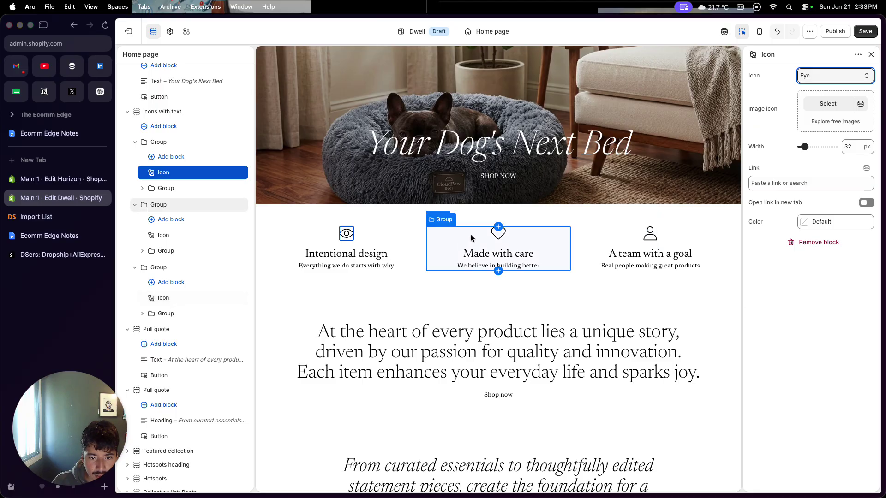
click(650, 234)
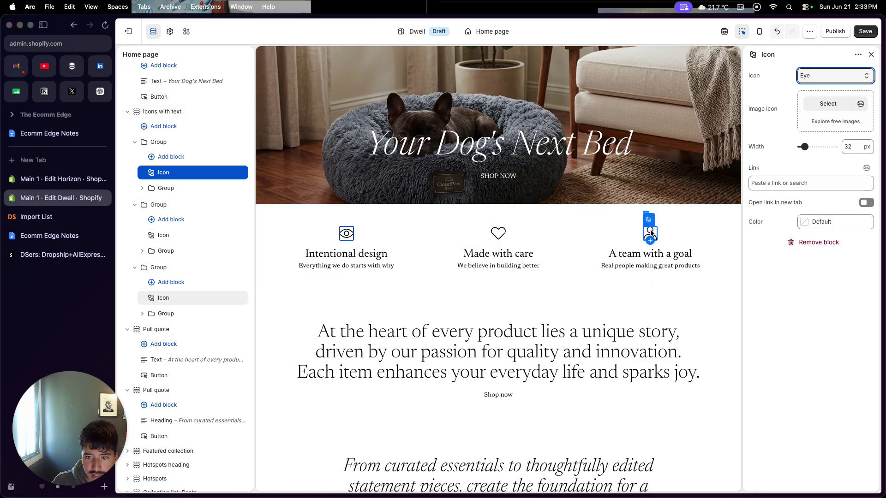
click(825, 77)
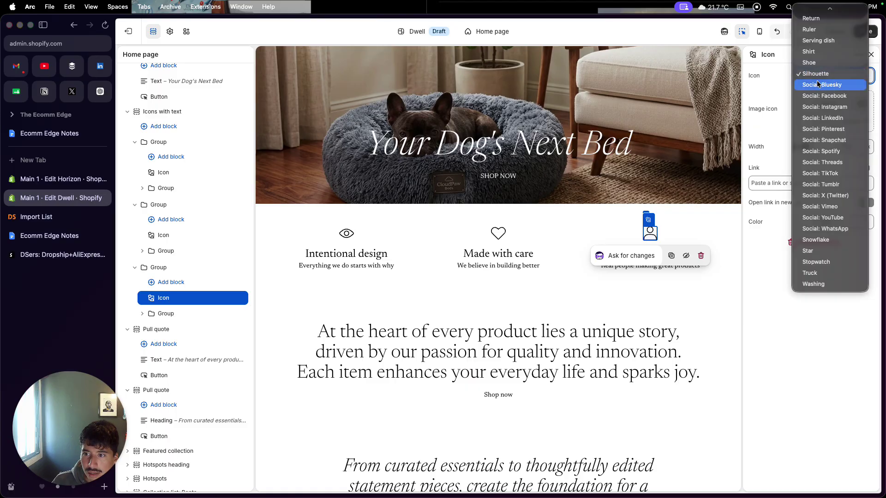
click(798, 317)
Step: Replace the first pull quote's text with the golden retriever review copied from the Content tab of the Ecomm Edge Notes document
click(527, 352)
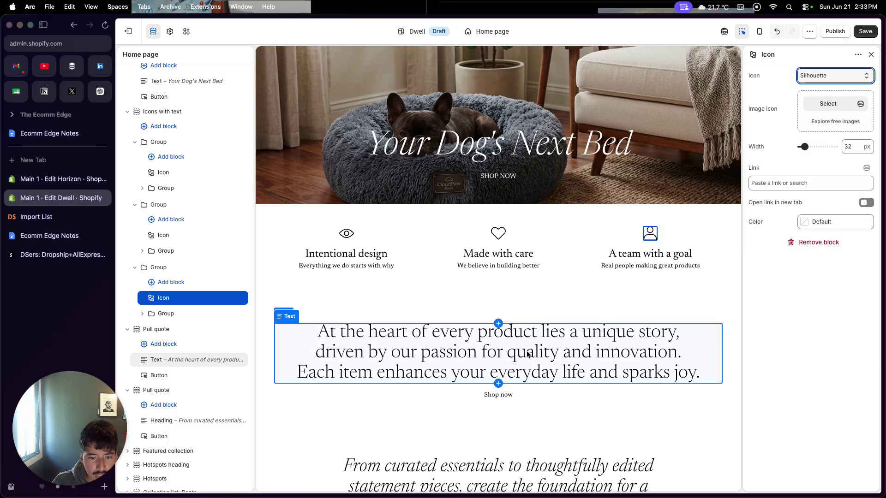
scroll(462, 358, down, 1)
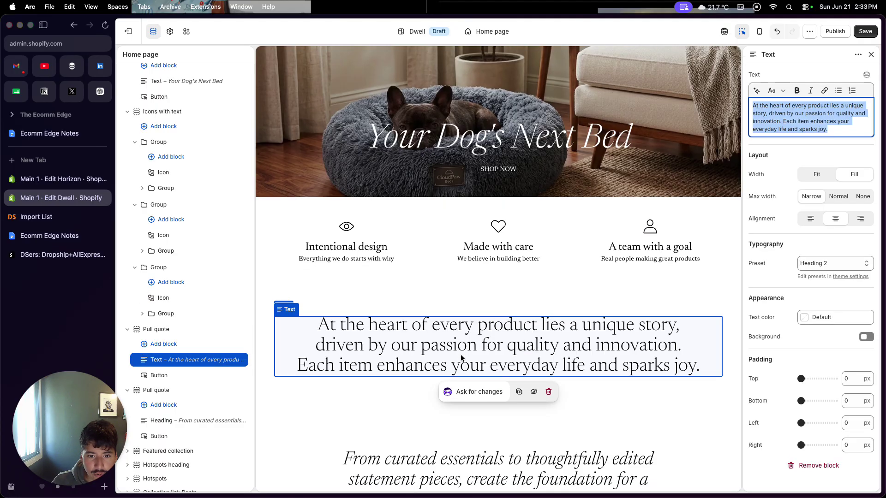
click(51, 236)
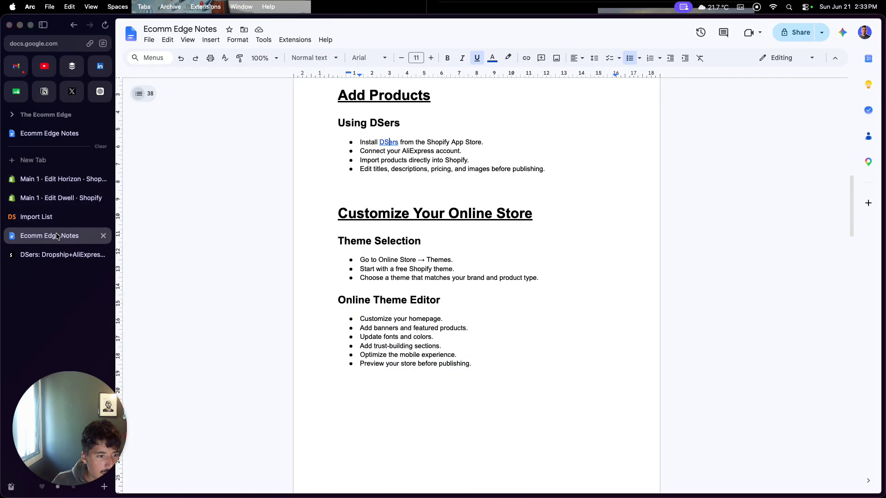
click(149, 98)
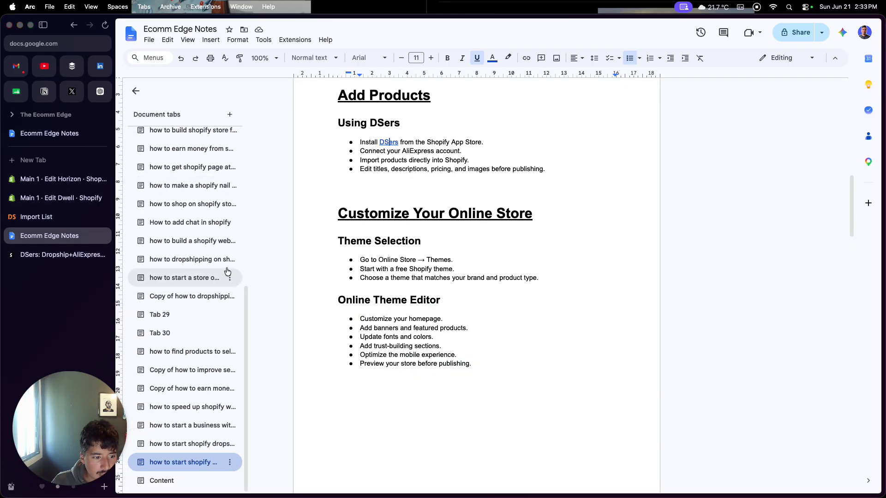
click(193, 481)
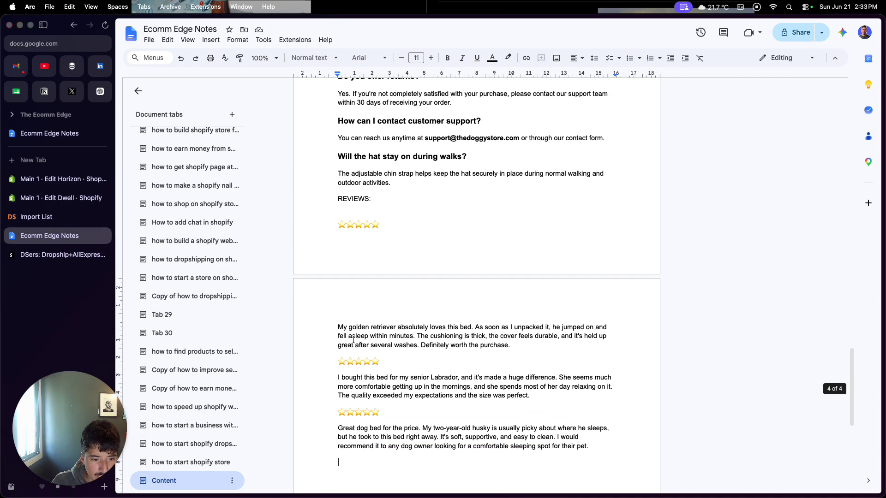
triple_click(358, 327)
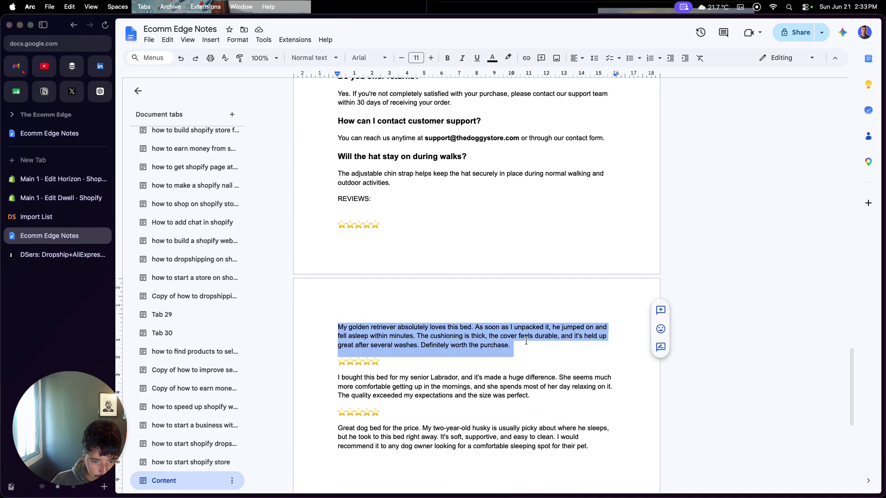
text(v)
key(super+z)
key(super+c)
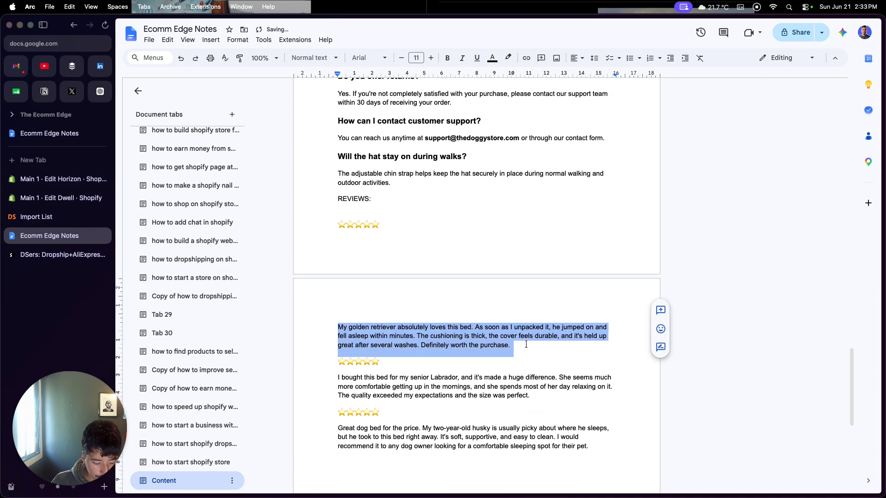
click(60, 198)
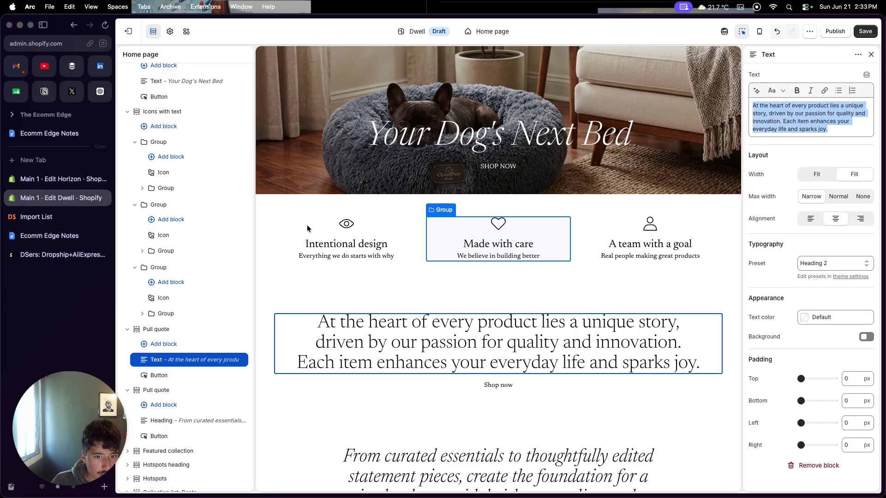
key(super+v)
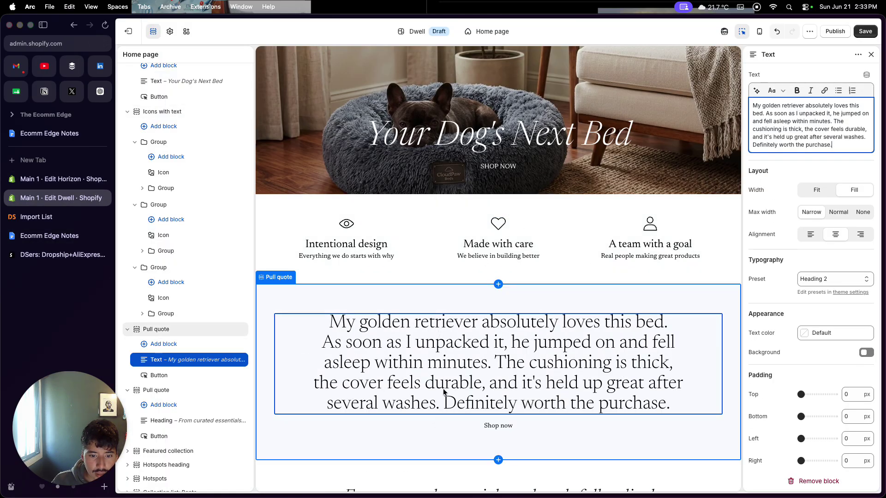
Step: Remove the Icons with text section and the second pull quote reading "From curated essentials" from the home page
click(418, 214)
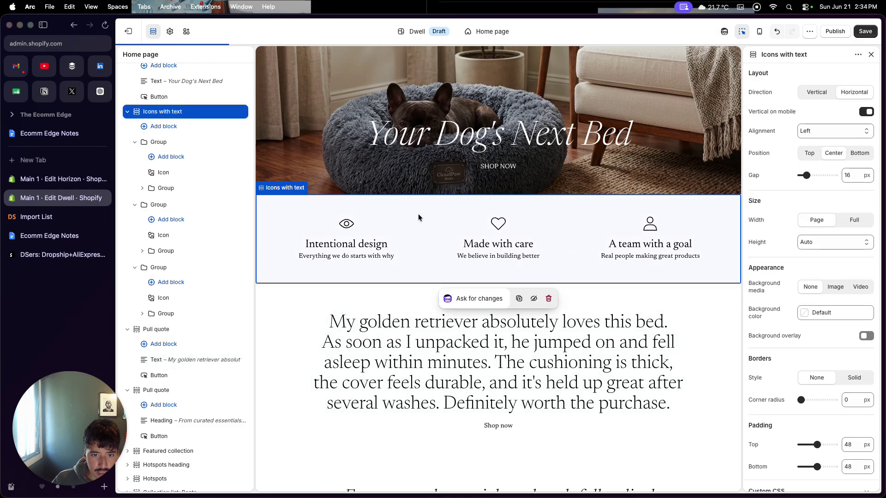
click(548, 299)
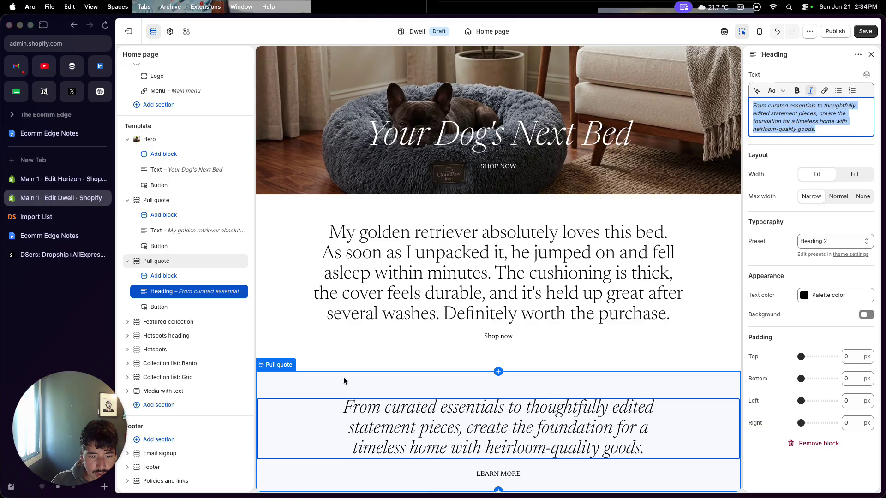
click(343, 377)
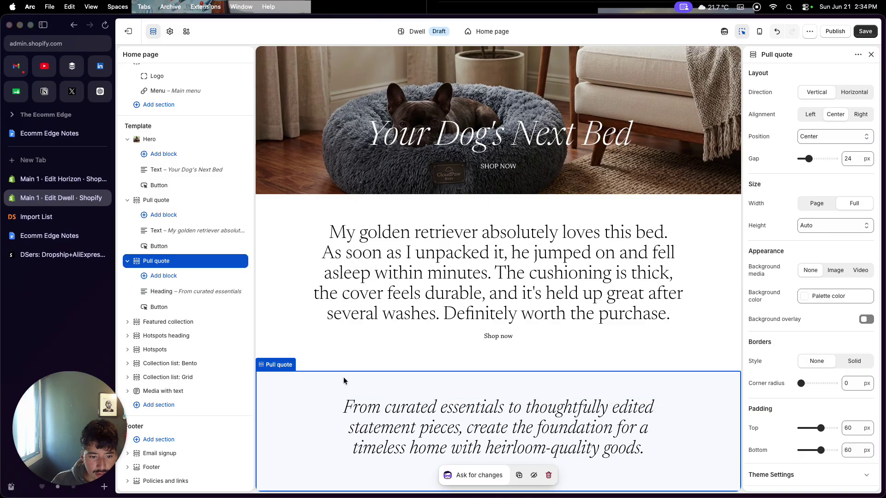
click(553, 477)
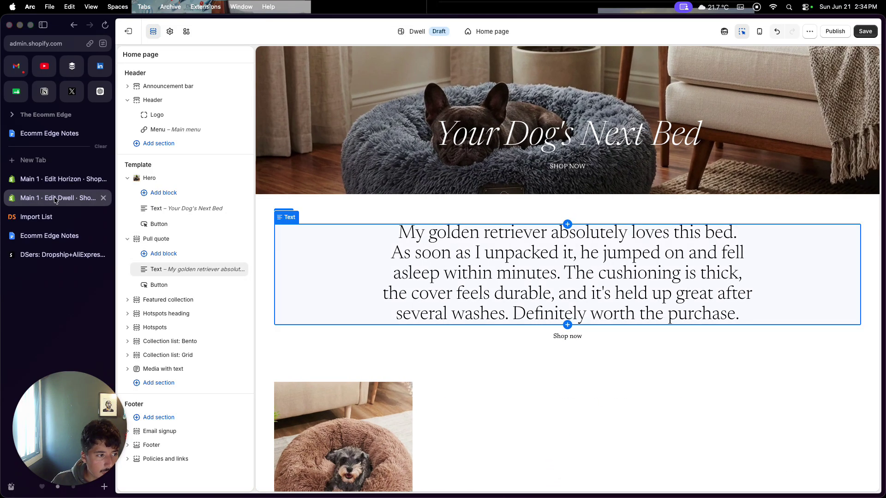
Step: Append the five-star emoji rating from the Ecomm Edge Notes document to the end of the pull quote's review text
click(54, 239)
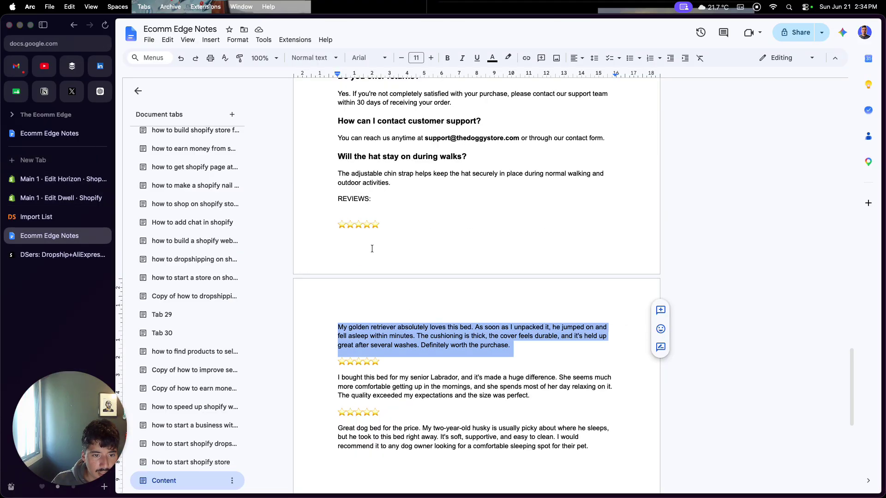
click(365, 227)
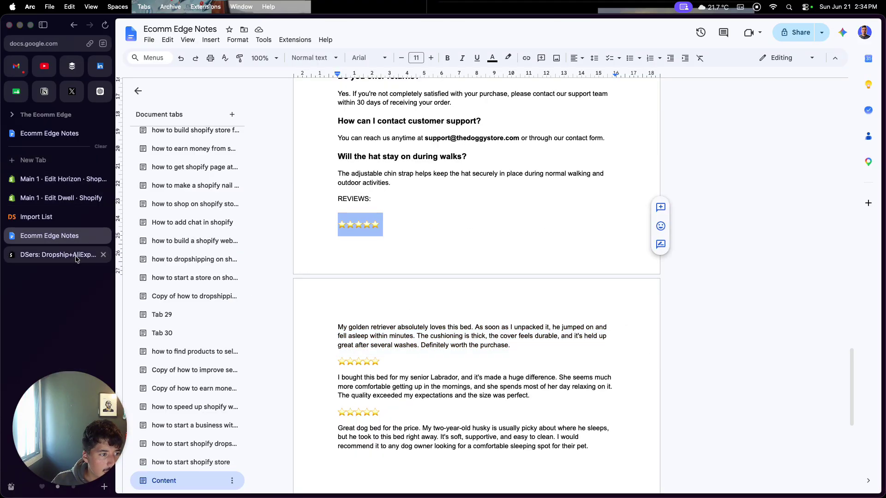
click(60, 179)
click(60, 198)
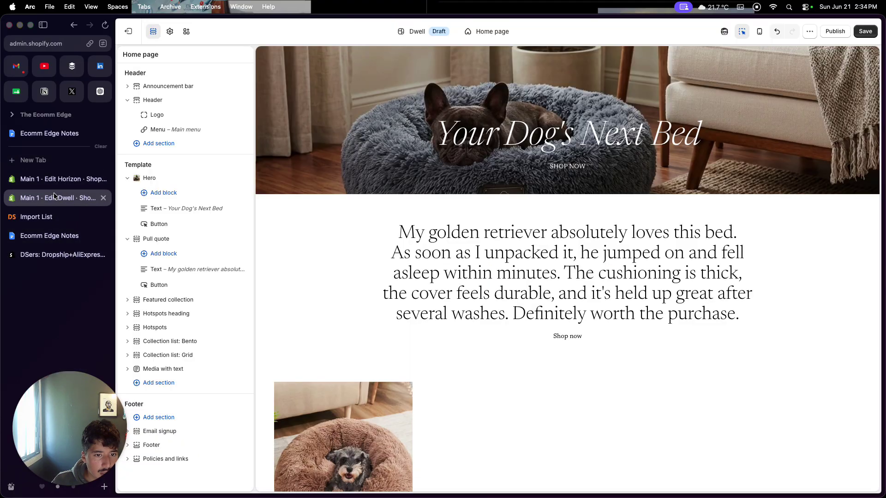
click(440, 240)
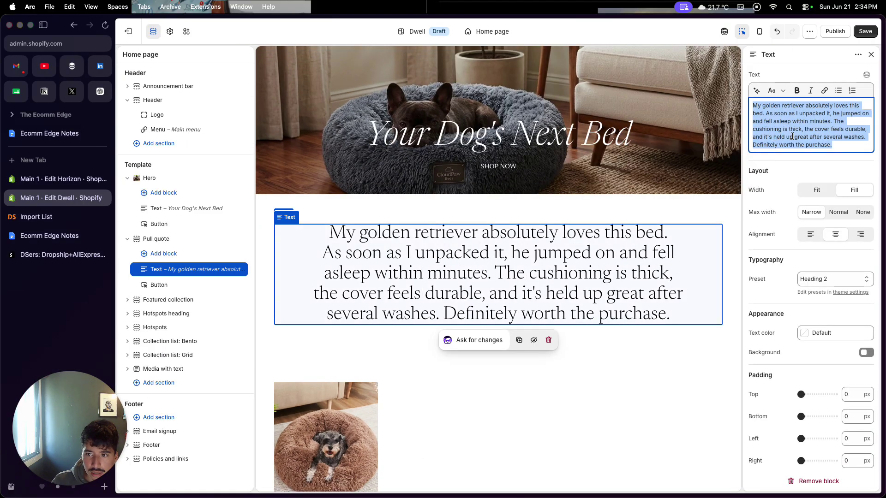
click(752, 105)
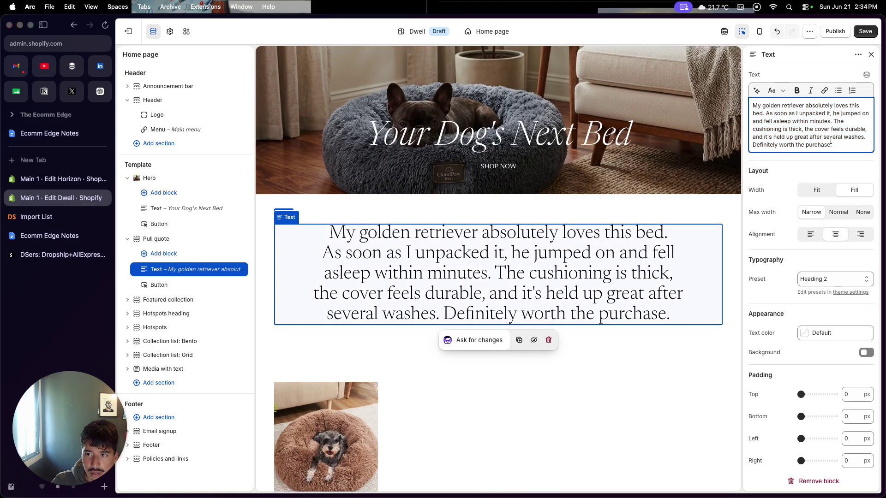
text(⭐⭐⭐⭐⭐)
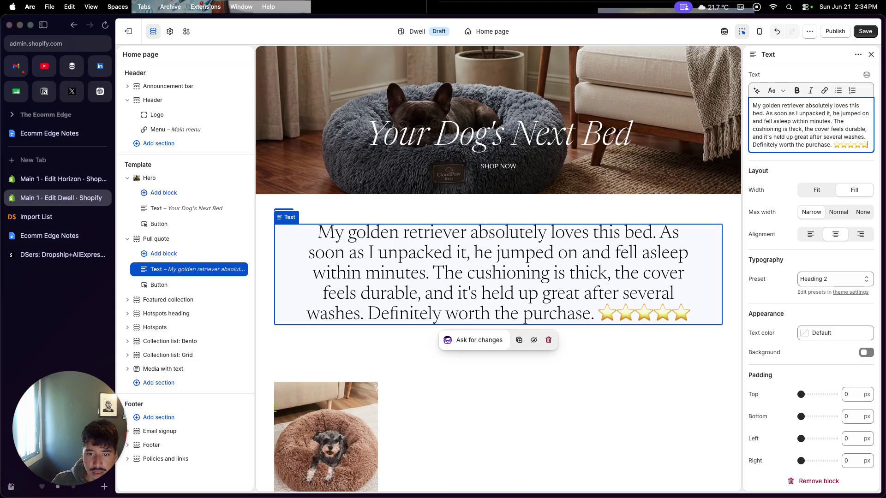
Step: Relabel the pull quote's button "Buy now" and link it to the Pet Bed for Large Dogs product
click(674, 373)
scroll(675, 372, down, 3)
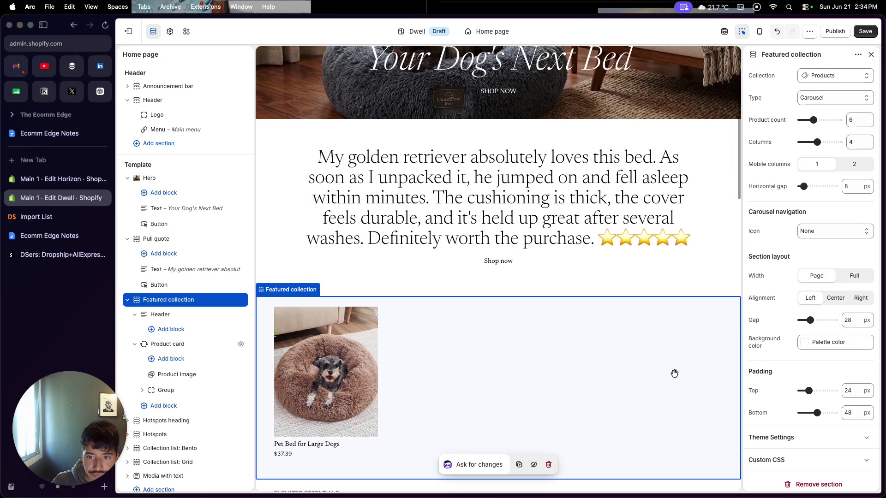
click(528, 243)
click(498, 244)
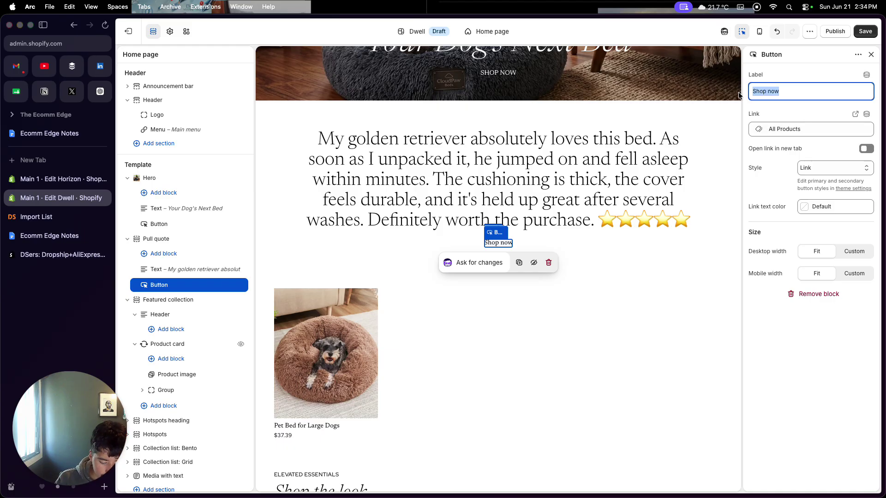
click(822, 129)
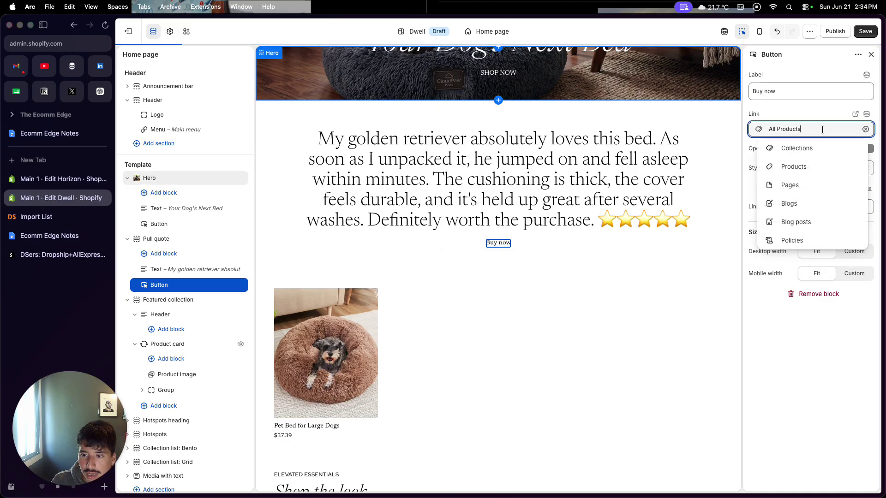
click(806, 167)
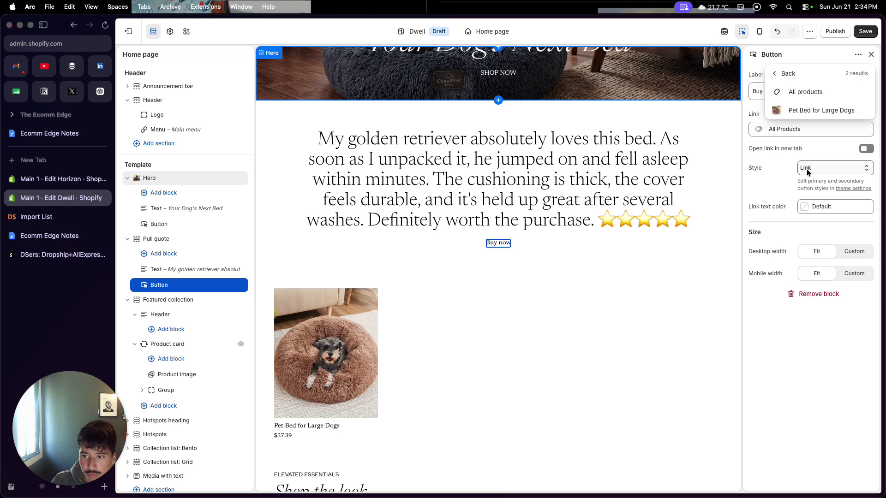
click(811, 110)
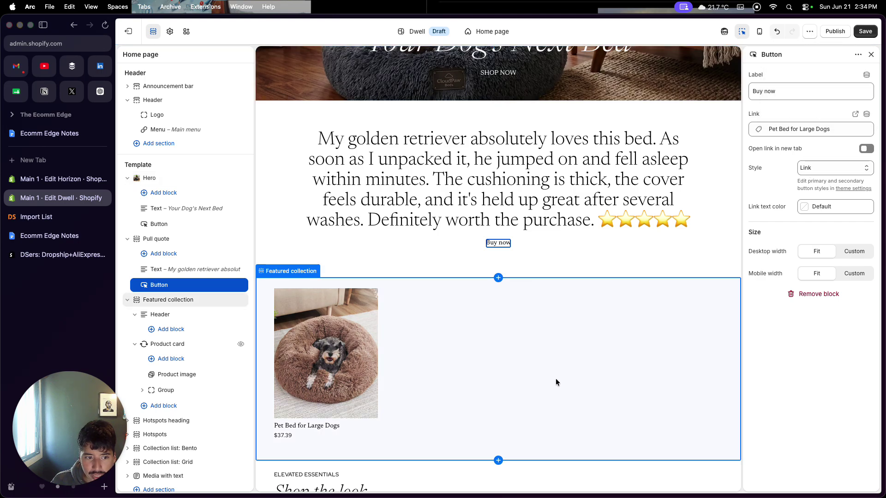
Step: Remove the "Shop the look" Hotspots heading section below the featured collection
scroll(555, 379, down, 5)
scroll(547, 367, up, 5)
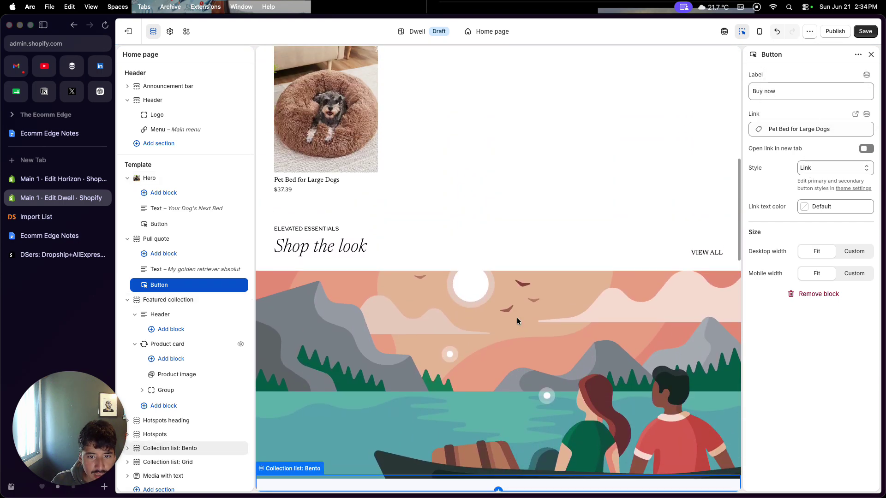
click(515, 276)
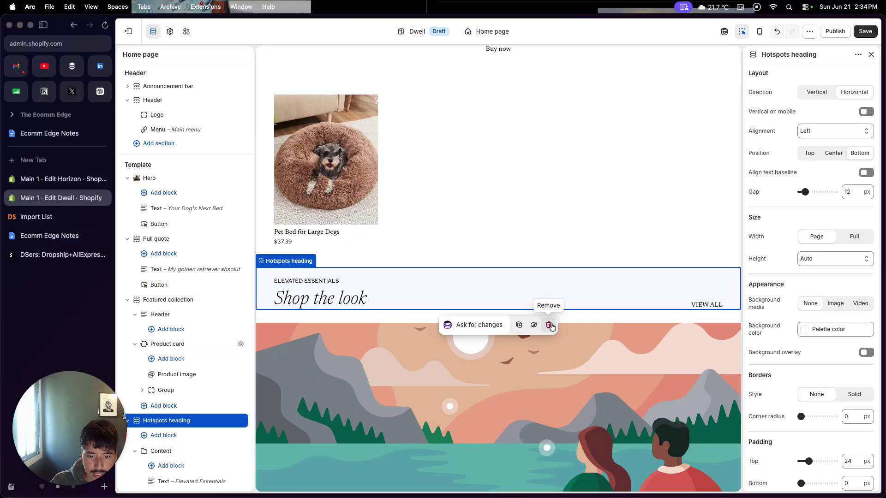
click(549, 325)
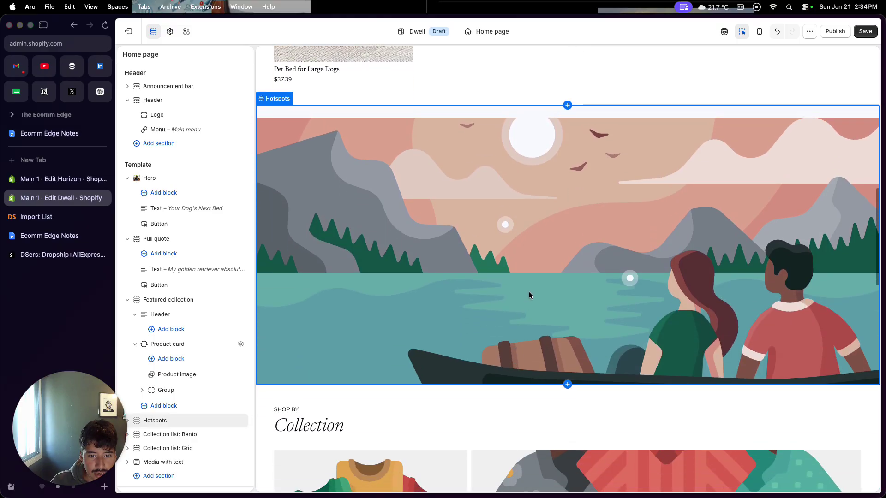
Step: Set PNG_image_5 as the image of the Hotspots section
click(529, 298)
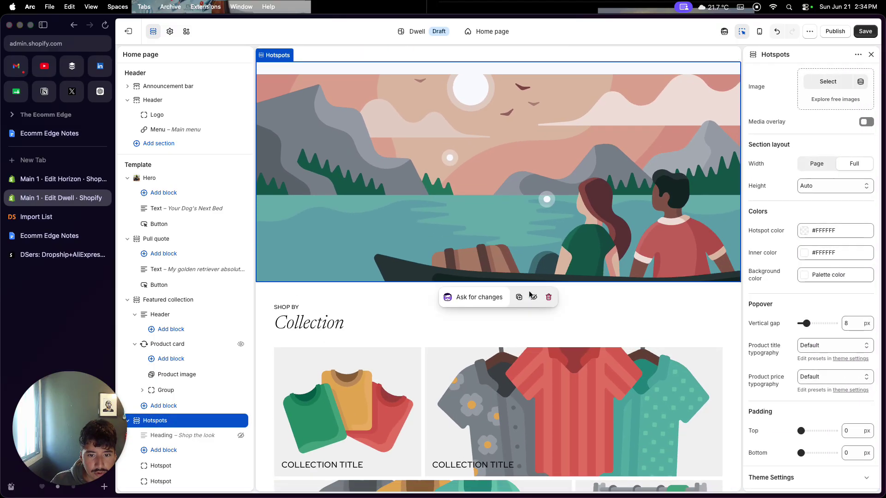
click(827, 83)
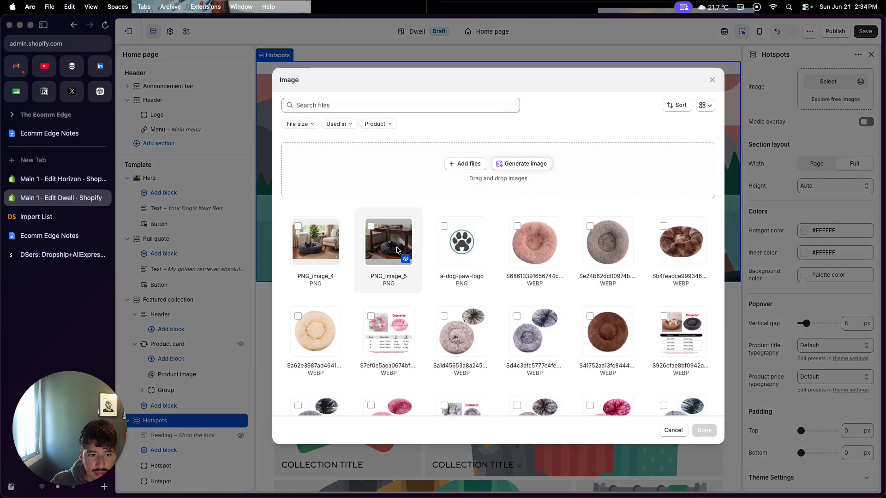
click(704, 430)
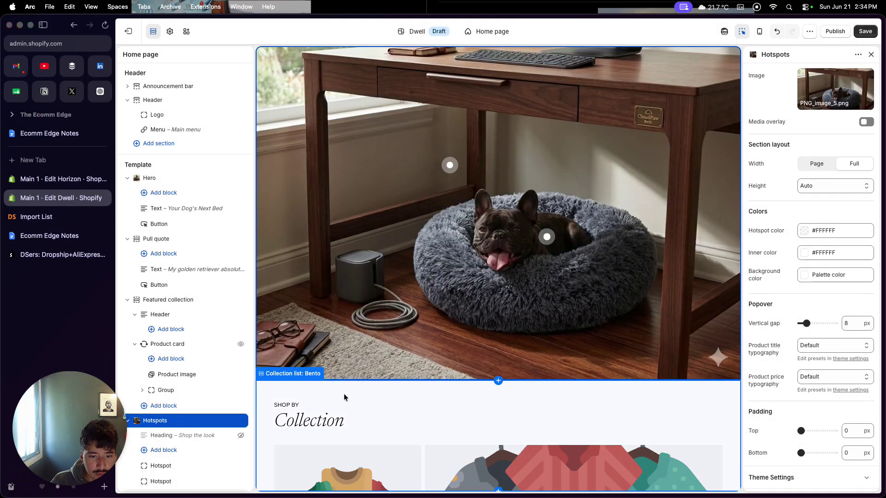
Step: Remove the "Shop by Collection" bento collection list and the "Accessories" grid collection list from the home page
click(343, 397)
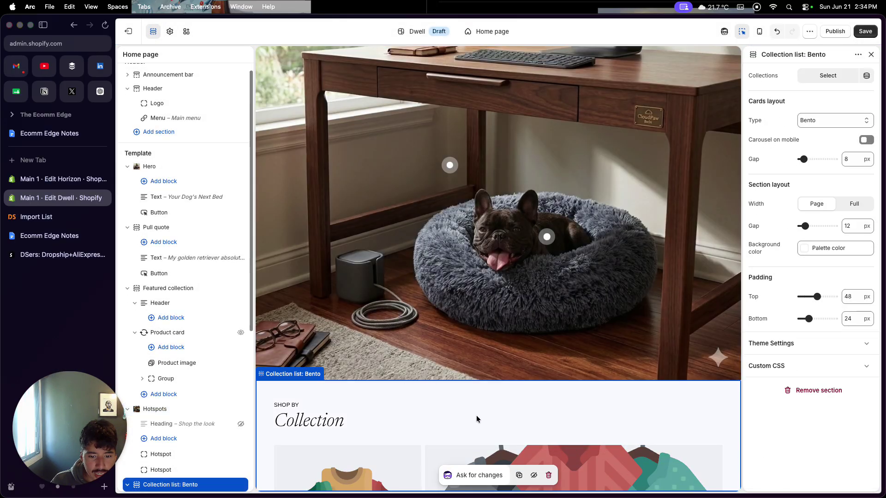
click(549, 480)
scroll(550, 481, down, 5)
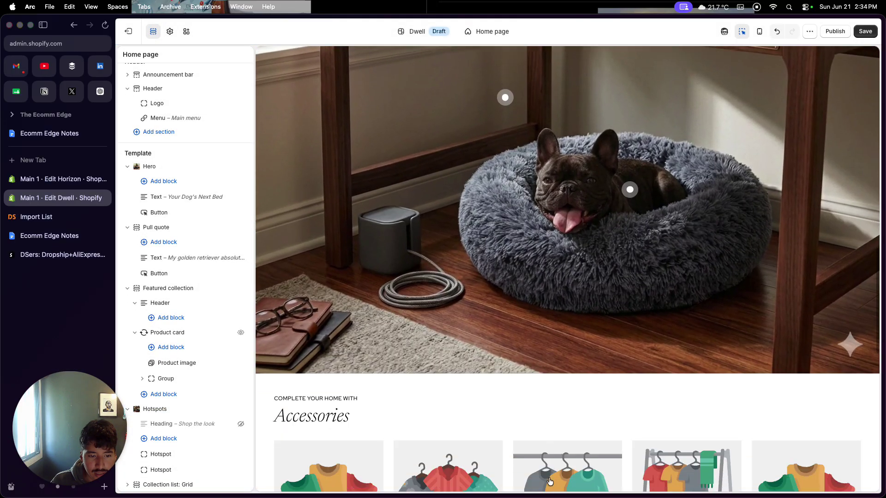
click(547, 371)
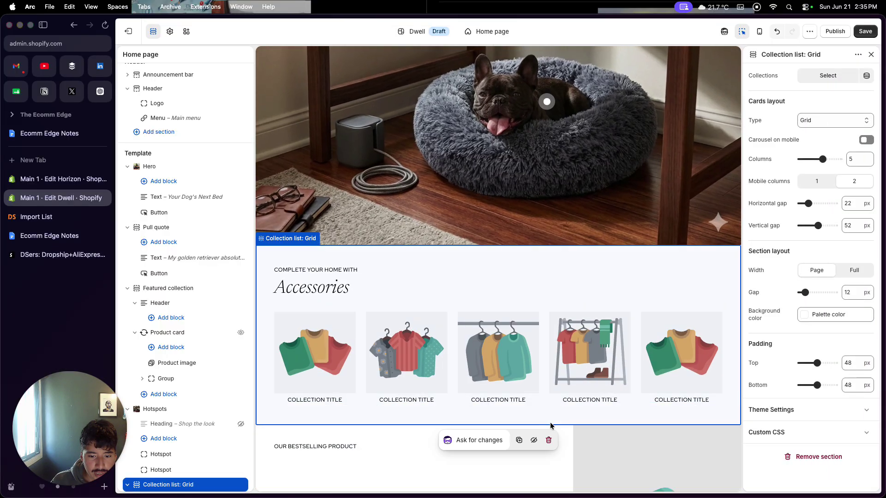
click(548, 441)
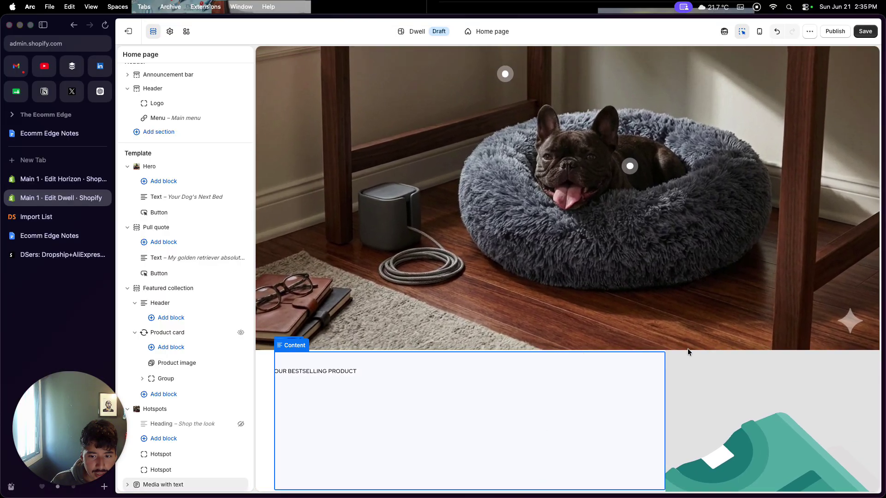
Step: Remove the Media with text section headed "Our bestselling product" below the Hotspots section
click(672, 353)
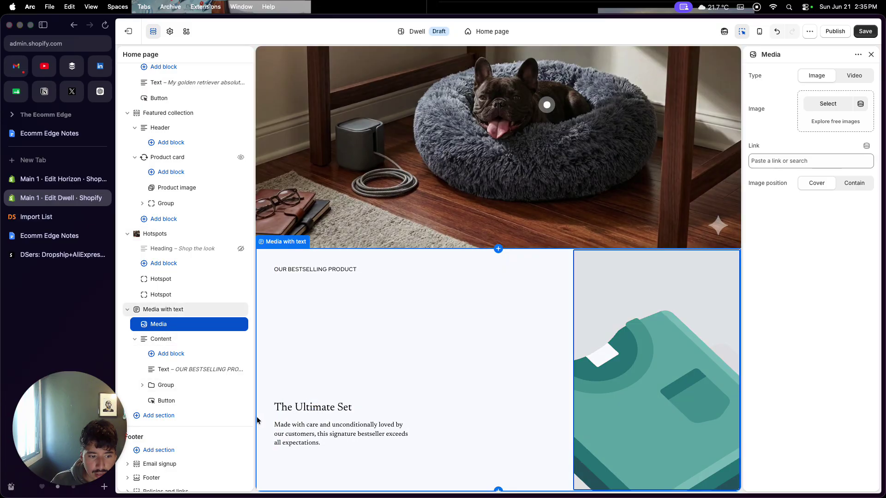
click(256, 417)
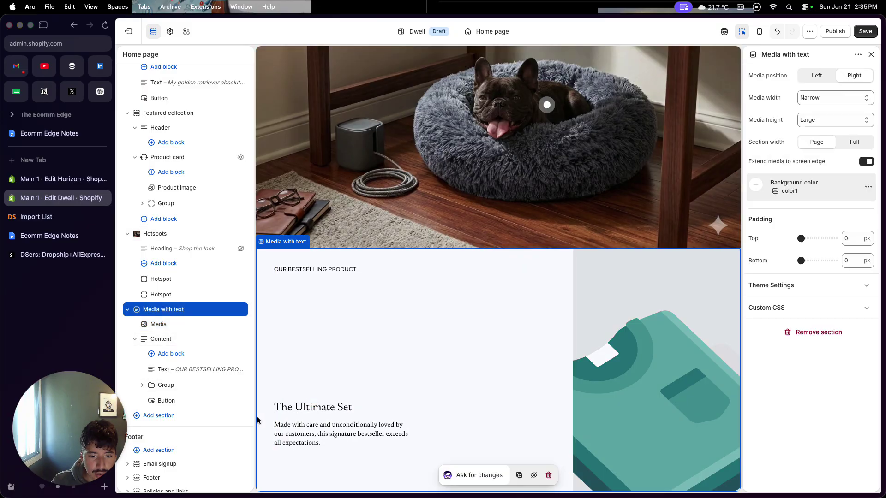
click(548, 476)
scroll(551, 429, down, 5)
Step: Link the hotspot on the dog in the Hotspots image to the Pet Bed for Large Dogs product
scroll(552, 431, up, 10)
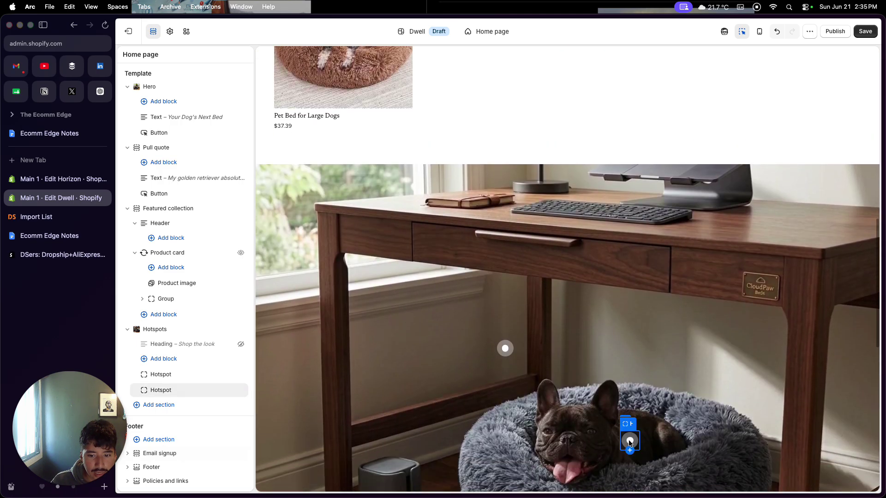
scroll(630, 443, down, 3)
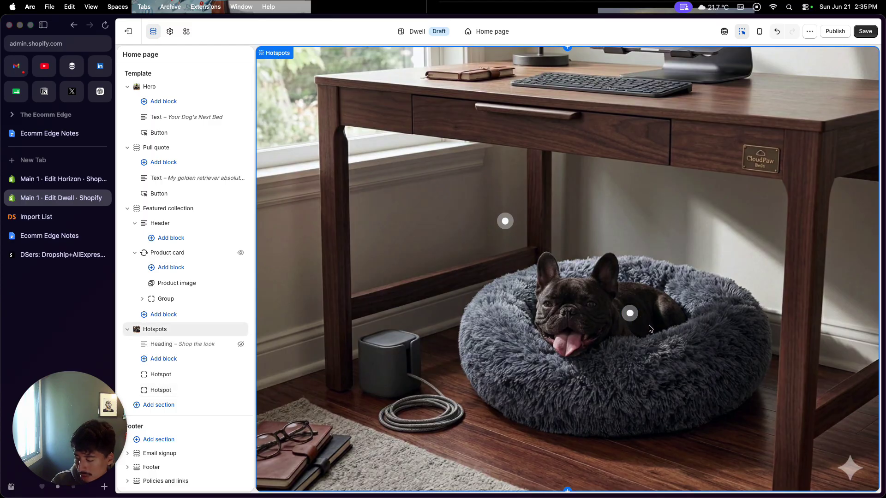
click(650, 328)
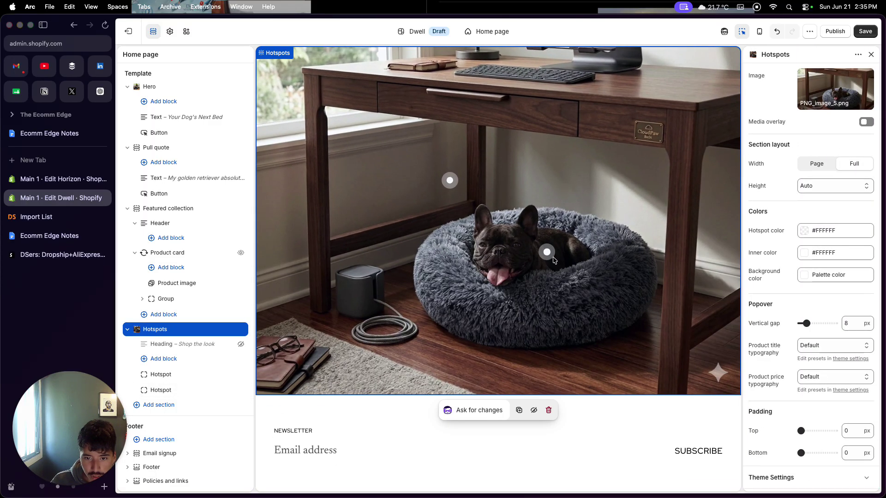
drag(547, 257, 548, 263)
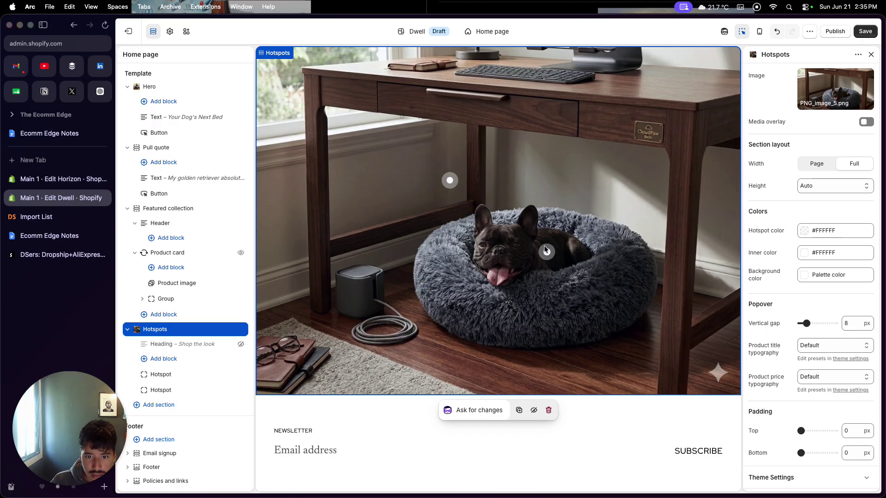
click(545, 249)
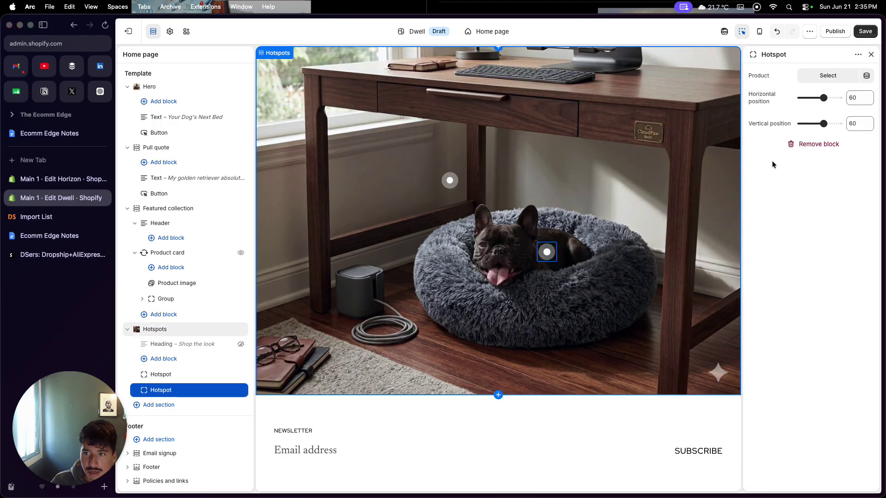
click(830, 76)
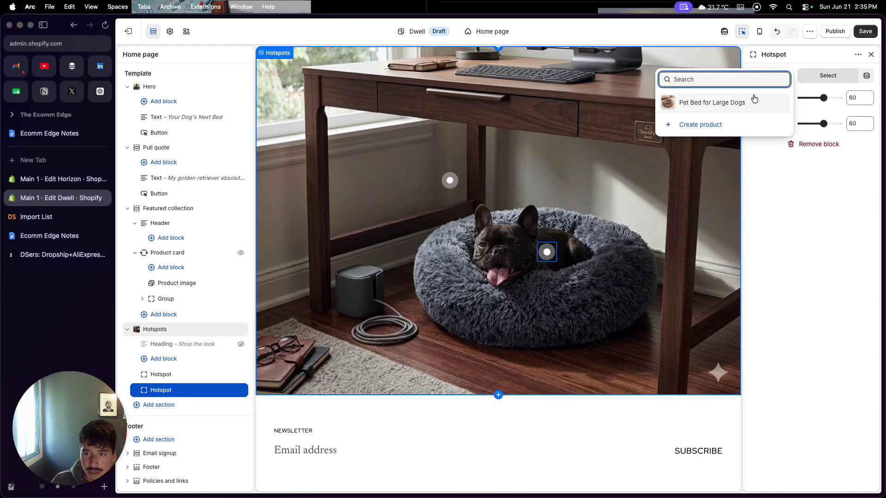
click(749, 98)
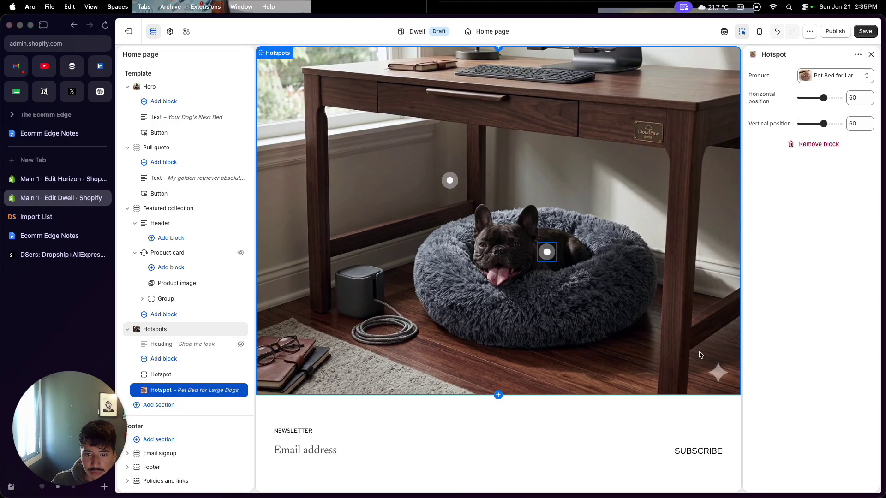
mouse_move(546, 256)
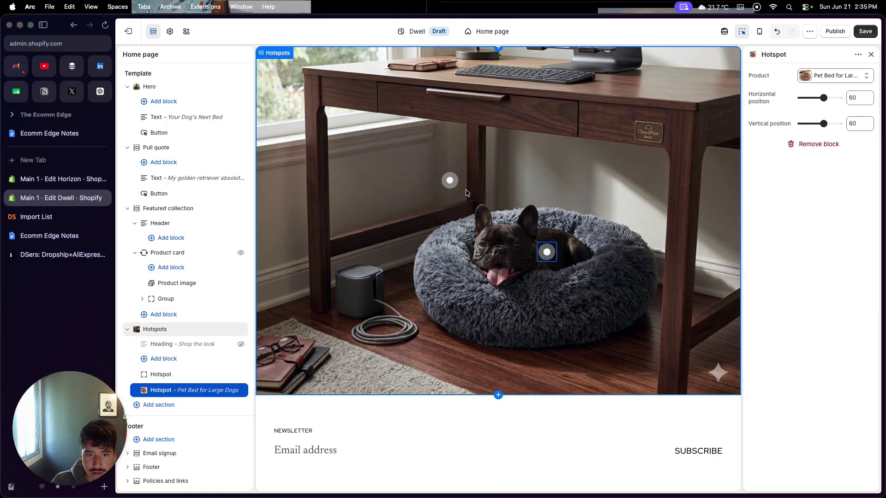
Step: Remove the unlinked hotspot near the desk leg and set the remaining hotspot's horizontal position to 74
click(453, 183)
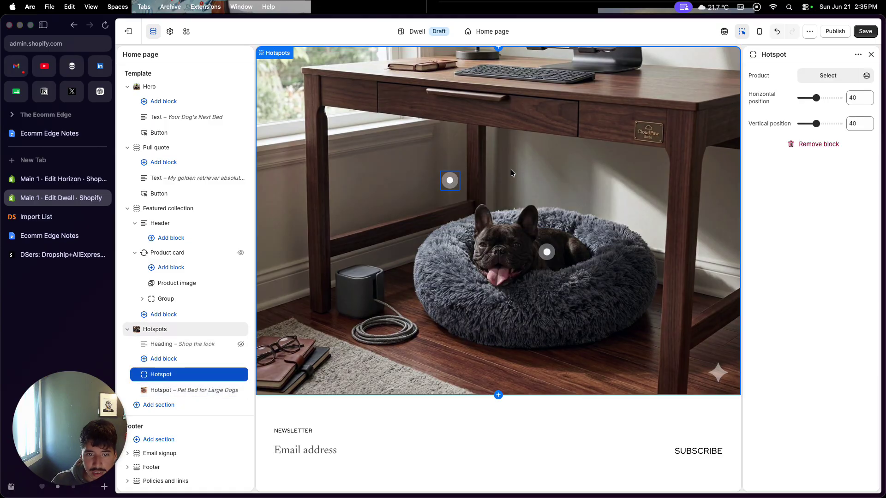
click(812, 144)
click(547, 252)
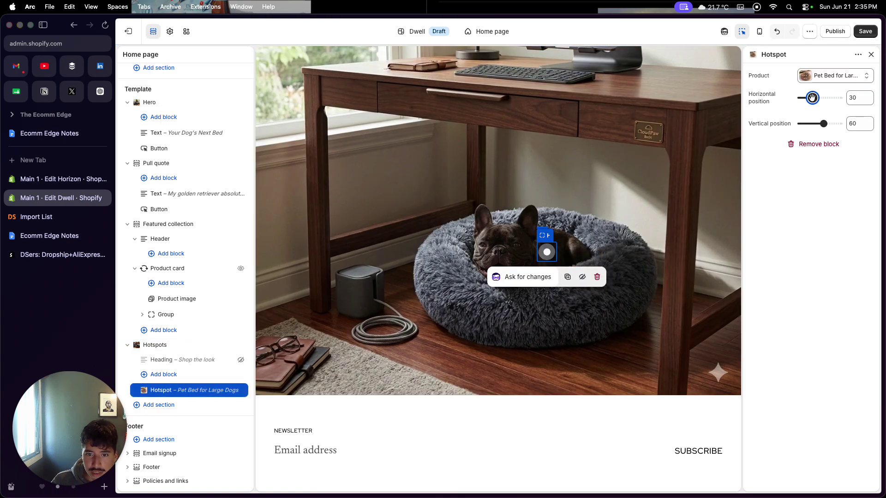
drag(812, 98, 817, 98)
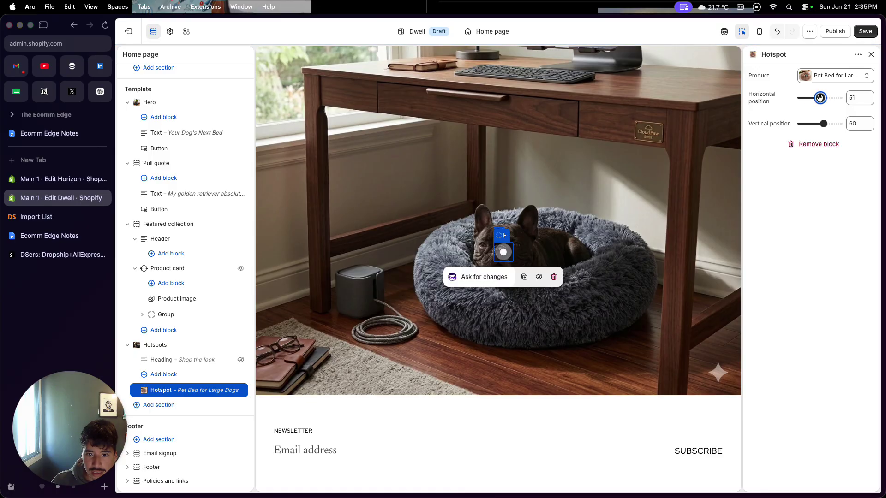
drag(834, 98, 831, 98)
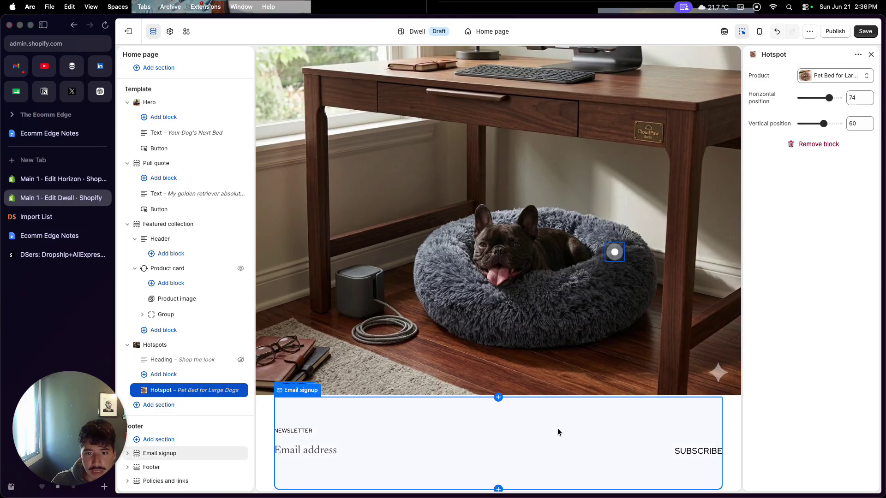
Step: Remove the Featured collection section between the pull quote and the Hotspots section
scroll(557, 428, up, 4)
scroll(558, 428, up, 6)
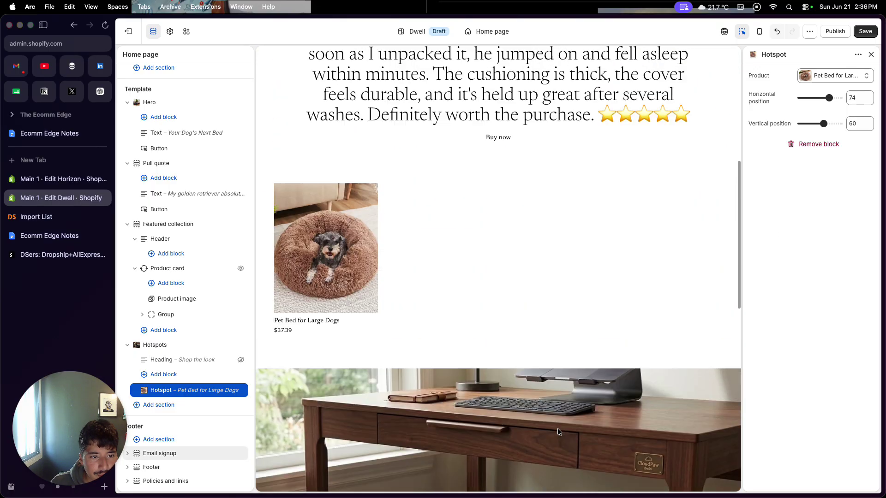
scroll(349, 416, down, 3)
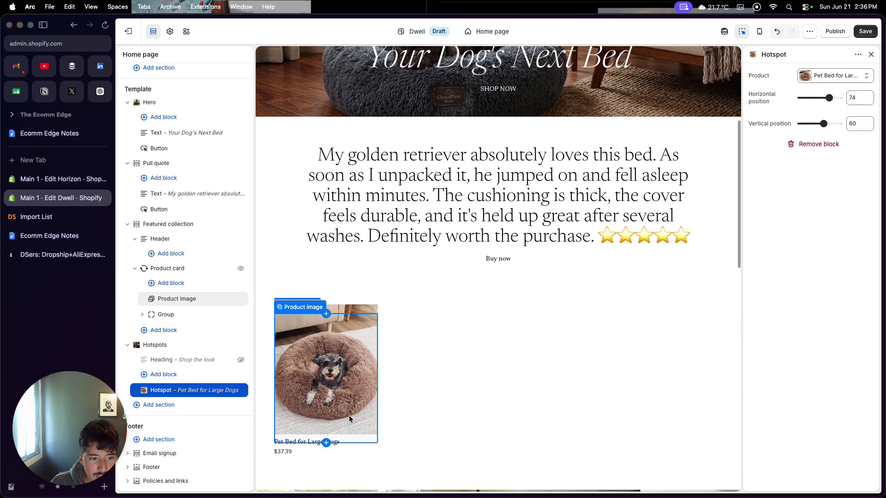
click(425, 299)
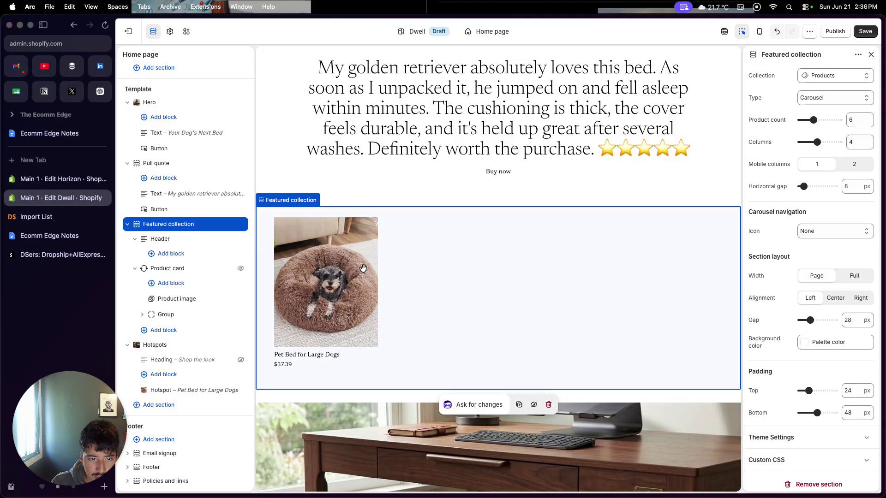
click(548, 404)
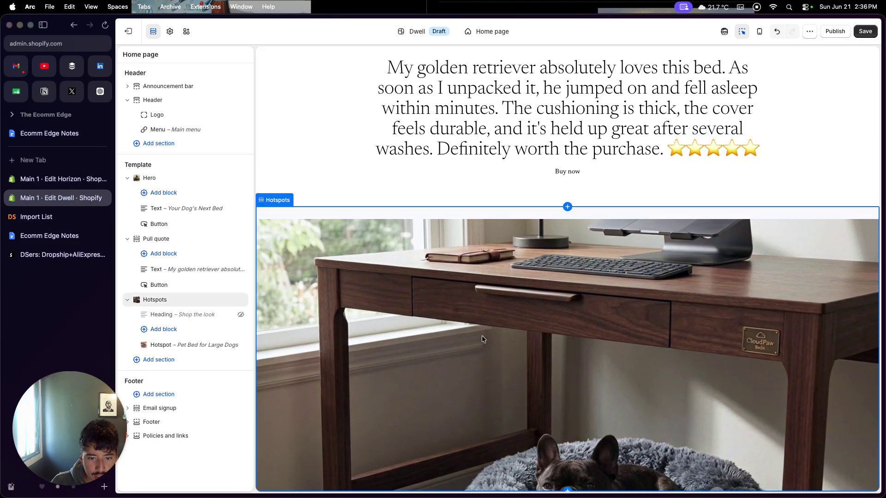
Step: Review the home page preview from the newsletter signup back up to the header and hero
scroll(473, 336, down, 8)
scroll(473, 336, up, 3)
scroll(474, 340, down, 3)
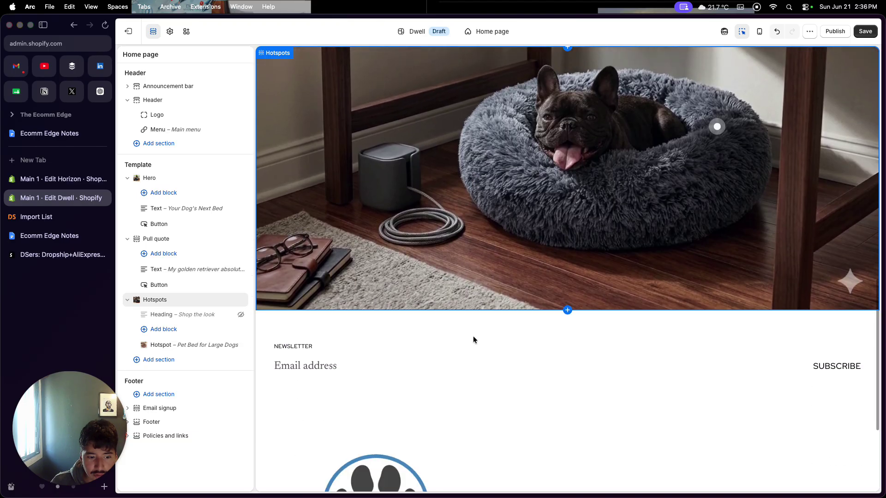
scroll(474, 340, up, 10)
scroll(473, 341, down, 1)
scroll(474, 340, down, 3)
scroll(473, 340, up, 4)
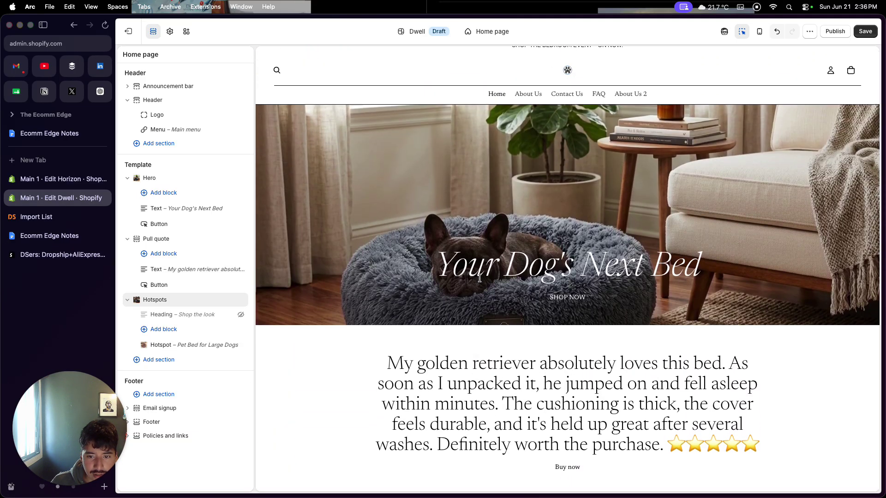
scroll(481, 336, down, 1)
scroll(480, 336, up, 2)
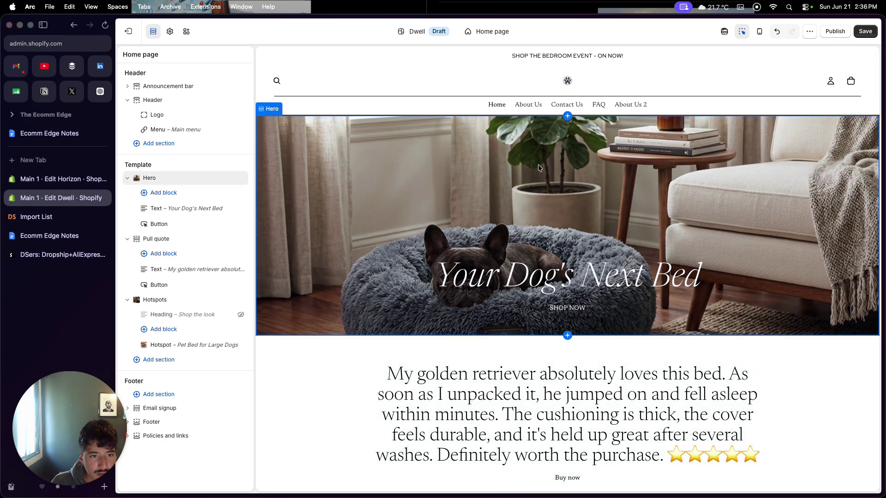
Step: Open the Default product template in the theme editor and look over the product page preview
click(492, 32)
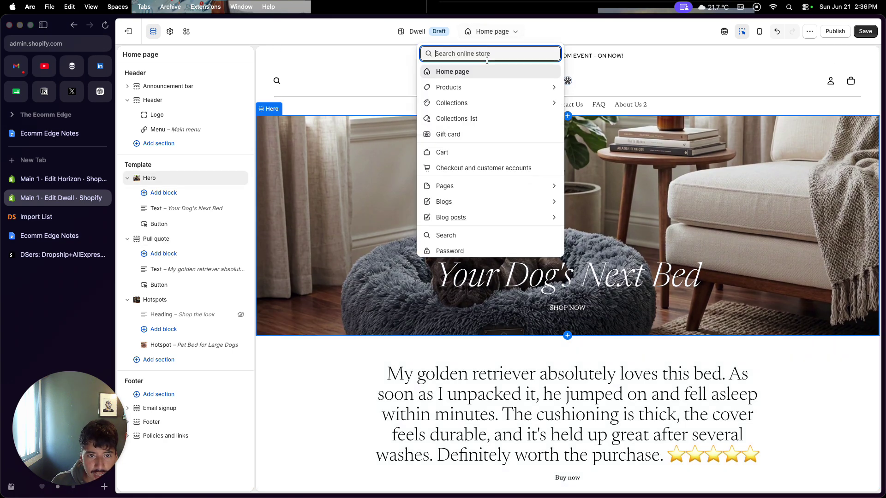
click(468, 87)
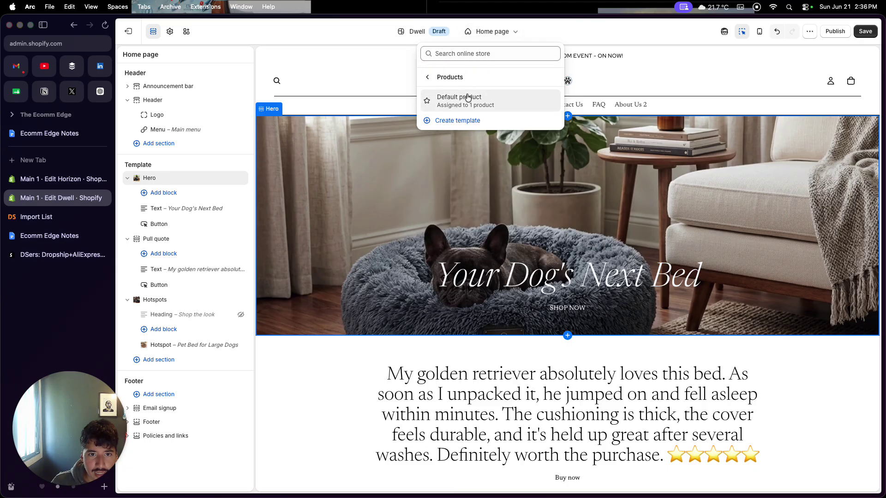
click(468, 97)
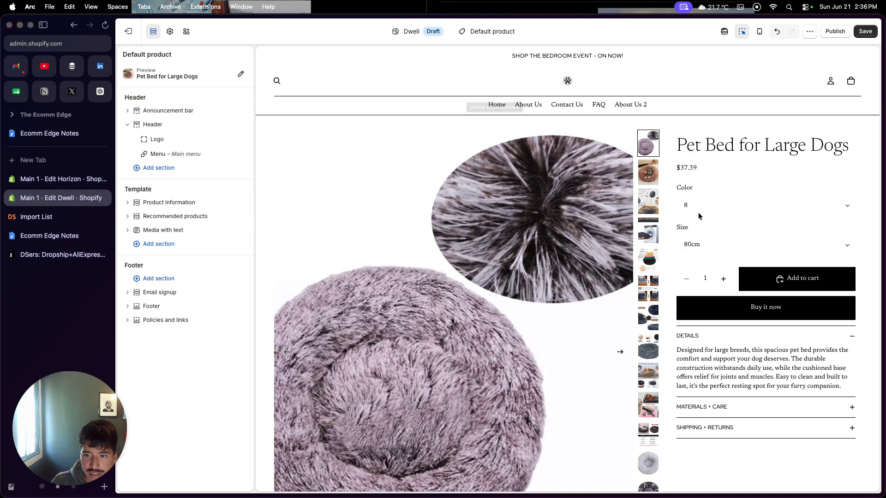
scroll(567, 317, down, 3)
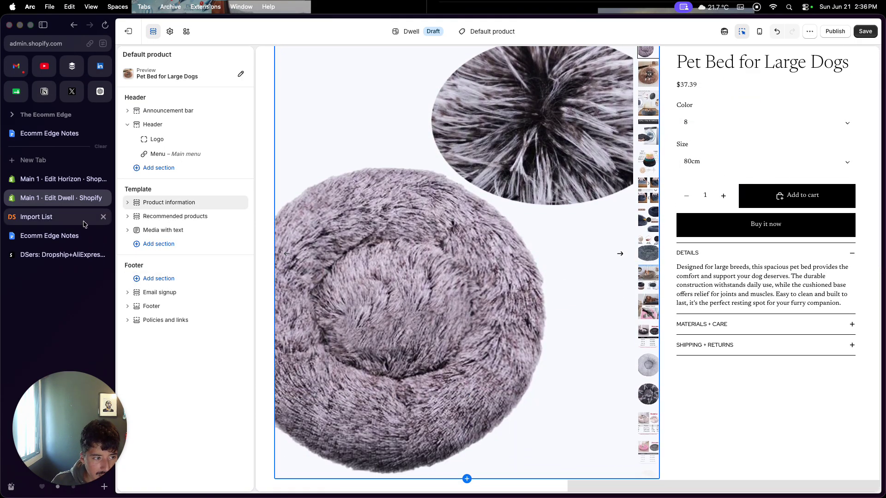
Step: Switch to the Shopify admin tab and open the Pet Bed for Large Dogs product at its variants list
click(63, 179)
click(160, 84)
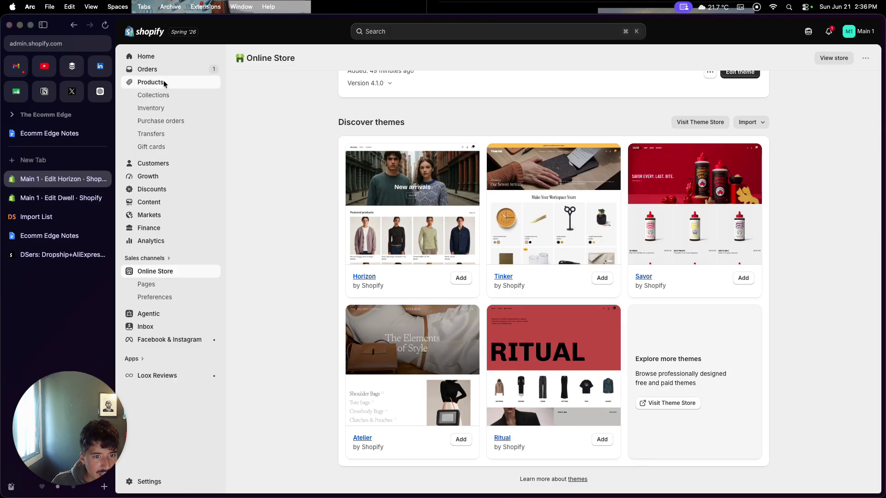
click(313, 165)
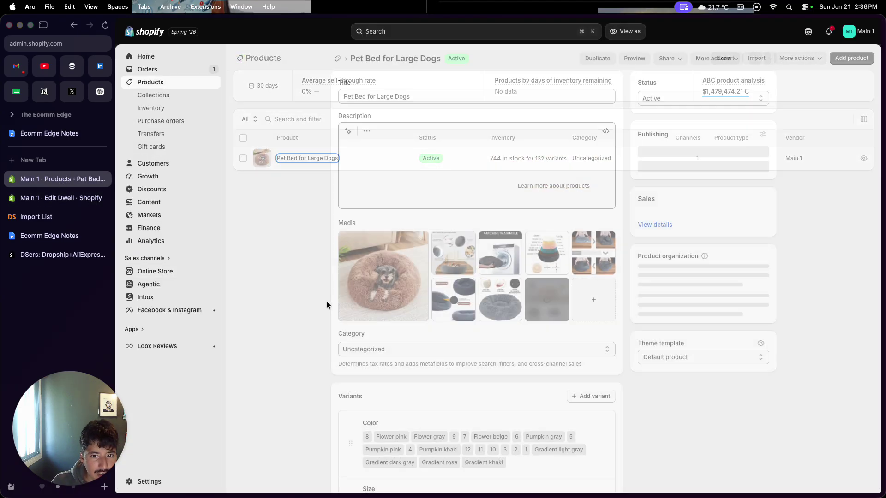
scroll(327, 301, down, 10)
scroll(327, 301, down, 7)
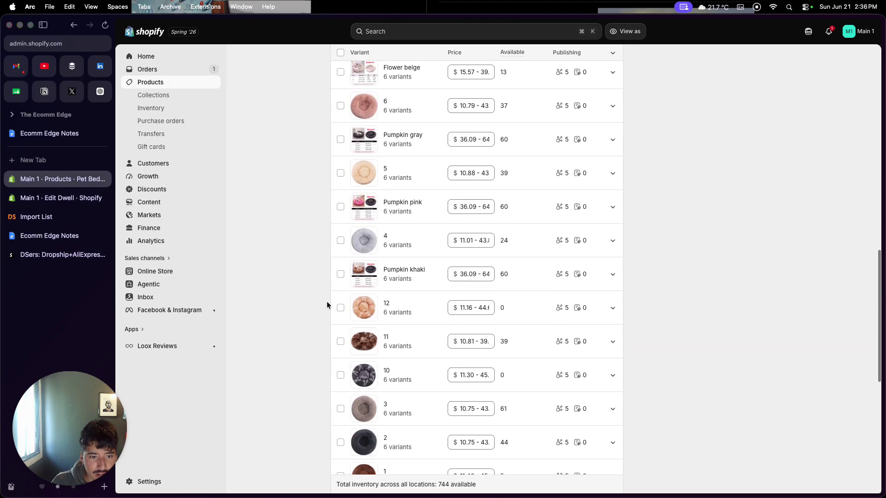
Step: Delete all color variants of Pet Bed for Large Dogs except color 2, and save the product
scroll(327, 301, up, 3)
scroll(326, 305, up, 2)
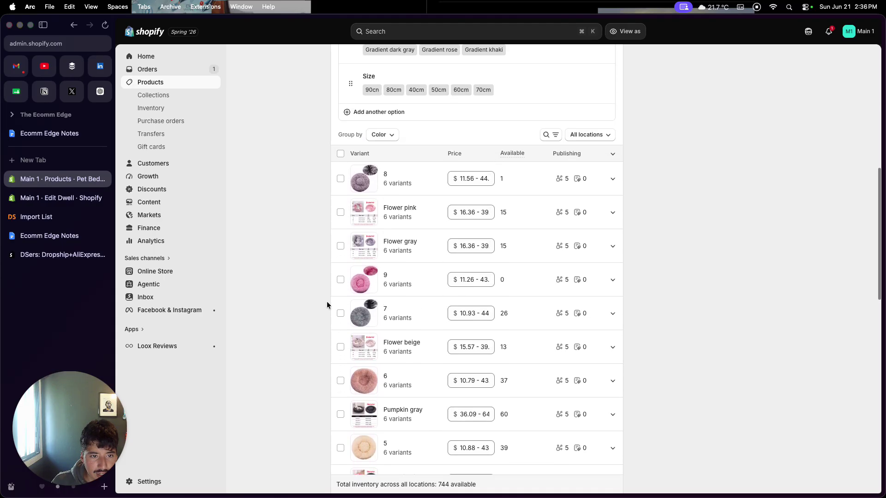
click(341, 153)
scroll(340, 244, down, 5)
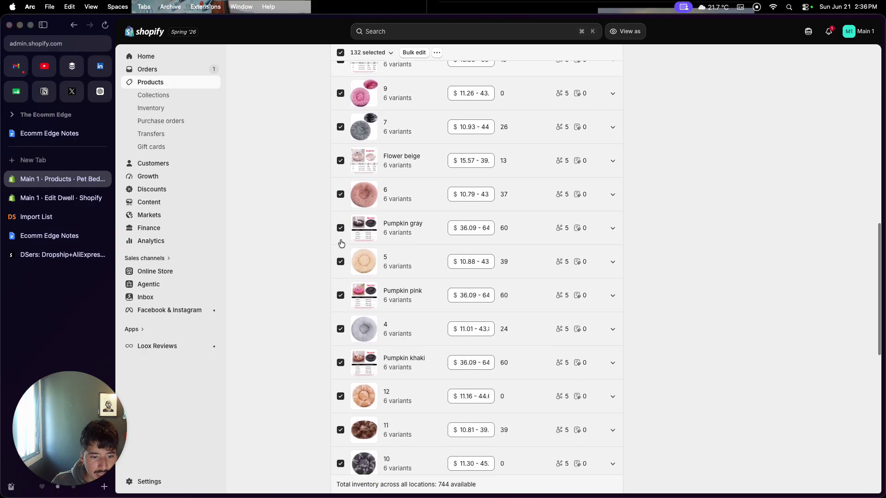
click(340, 251)
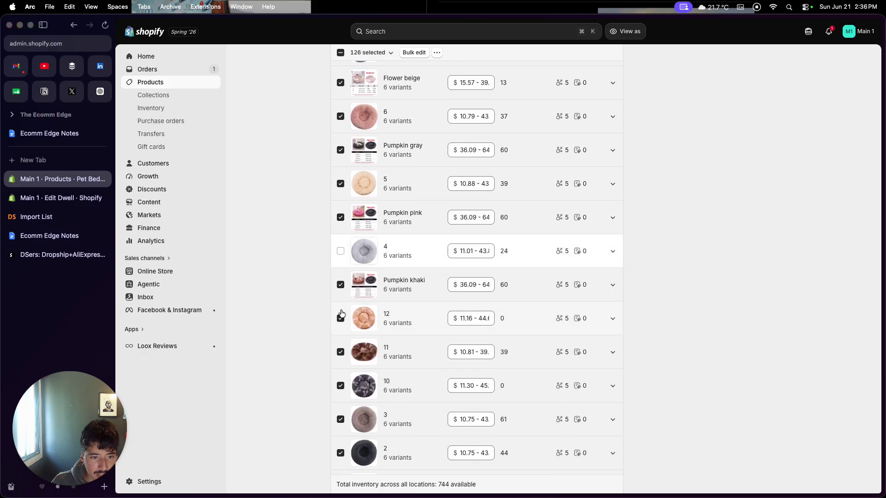
scroll(341, 314, down, 1)
scroll(341, 314, down, 3)
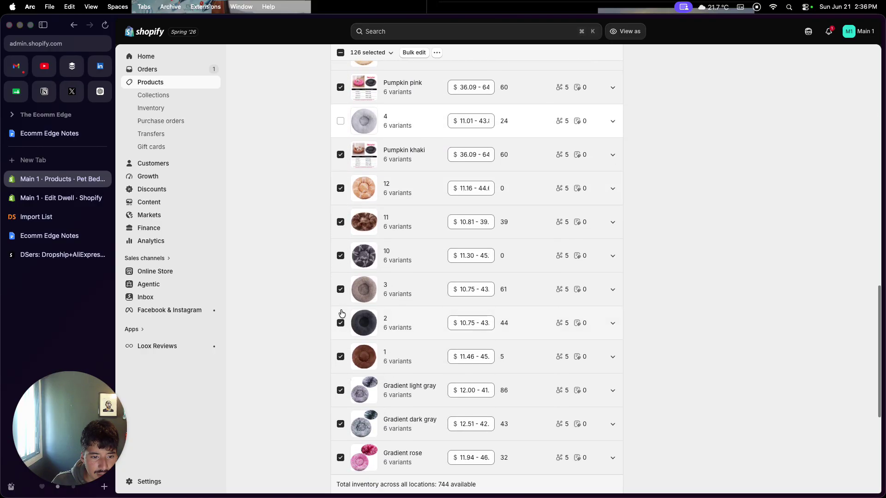
click(341, 323)
scroll(340, 328, up, 2)
click(340, 214)
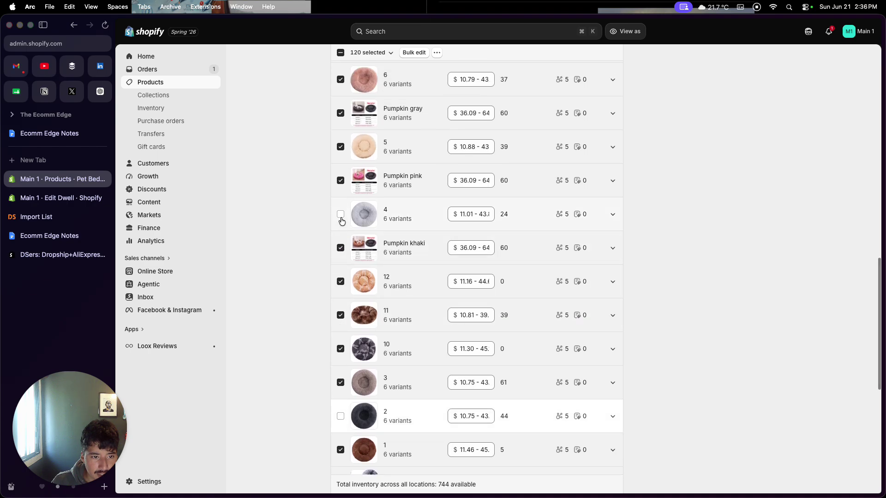
scroll(343, 269, down, 7)
scroll(343, 270, up, 10)
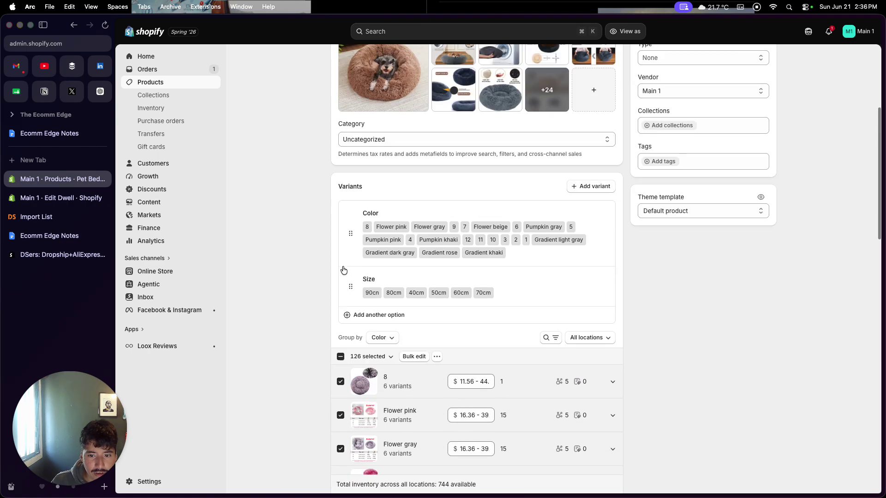
scroll(454, 252, down, 6)
scroll(454, 253, down, 1)
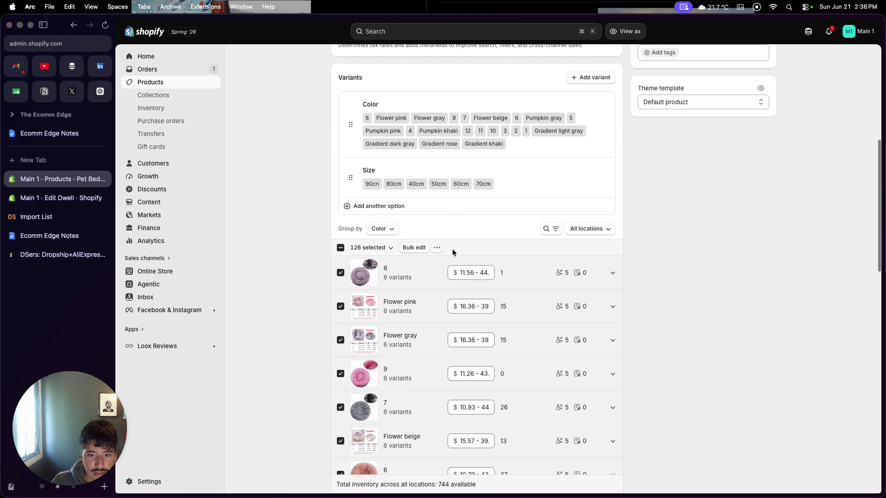
click(435, 243)
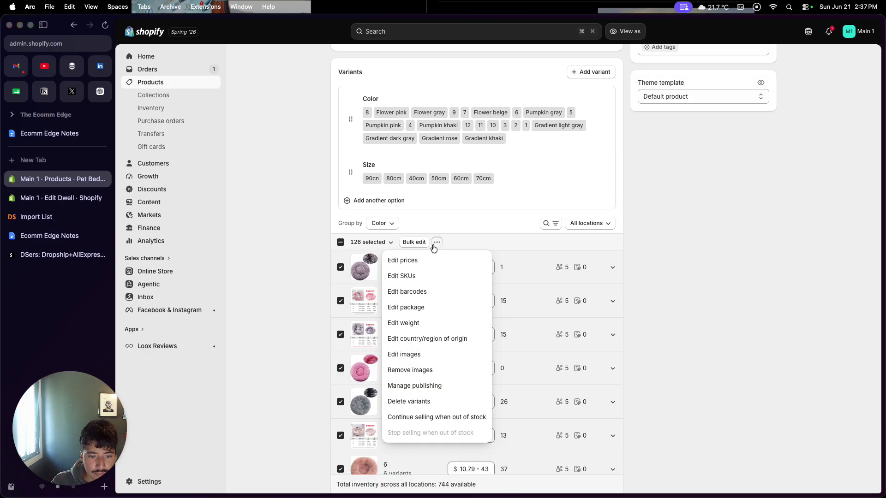
click(419, 401)
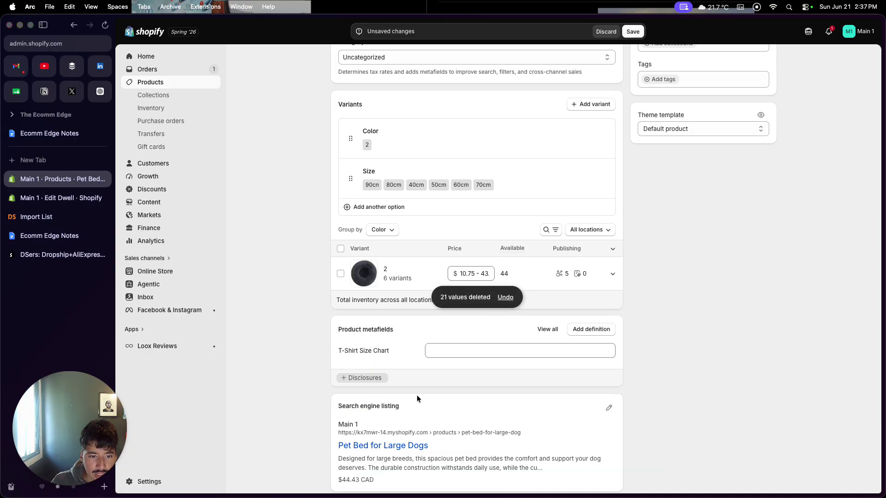
click(639, 31)
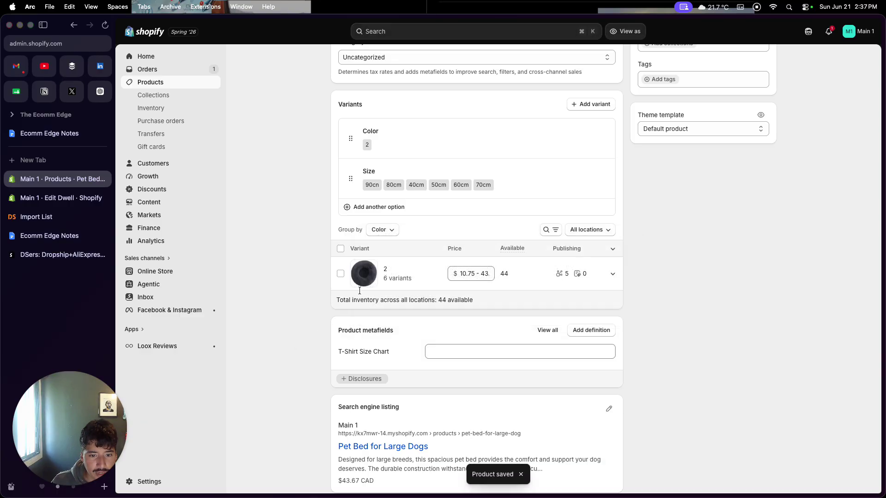
Step: Remove 25 images from the product media, keeping the dark gray bed, front/bottom display, two dog collages, and the Pumpkin gray and Pumpkin pink size charts
scroll(360, 291, up, 6)
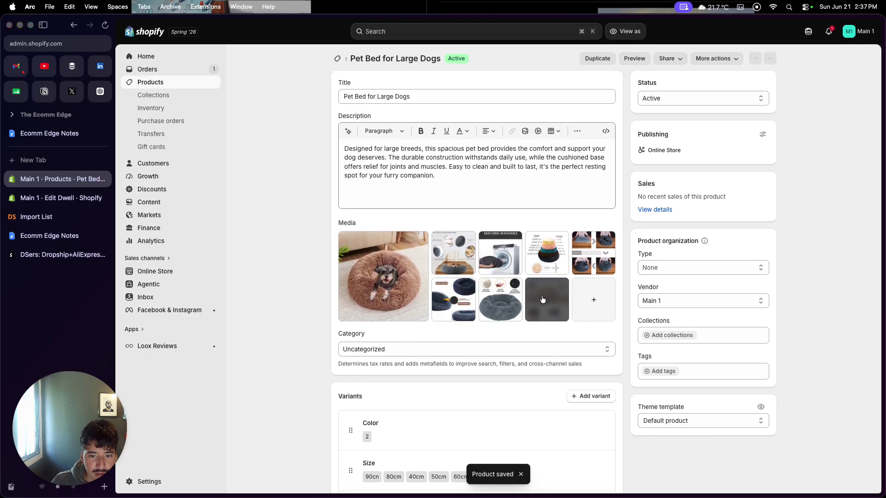
scroll(530, 314, down, 3)
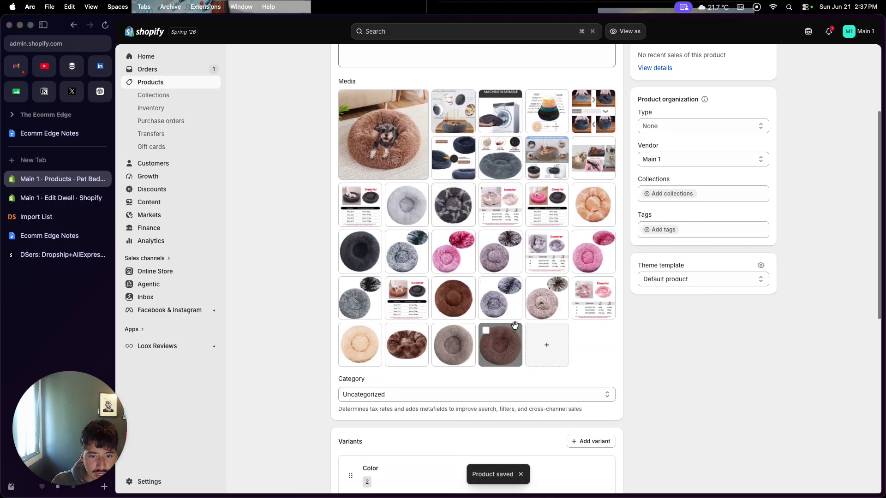
click(392, 238)
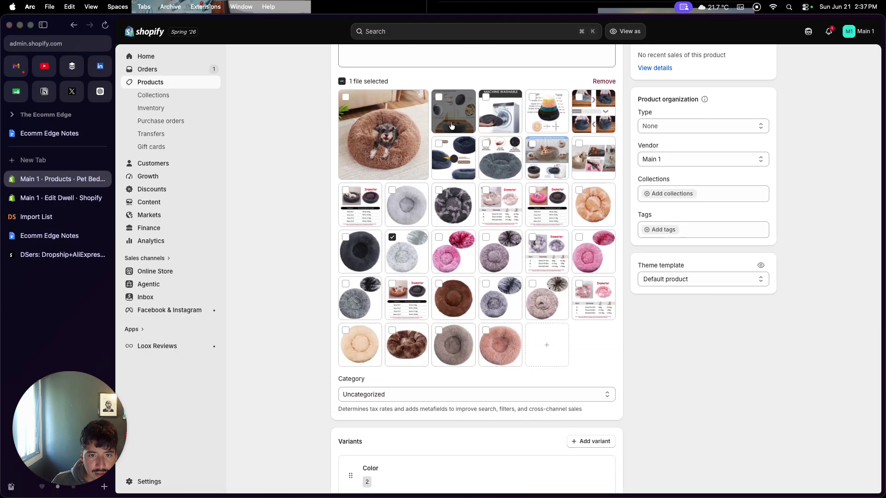
click(485, 144)
click(579, 97)
click(533, 97)
click(486, 97)
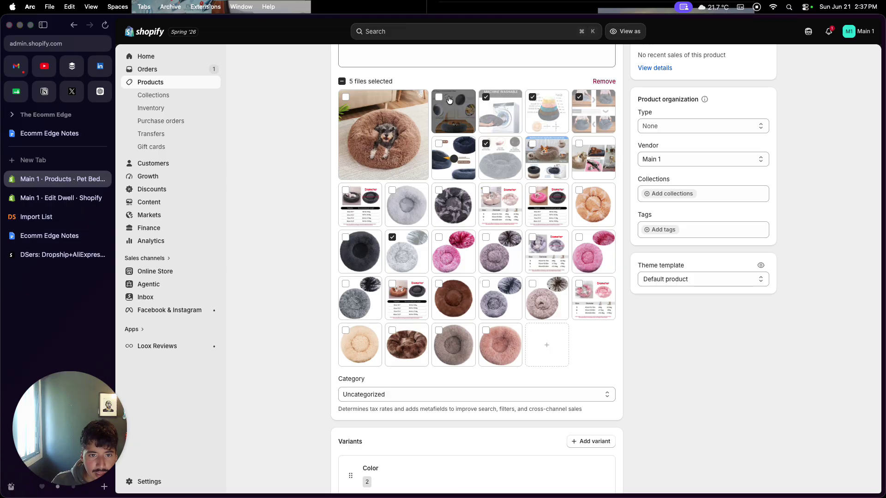
click(440, 98)
click(360, 106)
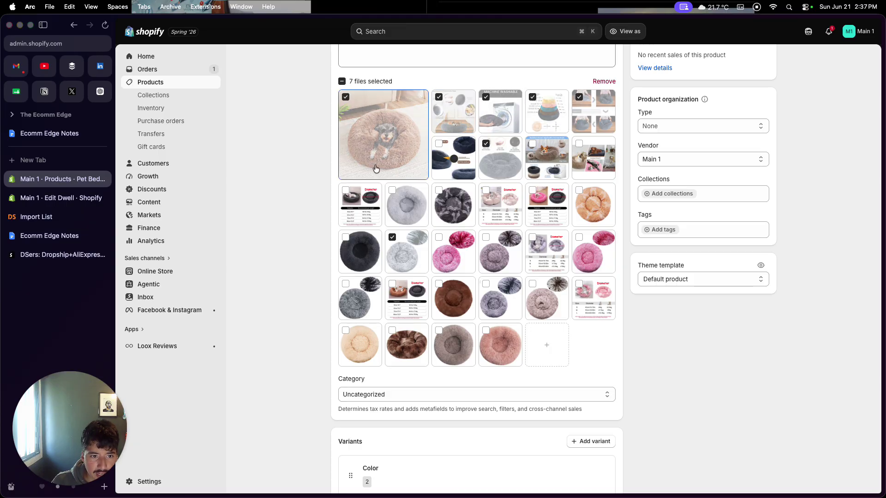
click(398, 195)
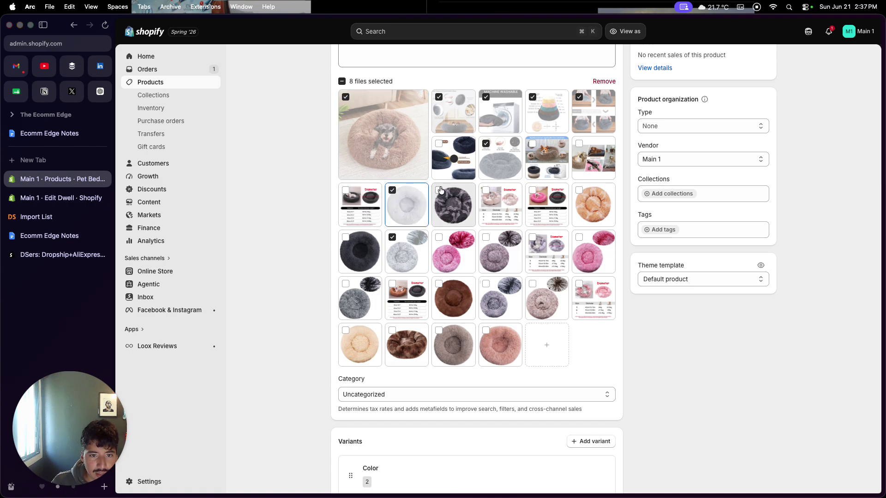
click(444, 194)
click(490, 196)
click(578, 191)
click(577, 236)
click(533, 237)
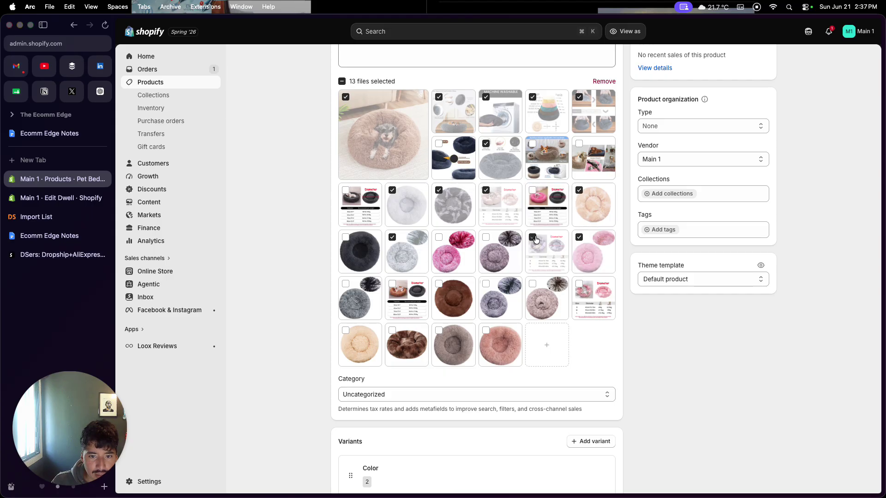
click(485, 238)
click(439, 238)
click(358, 302)
click(404, 302)
click(450, 302)
click(495, 306)
click(544, 302)
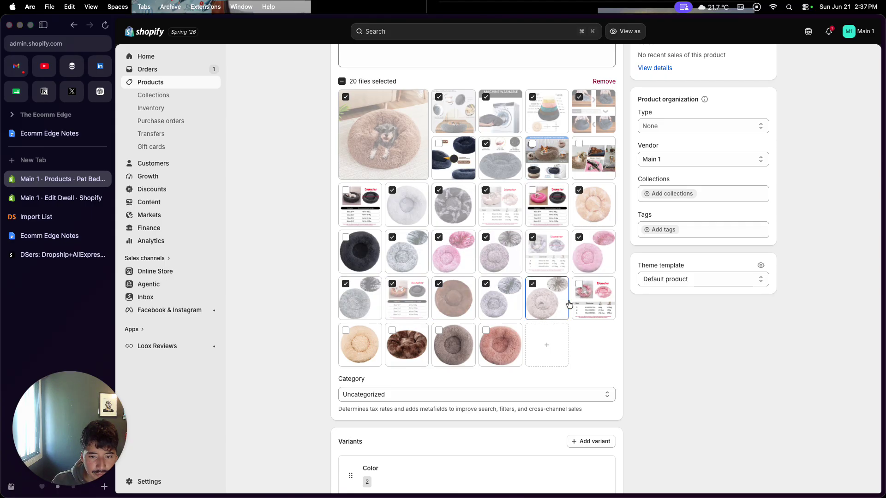
click(590, 303)
click(498, 346)
click(450, 346)
click(427, 353)
click(363, 351)
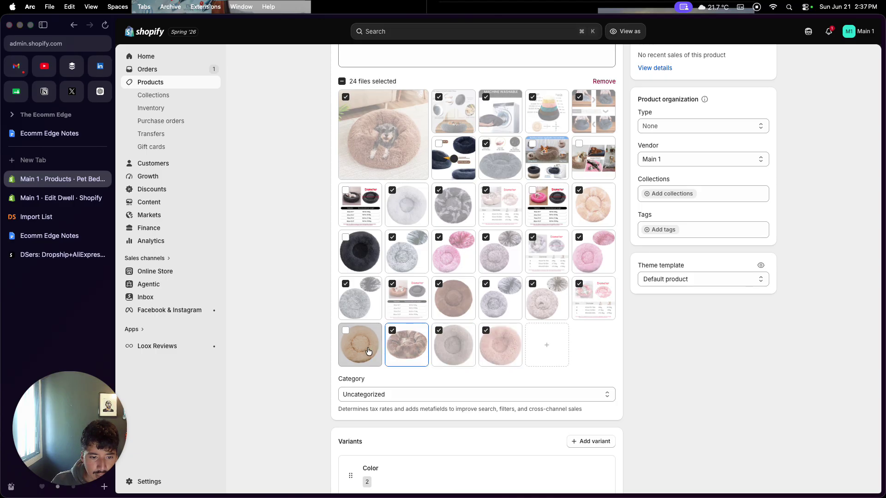
scroll(571, 405, up, 3)
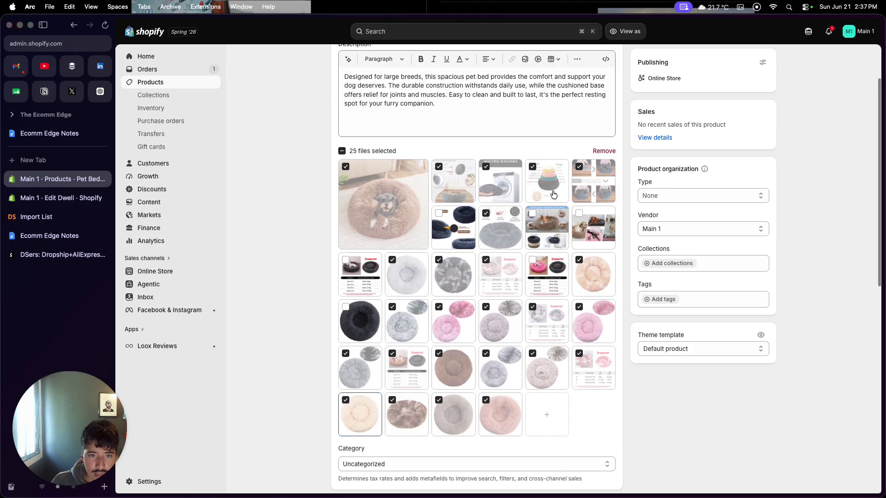
click(597, 151)
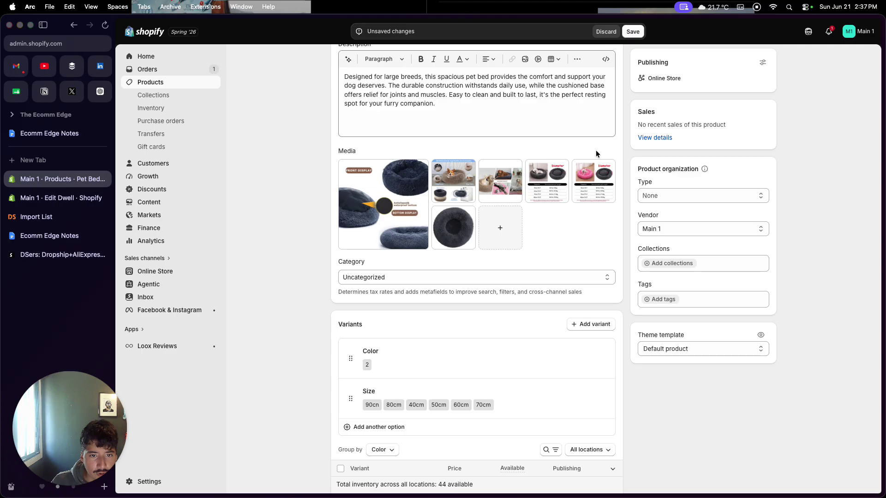
Step: Make the dark gray bed the first media image and remove the other images except the gray and black size chart
drag(441, 214, 441, 170)
click(440, 167)
click(439, 213)
click(487, 167)
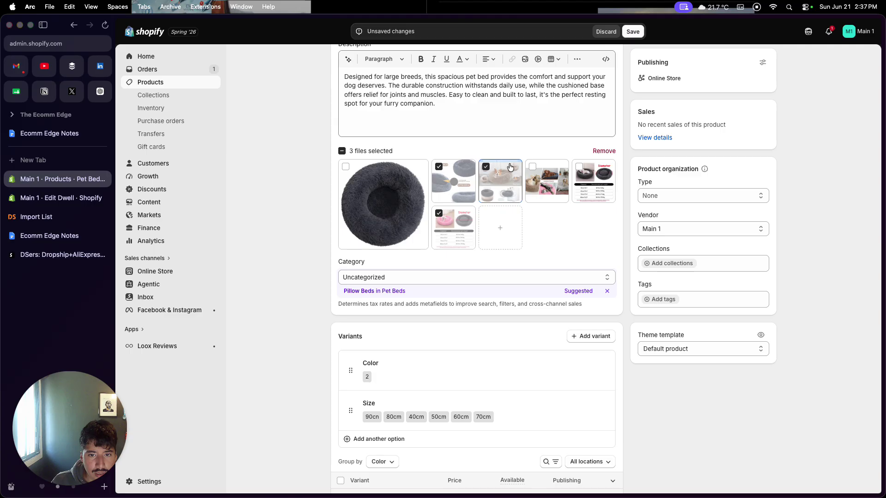
click(533, 167)
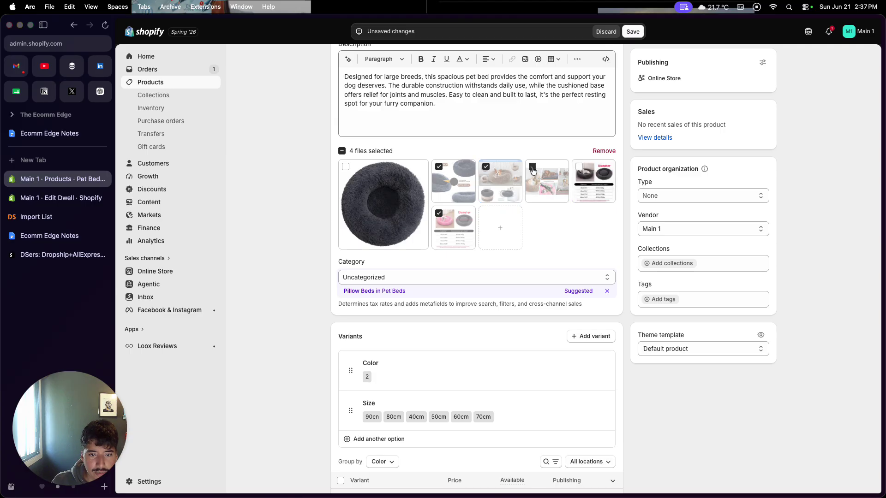
click(604, 151)
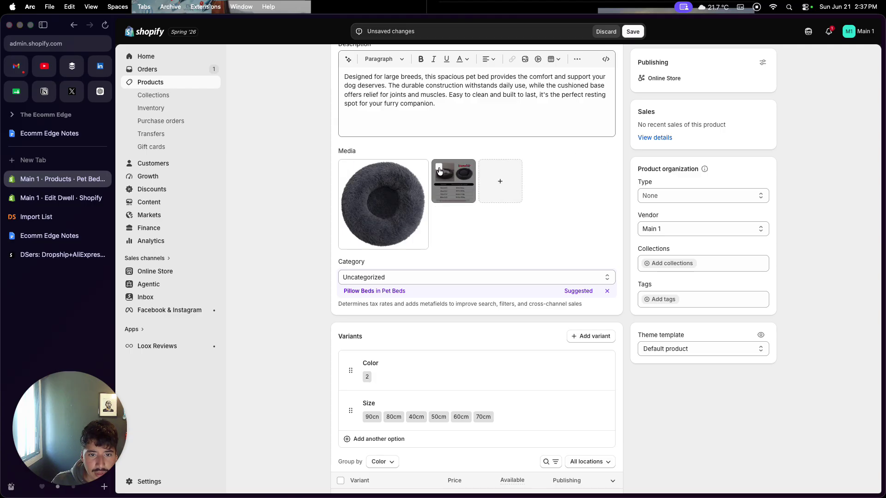
Step: Add the existing files PNG_image_4 and PNG_image_5 to the product media
click(501, 190)
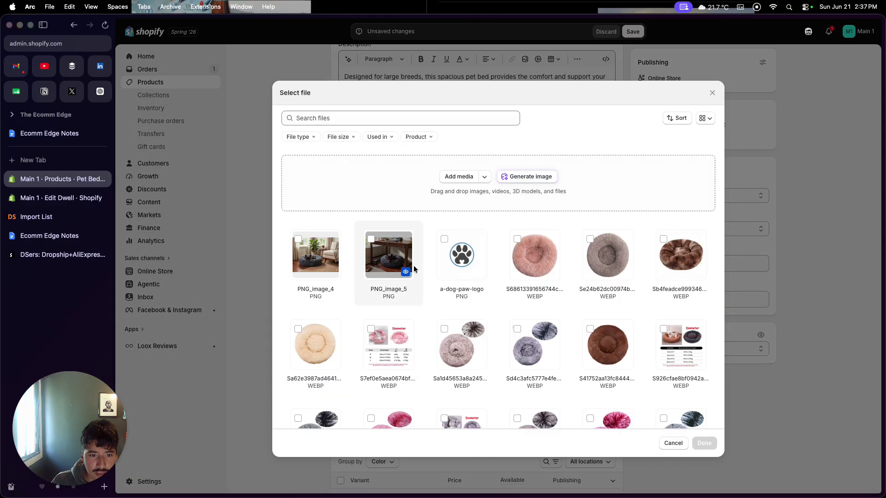
click(387, 260)
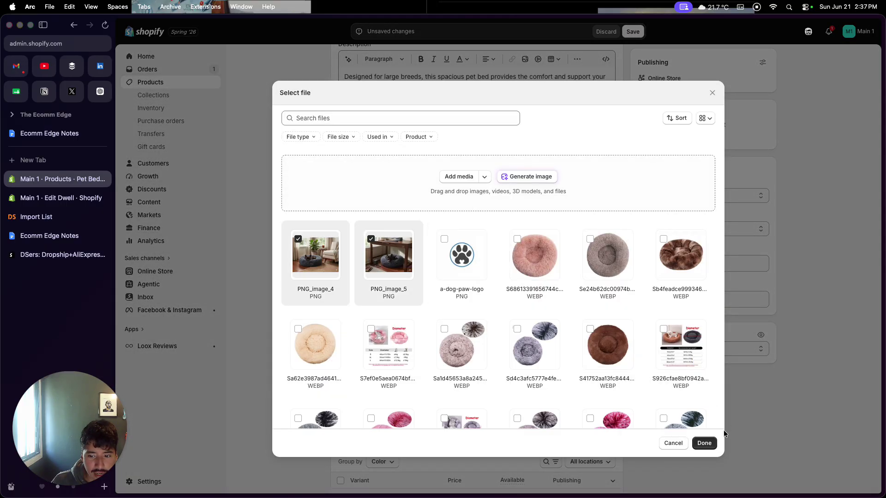
click(704, 443)
Step: Reorder the media so PNG_image_5 comes first and PNG_image_4 second, and save the product
drag(499, 182, 392, 185)
drag(545, 189, 485, 192)
scroll(457, 268, up, 3)
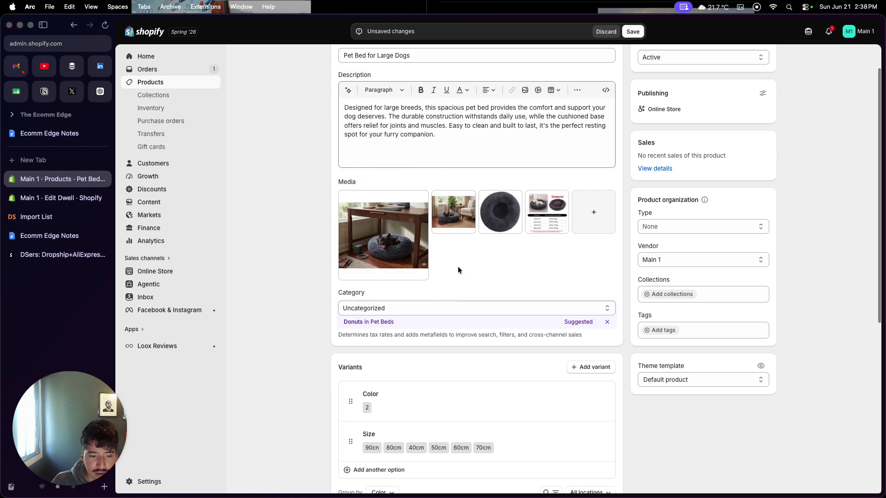
scroll(459, 270, down, 6)
scroll(459, 270, up, 6)
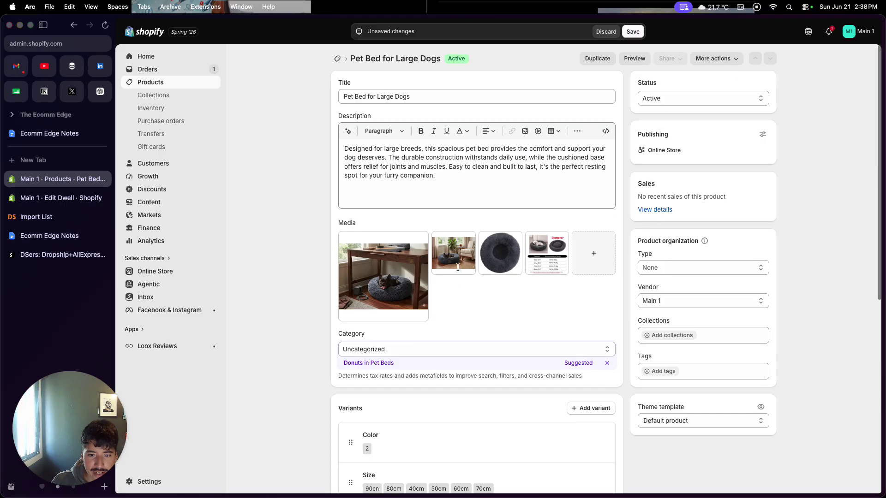
click(634, 32)
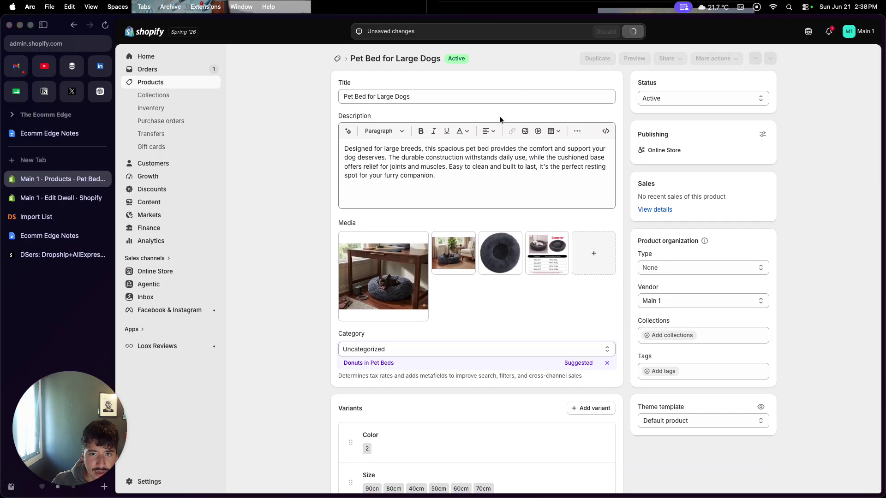
Step: Switch to the Dwell theme editor tab, save the Default product template and look over the product image gallery
click(68, 199)
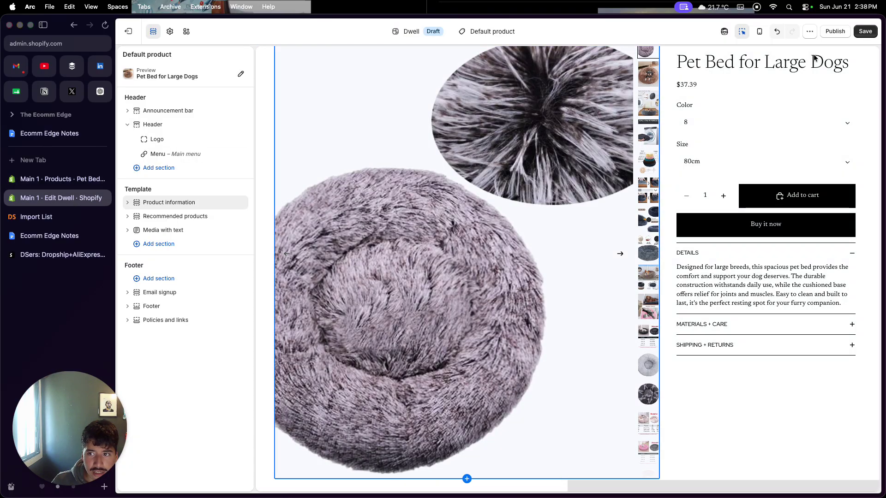
click(866, 31)
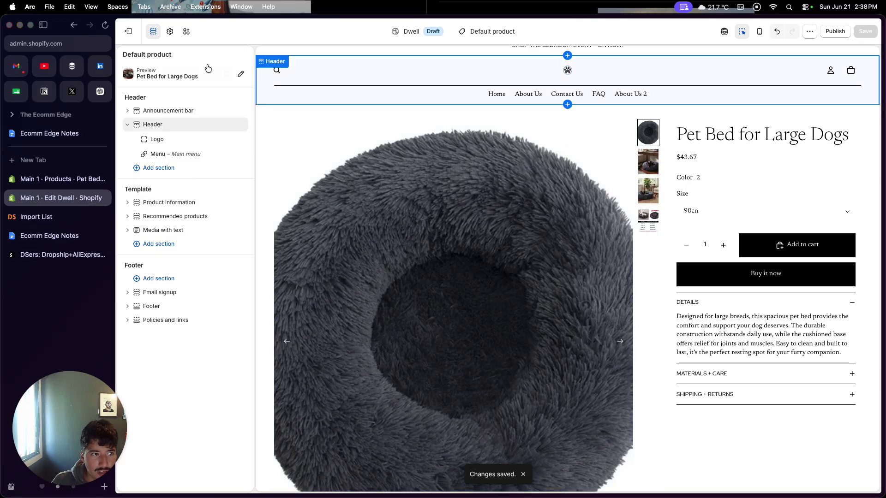
click(649, 136)
click(647, 160)
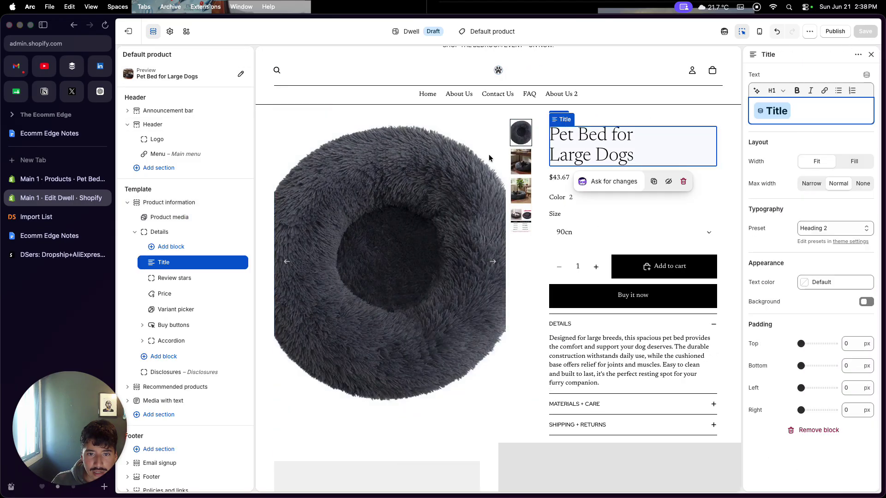
Step: Compare the product's media order in the admin with the theme preview, and open the Variant picker block's settings
click(50, 179)
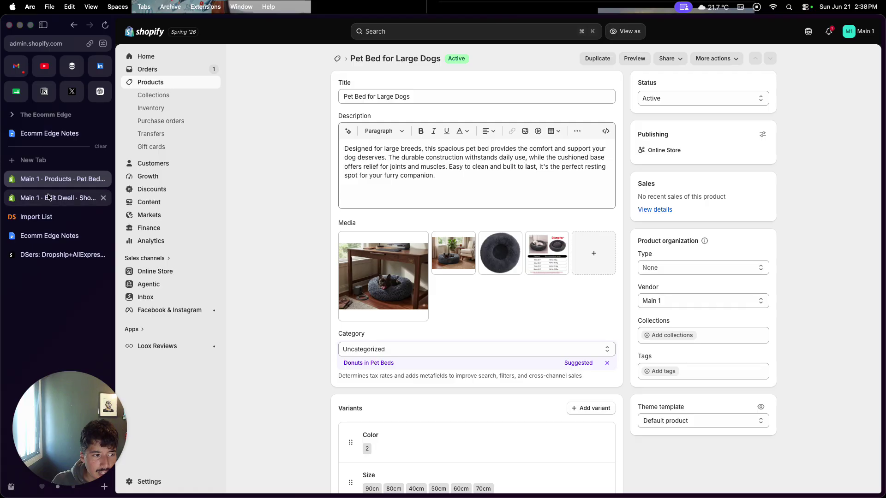
click(78, 198)
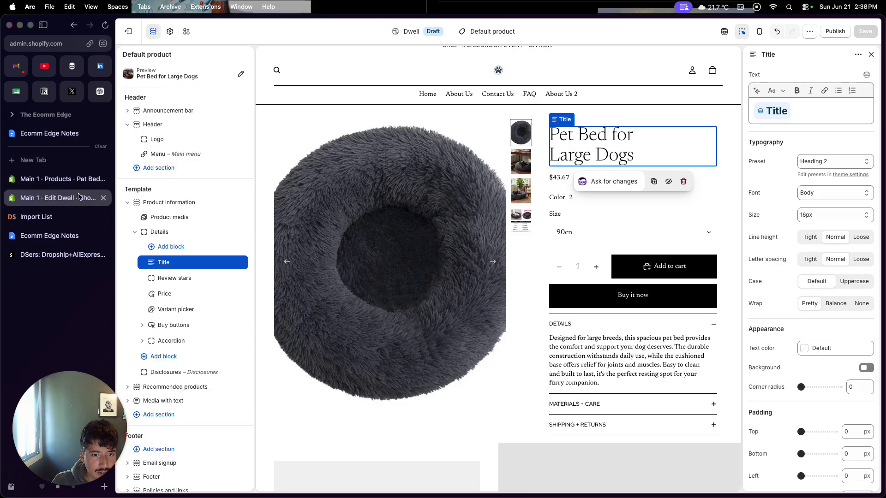
click(522, 167)
click(591, 201)
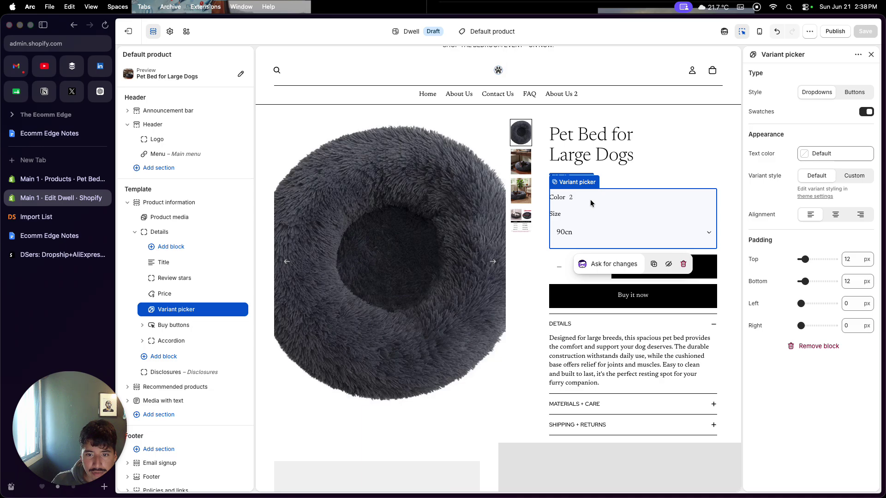
Step: Delete the Color option from the Pet Bed for Large Dogs variants in the product admin and save the product
click(70, 180)
scroll(406, 312, down, 10)
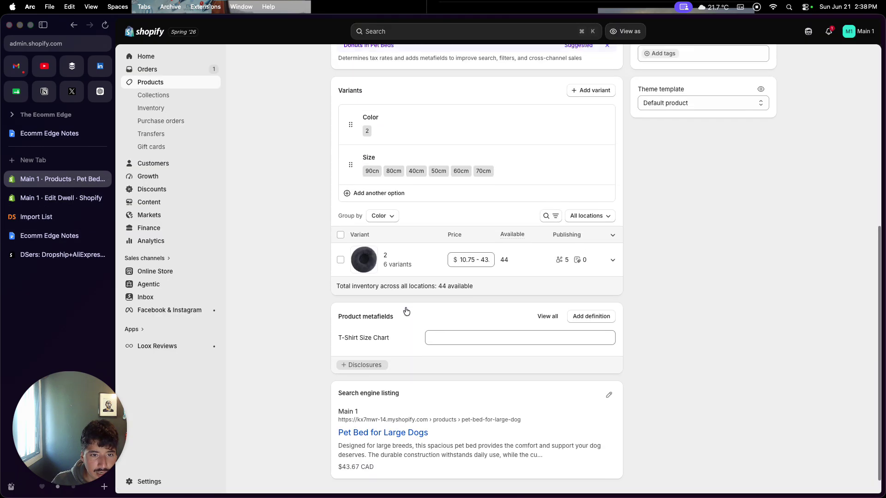
scroll(406, 312, up, 1)
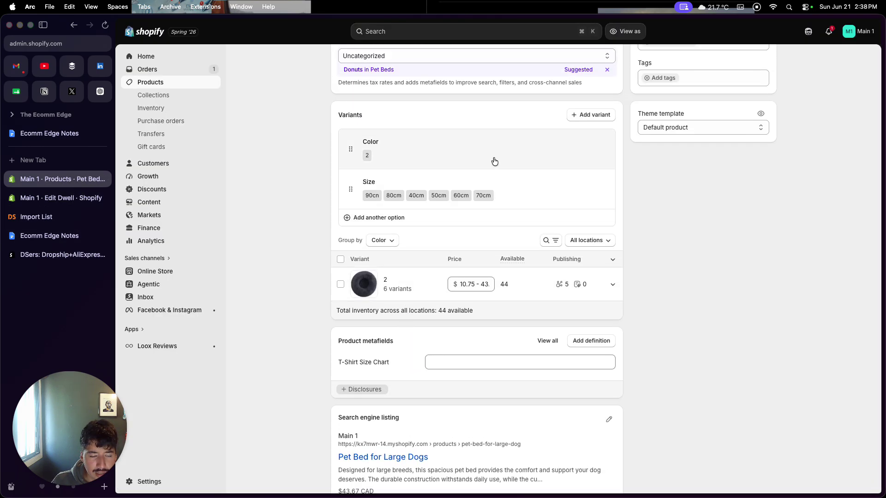
click(494, 161)
click(376, 222)
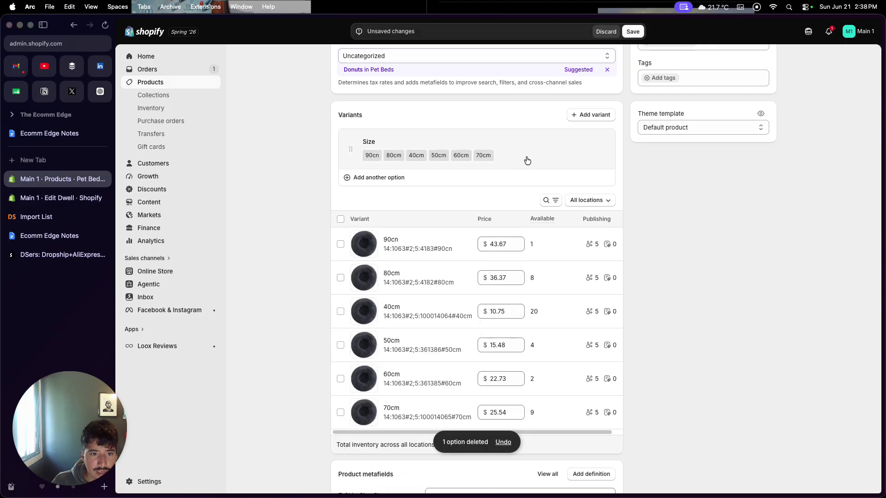
click(641, 31)
click(601, 293)
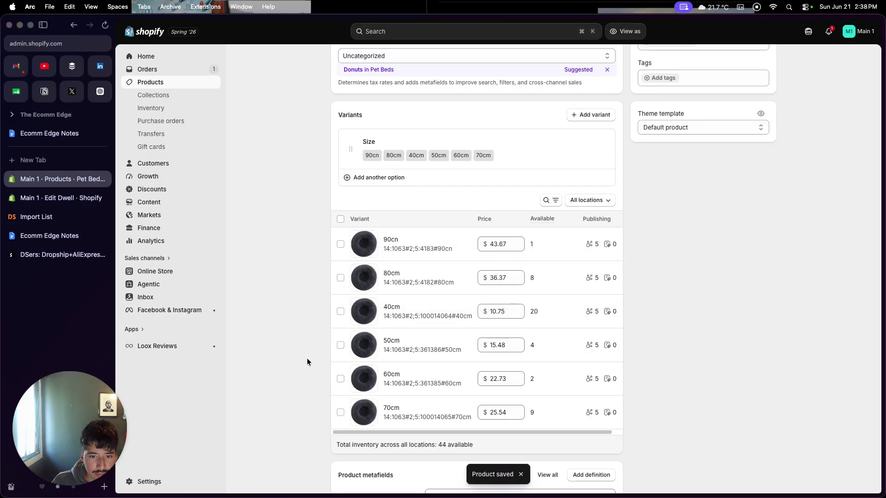
Step: Return to the theme editor, exit and reopen it for the Dwell draft theme, and load the Default product template
click(60, 198)
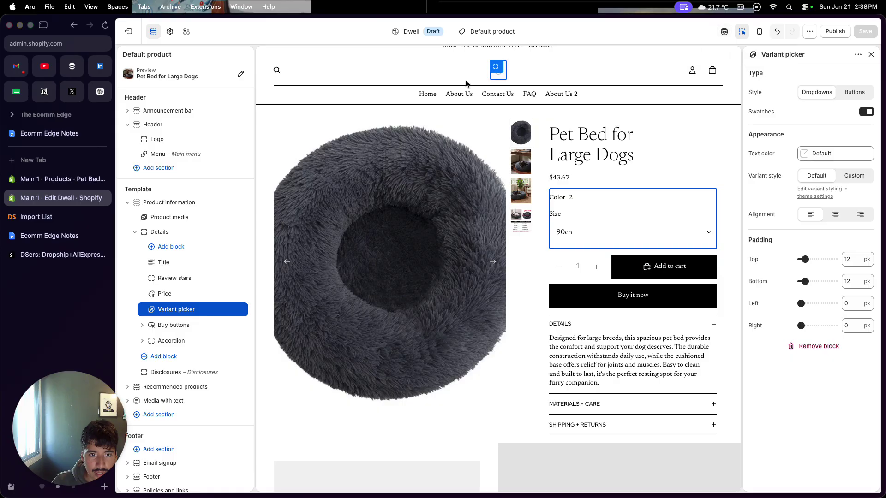
click(128, 31)
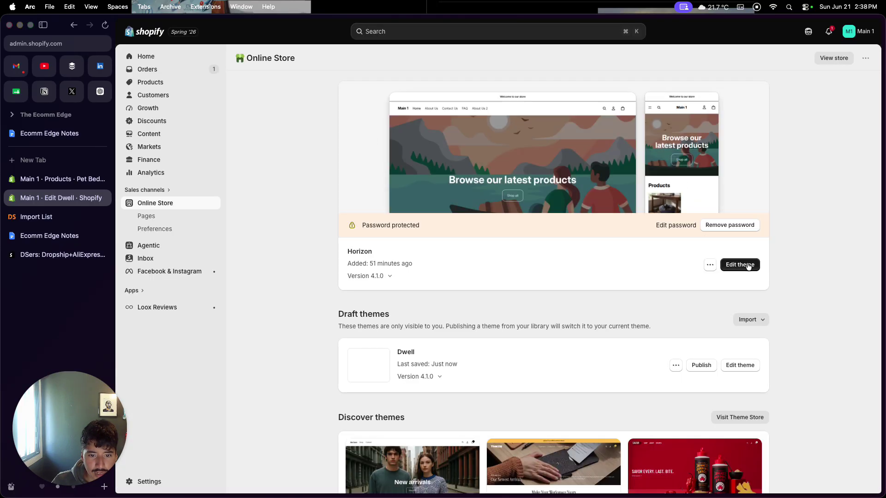
click(748, 368)
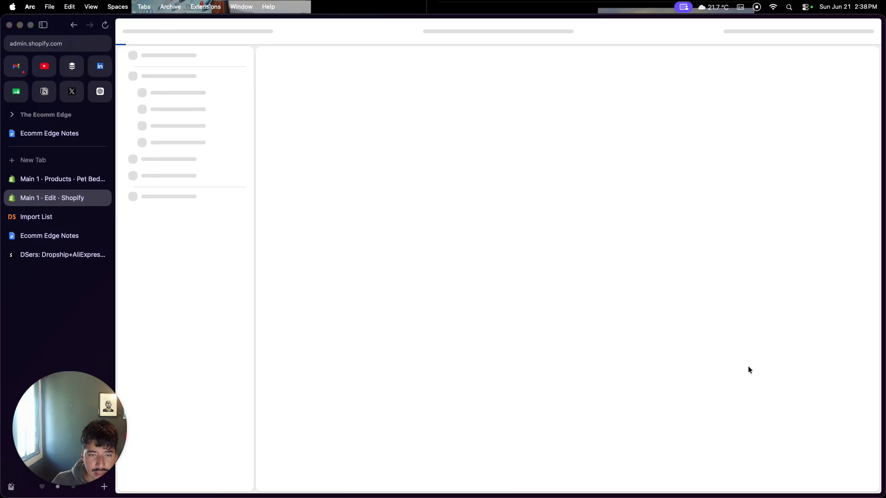
scroll(748, 370, down, 15)
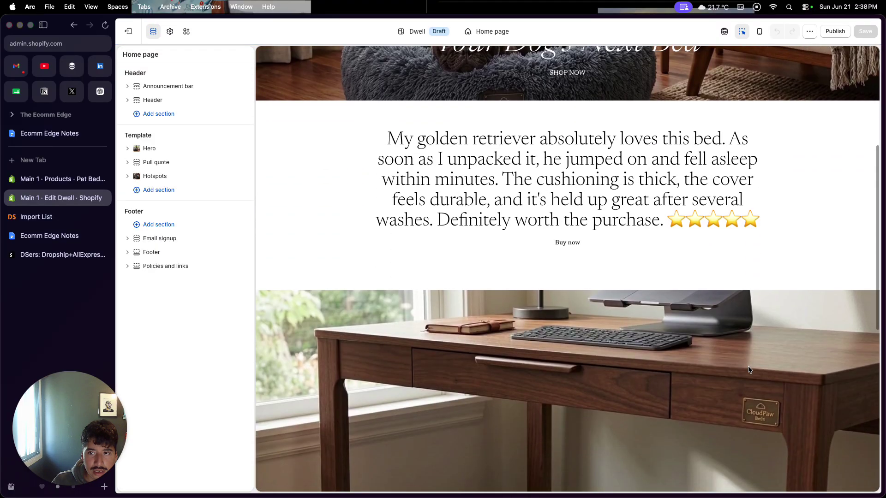
scroll(749, 369, up, 16)
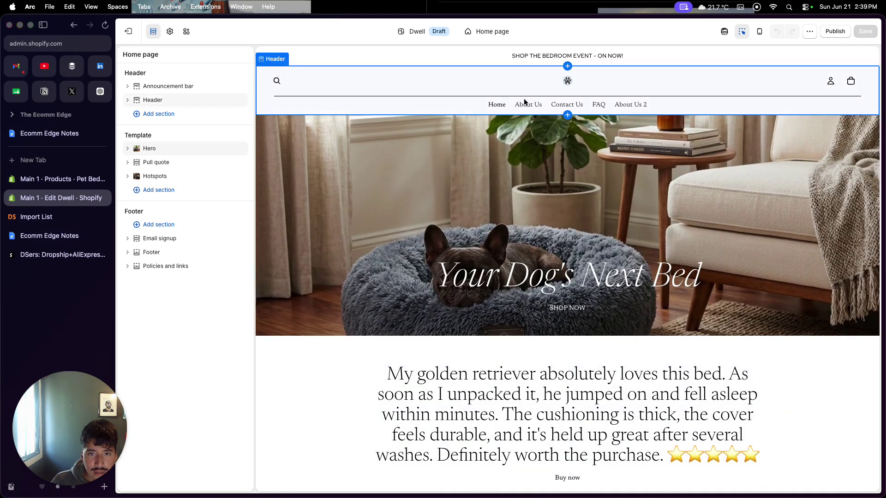
click(491, 33)
click(458, 86)
click(458, 100)
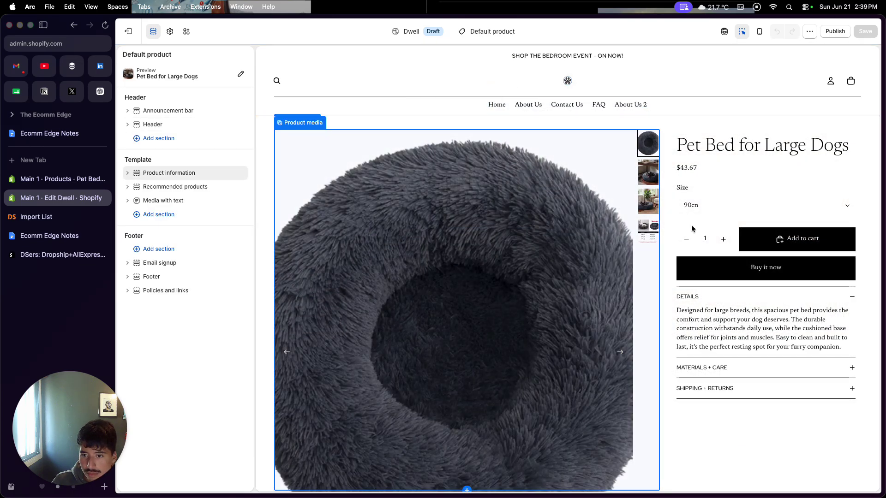
Step: Examine the Materials + Care and Shipping + Returns accordion rows on the product page
scroll(709, 274, down, 3)
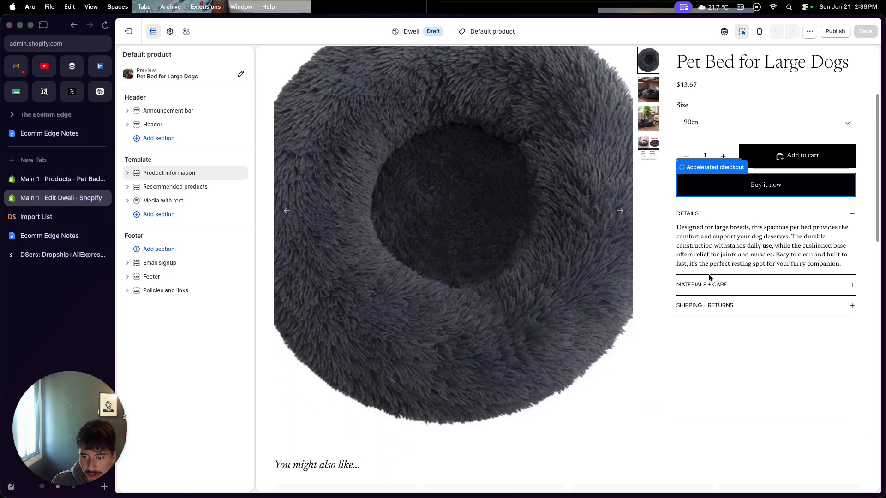
click(707, 288)
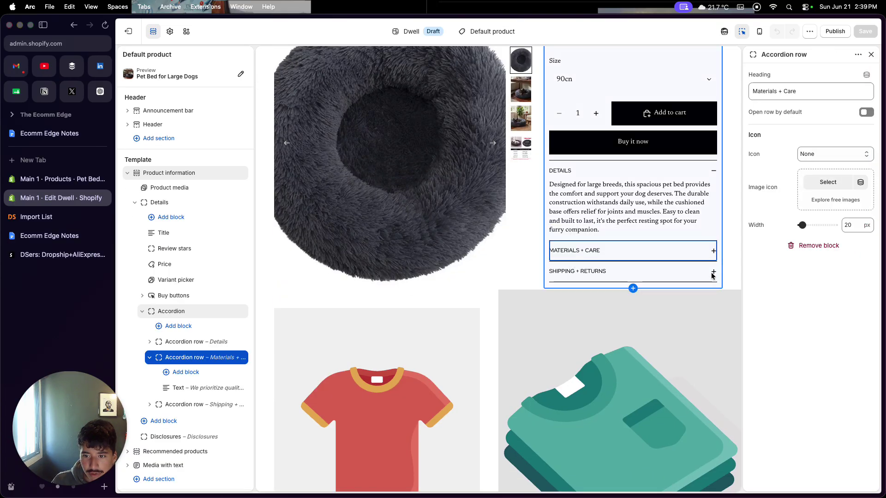
click(711, 253)
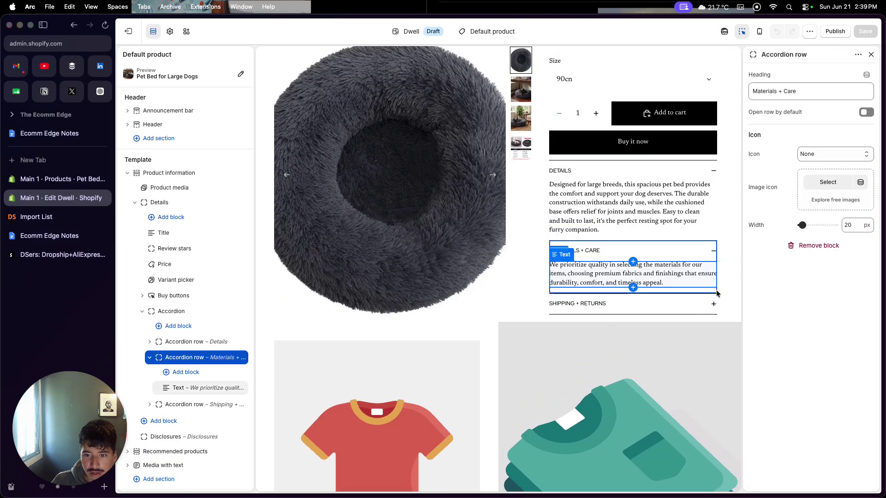
click(713, 304)
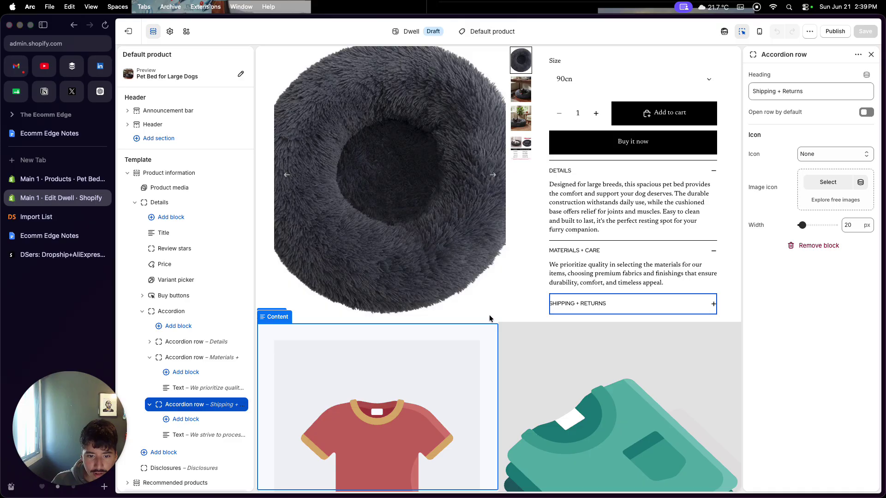
Step: Hide the footer's Email signup section and the Media block of the Media with text section
click(511, 339)
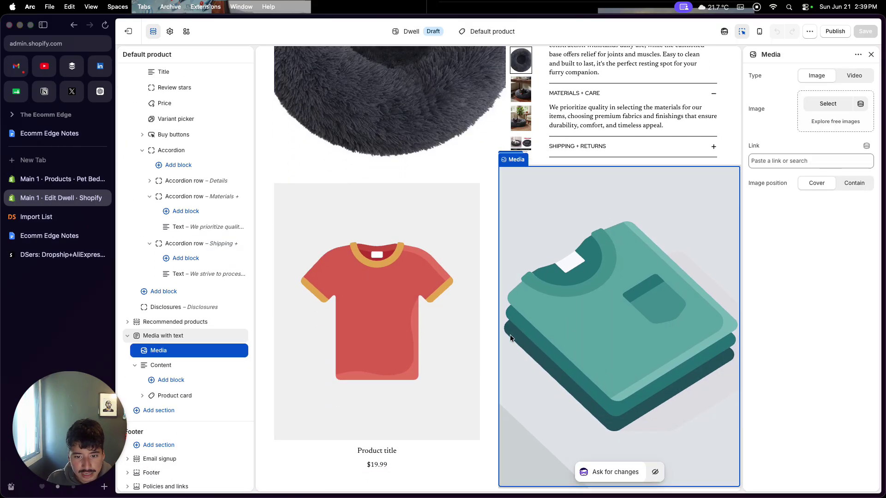
click(262, 284)
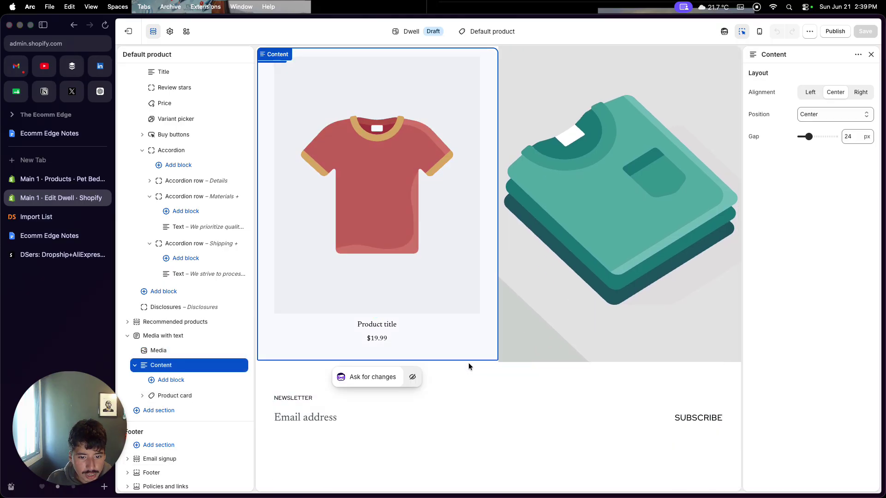
click(521, 338)
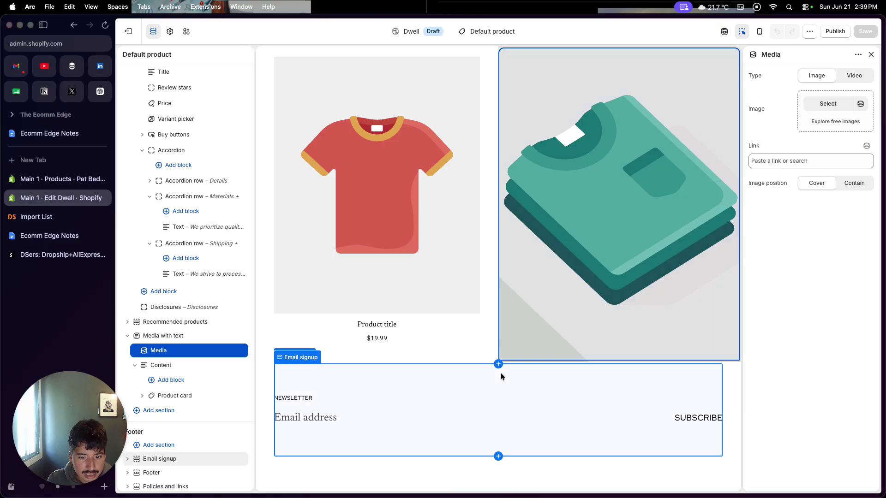
click(501, 373)
click(534, 474)
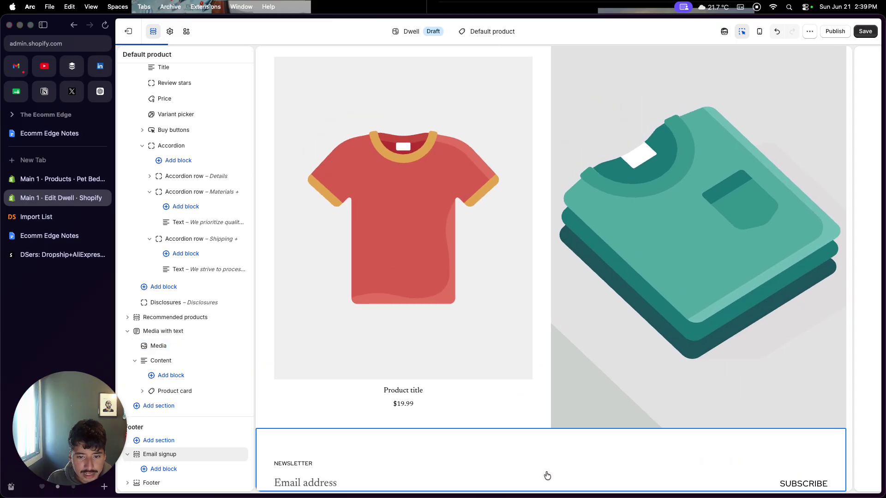
click(583, 414)
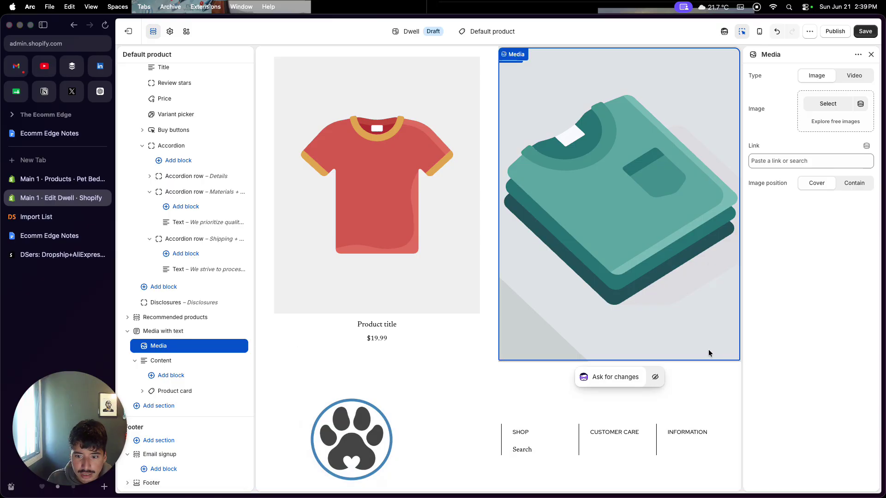
click(650, 383)
Step: Delete the product card's Product image block and the entire Media with text section, and save the template
click(437, 309)
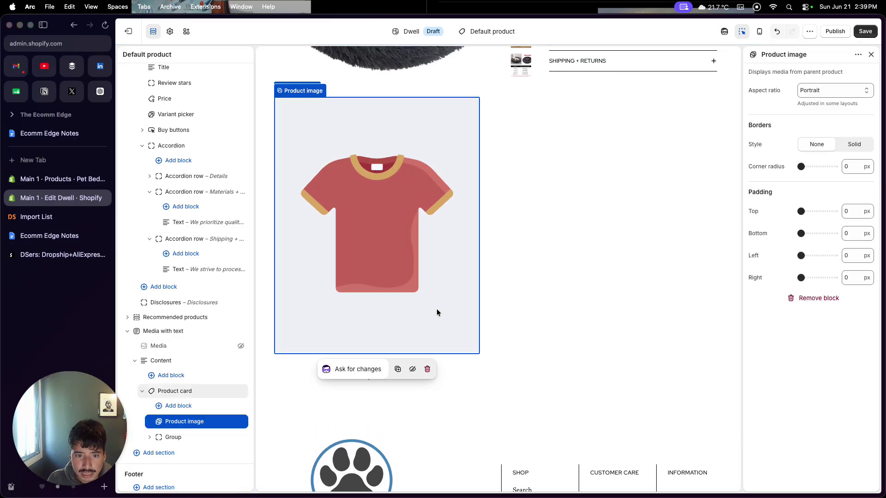
click(428, 367)
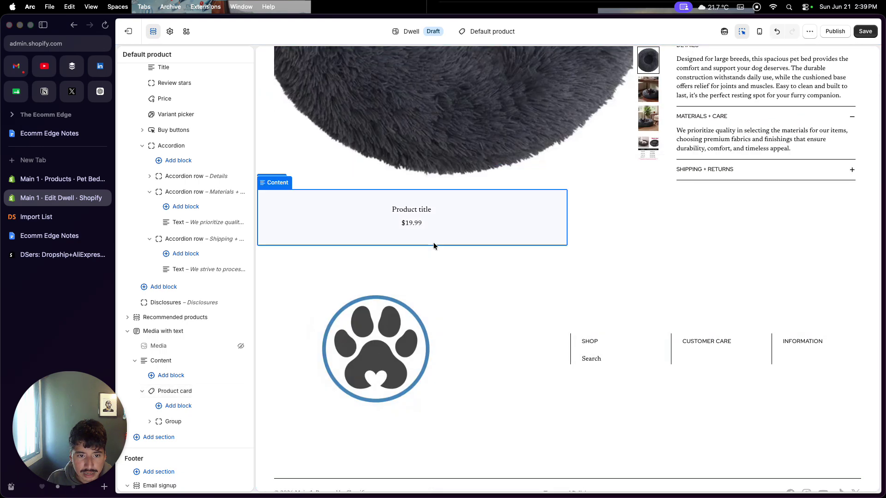
scroll(300, 265, up, 5)
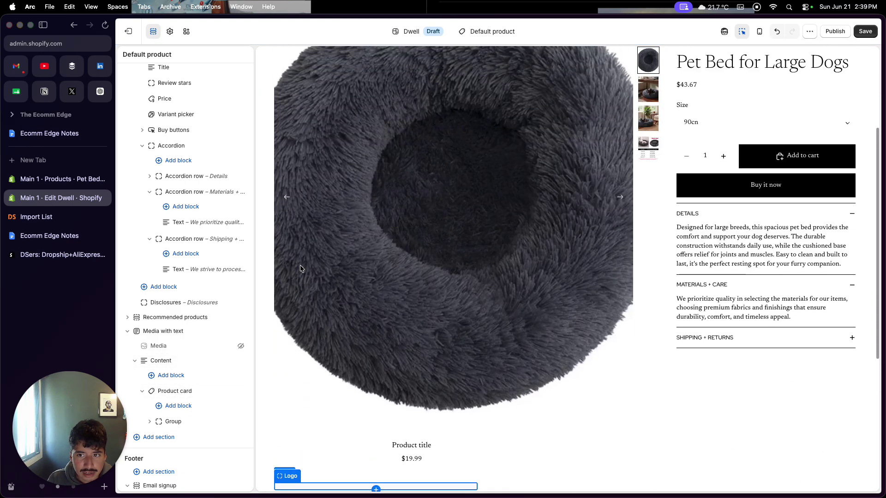
scroll(301, 267, down, 5)
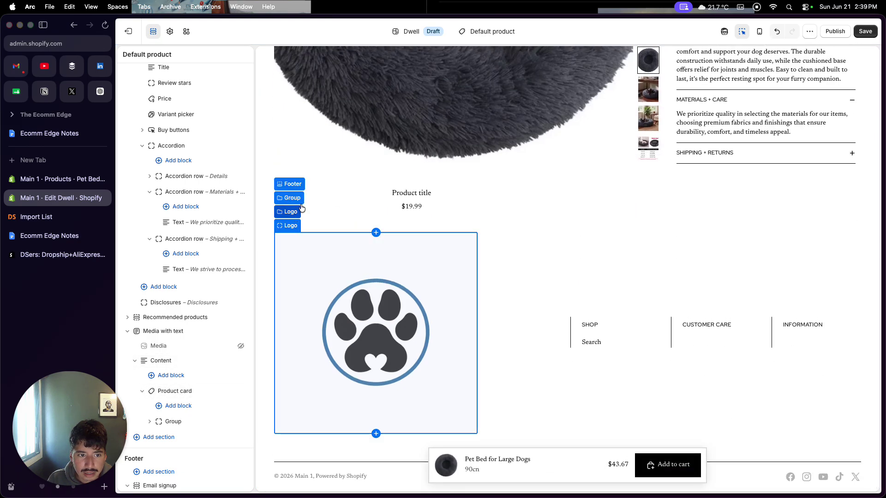
click(322, 193)
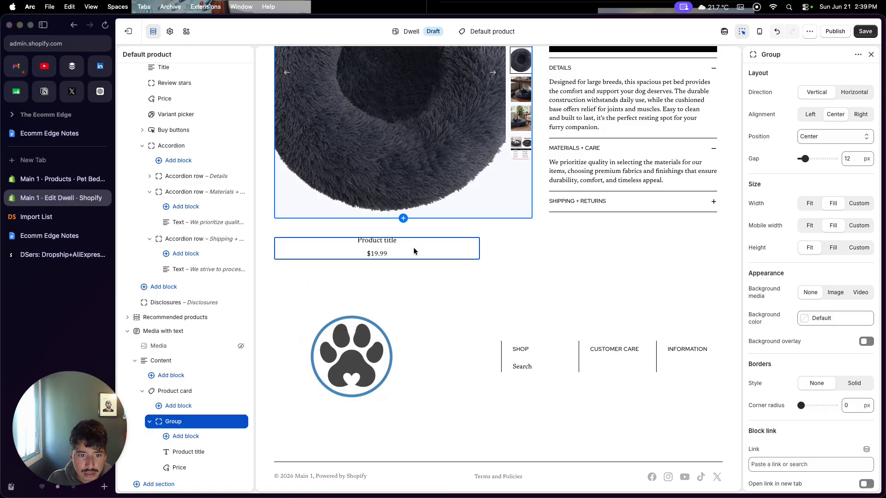
click(520, 263)
click(548, 296)
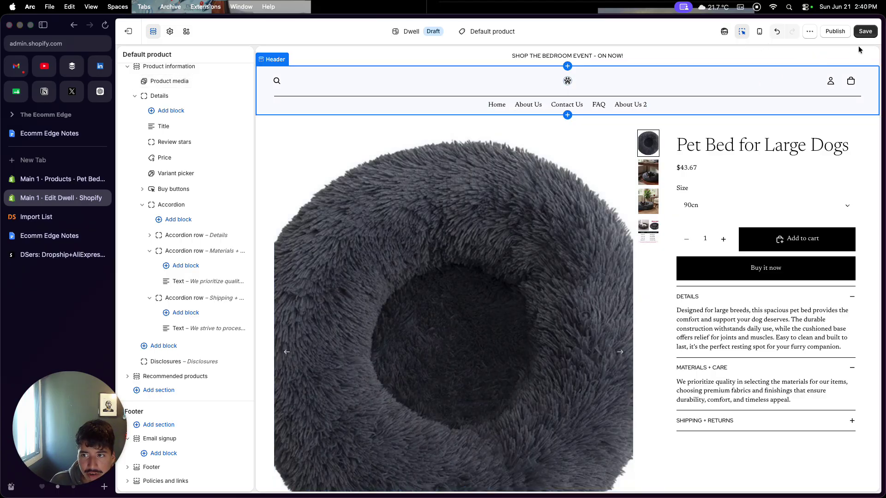
click(865, 33)
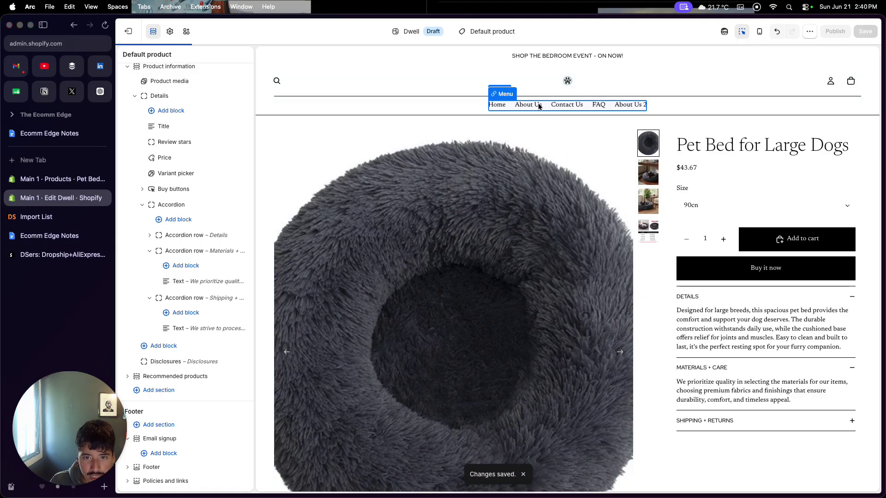
Step: Check the header's Menu block, leave the theme editor and open the Main menu in the store's Menus content
click(500, 107)
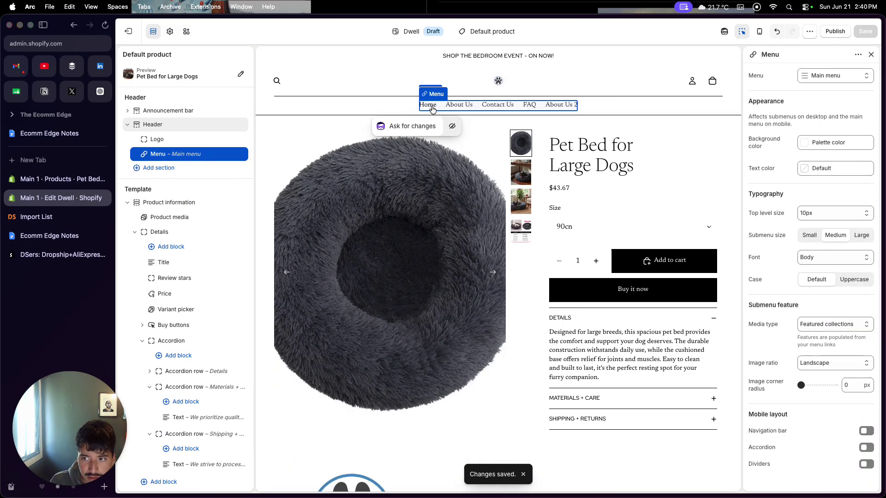
click(432, 107)
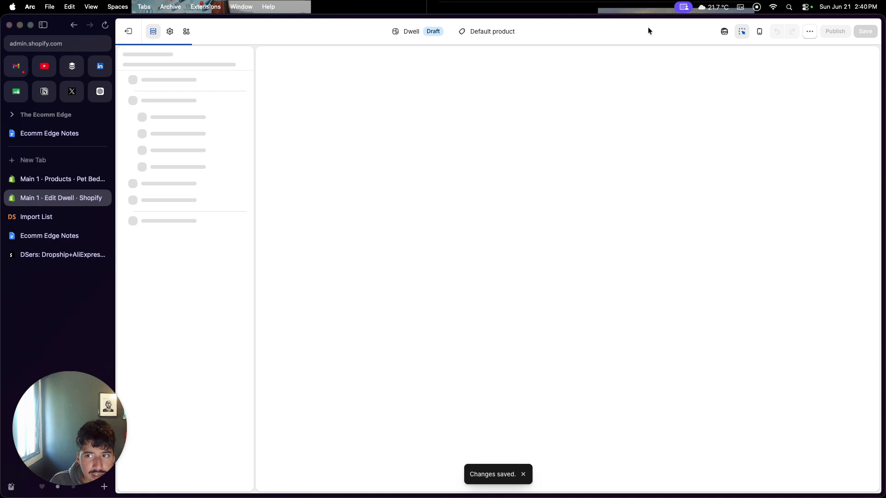
click(129, 33)
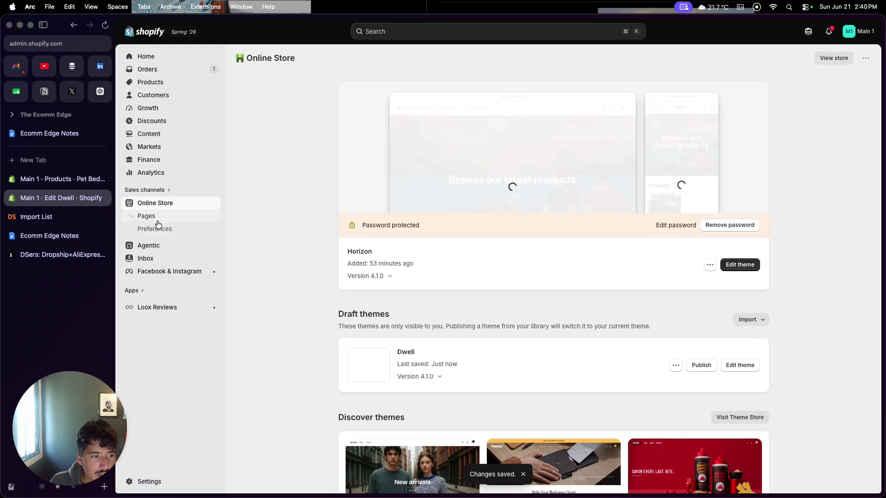
click(157, 224)
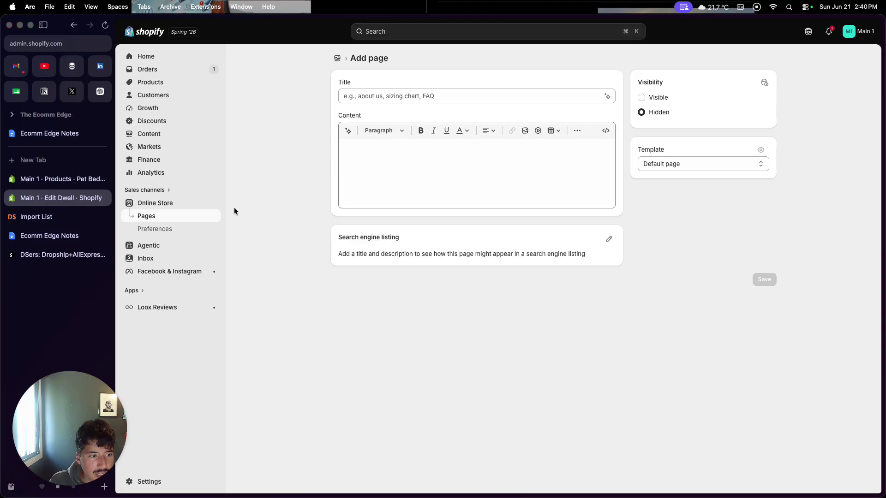
click(175, 138)
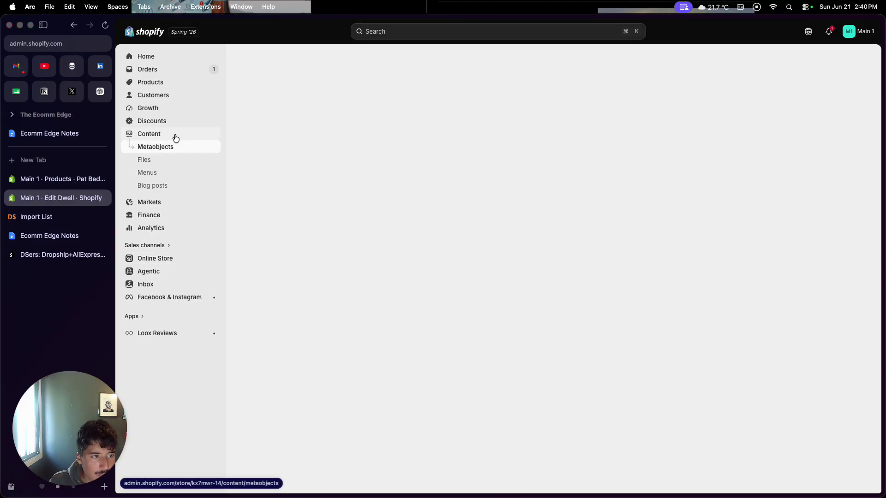
click(149, 174)
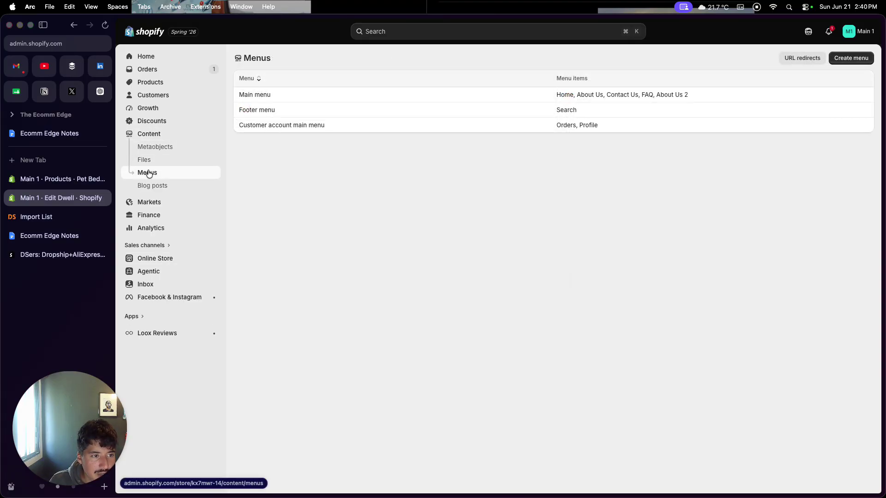
click(243, 95)
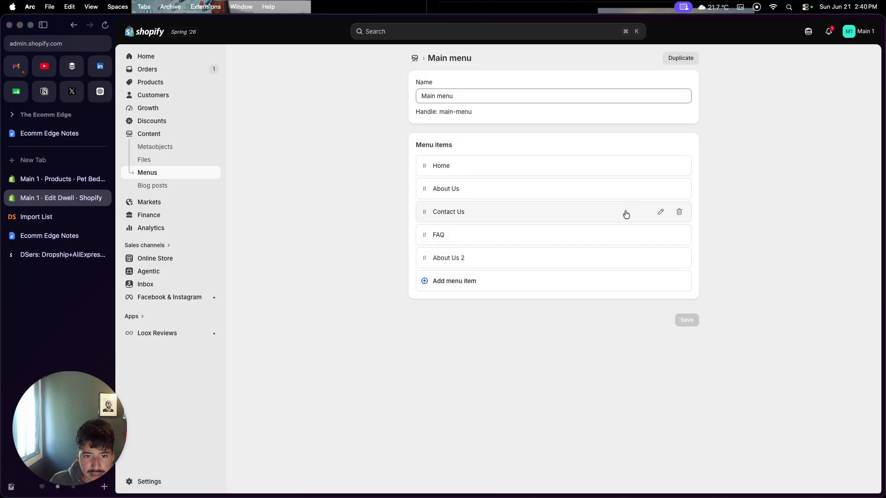
Step: Remove the About Us 2 menu item and add a Dog bed item linked to the Pet Bed for Large Dogs product
click(678, 257)
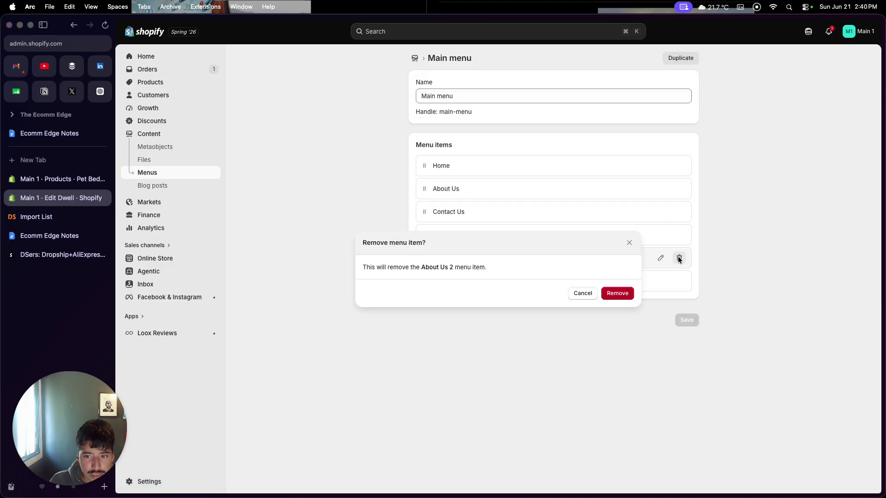
click(617, 293)
click(573, 262)
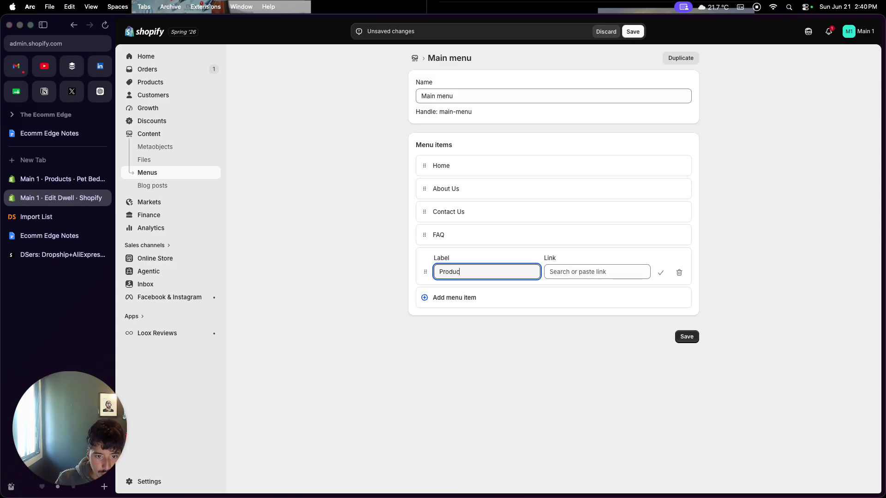
key(BackSpace)
key(BackSpace)
key(BackSpace)
text(og bed)
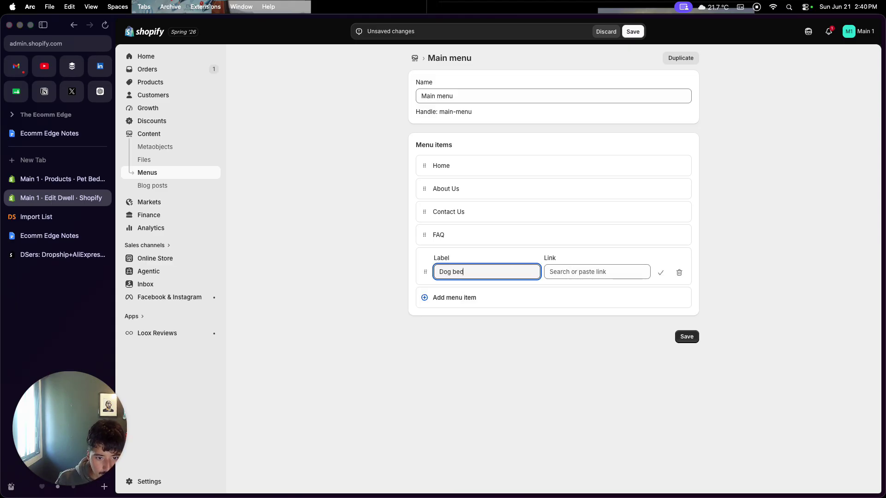
click(599, 273)
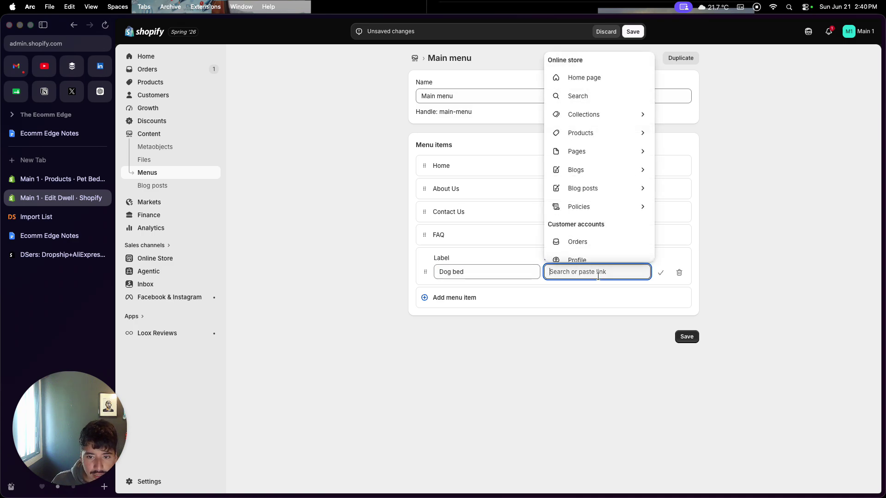
click(607, 132)
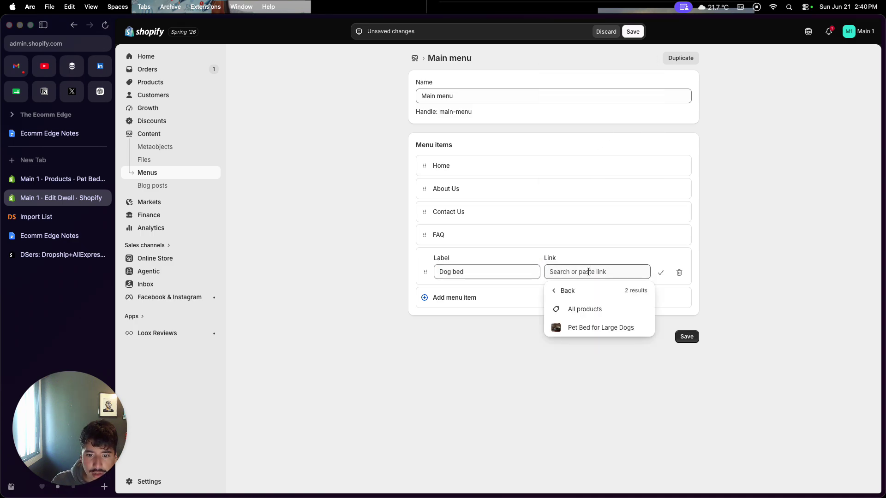
click(586, 328)
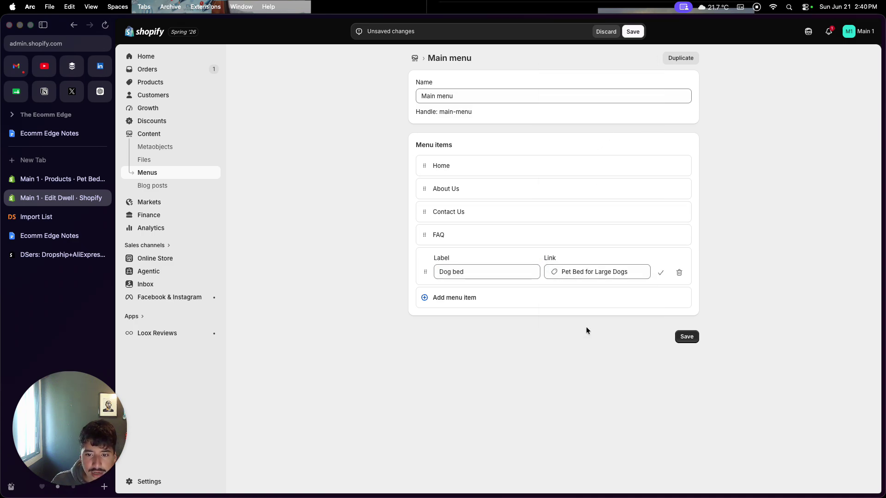
click(657, 278)
Step: Reorder the menu items to Home, Dog bed, FAQ, Contact Us, About Us, and save the menu
drag(422, 257, 421, 212)
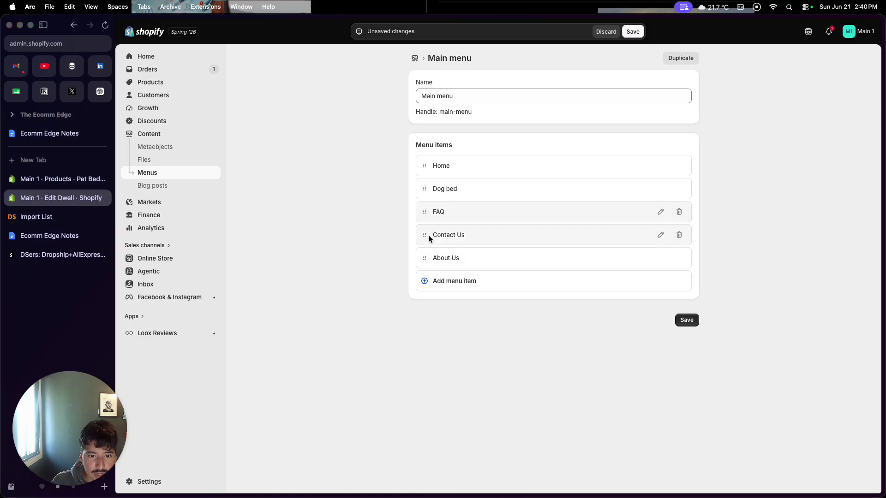
click(683, 326)
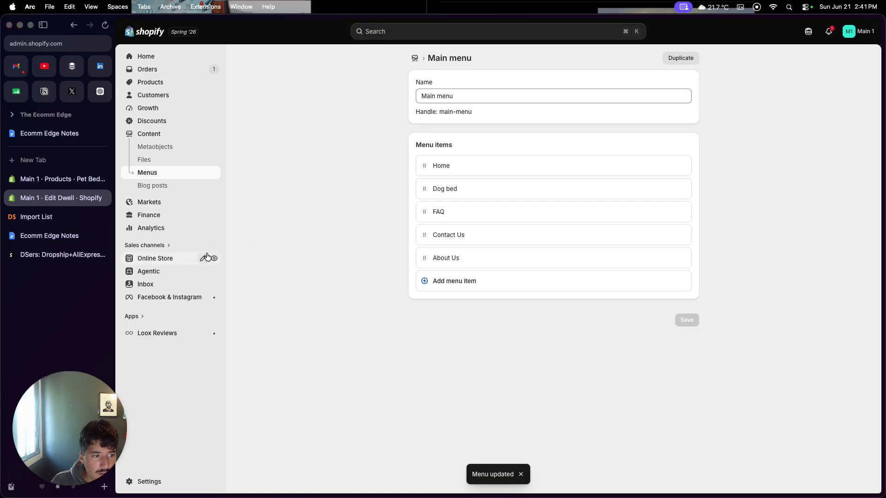
Step: Check the menu on the live store, close it and open a preview of the Dwell draft theme
click(214, 258)
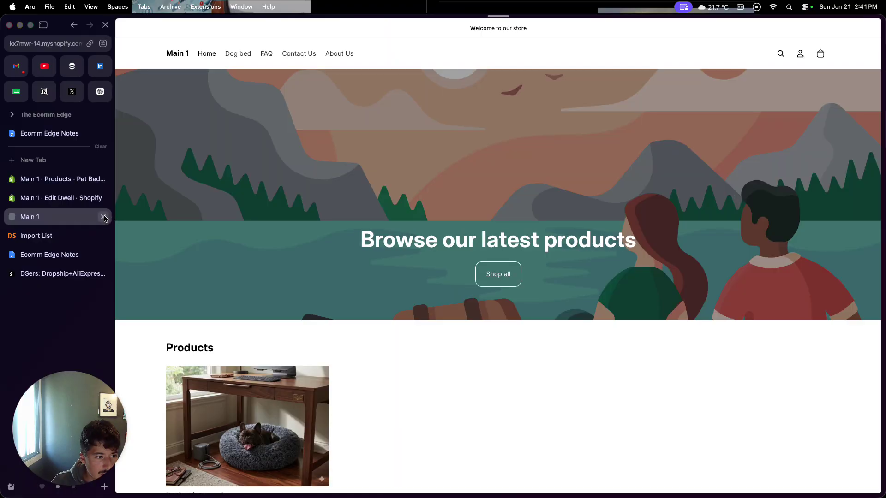
click(104, 216)
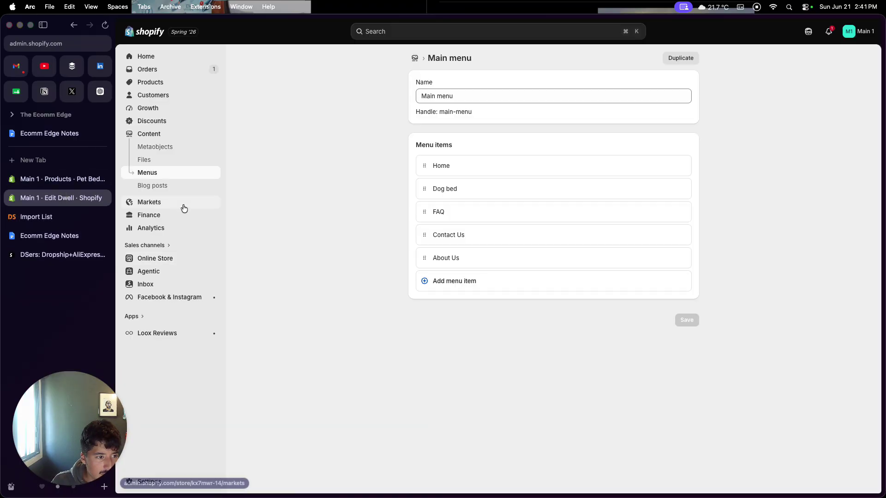
click(164, 258)
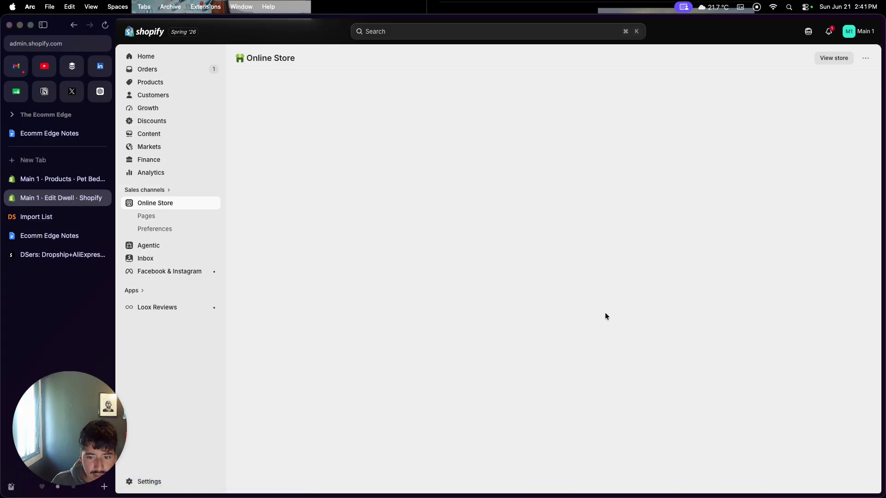
click(675, 338)
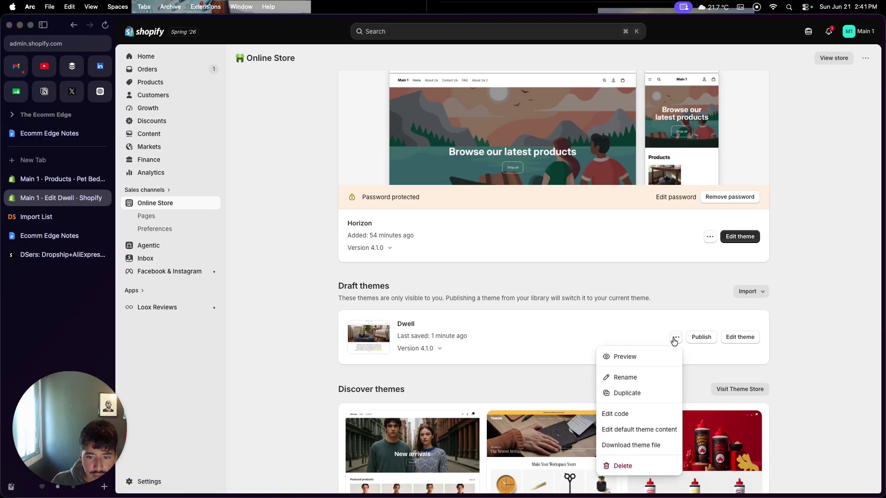
click(623, 357)
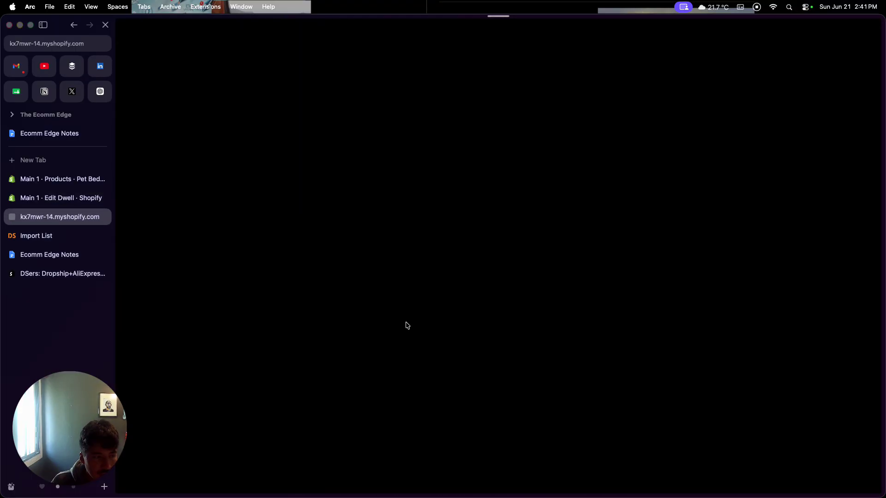
Step: Examine the Dwell preview's home page, including the header menu, banner, review text and image hotspot, and close the preview
scroll(405, 323, down, 1)
scroll(405, 323, up, 1)
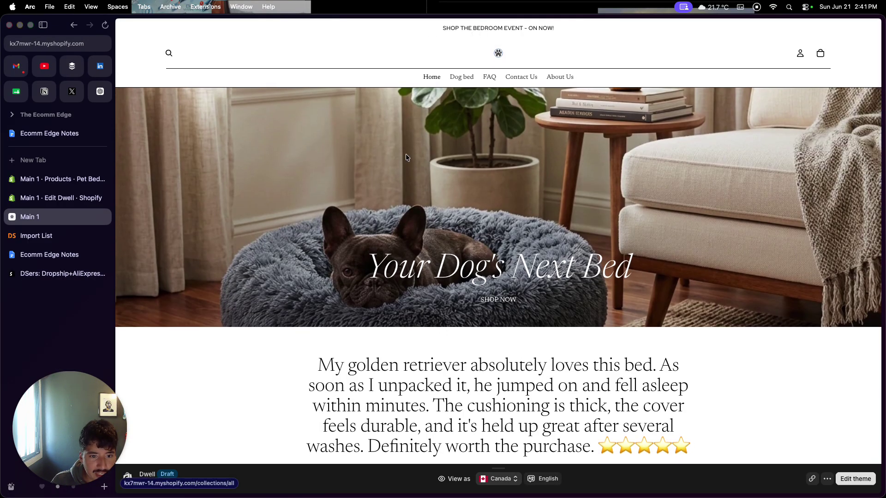
scroll(402, 173, down, 2)
scroll(403, 173, up, 2)
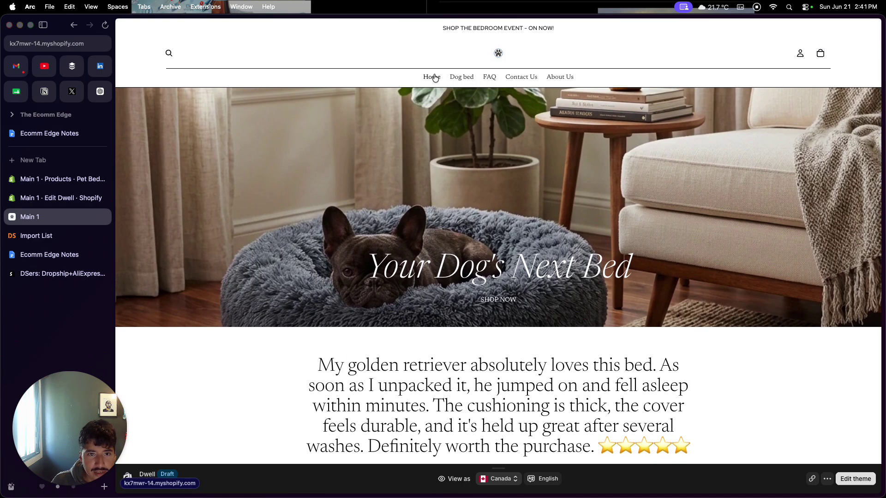
scroll(433, 149, down, 5)
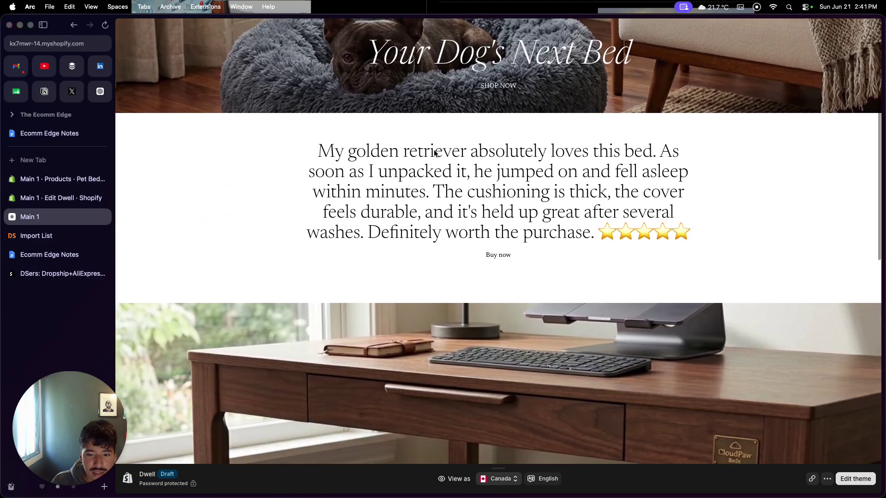
scroll(376, 174, up, 3)
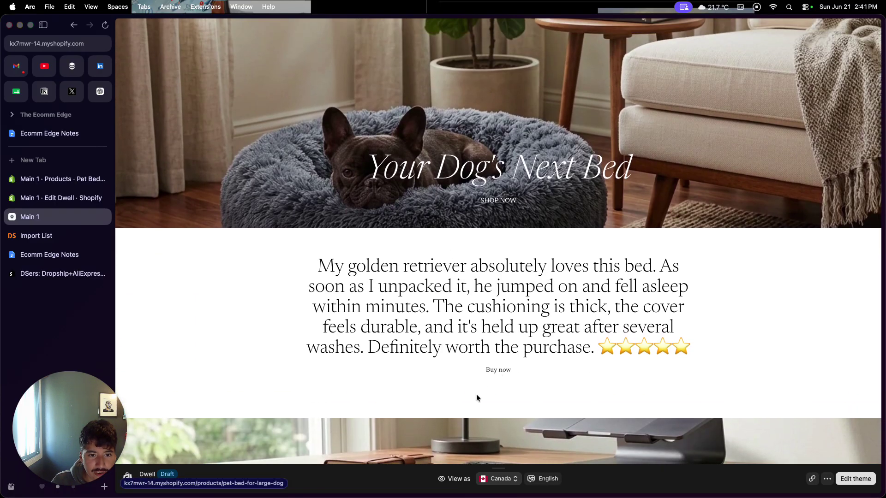
scroll(478, 395, down, 10)
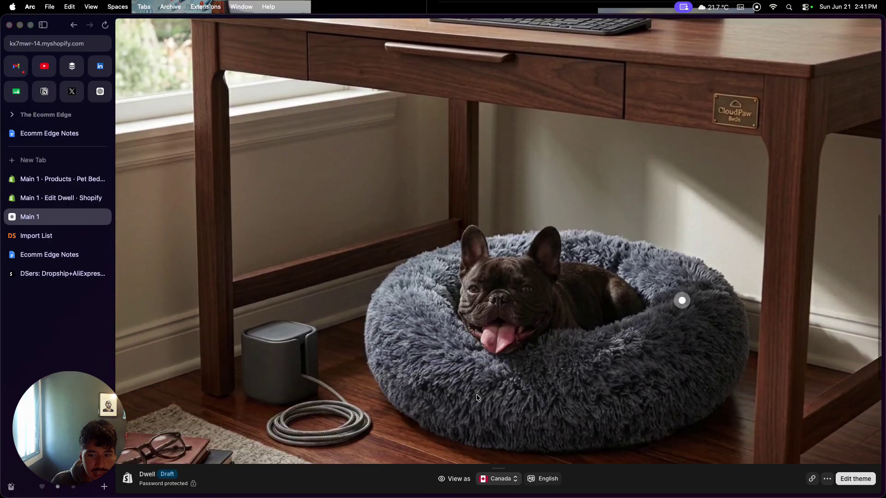
mouse_move(682, 302)
click(721, 309)
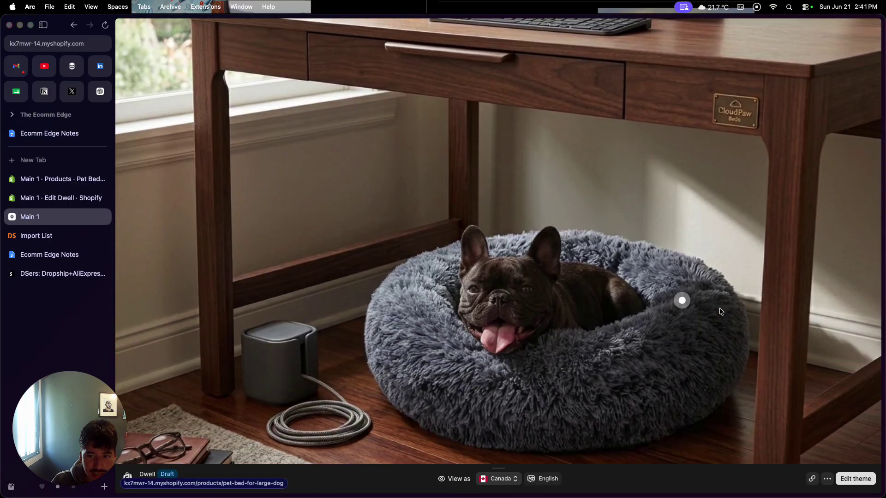
scroll(637, 364, down, 4)
scroll(636, 363, down, 2)
scroll(637, 363, up, 20)
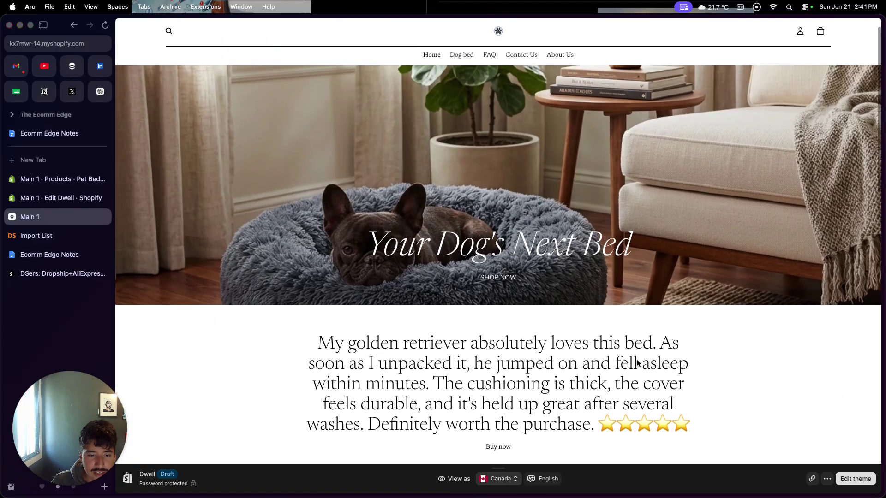
scroll(637, 363, up, 1)
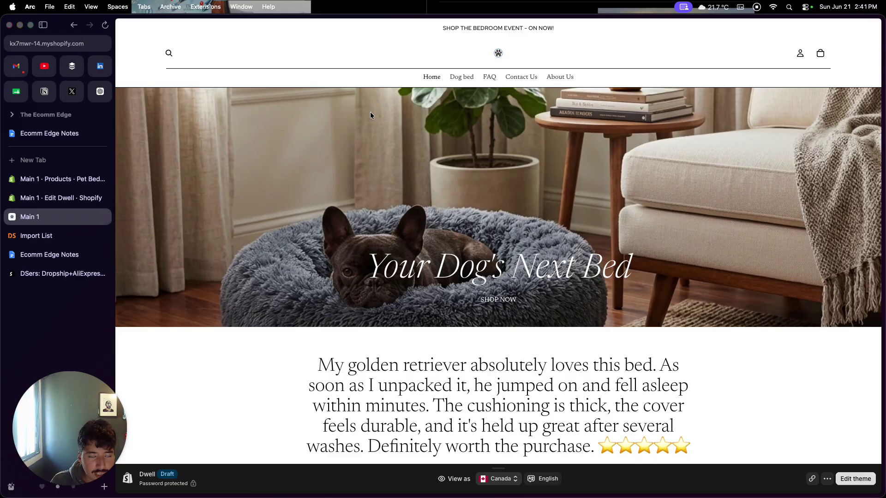
click(103, 217)
Step: Switch to the Ecomm Edge Notes document, open its "how to start shopify store" notes and hide the document tab list
click(60, 228)
drag(60, 227, 60, 213)
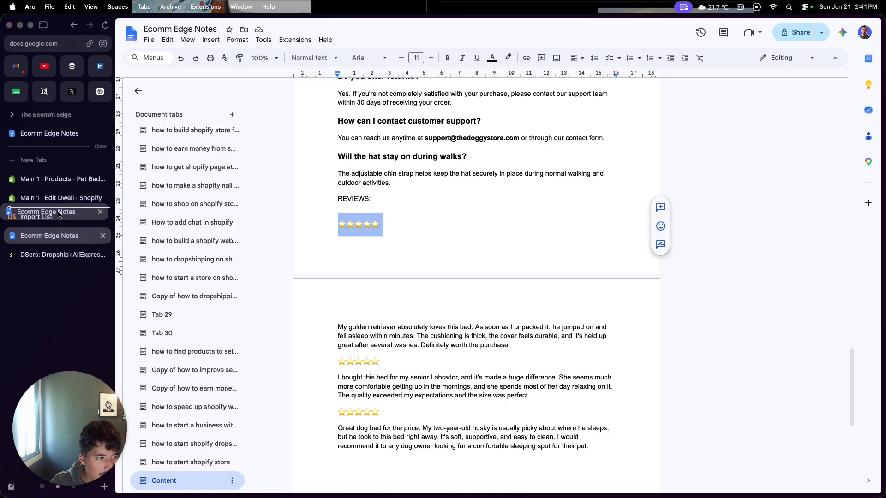
click(210, 462)
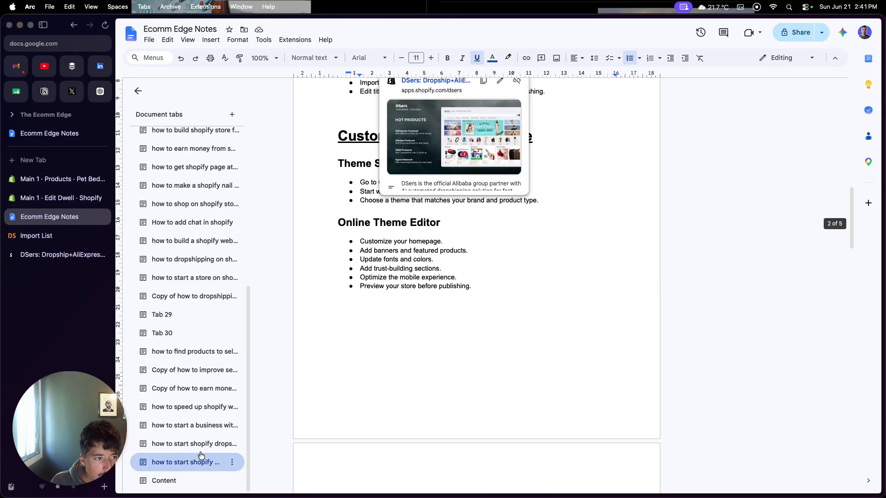
click(138, 91)
click(343, 296)
scroll(343, 296, down, 5)
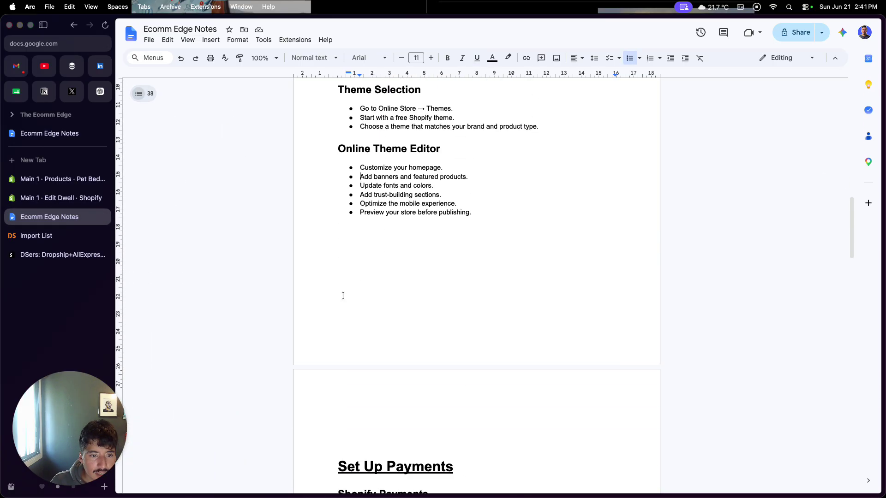
Step: Close the extra Shopify admin tab showing the themes and open the store's Payments settings
click(78, 198)
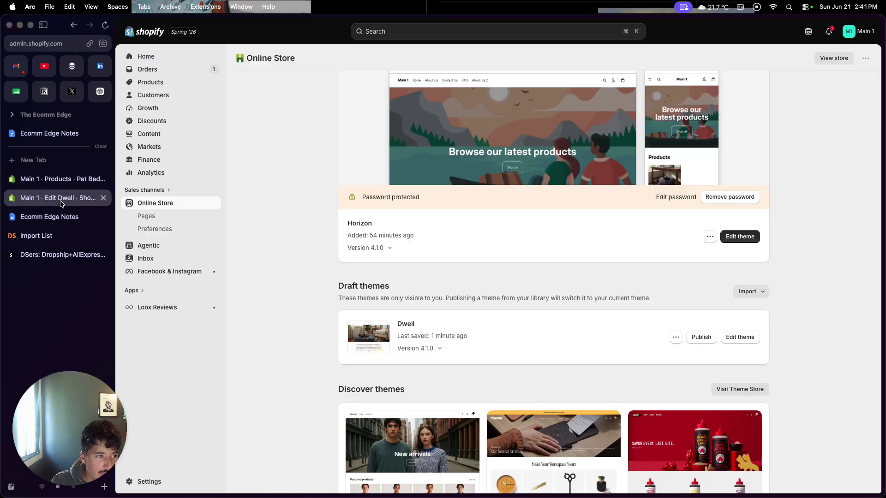
click(103, 198)
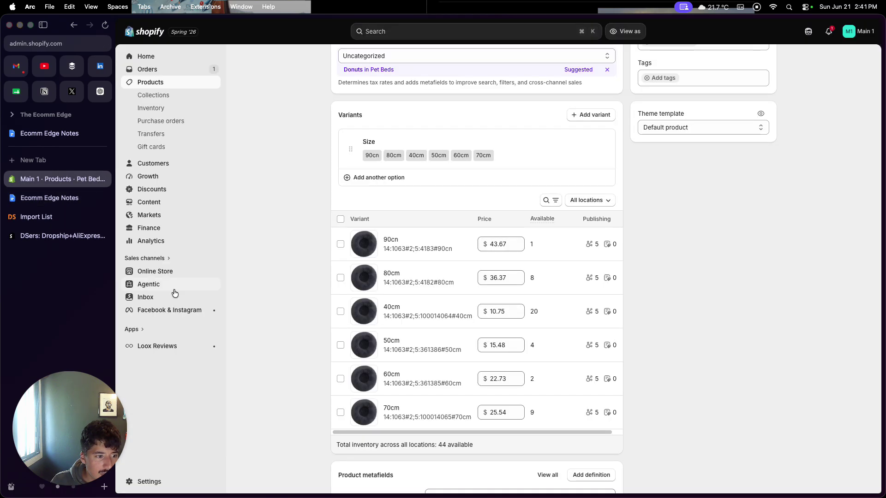
click(161, 481)
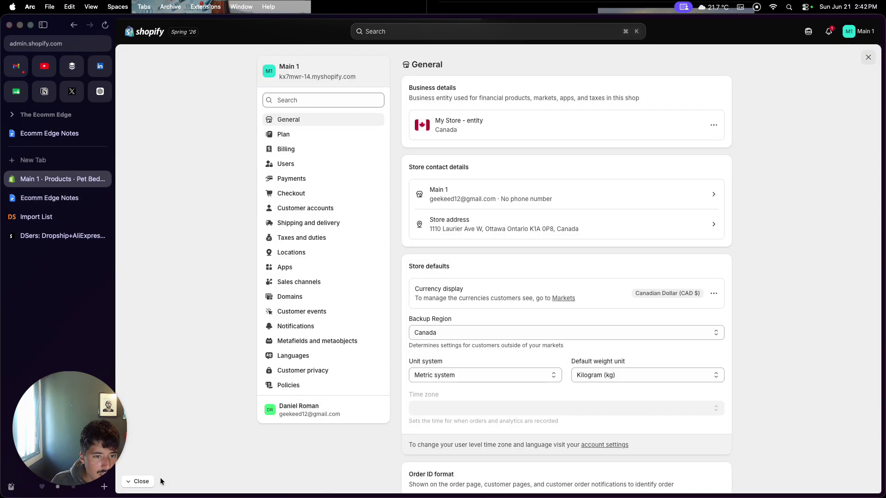
click(289, 185)
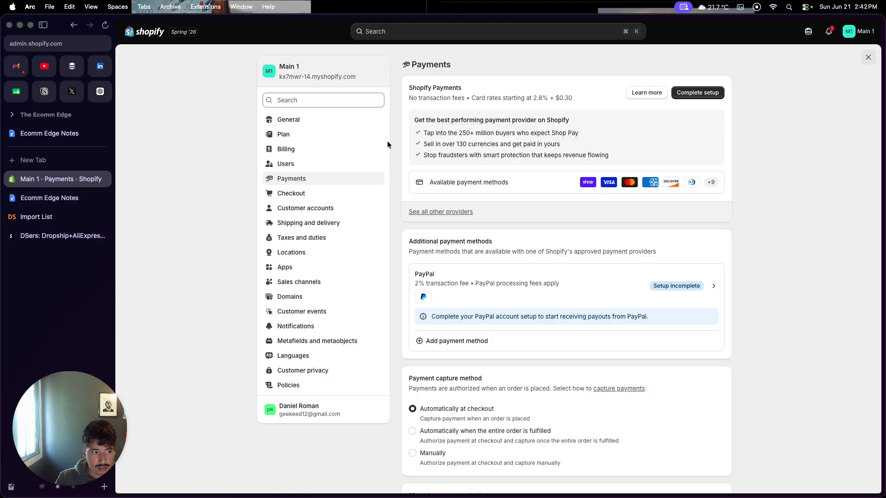
Step: Open the local payment providers link from the Ecomm Edge Notes and filter the providers by Canada
click(74, 201)
scroll(428, 405, down, 1)
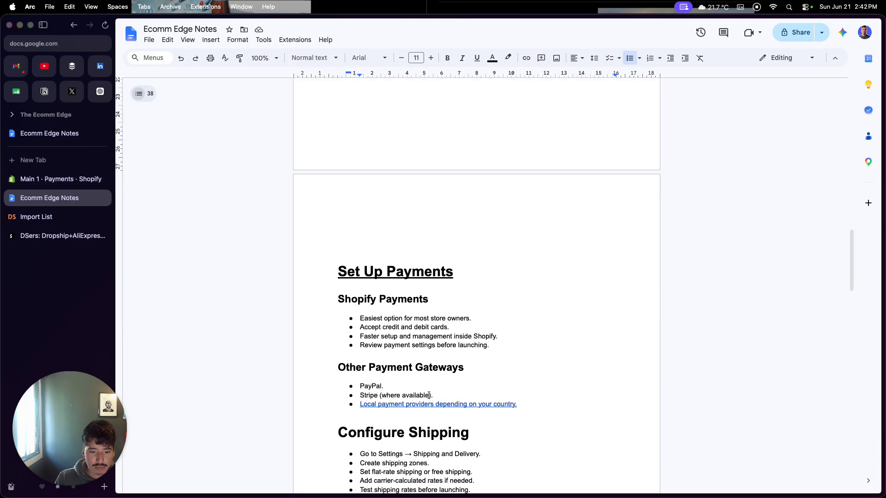
click(428, 418)
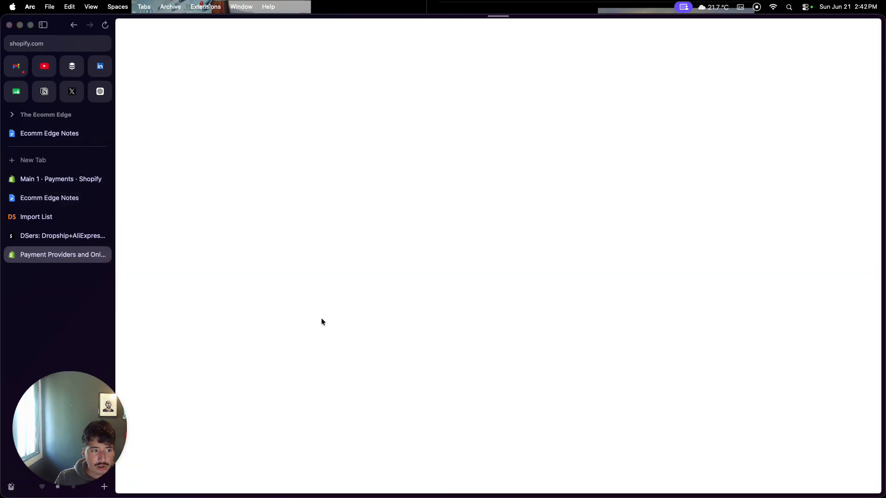
scroll(323, 286, down, 7)
click(420, 231)
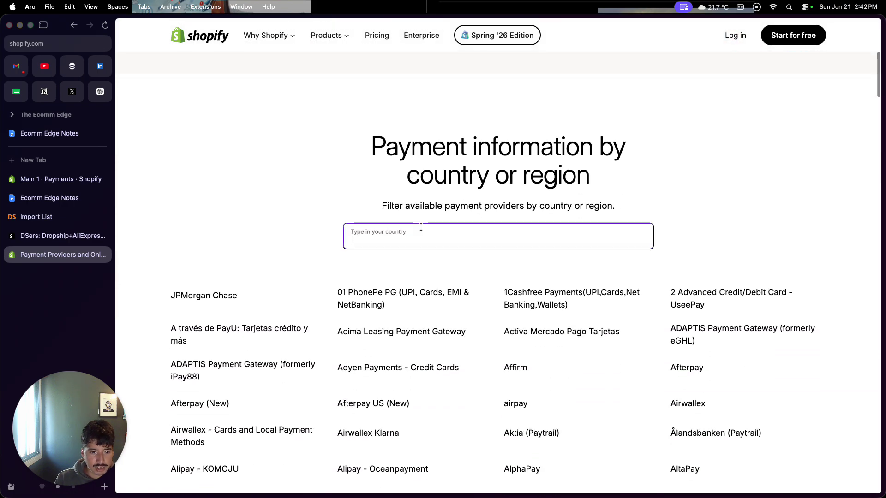
text(Canada)
click(403, 276)
Step: Examine the list of payment providers for Canada and return to the store's Payments settings
scroll(376, 323, down, 6)
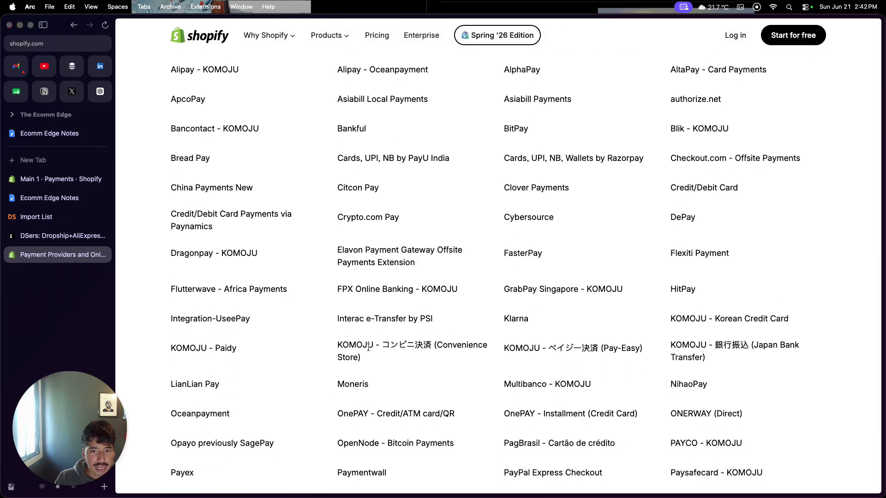
scroll(368, 347, down, 1)
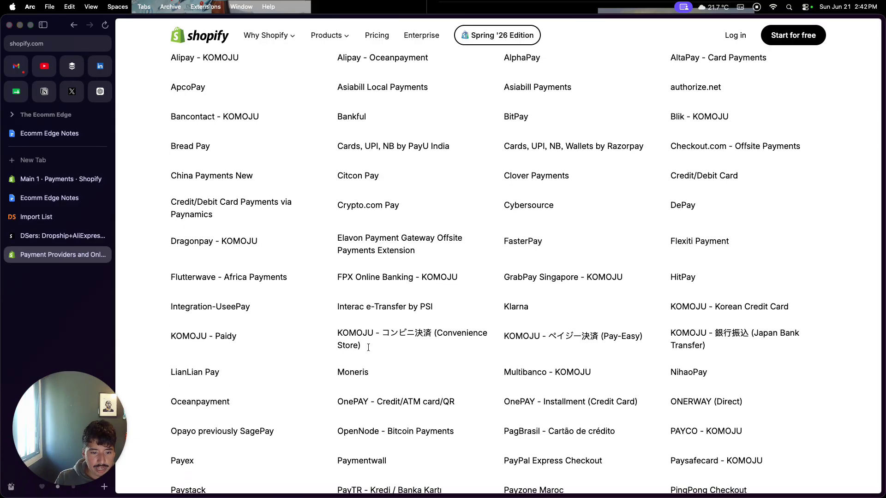
scroll(368, 347, down, 5)
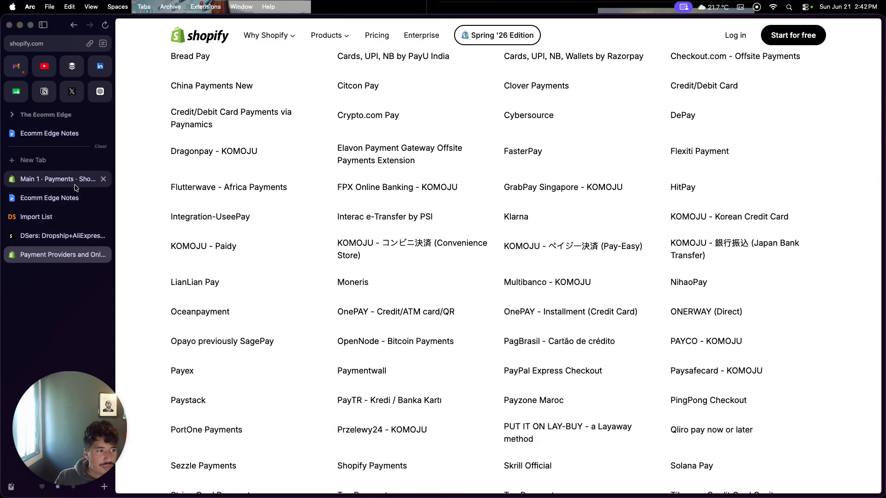
click(73, 182)
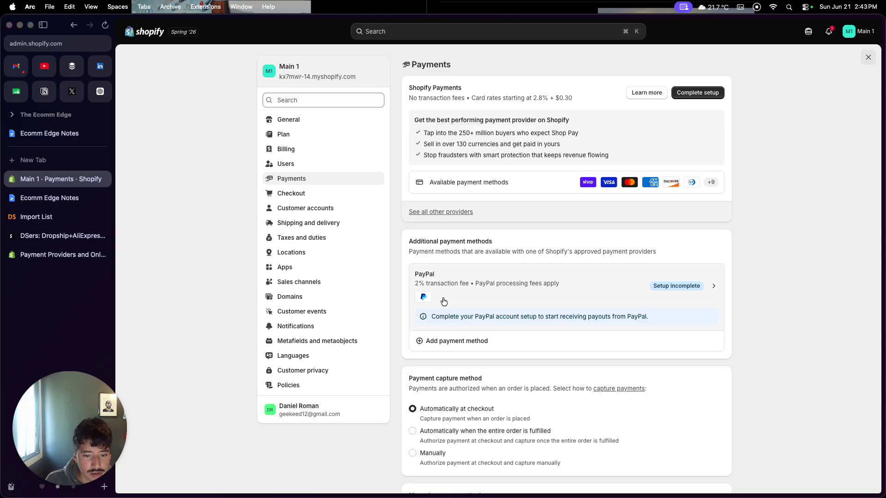
Step: Open the general shipping profile in the Shipping and delivery settings and examine its domestic, international and US cross-border zones and rates
click(335, 224)
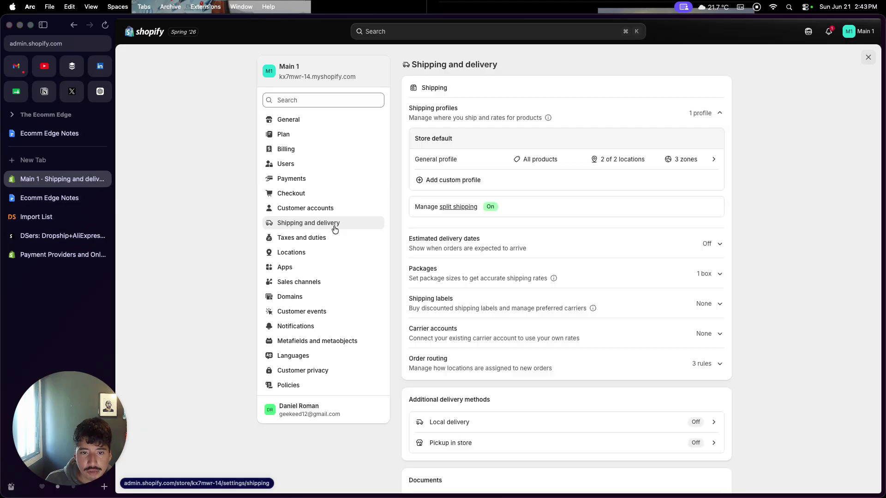
click(430, 164)
scroll(486, 214, down, 5)
scroll(485, 213, up, 2)
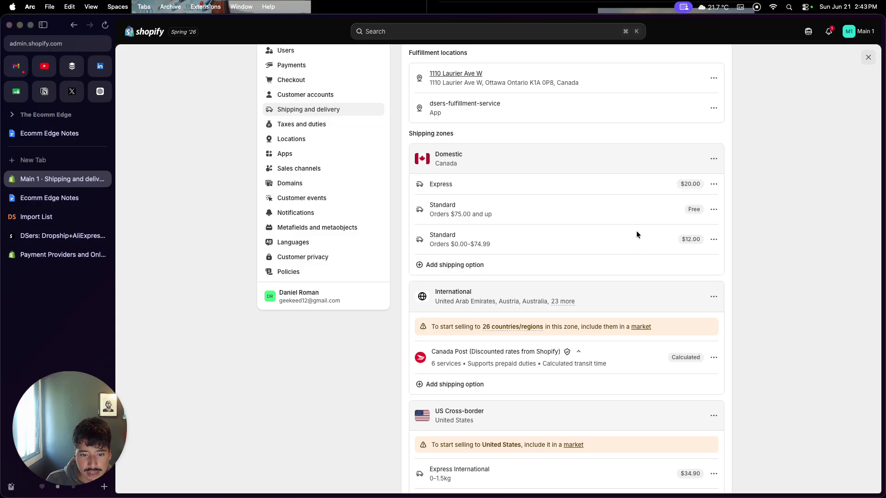
scroll(636, 235, down, 4)
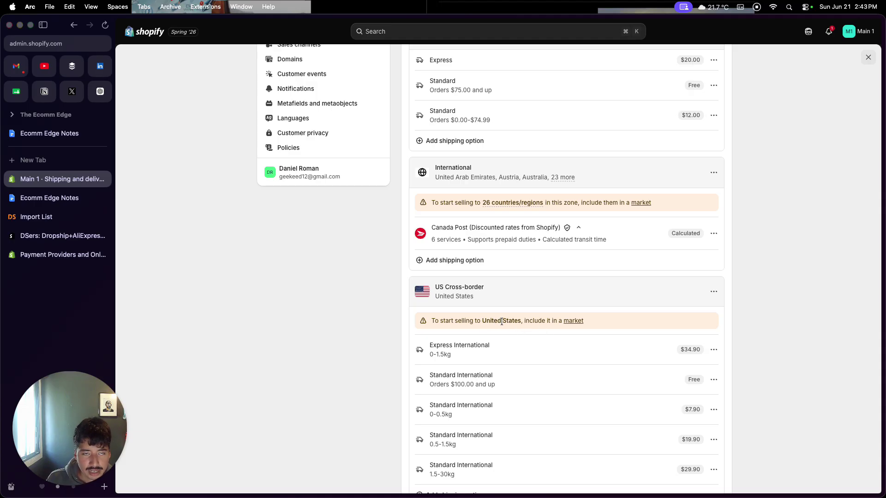
scroll(583, 397, down, 3)
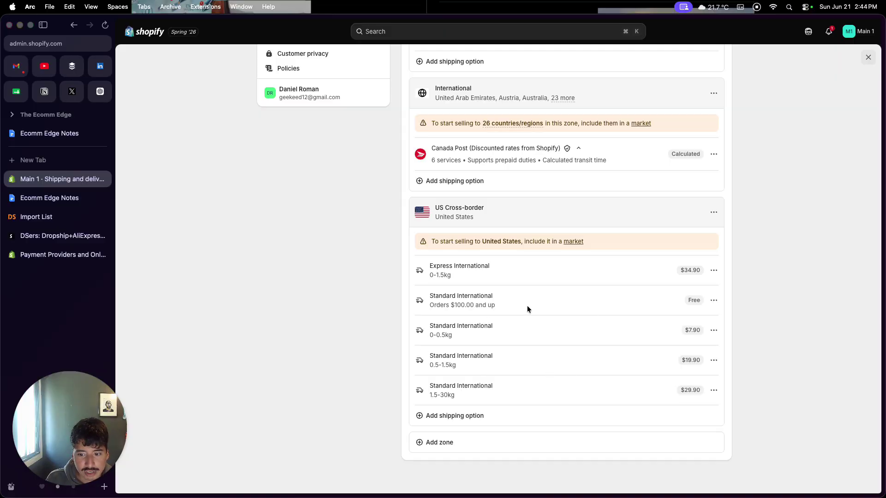
scroll(539, 377, up, 10)
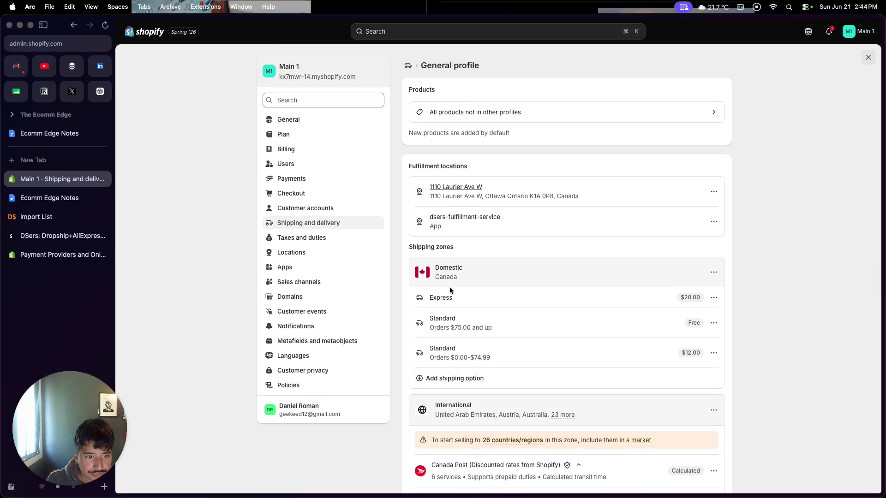
Step: Open the Taxes and duties settings and review the tax service and list of tax regions
click(333, 238)
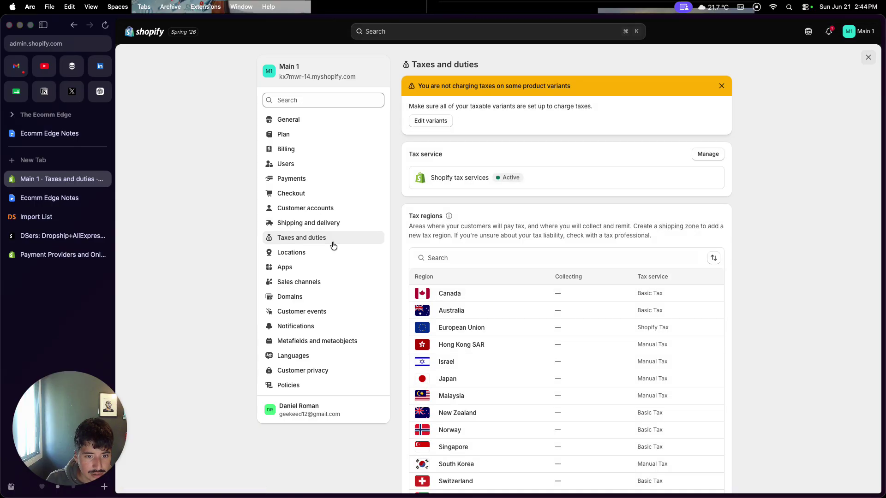
scroll(405, 306, down, 1)
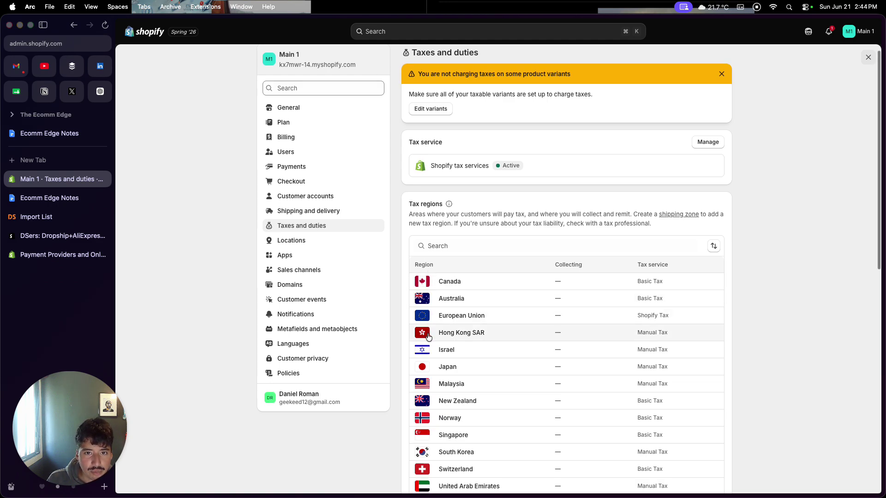
scroll(428, 337, down, 1)
scroll(428, 337, up, 1)
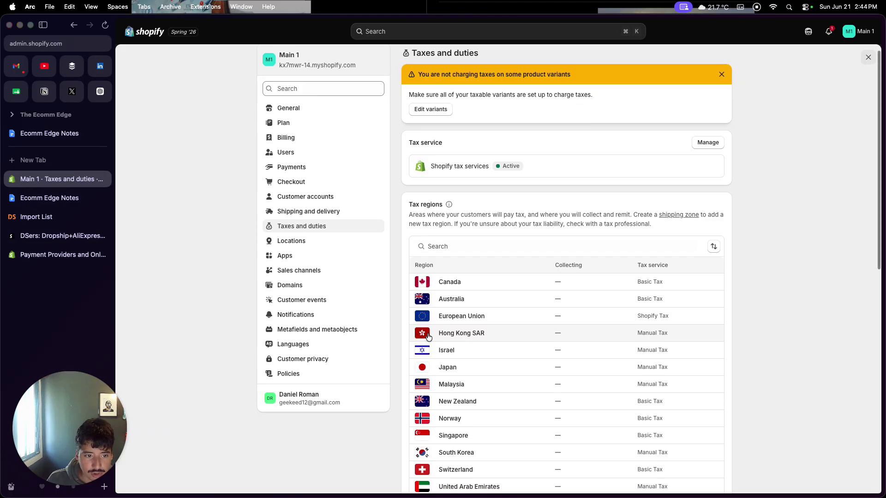
Step: View the form for connecting an existing domain in the Domains settings, then dismiss it and close the settings
click(353, 289)
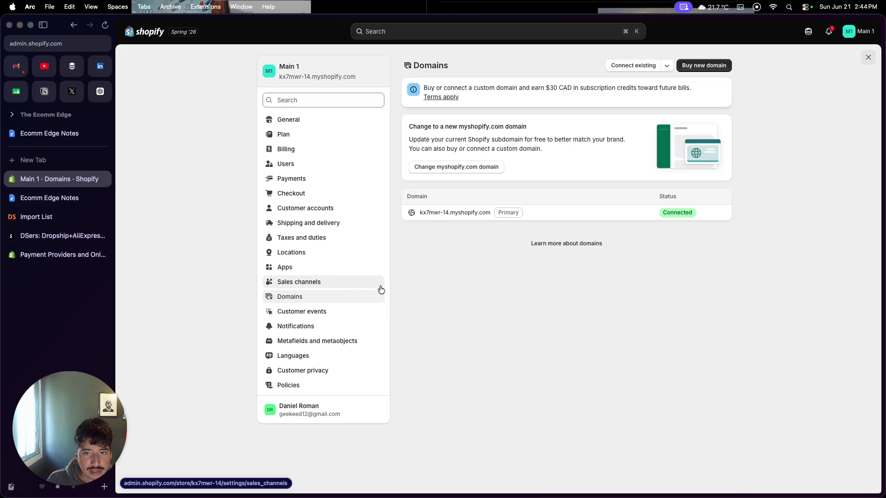
click(616, 67)
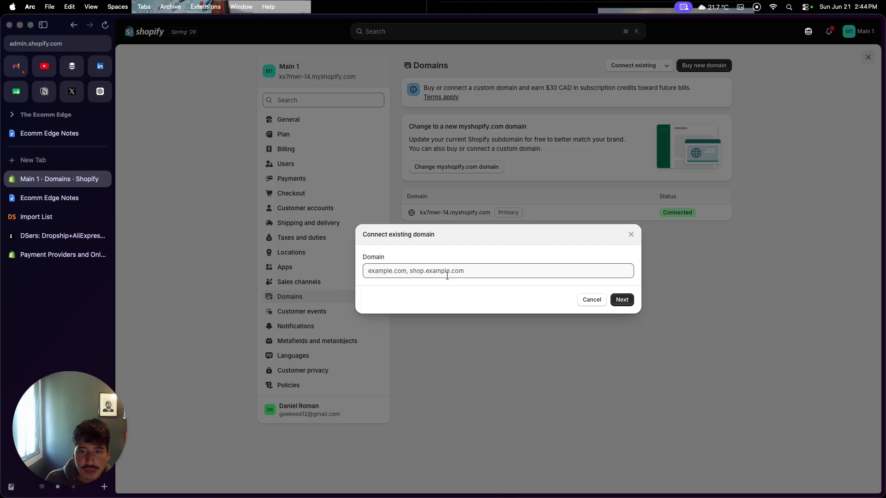
click(527, 188)
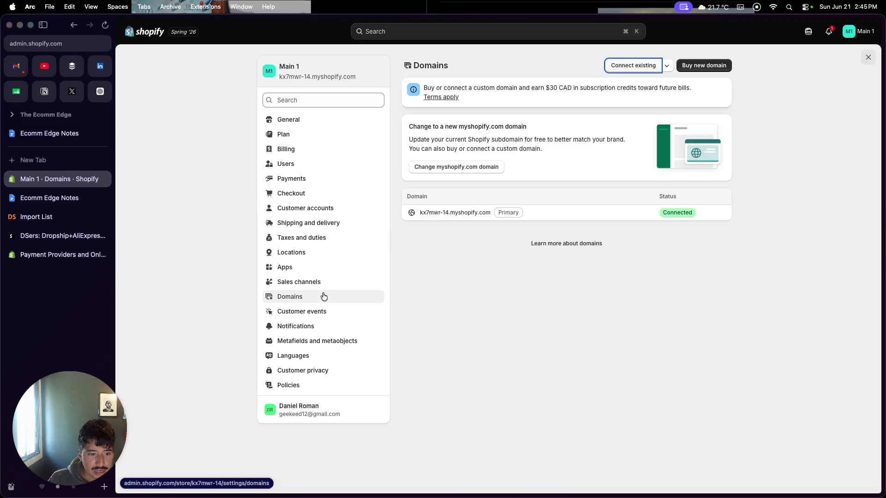
click(868, 57)
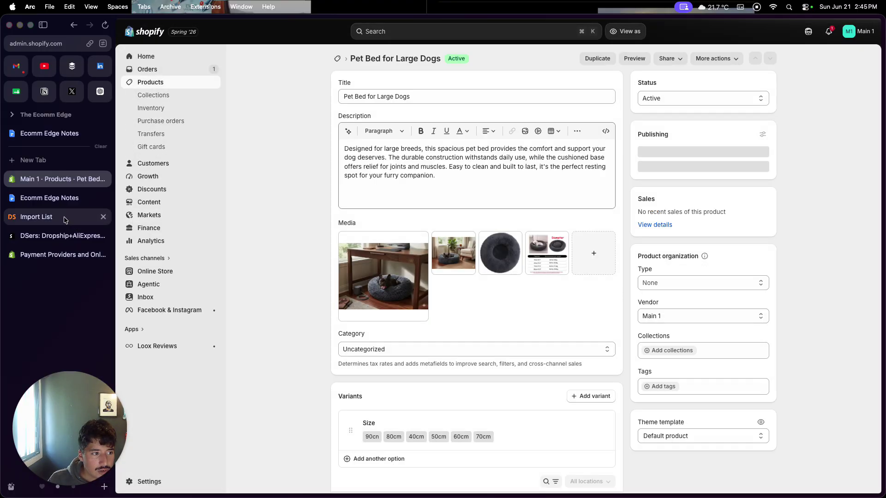
Step: Switch to the Ecomm Edge Notes document and find the "Apps I Recommend Installing" section
click(65, 207)
scroll(258, 306, down, 5)
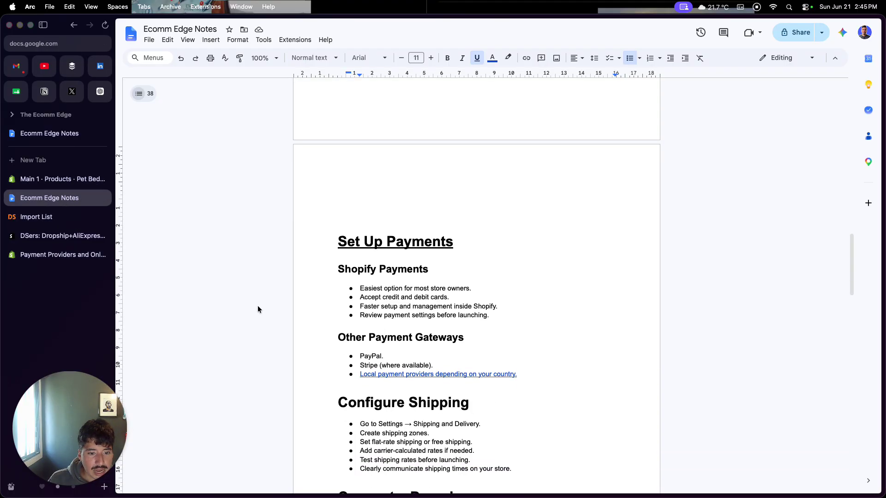
scroll(257, 306, down, 6)
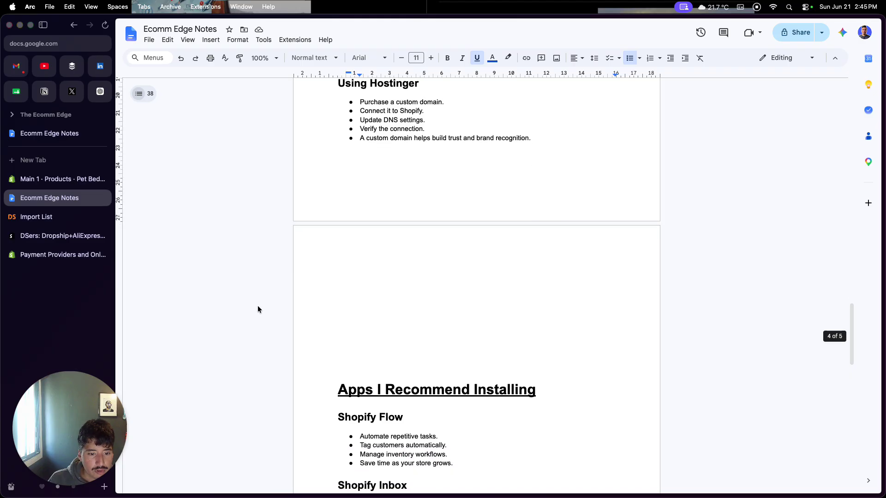
scroll(259, 309, down, 5)
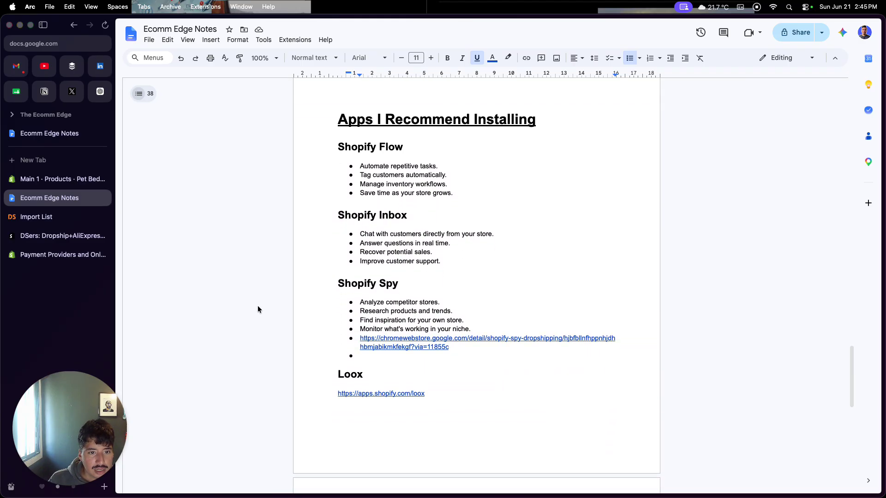
Step: Switch to the Shopify App Store, search for "flow" and view the Shopify Flow listing with one of its workflow screenshots enlarged
drag(60, 237, 59, 217)
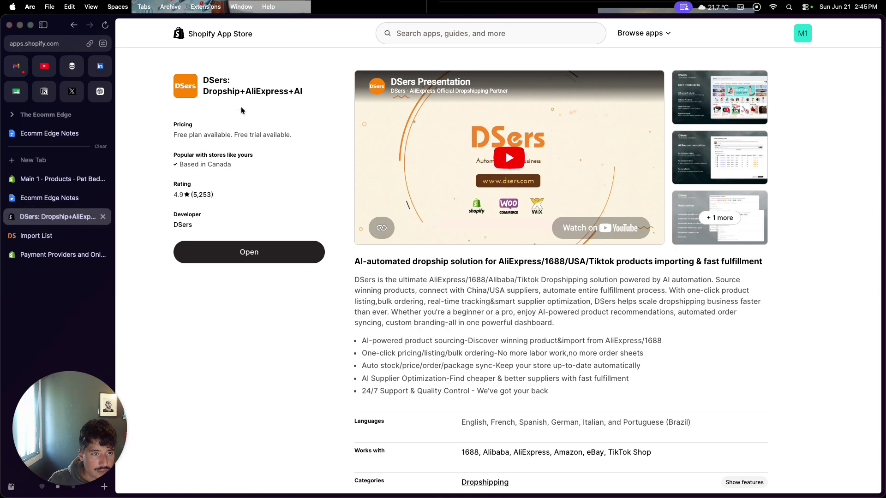
click(425, 35)
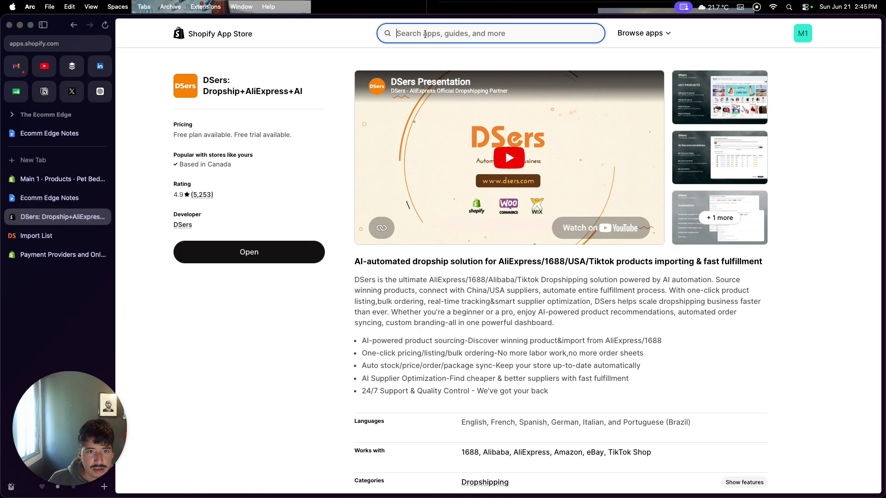
click(418, 88)
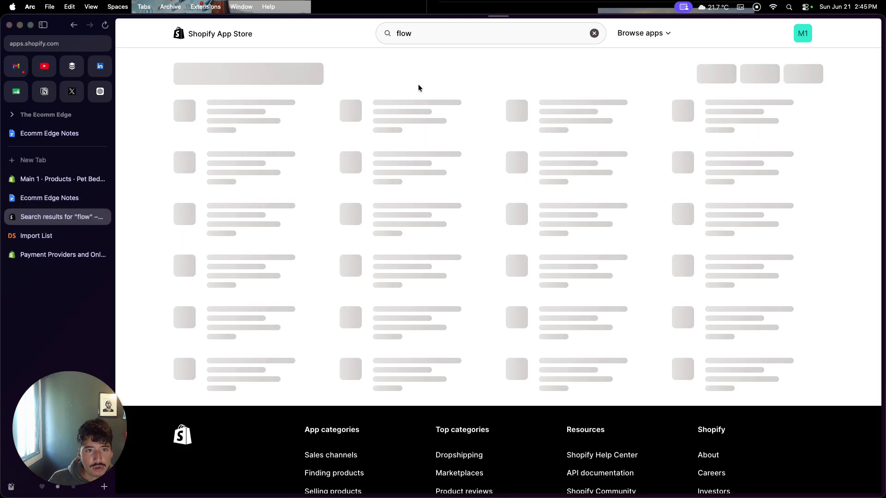
click(284, 132)
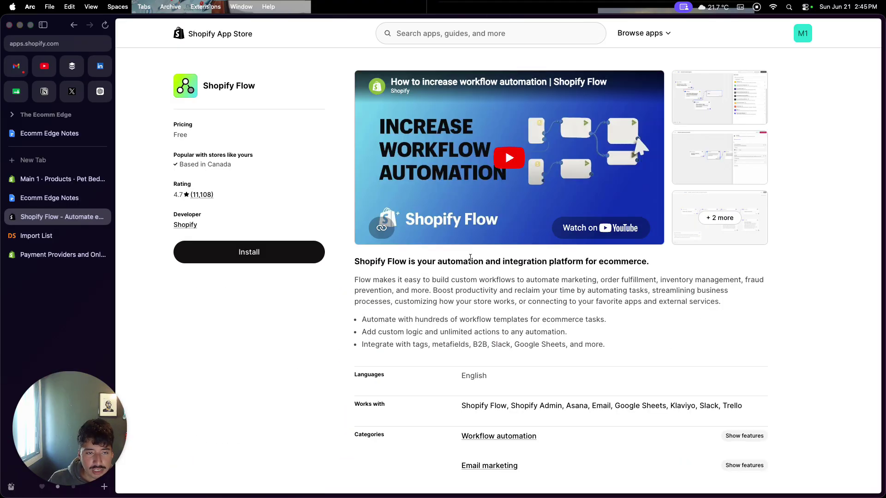
click(679, 165)
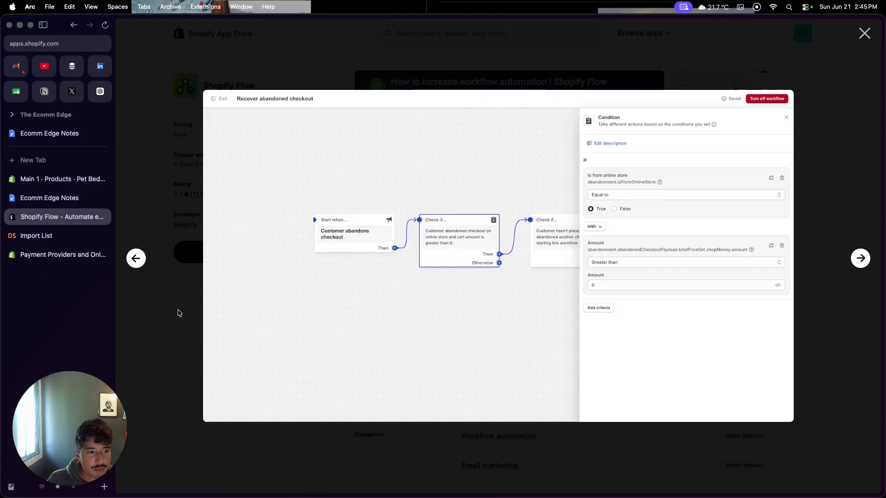
click(174, 310)
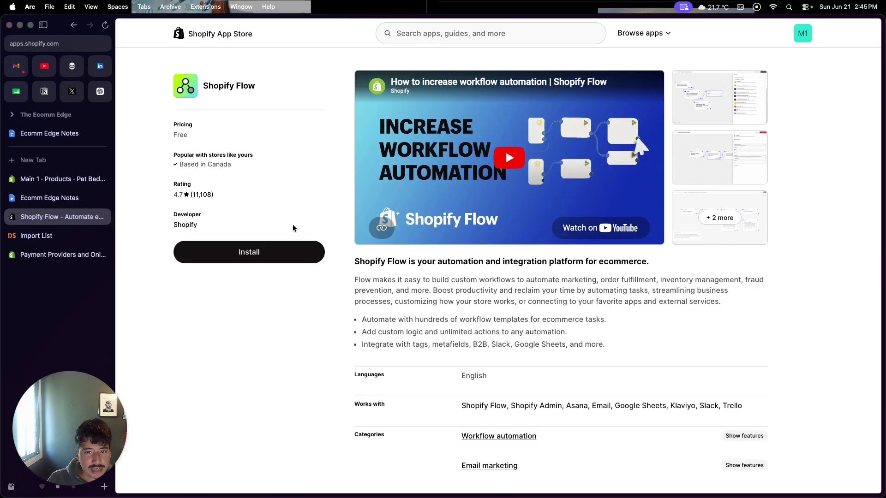
Step: Search the app store for "messaging" and examine the Shopify Messaging listing's description and pricing
click(480, 34)
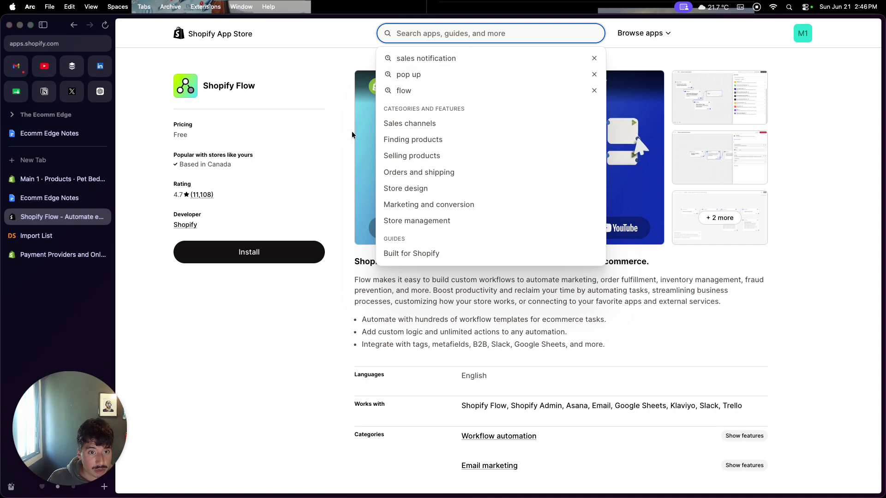
text(mess)
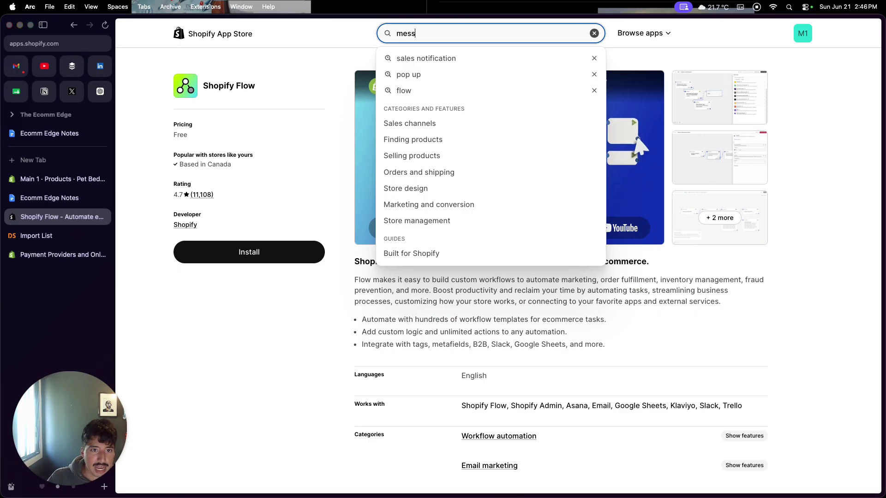
click(448, 64)
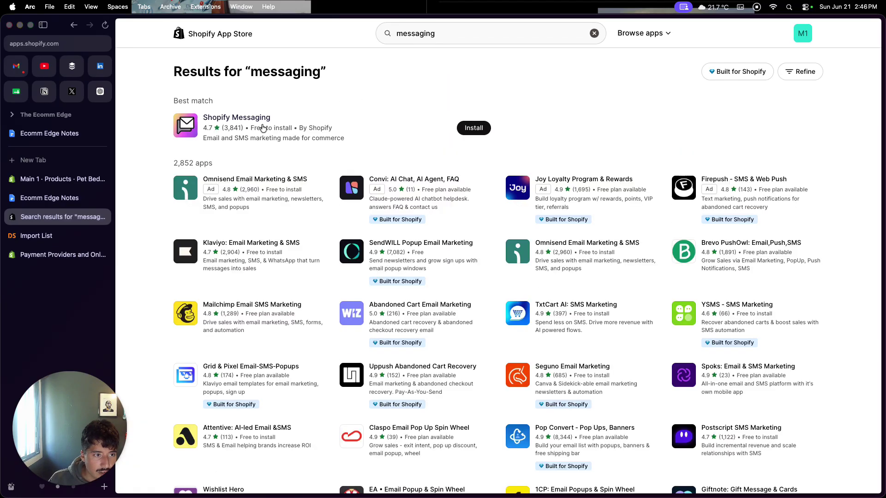
click(235, 131)
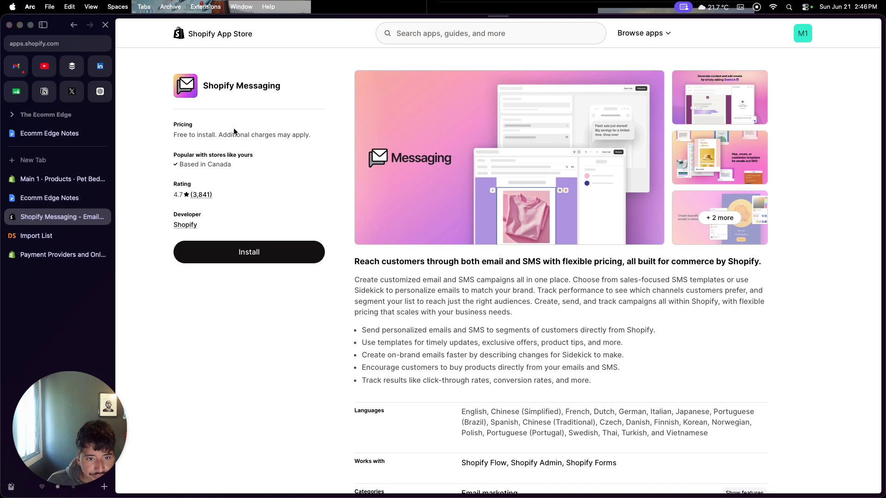
scroll(381, 222, down, 1)
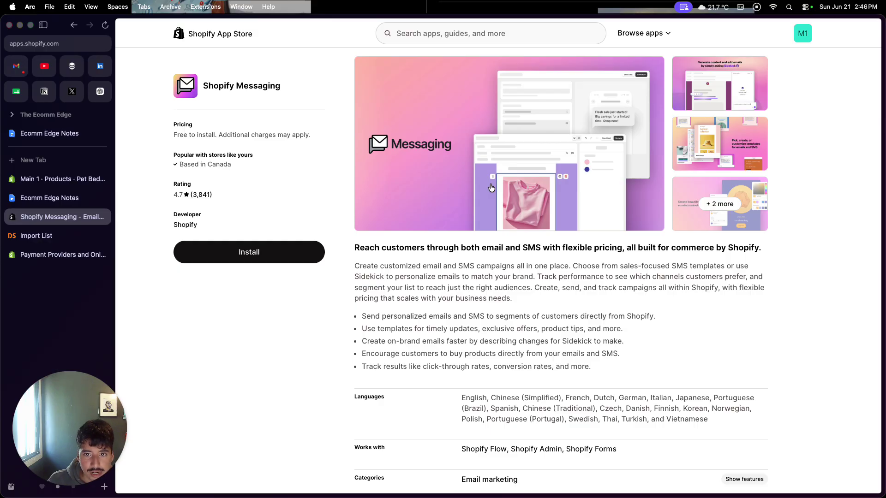
scroll(491, 187, down, 5)
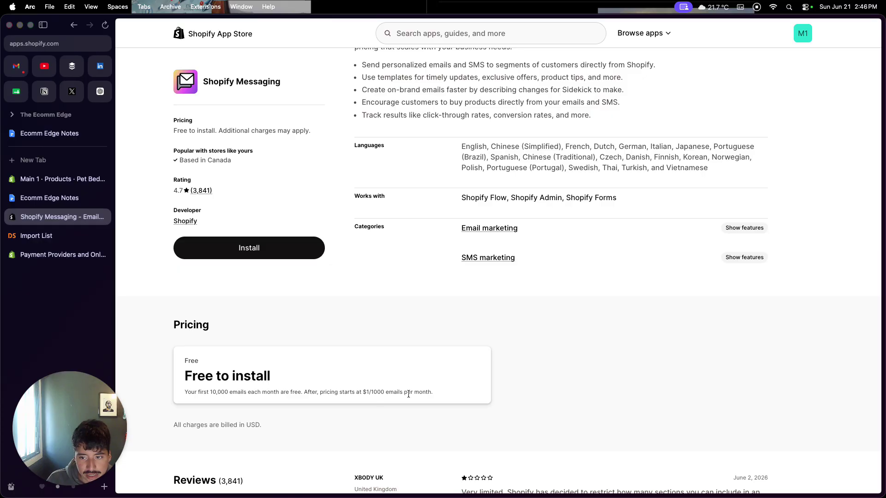
scroll(409, 395, up, 6)
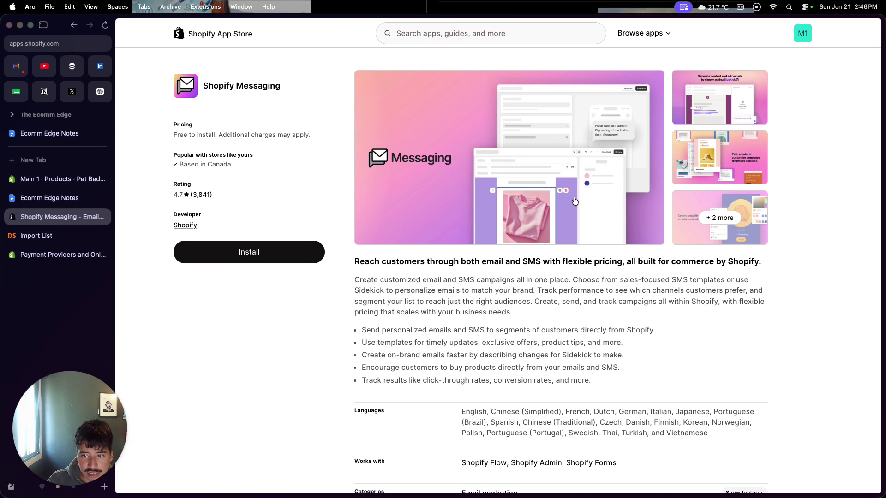
Step: Search the app store for "inbox" and open the Shopify Inbox listing
click(439, 33)
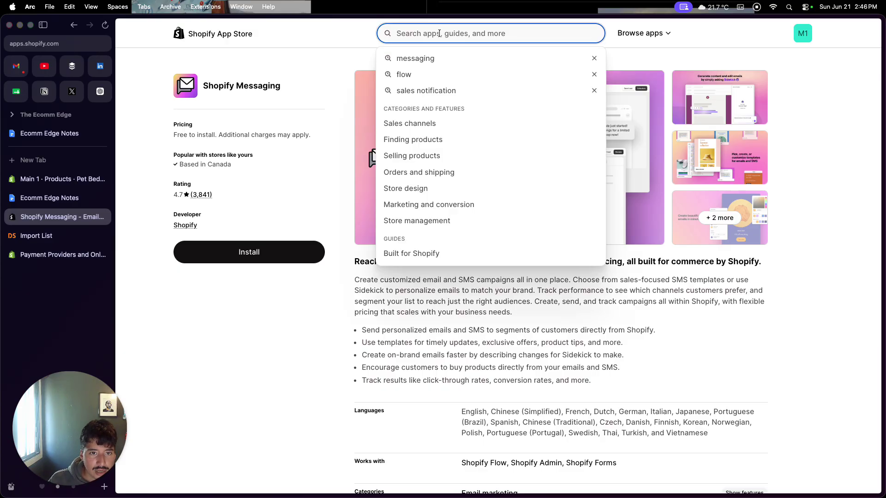
text(inbo)
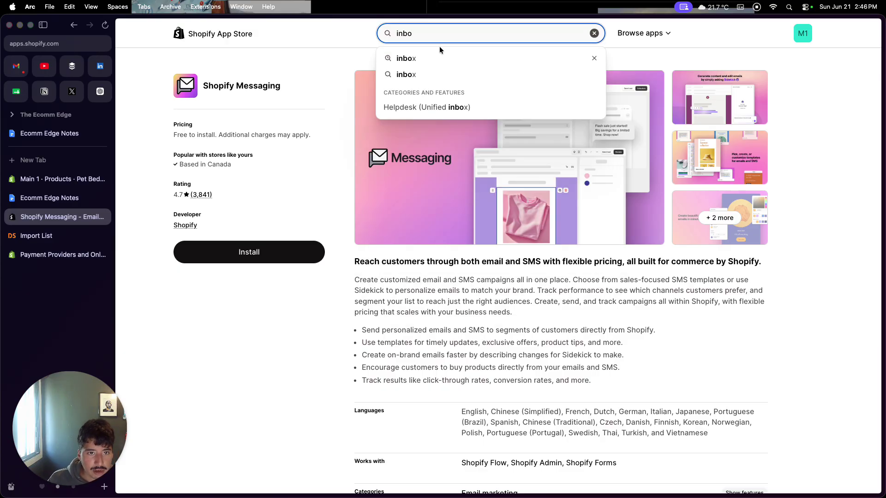
click(439, 53)
click(286, 119)
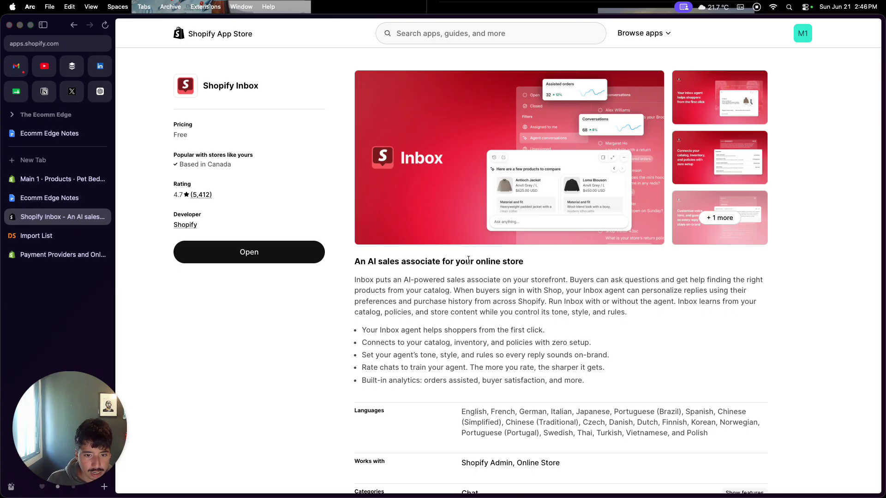
Step: Turn on the online store chat in Shopify Inbox and test it in the store preview with "What is your return policy?"
click(207, 257)
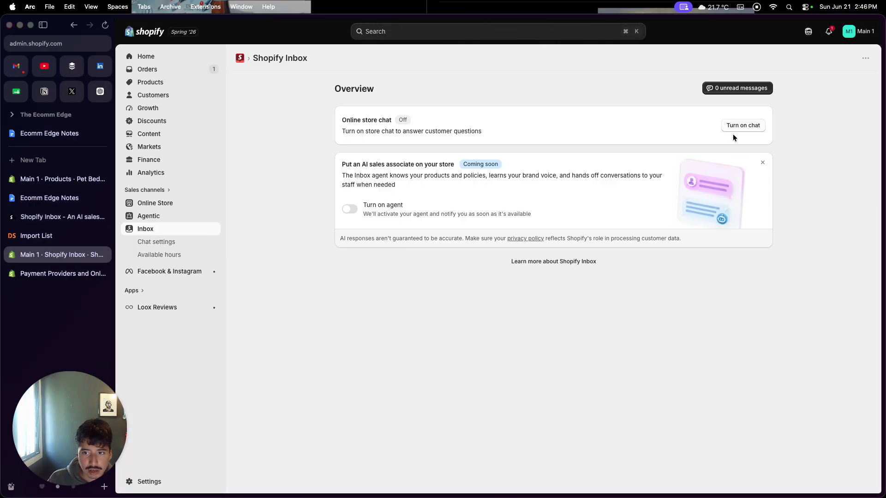
click(738, 129)
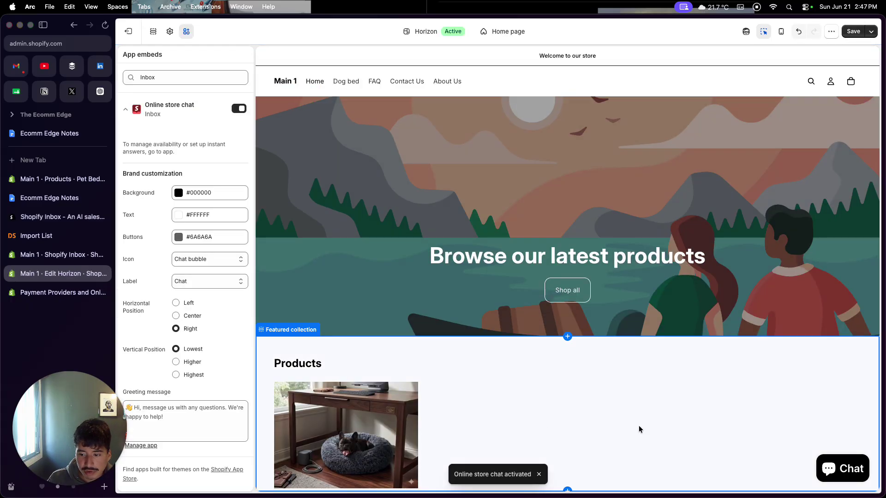
click(845, 480)
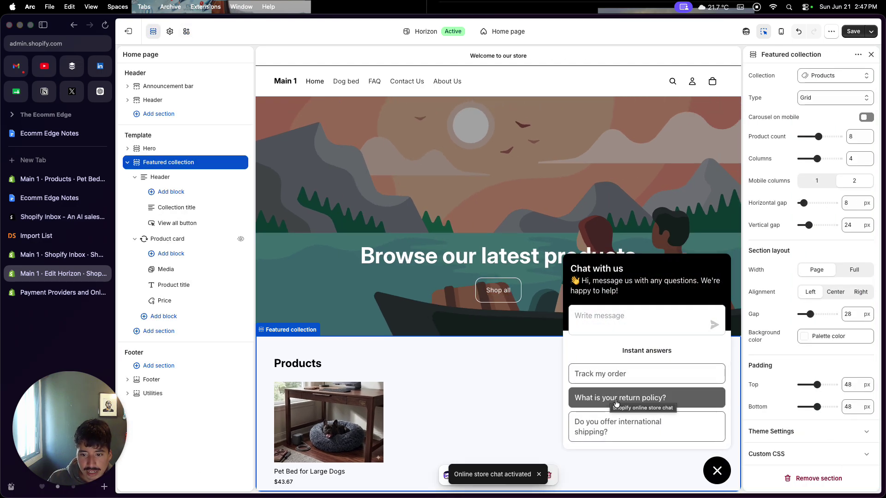
click(615, 400)
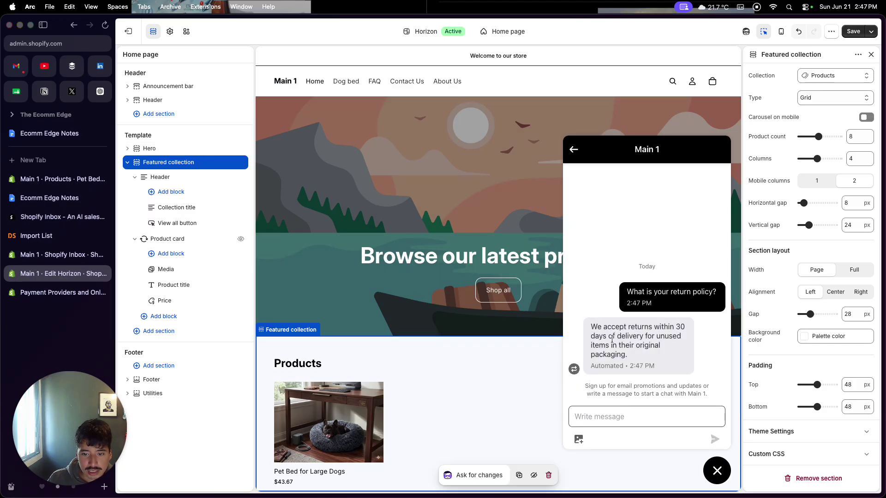
Step: Open the Shopify Spy link from the Ecomm Edge Notes and view the extension's winning-products and Live Trends preview images
click(619, 415)
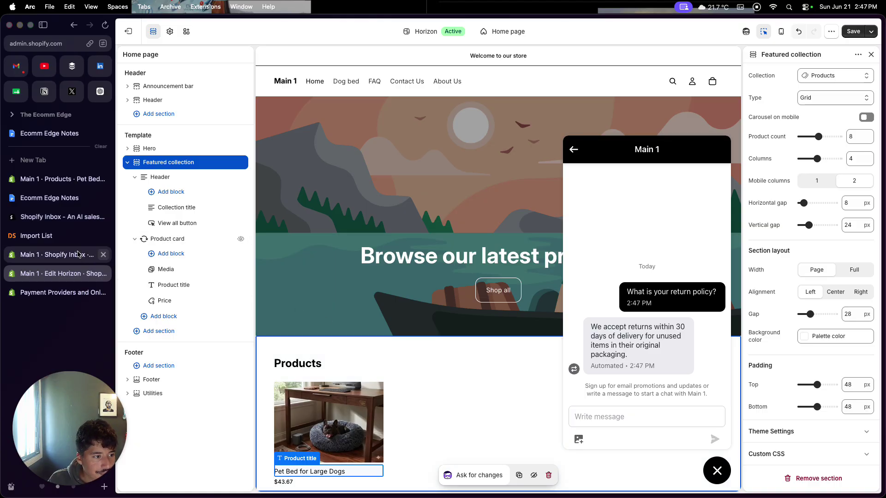
click(64, 221)
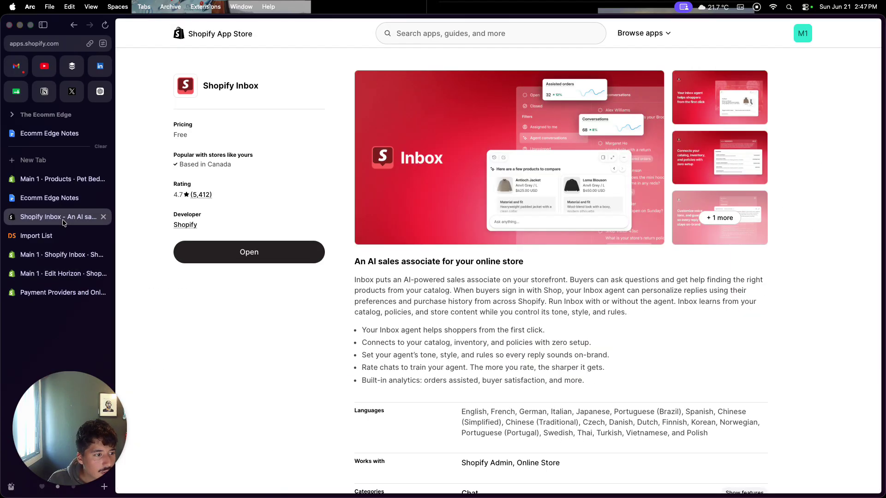
click(67, 199)
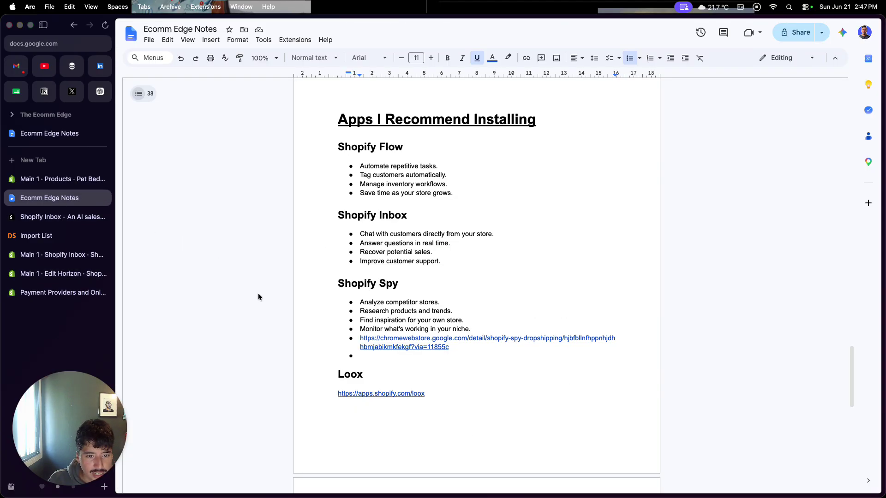
click(390, 347)
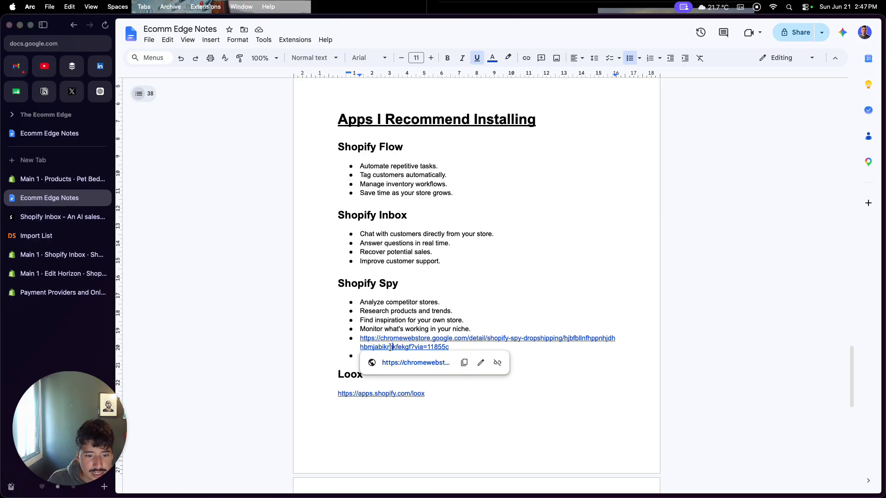
click(393, 361)
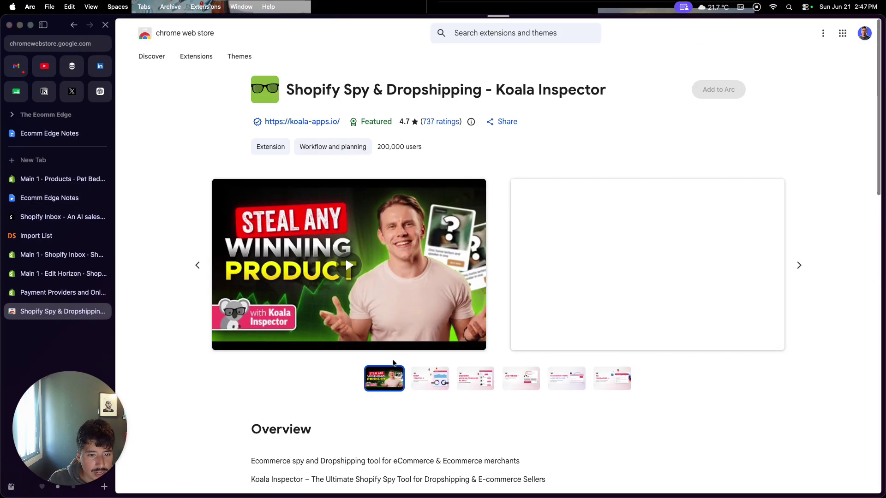
click(477, 387)
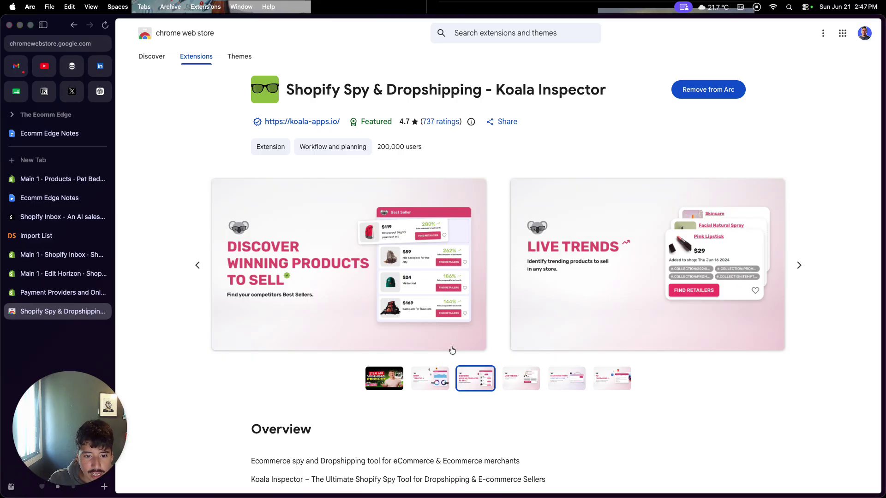
click(516, 389)
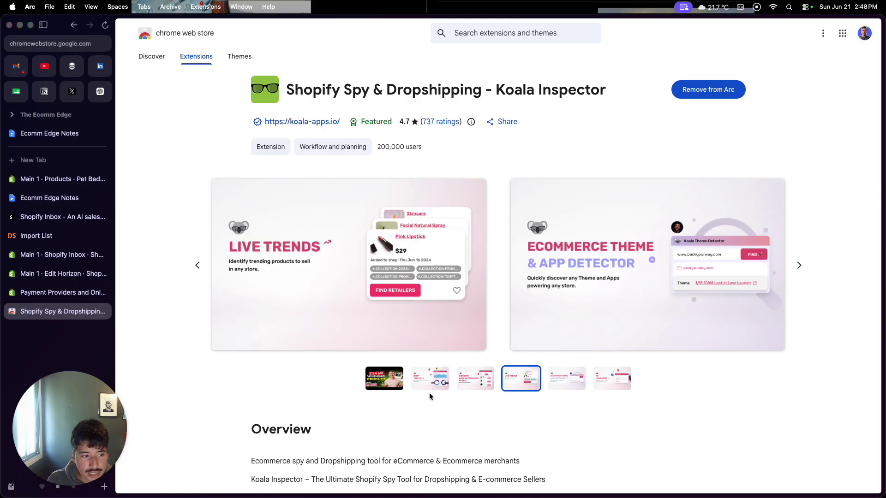
Step: Return to the Ecomm Edge Notes and view the Launch Your Store checklist
click(60, 198)
scroll(271, 349, down, 10)
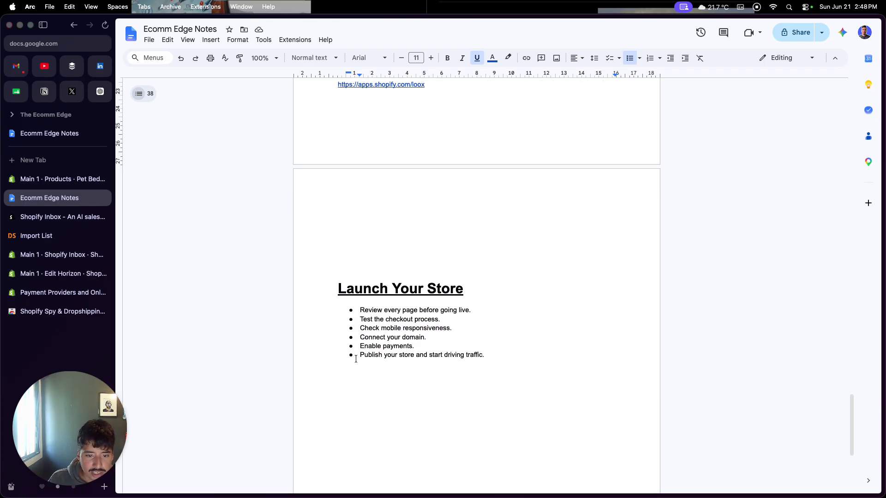